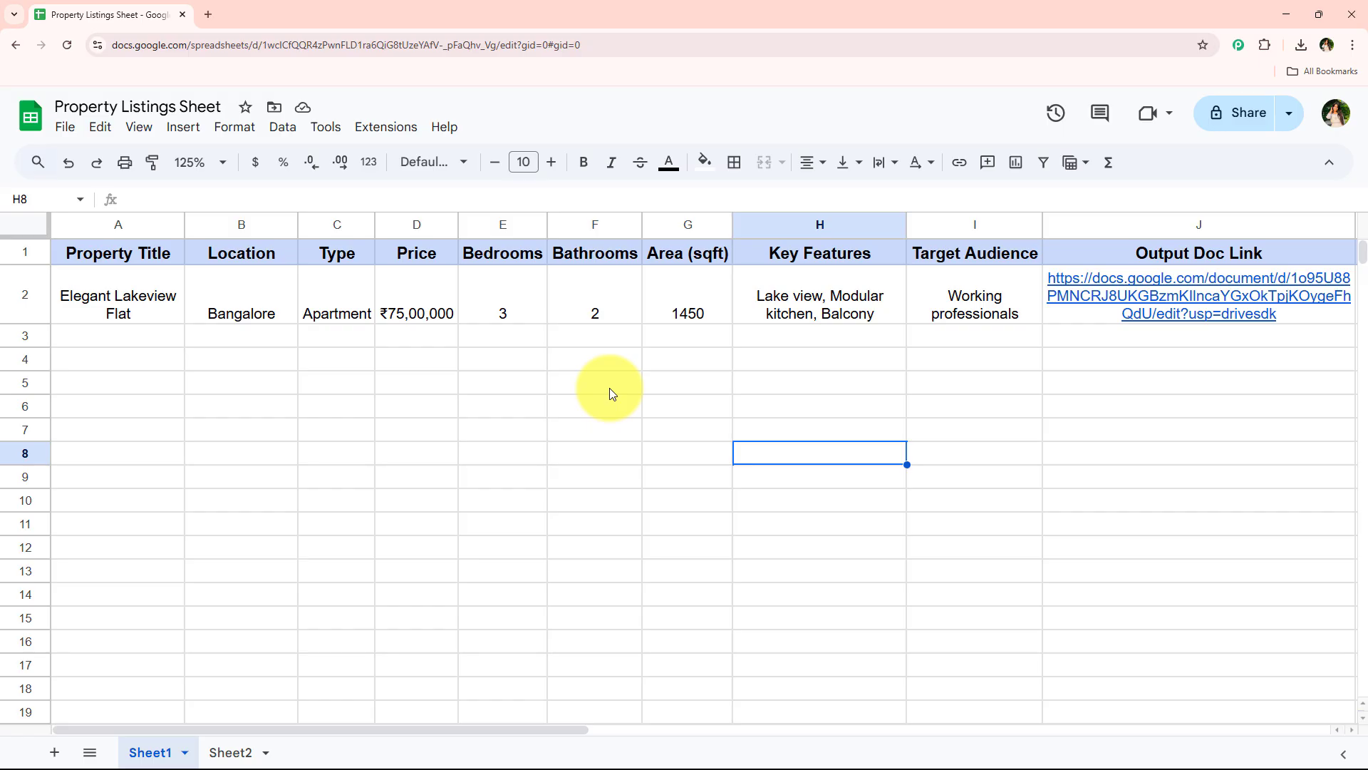
Preview the listing document linked in the Elegant Lakeview Flat row, read through it and close the preview
{"action": "left_click", "coordinate": [1131, 317]}
{"action": "mouse_move", "coordinate": [1209, 354]}
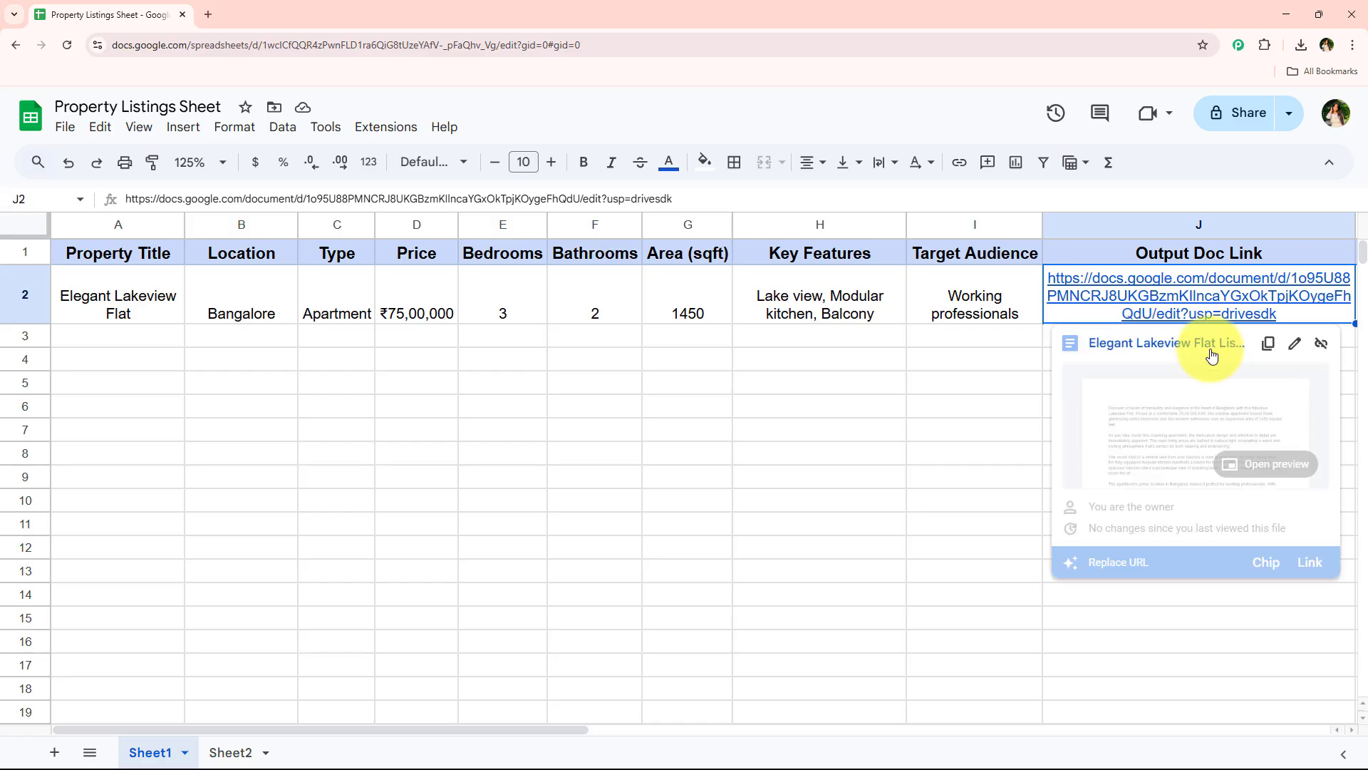
{"action": "left_click", "coordinate": [1223, 455]}
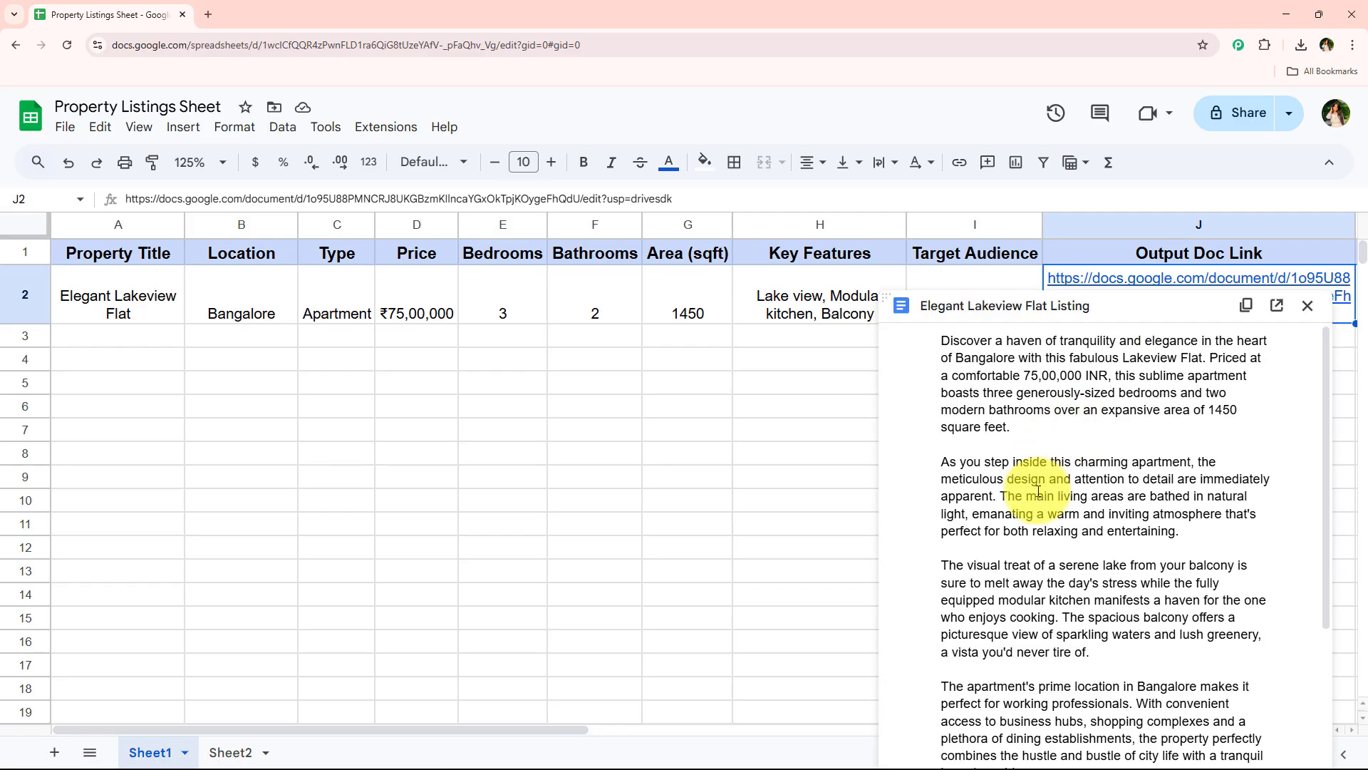
{"action": "scroll", "coordinate": [1054, 498], "scroll_direction": "down", "scroll_amount": 3}
{"action": "scroll", "coordinate": [1037, 498], "scroll_direction": "up", "scroll_amount": 3}
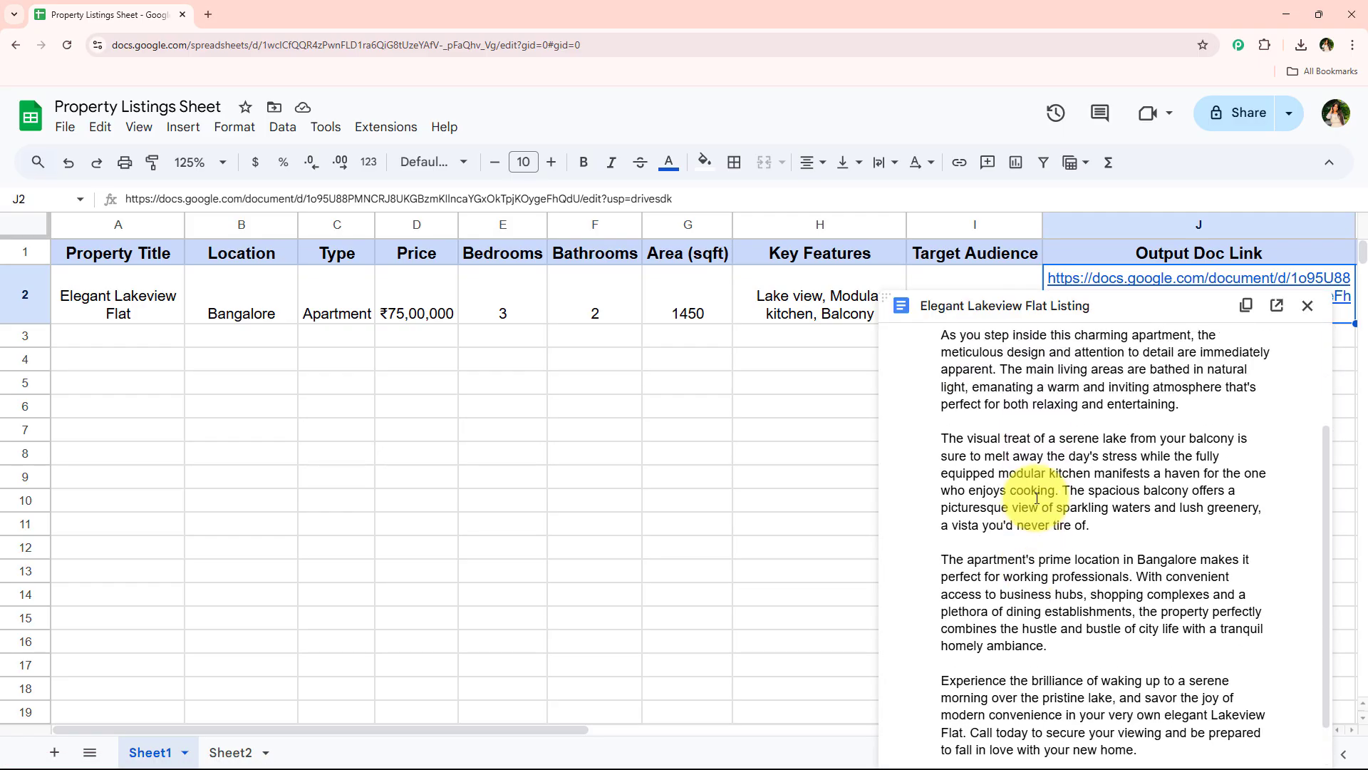
{"action": "left_click", "coordinate": [1307, 305]}
{"action": "left_click", "coordinate": [455, 451]}
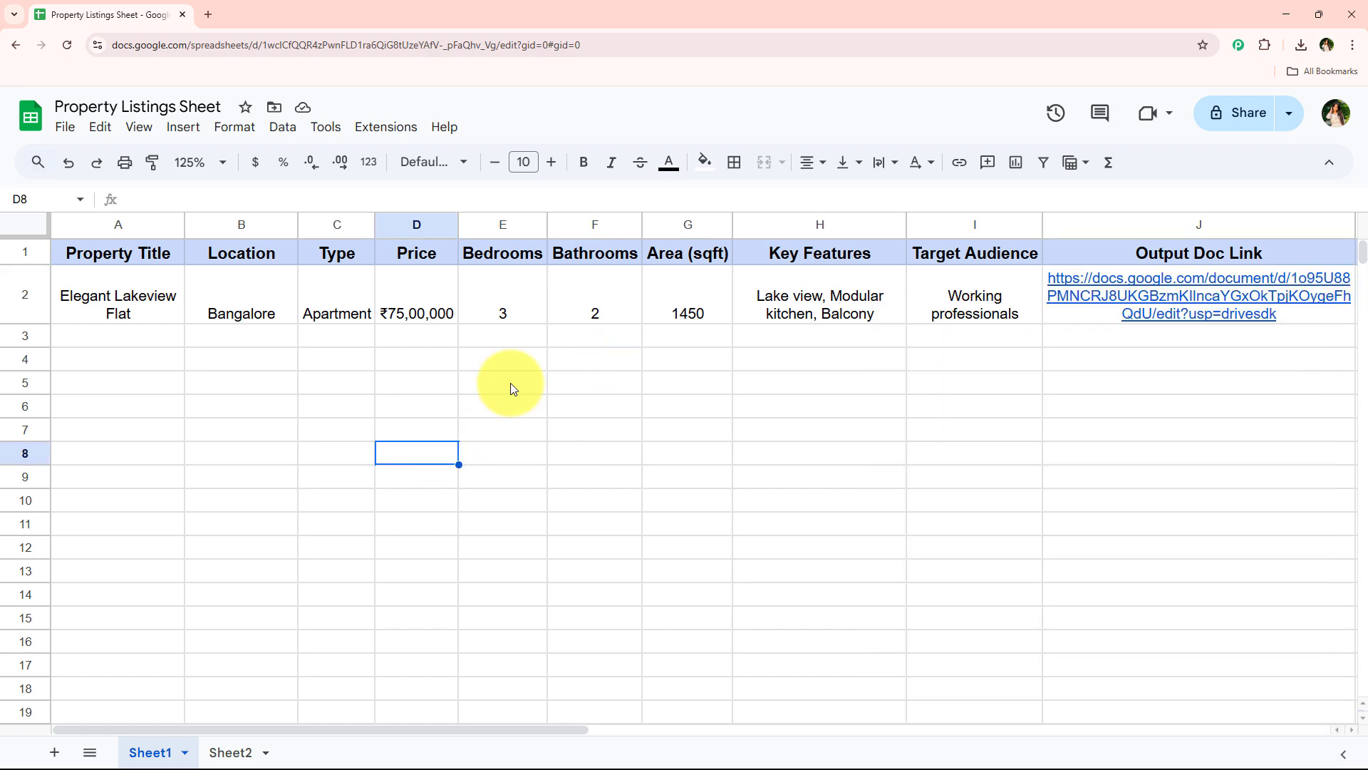
Start row 3 with title Cozy Studio in Downtown, location Mumbai Central, type Studio, price ₹42,00,000 and 1 bedroom
{"action": "left_click", "coordinate": [148, 341]}
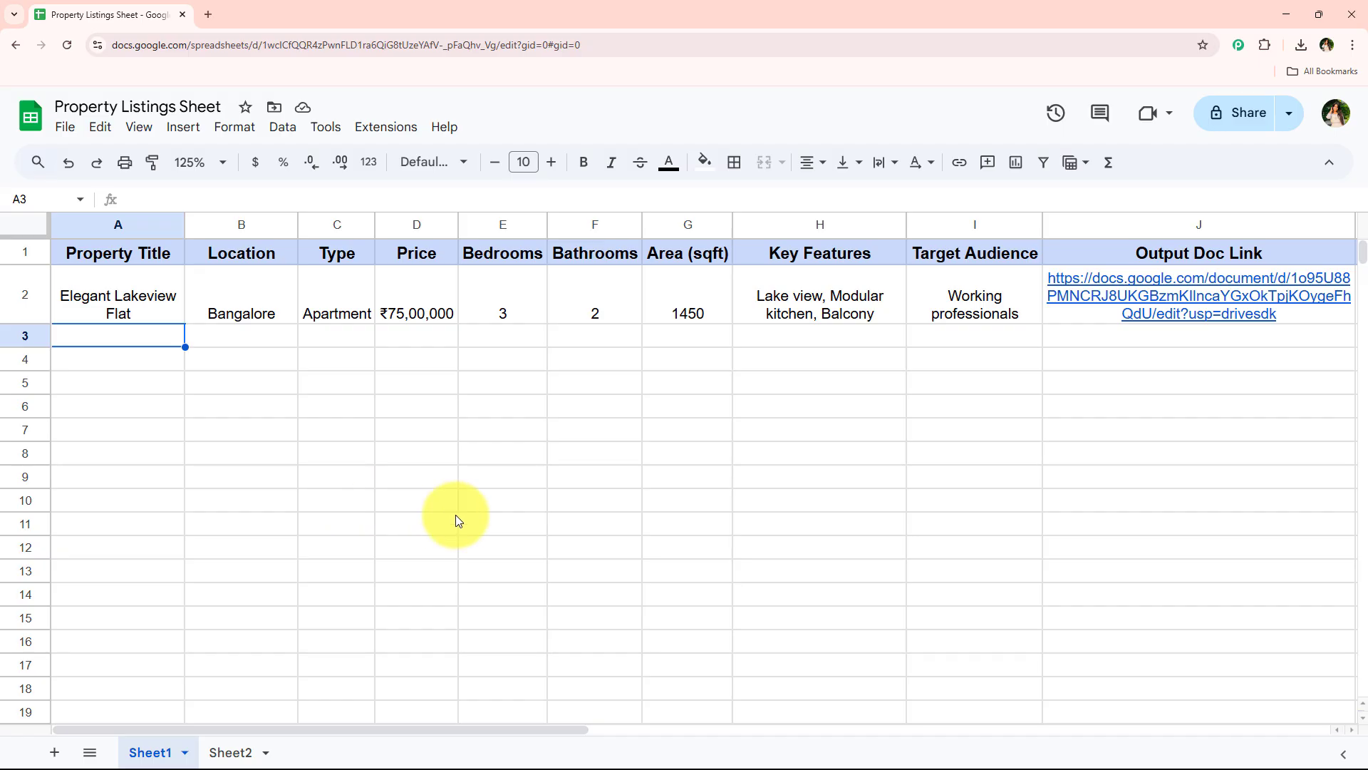
{"action": "type", "text": "Cozy Studio in Downtown"}
{"action": "key", "text": "Right"}
{"action": "type", "text": "Mumbai Central"}
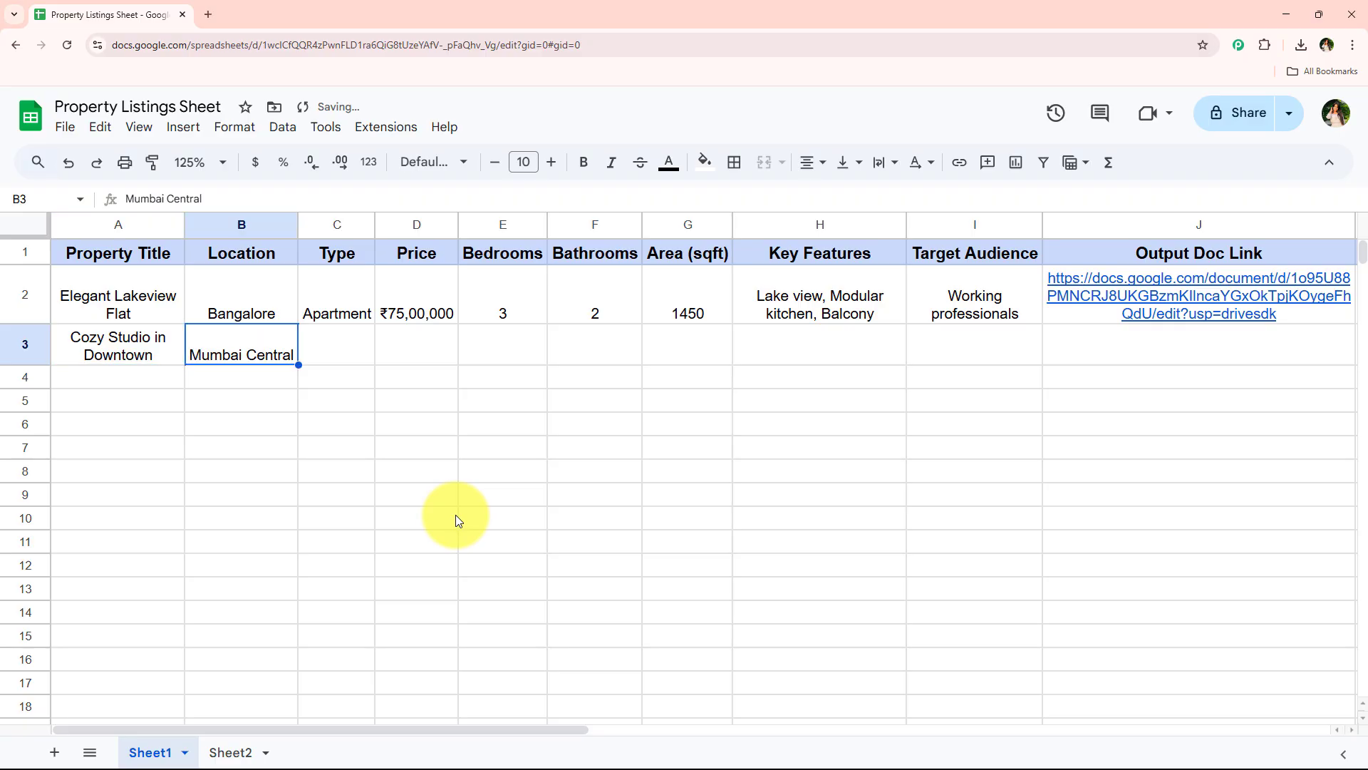
{"action": "key", "text": "Right"}
{"action": "type", "text": "Studio"}
{"action": "key", "text": "Right"}
{"action": "type", "text": "₹42,00,000"}
{"action": "key", "text": "Right"}
{"action": "type", "text": "1"}
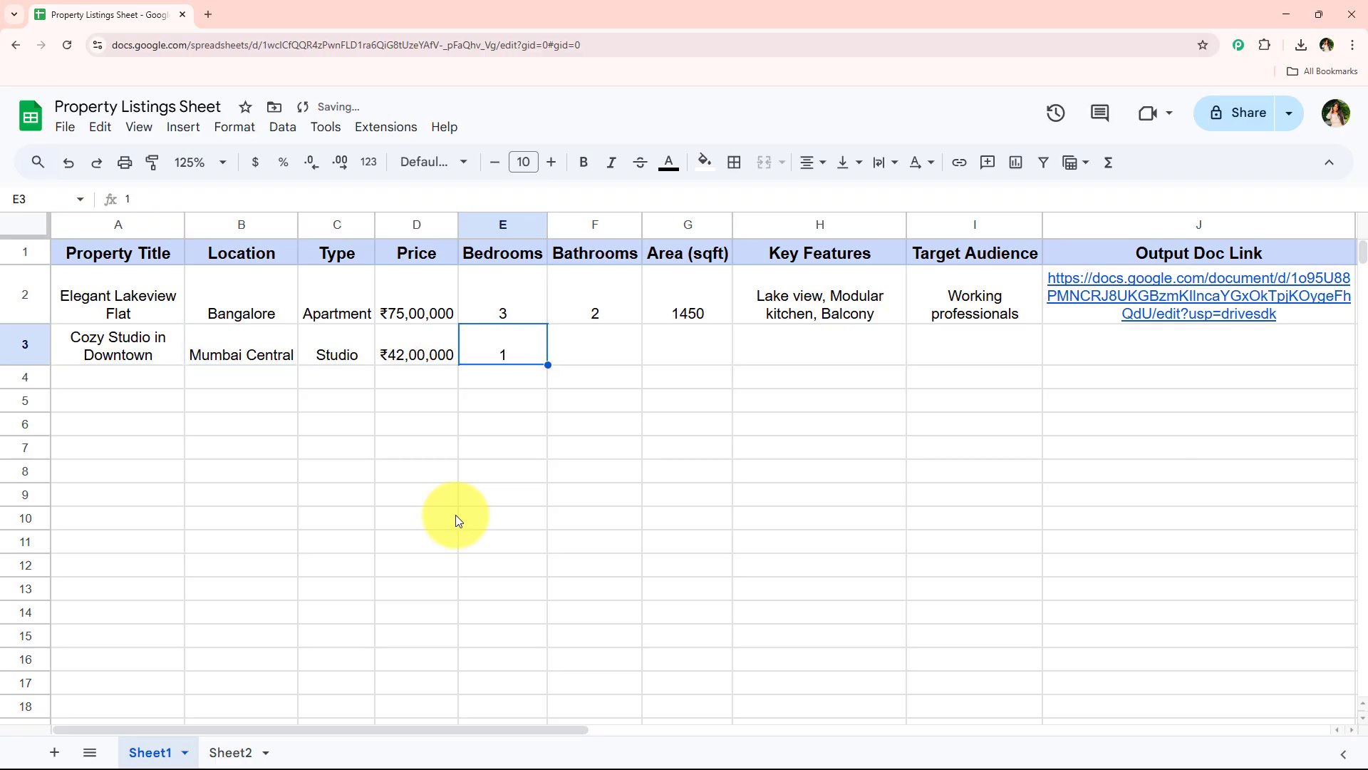
Complete row 3 with 1 bathroom, area 550, key features "Fully furnished, Walkable to metro" and target audience "Young singles"
{"action": "key", "text": "Right"}
{"action": "type", "text": "1"}
{"action": "key", "text": "Right"}
{"action": "type", "text": "550"}
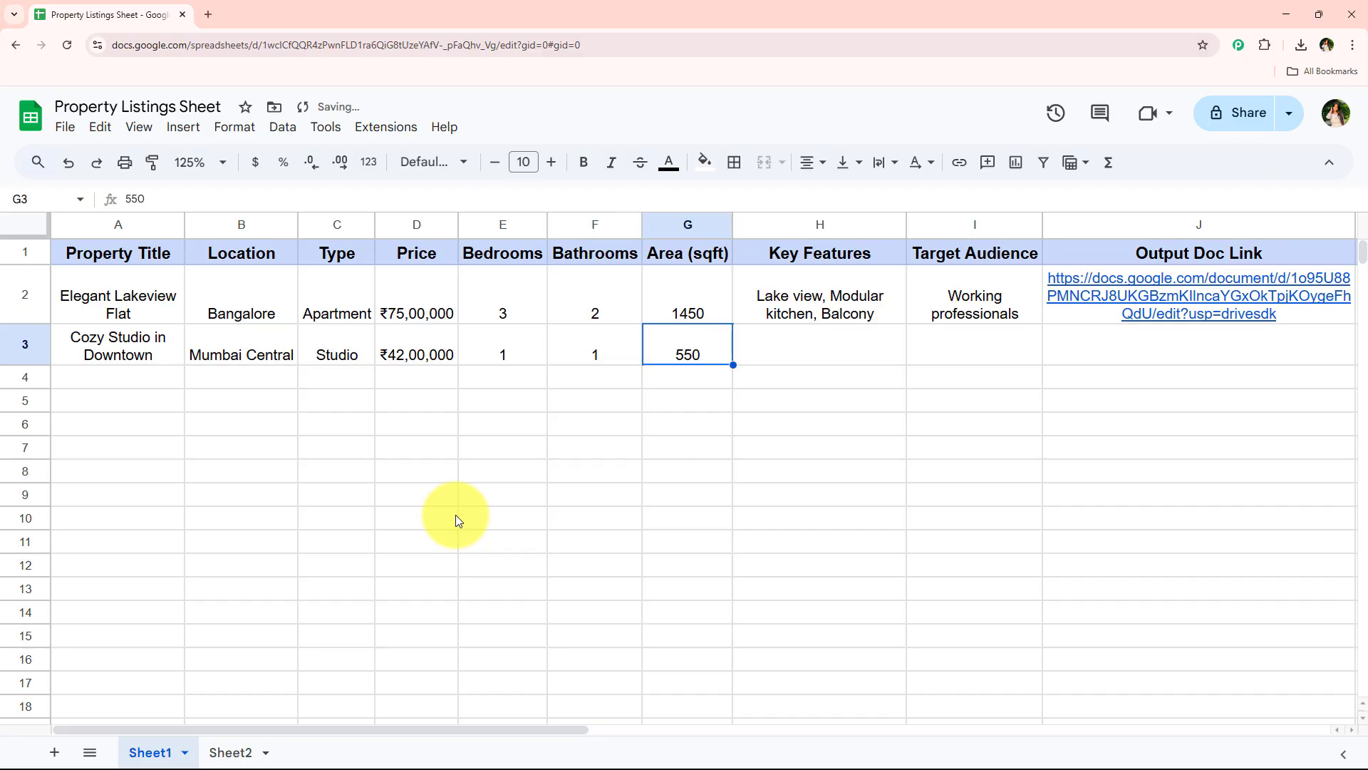
{"action": "key", "text": "Right"}
{"action": "type", "text": "Fully furnished, Walkable to metro"}
{"action": "key", "text": "Right"}
{"action": "type", "text": "Young singles"}
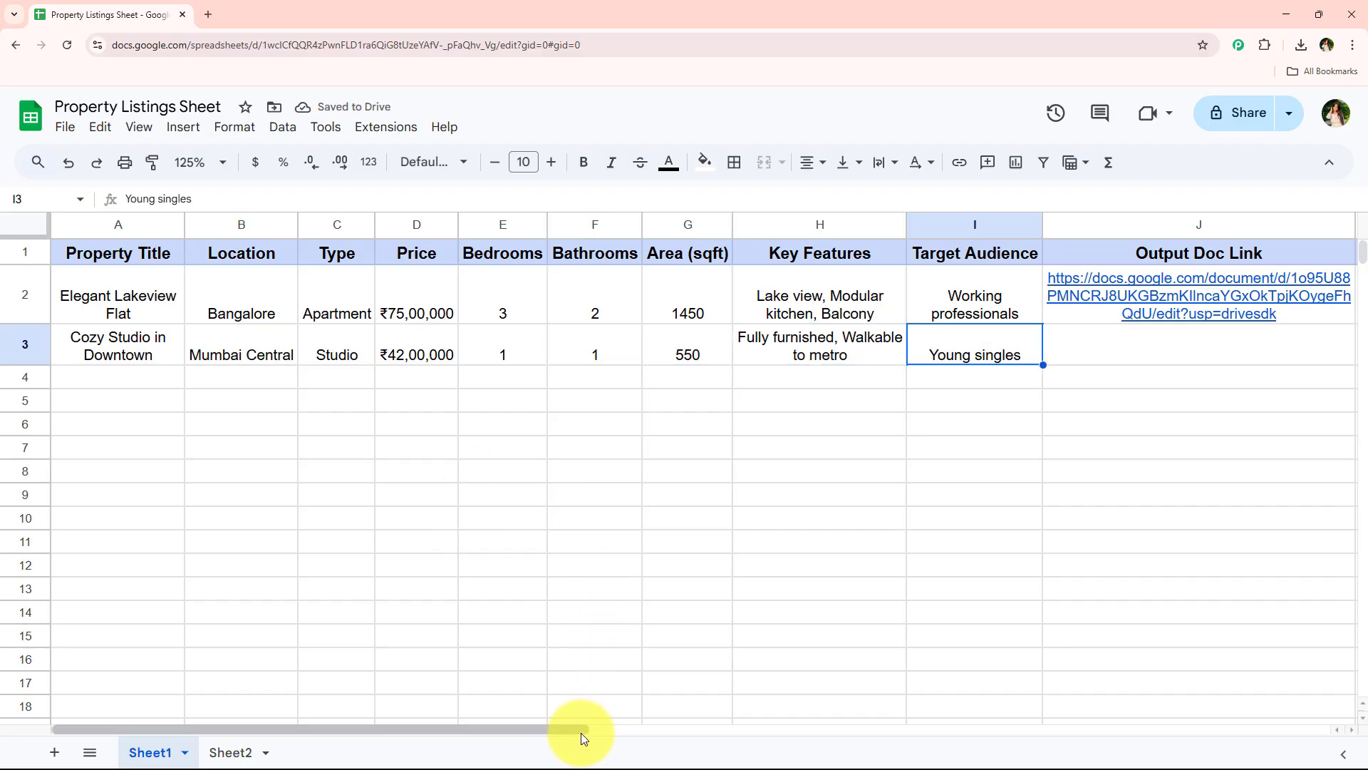
Preview the document linked in the Cozy Studio row's Output Doc Link cell and compare its text with the row's details
{"action": "left_click_drag", "start_coordinate": [580, 731], "coordinate": [729, 728]}
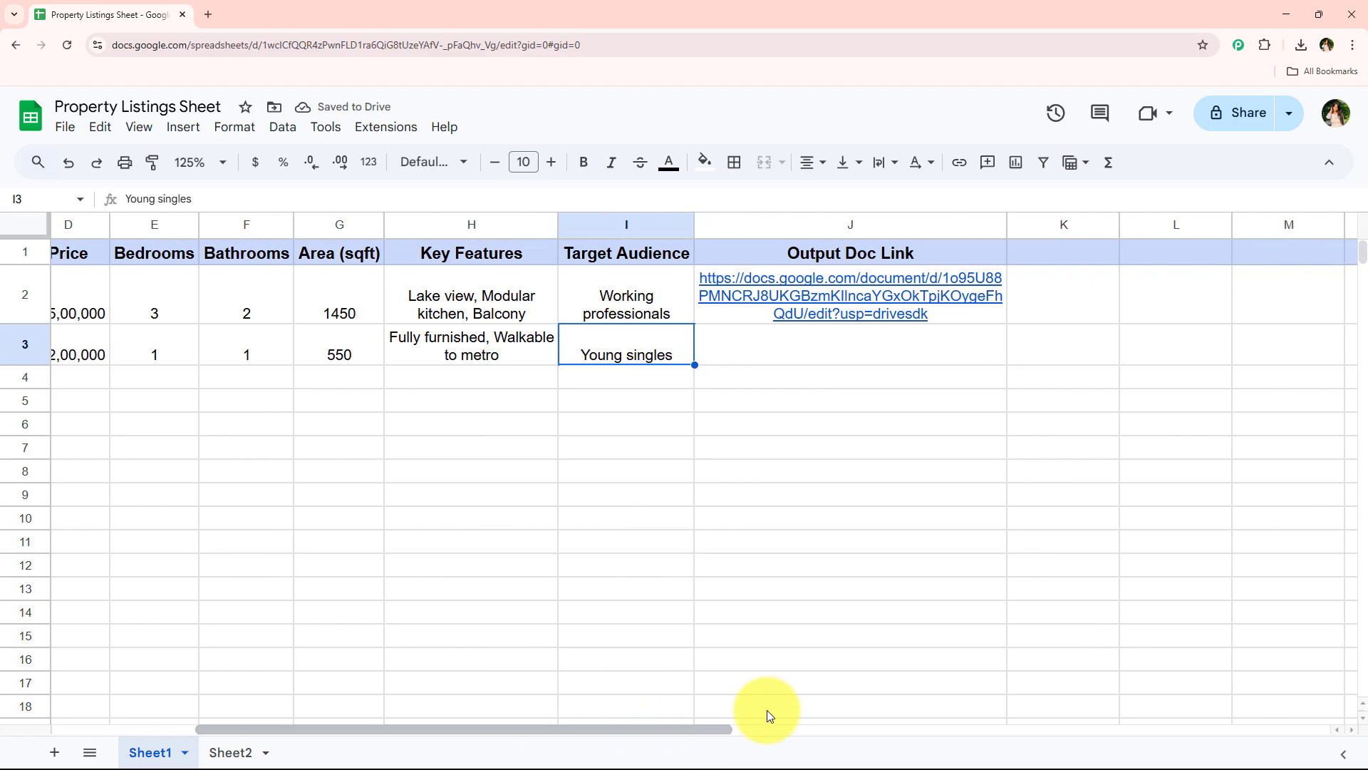
{"action": "left_click", "coordinate": [476, 512]}
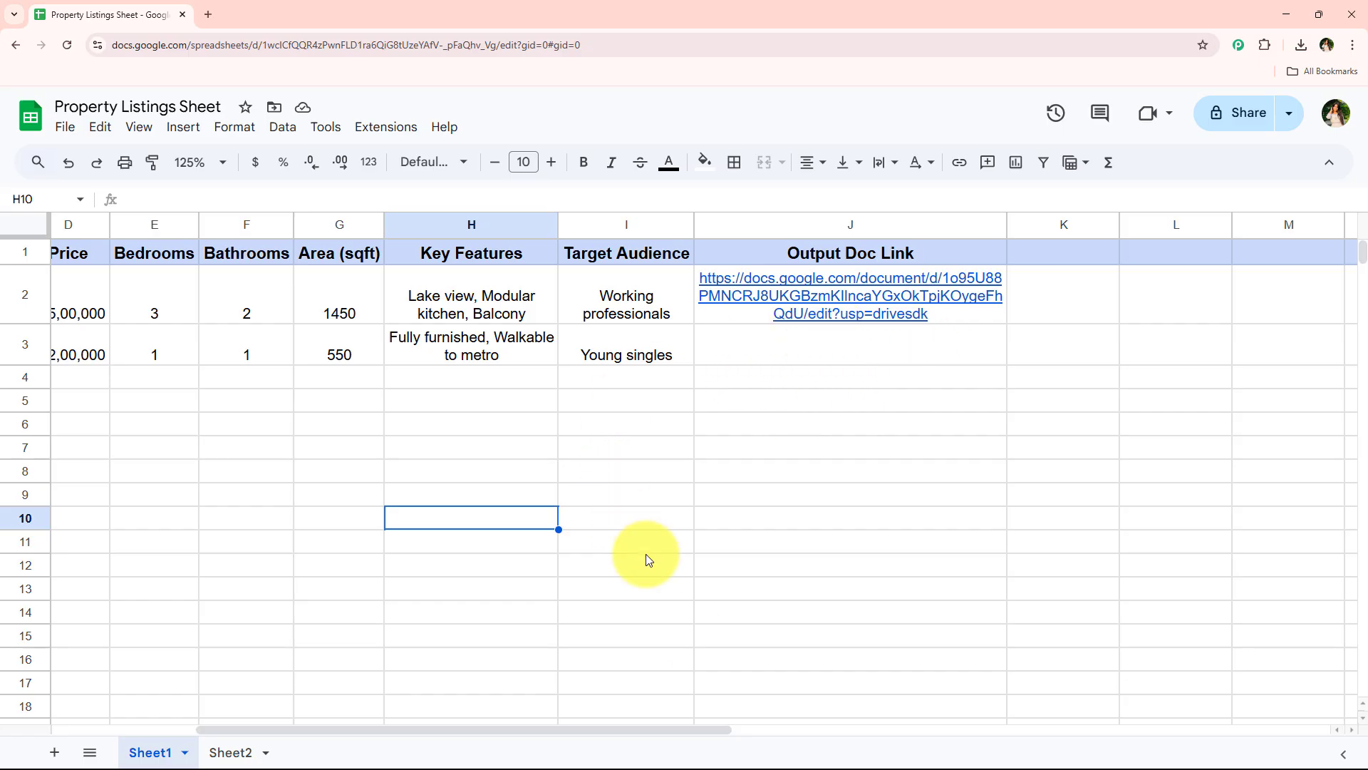
{"action": "left_click_drag", "start_coordinate": [683, 734], "coordinate": [716, 700]}
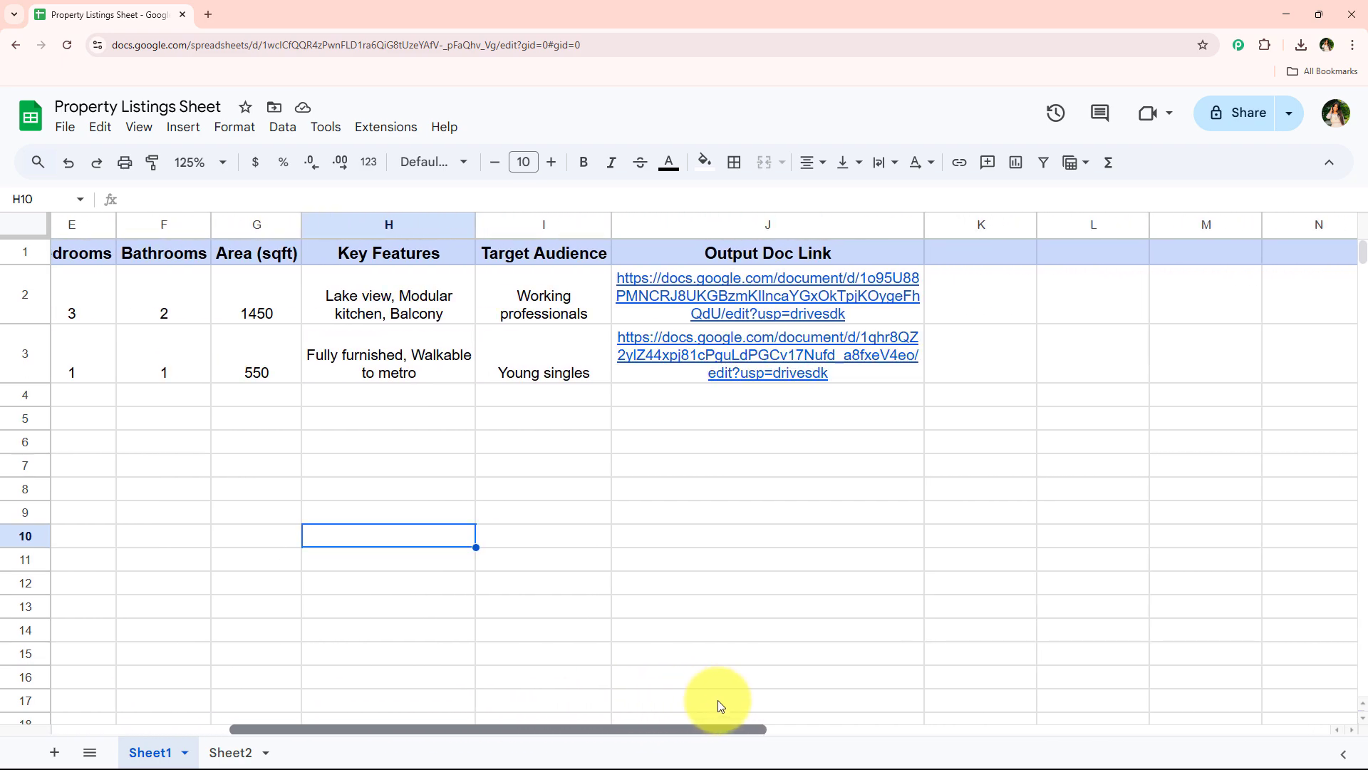
{"action": "left_click", "coordinate": [735, 349]}
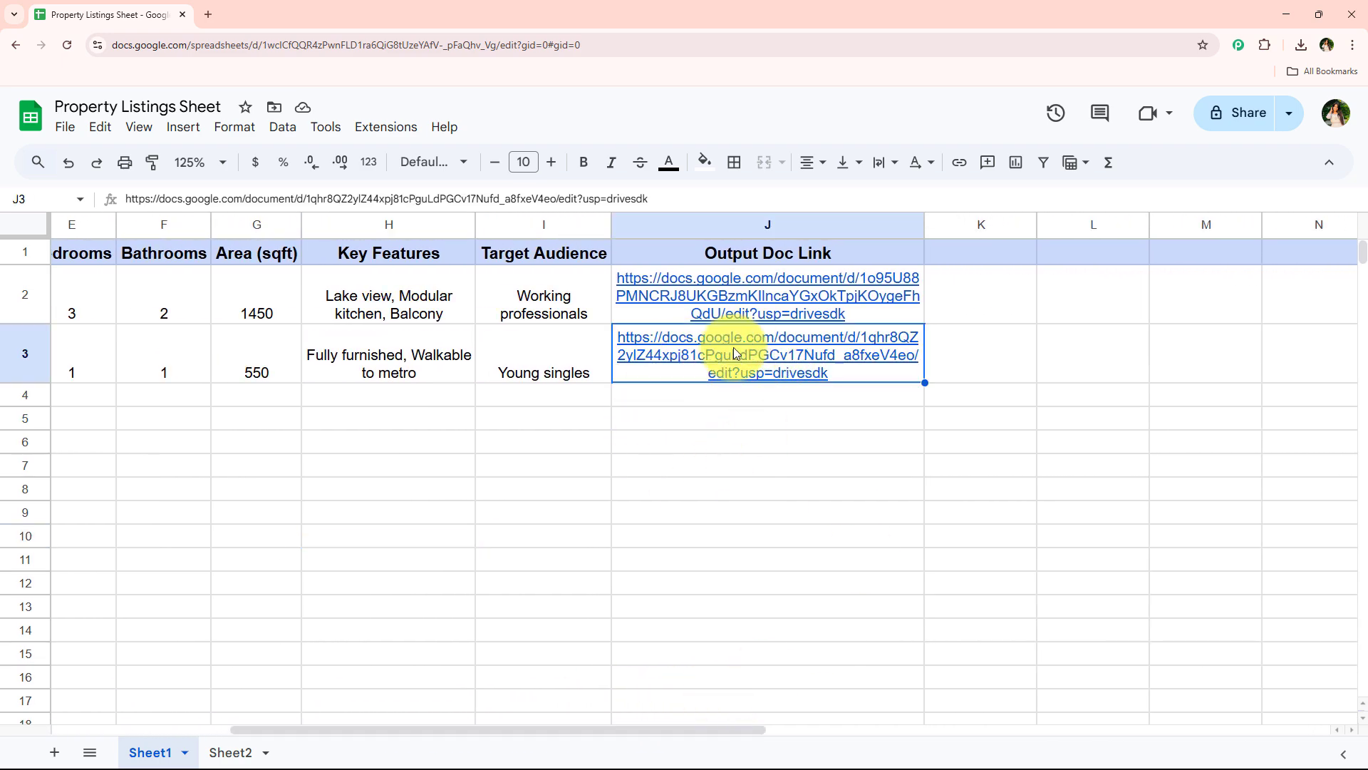
{"action": "left_click", "coordinate": [773, 434]}
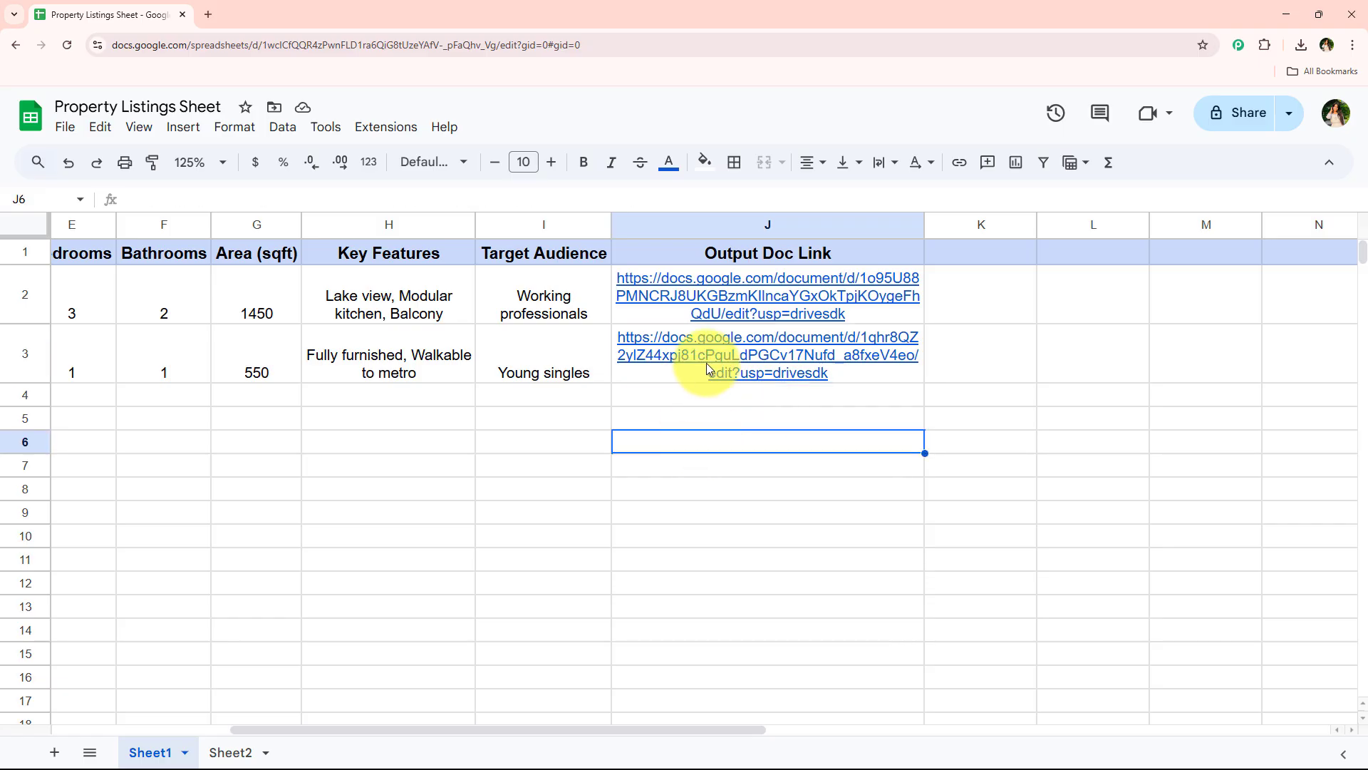
{"action": "left_click", "coordinate": [734, 376]}
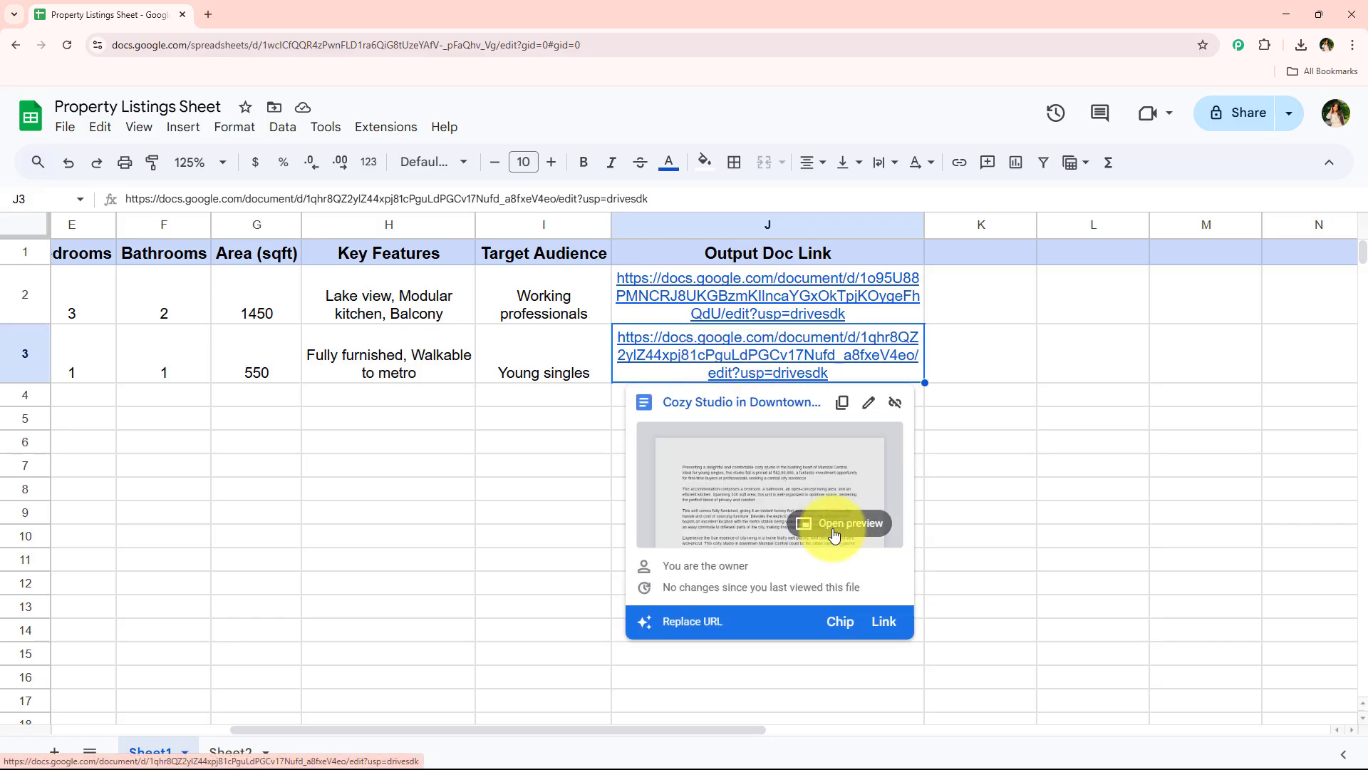
{"action": "left_click", "coordinate": [835, 527]}
{"action": "scroll", "coordinate": [1170, 589], "scroll_direction": "down", "scroll_amount": 2}
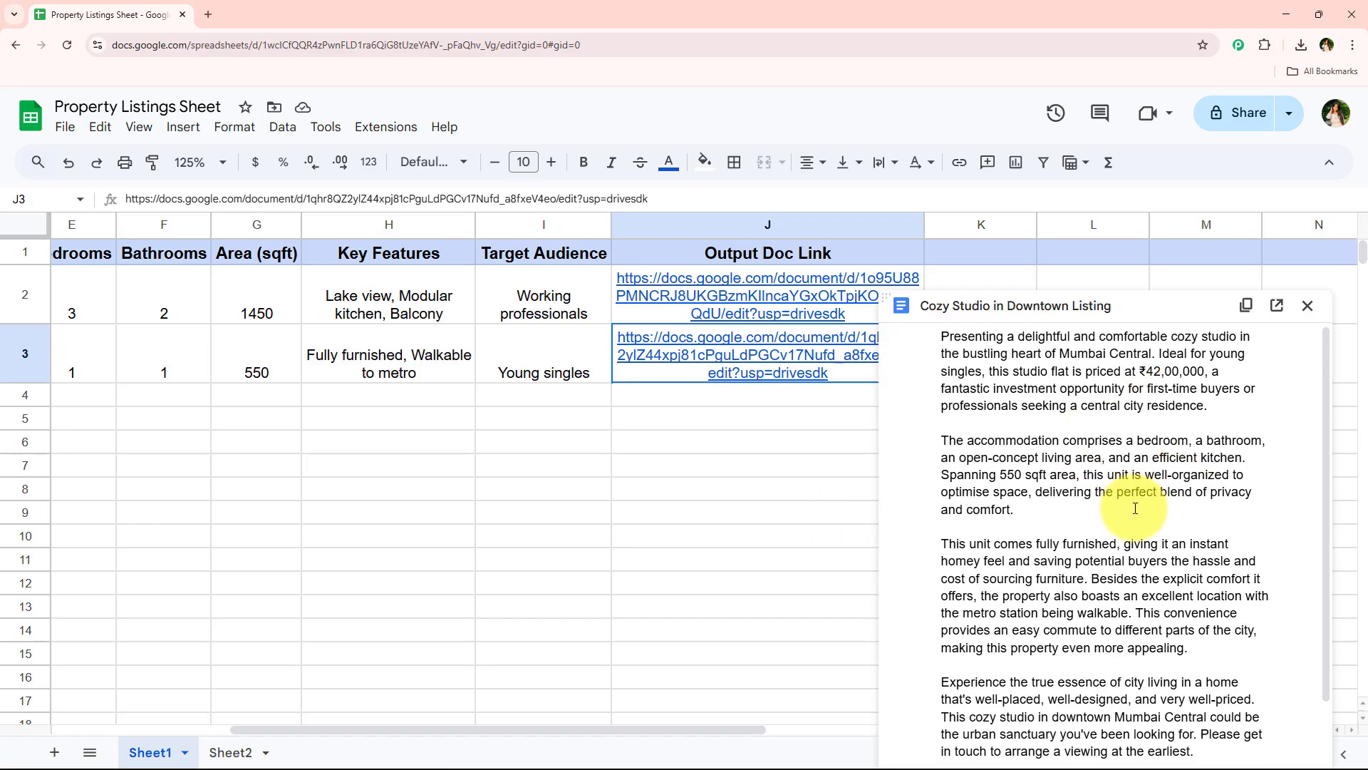
{"action": "scroll", "coordinate": [1123, 561], "scroll_direction": "up", "scroll_amount": 2}
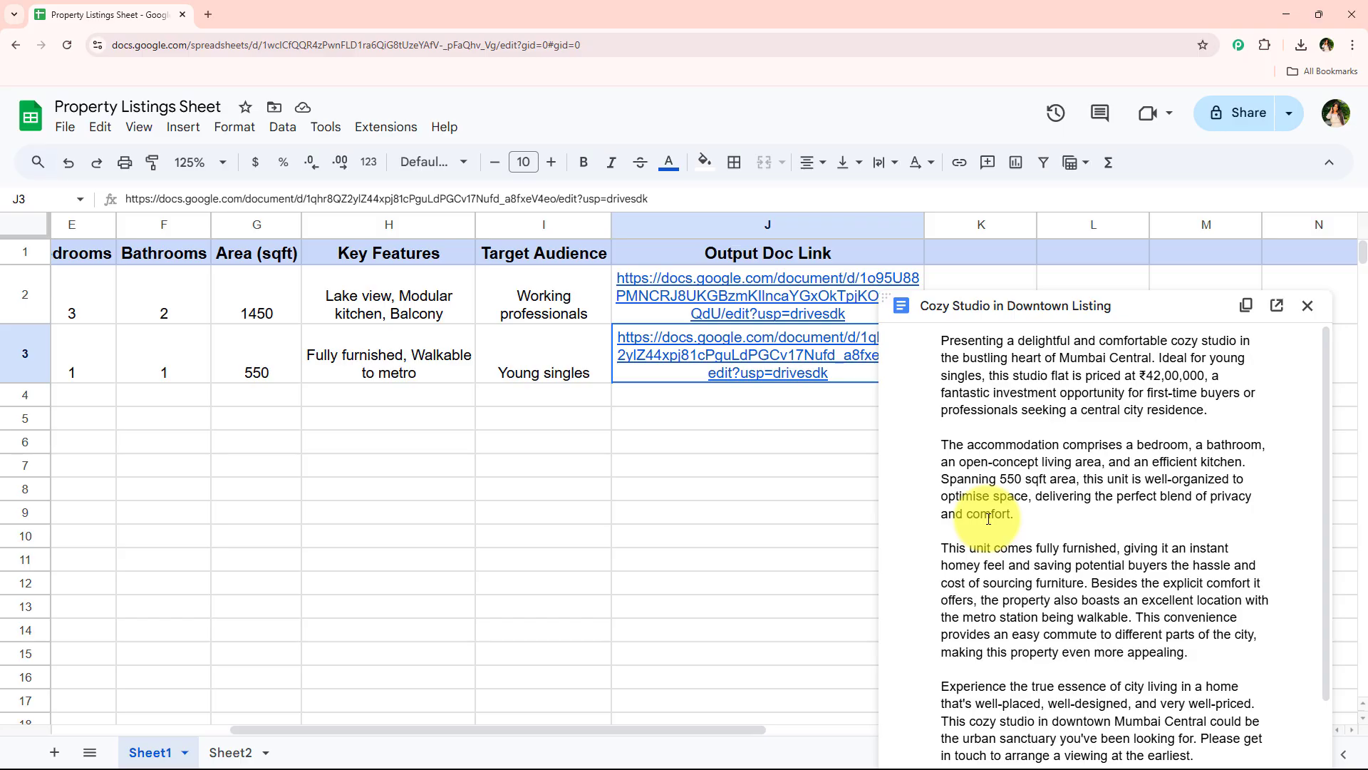
{"action": "scroll", "coordinate": [582, 455], "scroll_direction": "down", "scroll_amount": 1}
{"action": "scroll", "coordinate": [588, 476], "scroll_direction": "up", "scroll_amount": 1}
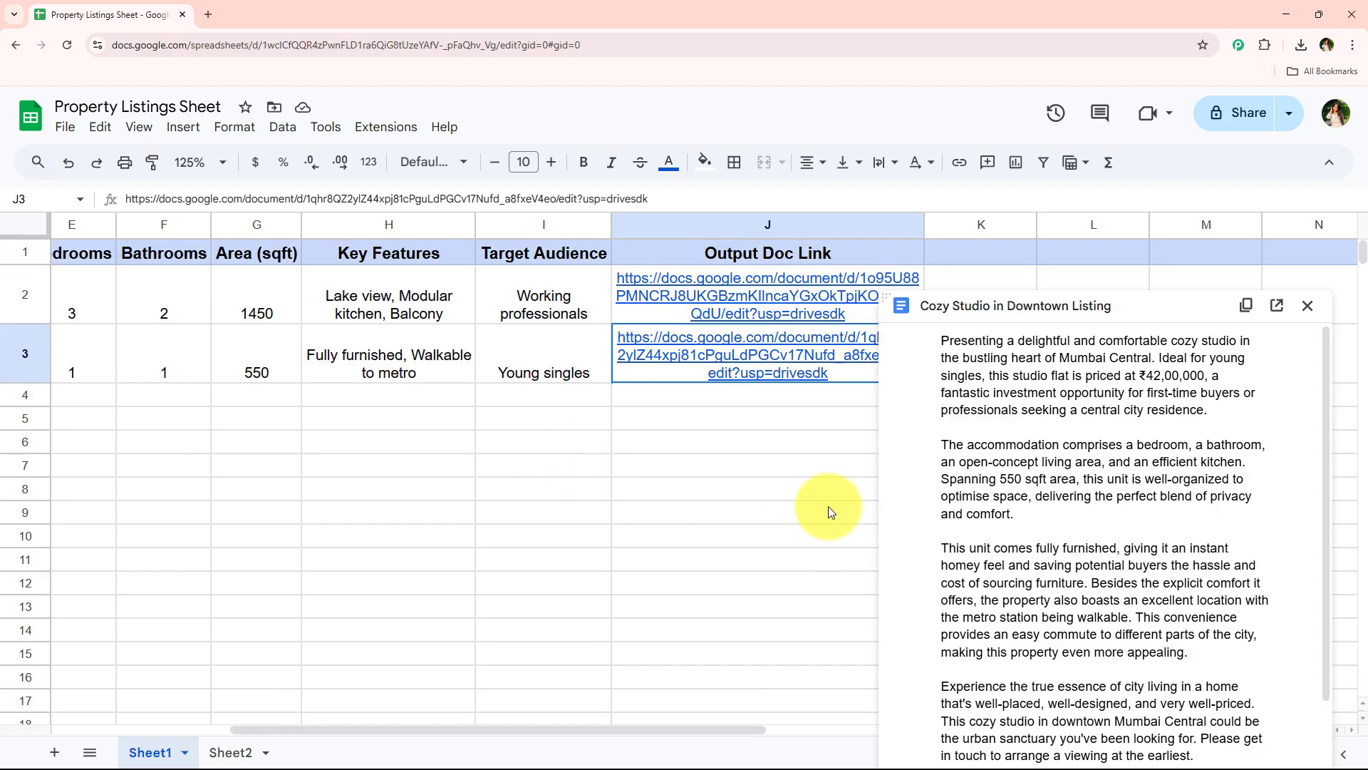
{"action": "left_click_drag", "start_coordinate": [757, 728], "coordinate": [557, 727]}
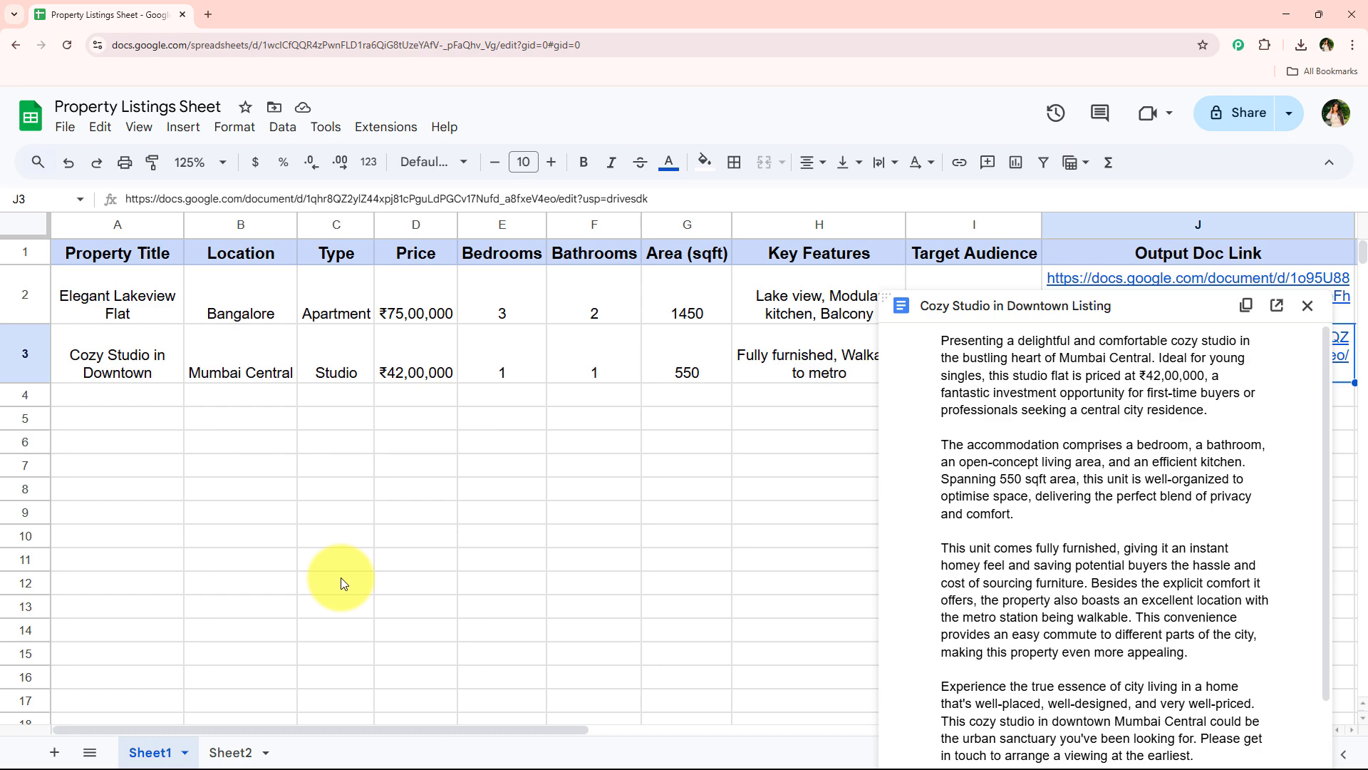
Open the Pabbly Connect website (pabbly.com/connect/inr) in a new browser tab and dismiss the promotional offer
{"action": "left_click", "coordinate": [210, 14]}
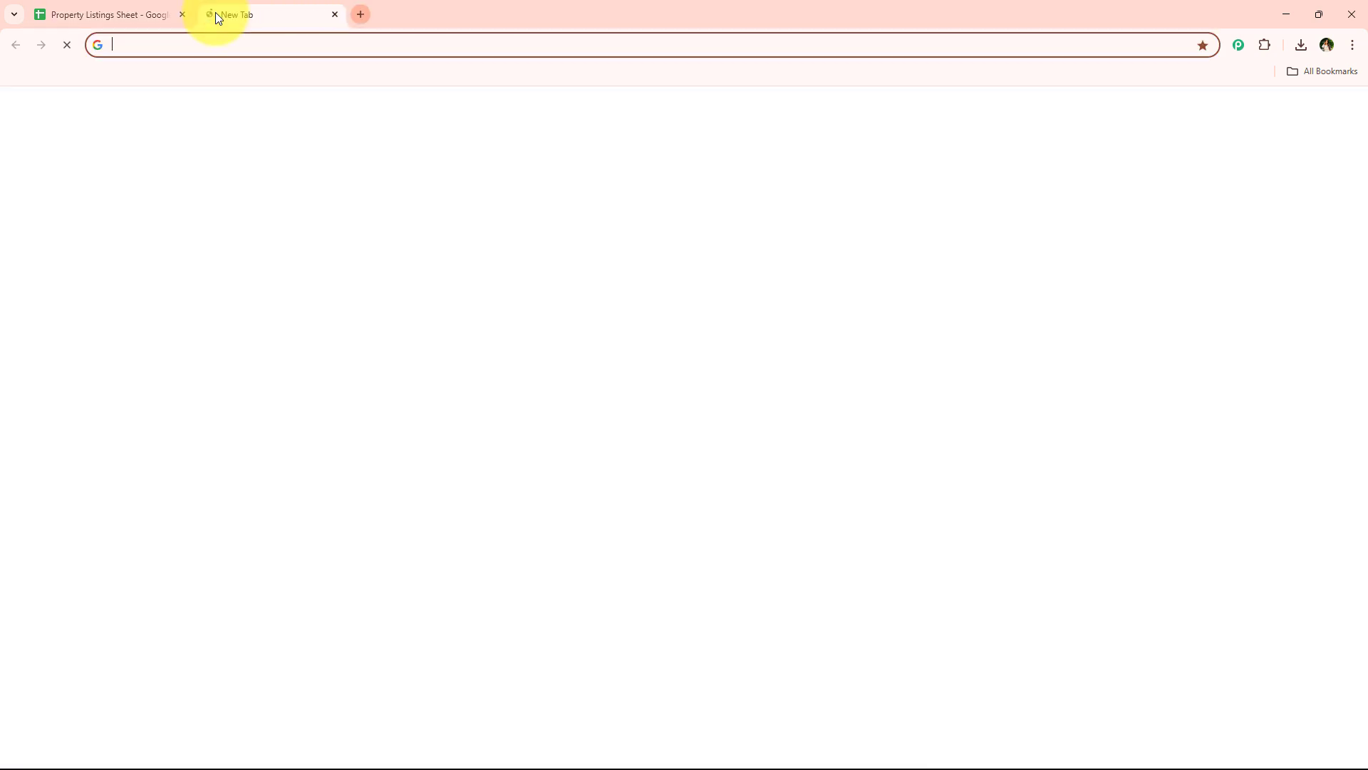
{"action": "left_click", "coordinate": [263, 46]}
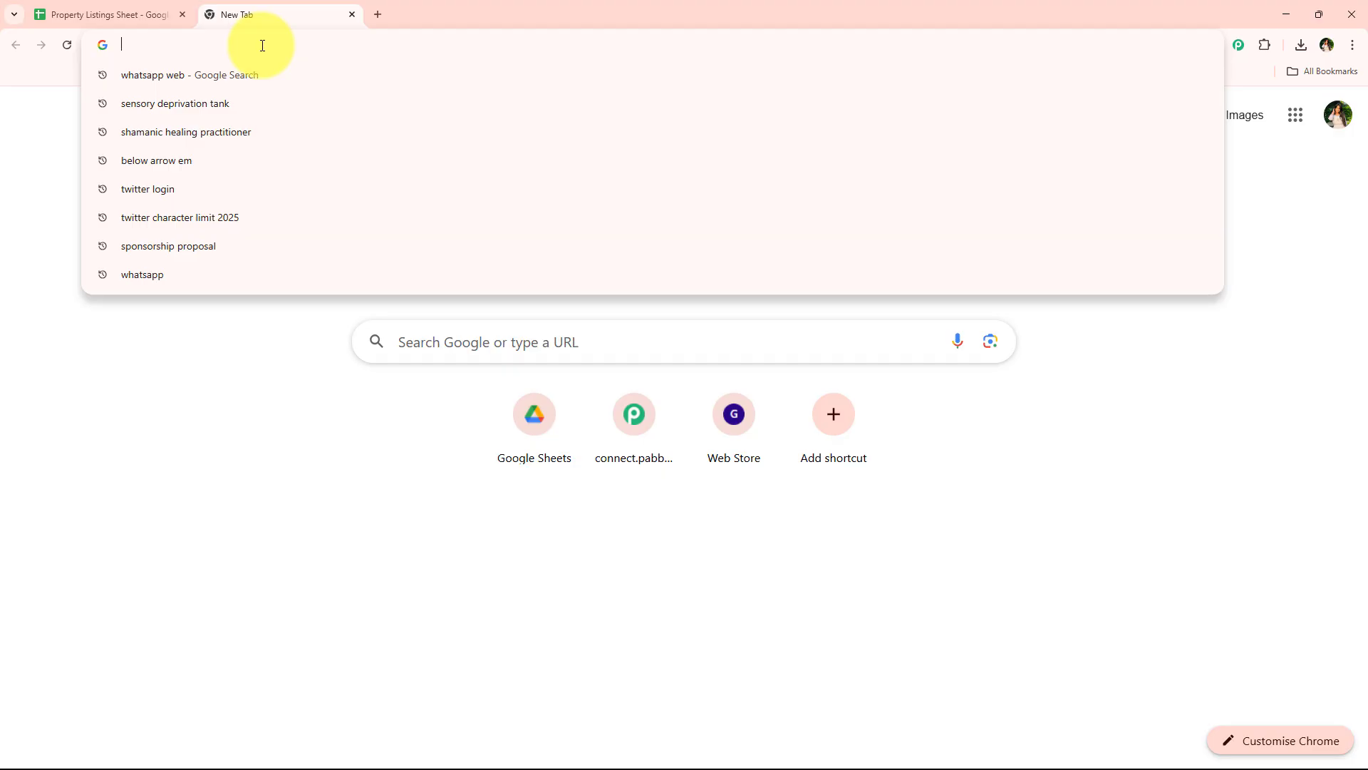
{"action": "type", "text": "pabbly.com/connect"}
{"action": "key", "text": "Return"}
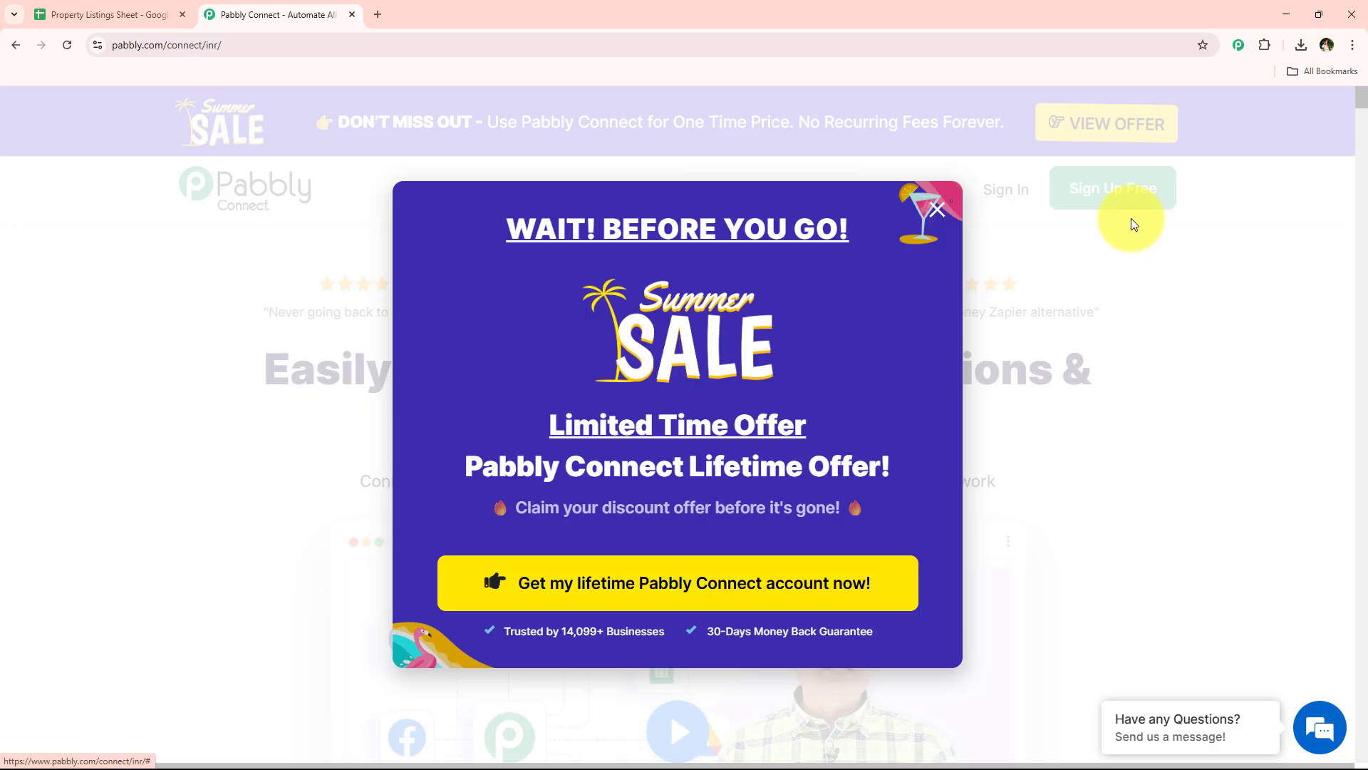
{"action": "left_click", "coordinate": [935, 215]}
{"action": "mouse_move", "coordinate": [933, 218]}
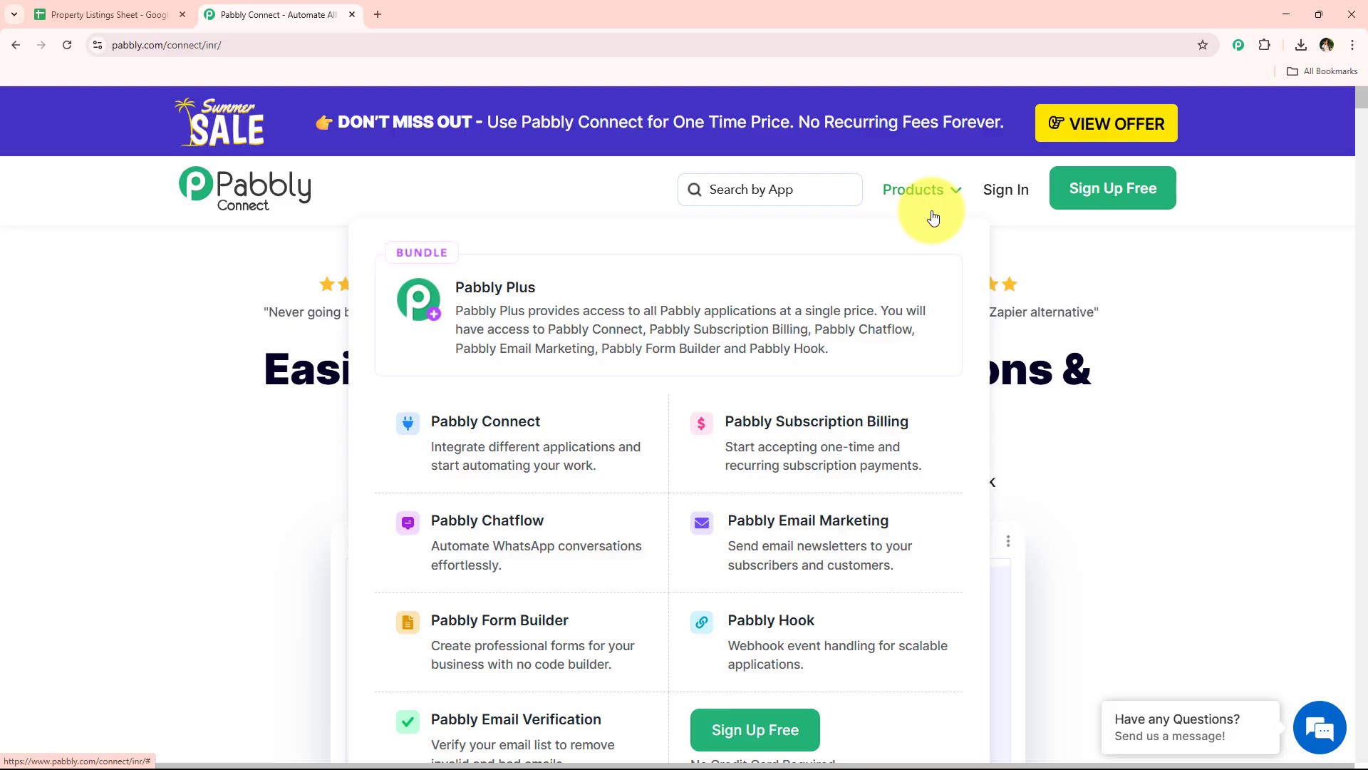
Sign in to the Pabbly account and access the Pabbly Connect dashboard from the list of all apps
{"action": "left_click", "coordinate": [994, 205]}
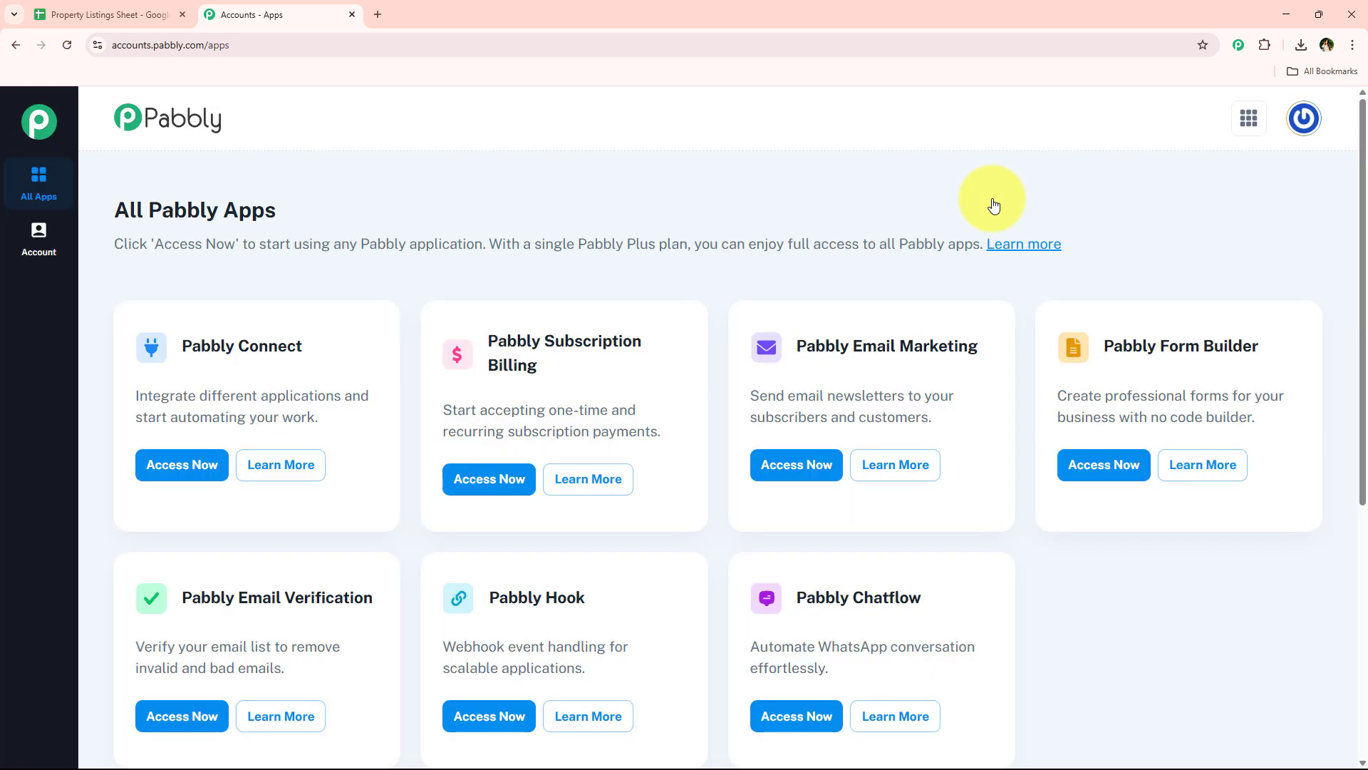
{"action": "scroll", "coordinate": [580, 305], "scroll_direction": "down", "scroll_amount": 2}
{"action": "scroll", "coordinate": [559, 587], "scroll_direction": "up", "scroll_amount": 2}
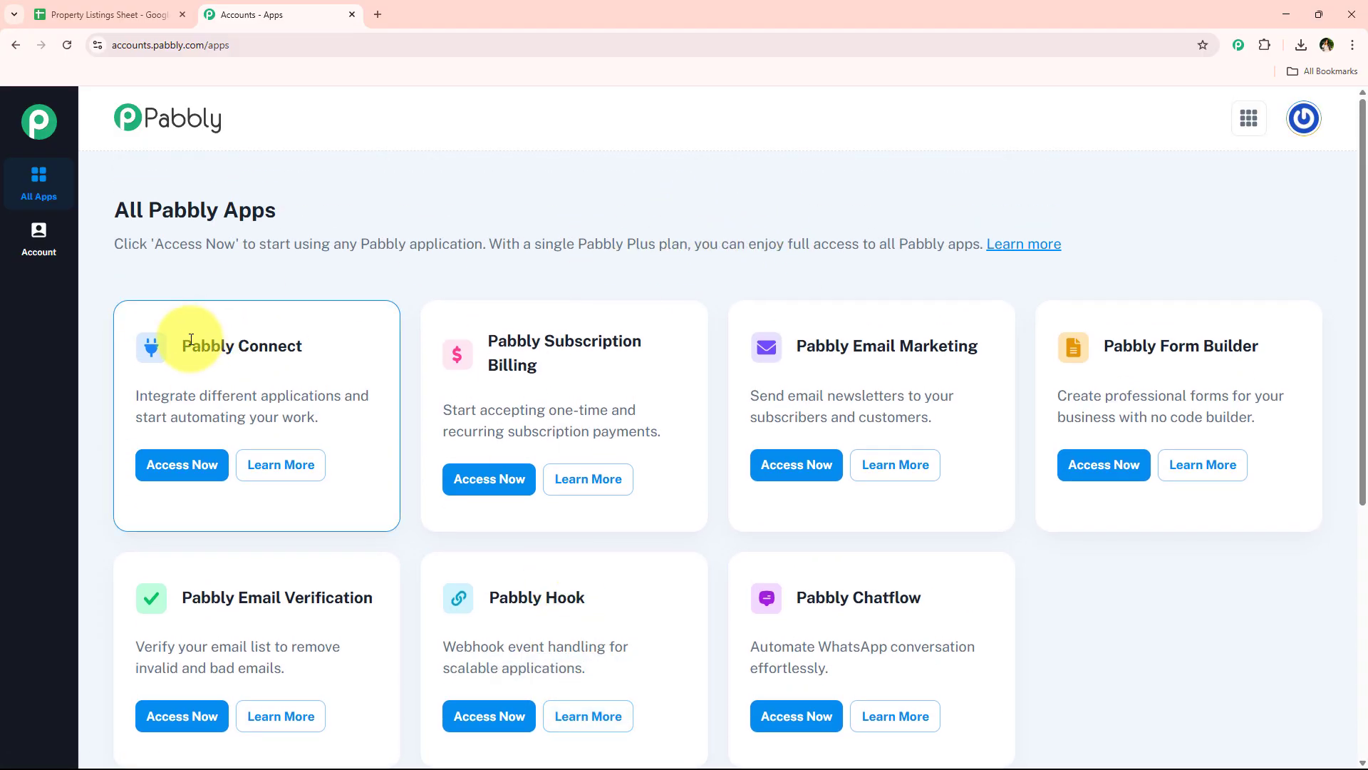
{"action": "left_click_drag", "start_coordinate": [181, 344], "coordinate": [331, 339]}
{"action": "left_click_drag", "start_coordinate": [200, 396], "coordinate": [341, 392]}
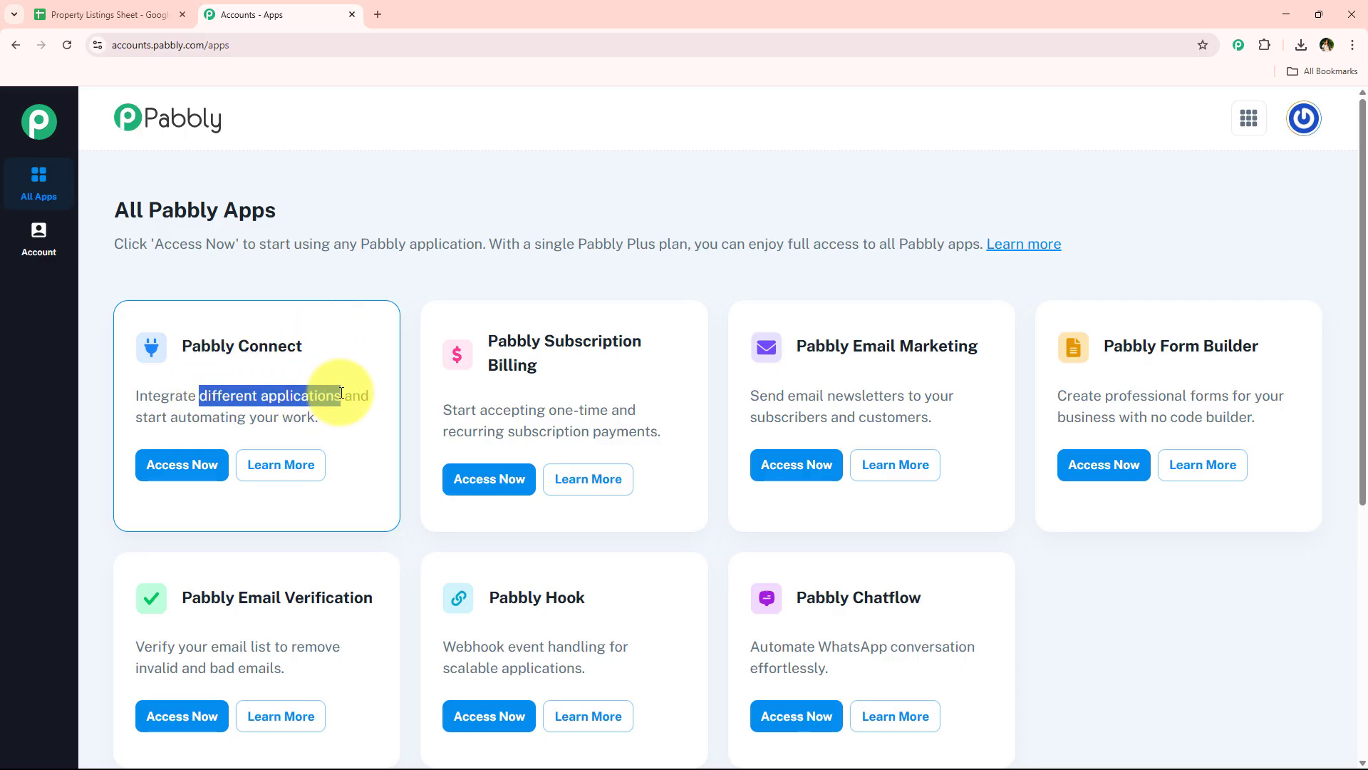
{"action": "left_click", "coordinate": [168, 467]}
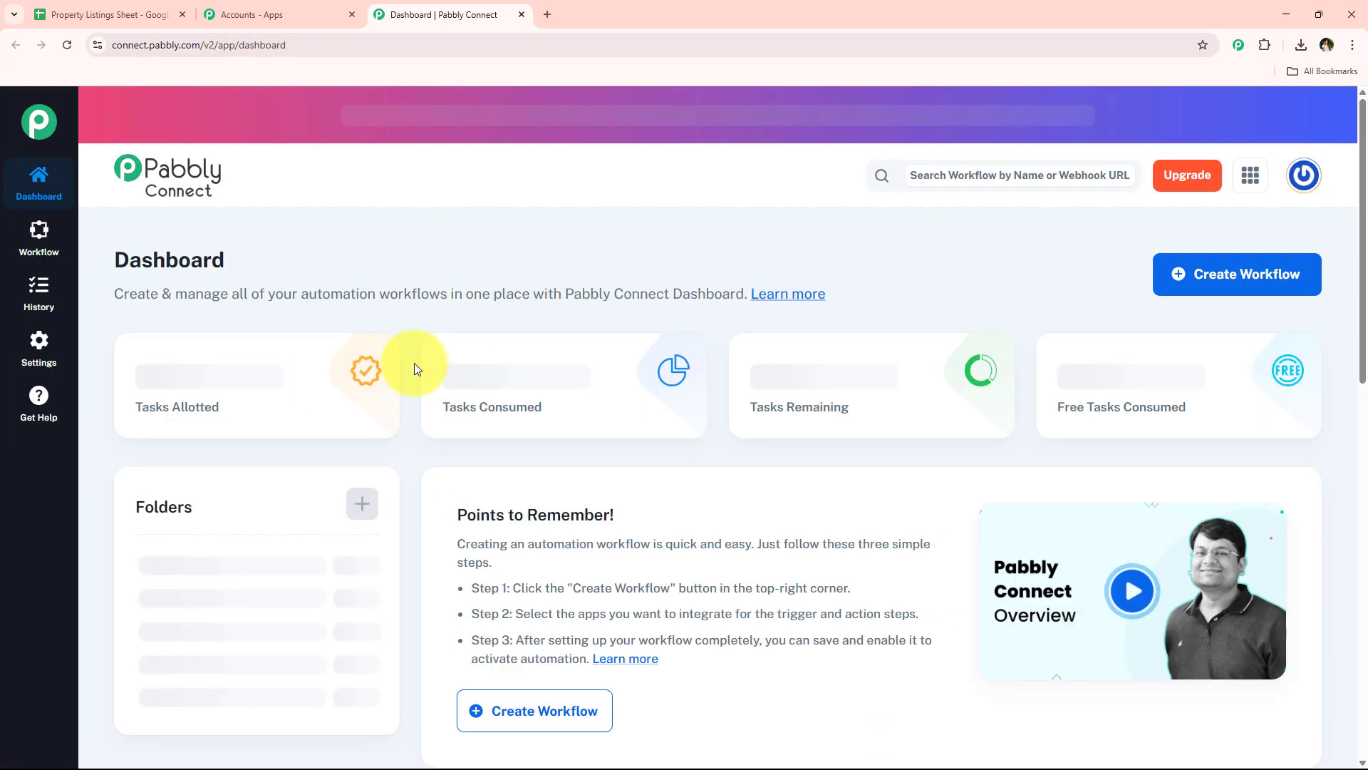
{"action": "left_click_drag", "start_coordinate": [108, 257], "coordinate": [258, 254]}
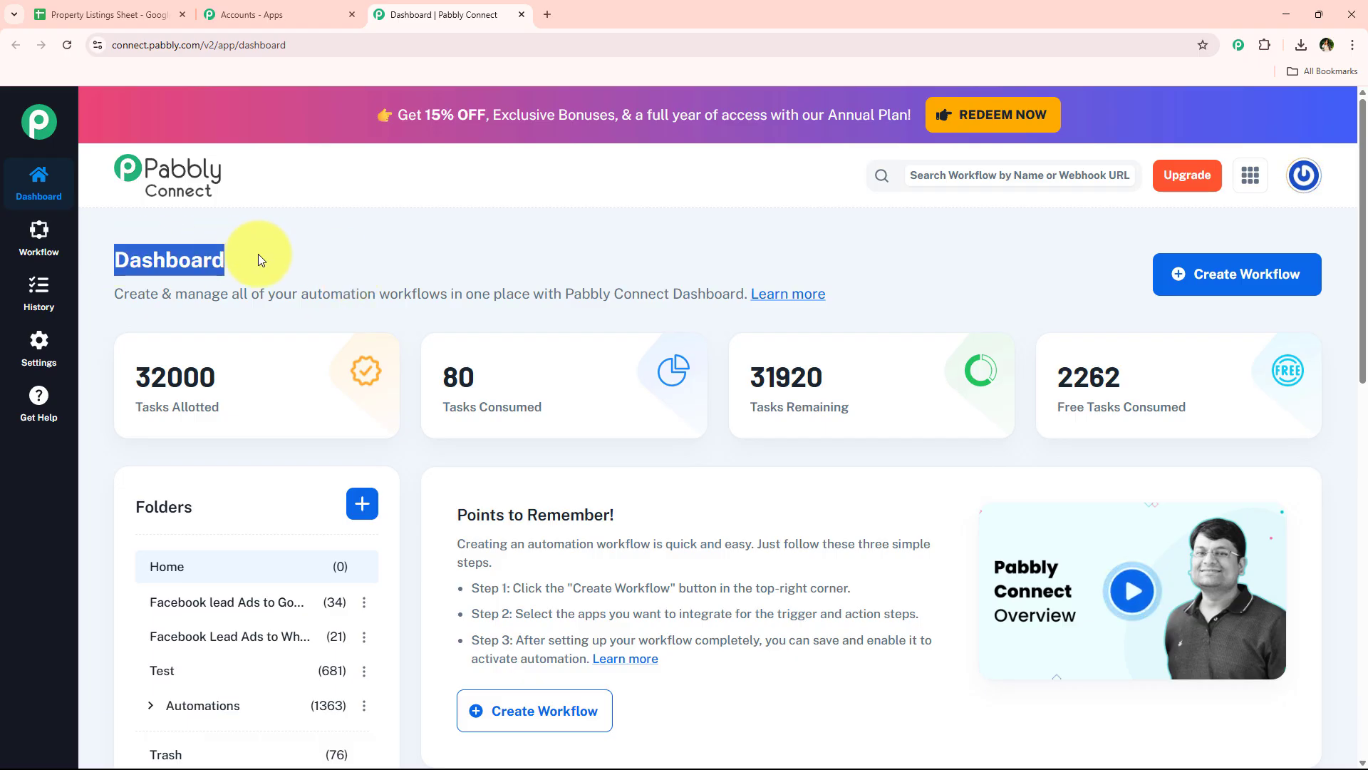
{"action": "left_click", "coordinate": [258, 254]}
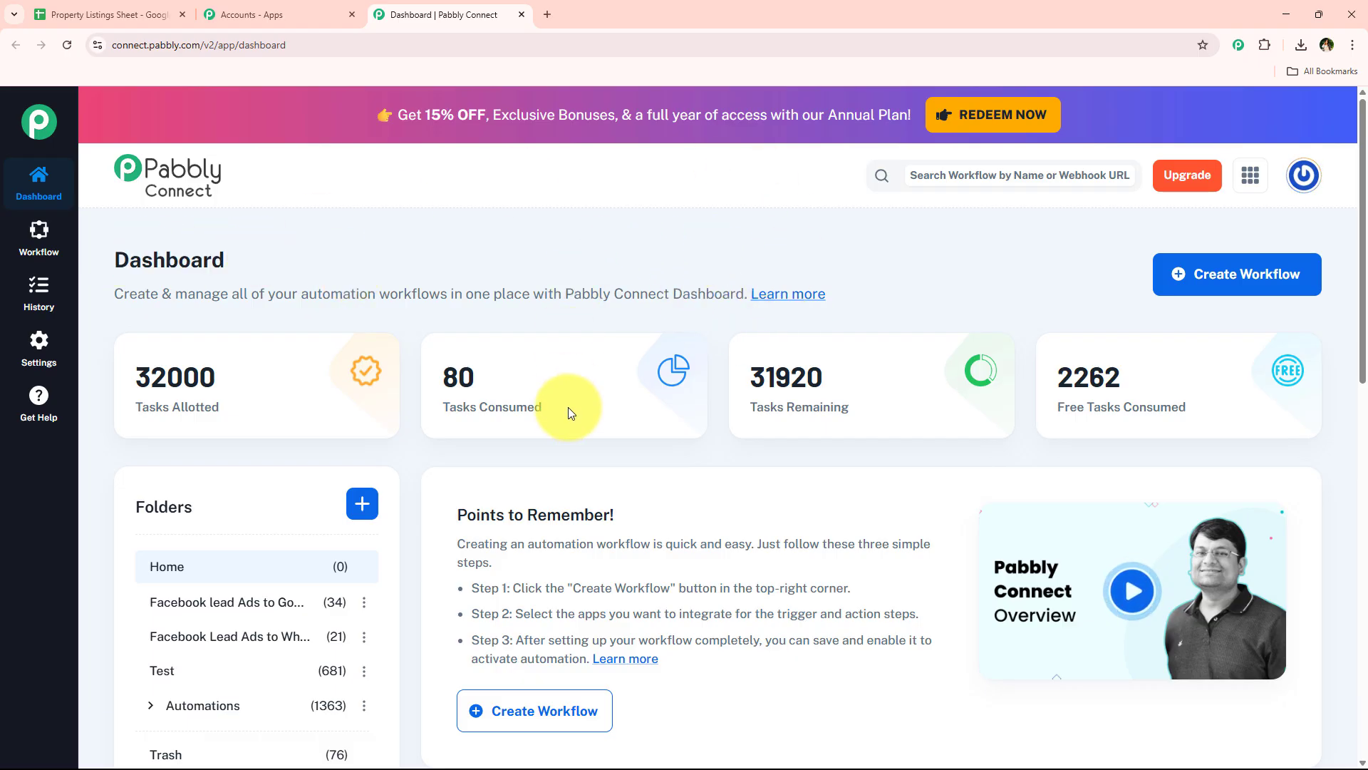
{"action": "left_click", "coordinate": [1244, 282]}
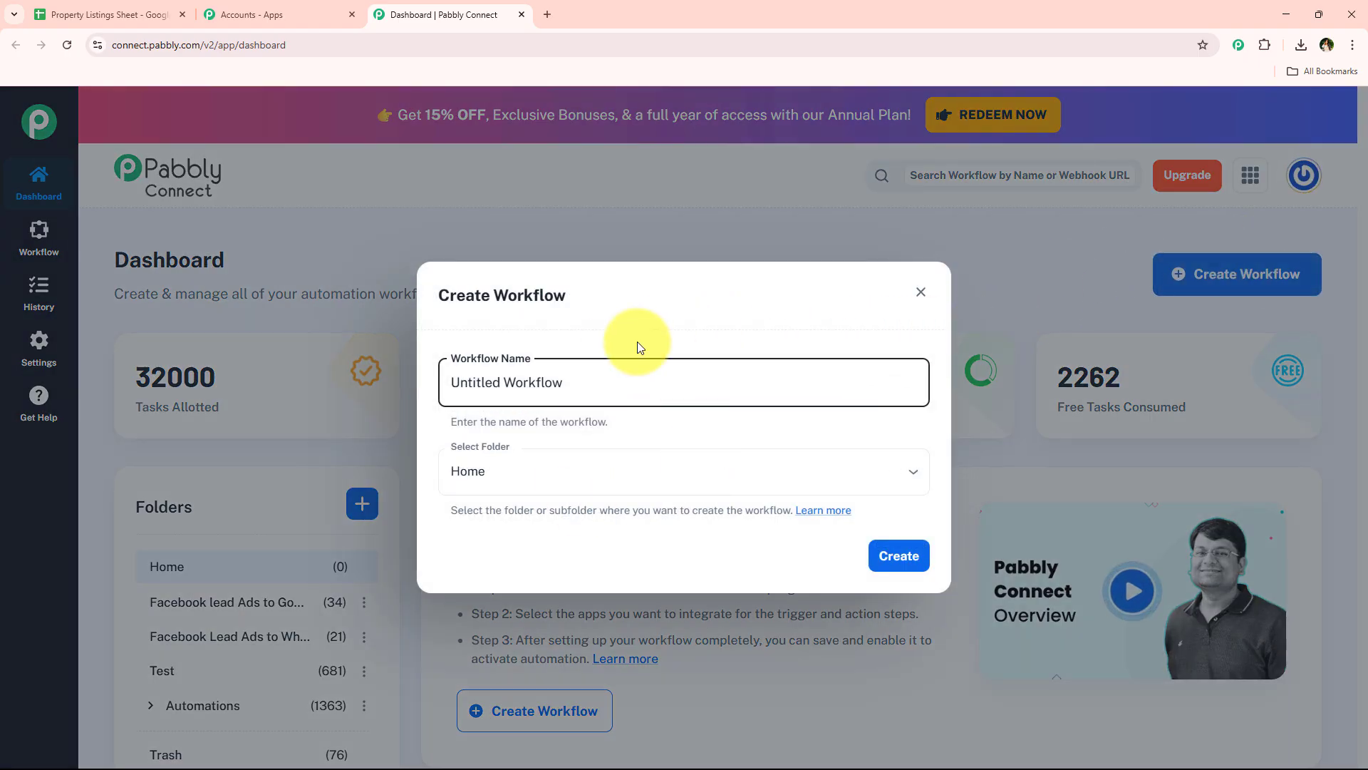
{"action": "left_click_drag", "start_coordinate": [712, 385], "coordinate": [344, 382]}
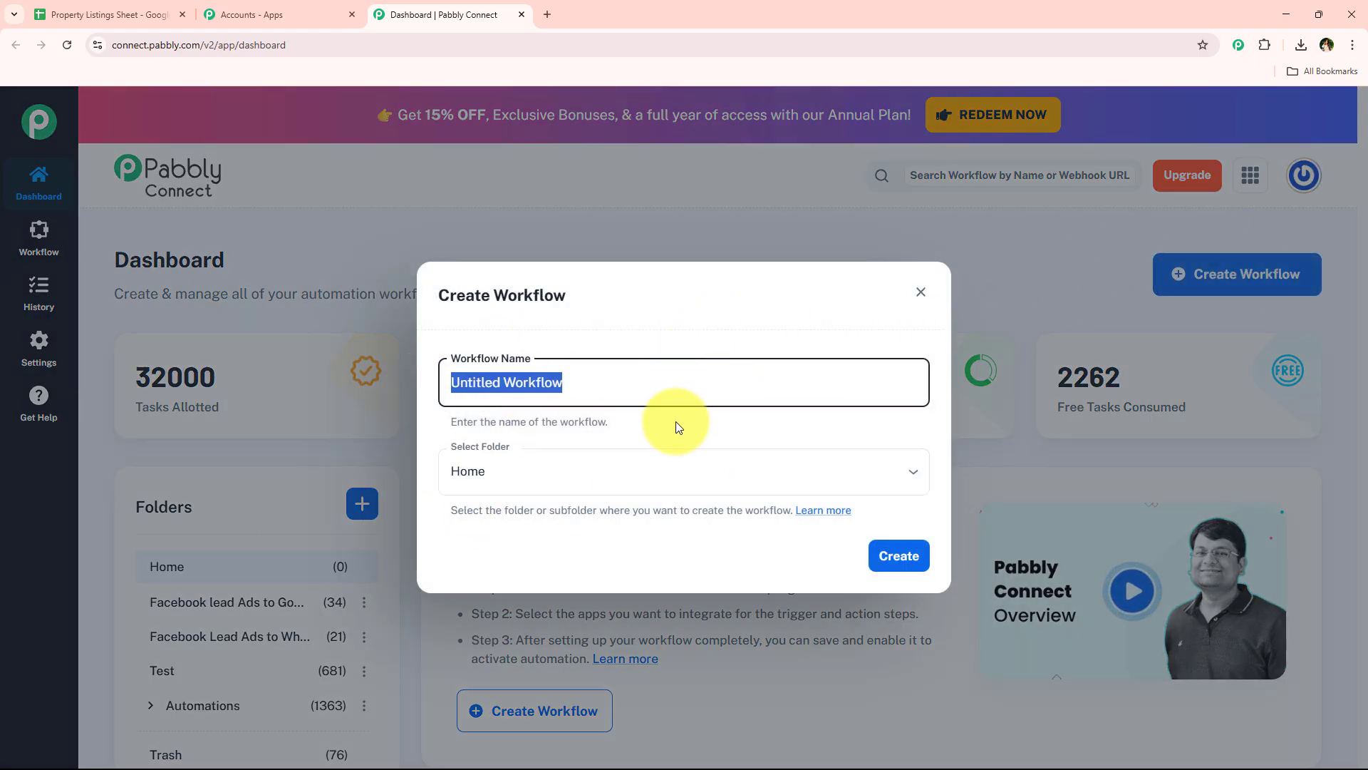
{"action": "left_click", "coordinate": [641, 460]}
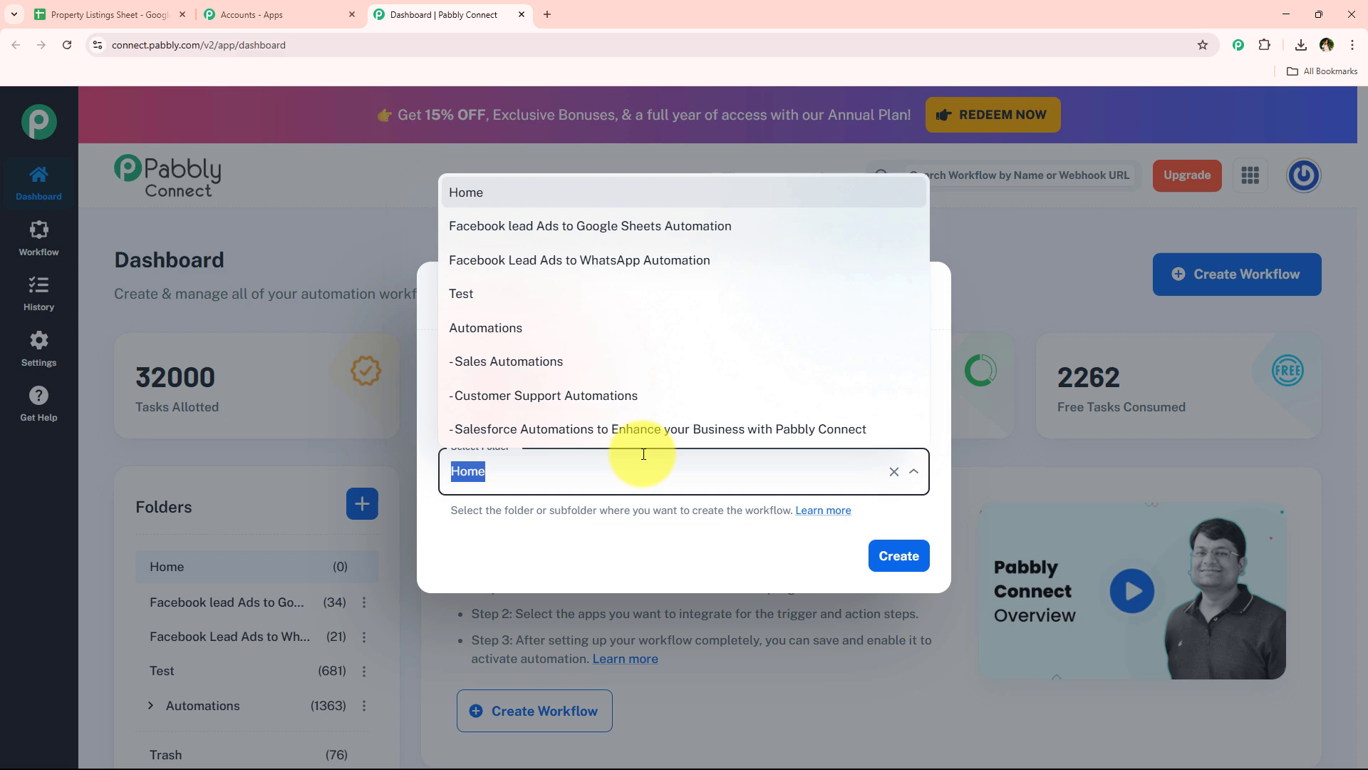
{"action": "left_click", "coordinate": [686, 558]}
{"action": "key", "text": "BackSpace"}
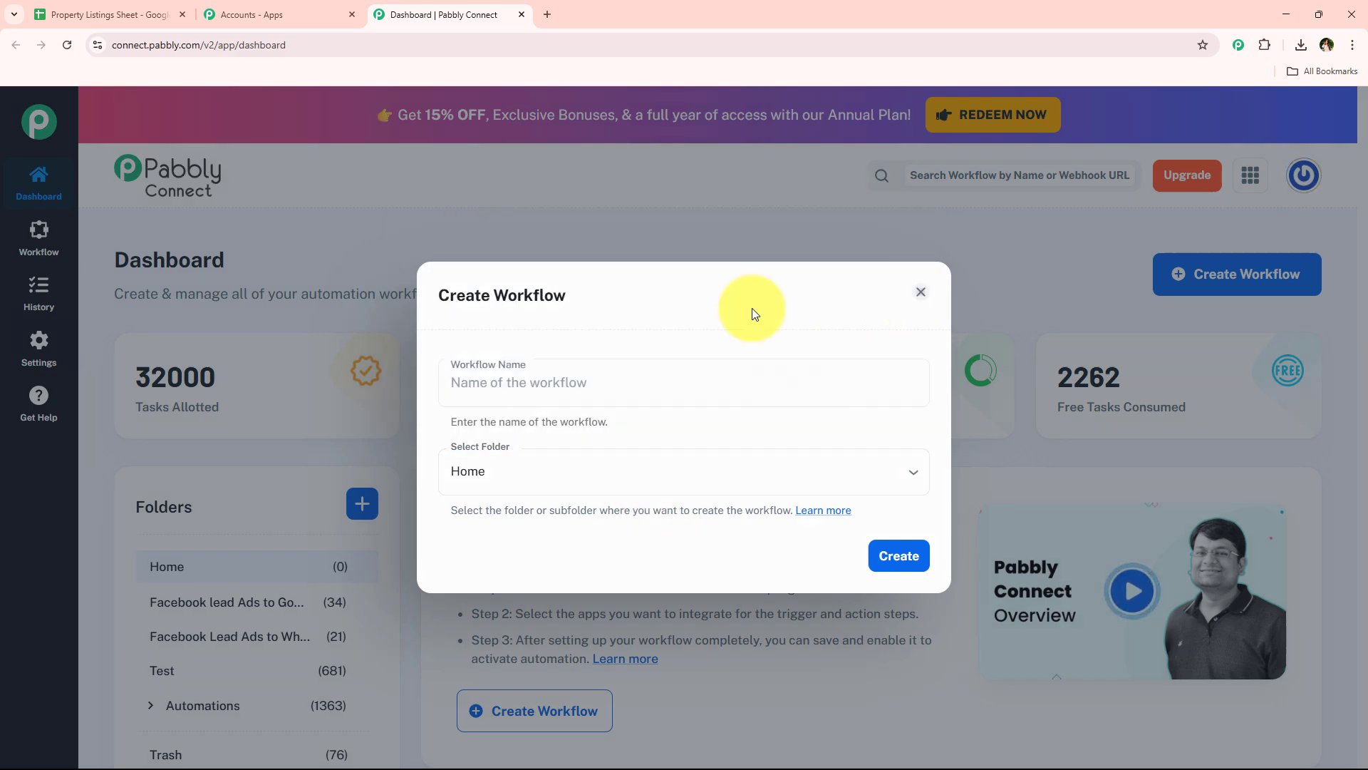
{"action": "key", "text": "Escape"}
{"action": "scroll", "coordinate": [515, 434], "scroll_direction": "down", "scroll_amount": 2}
{"action": "left_click", "coordinate": [362, 361]}
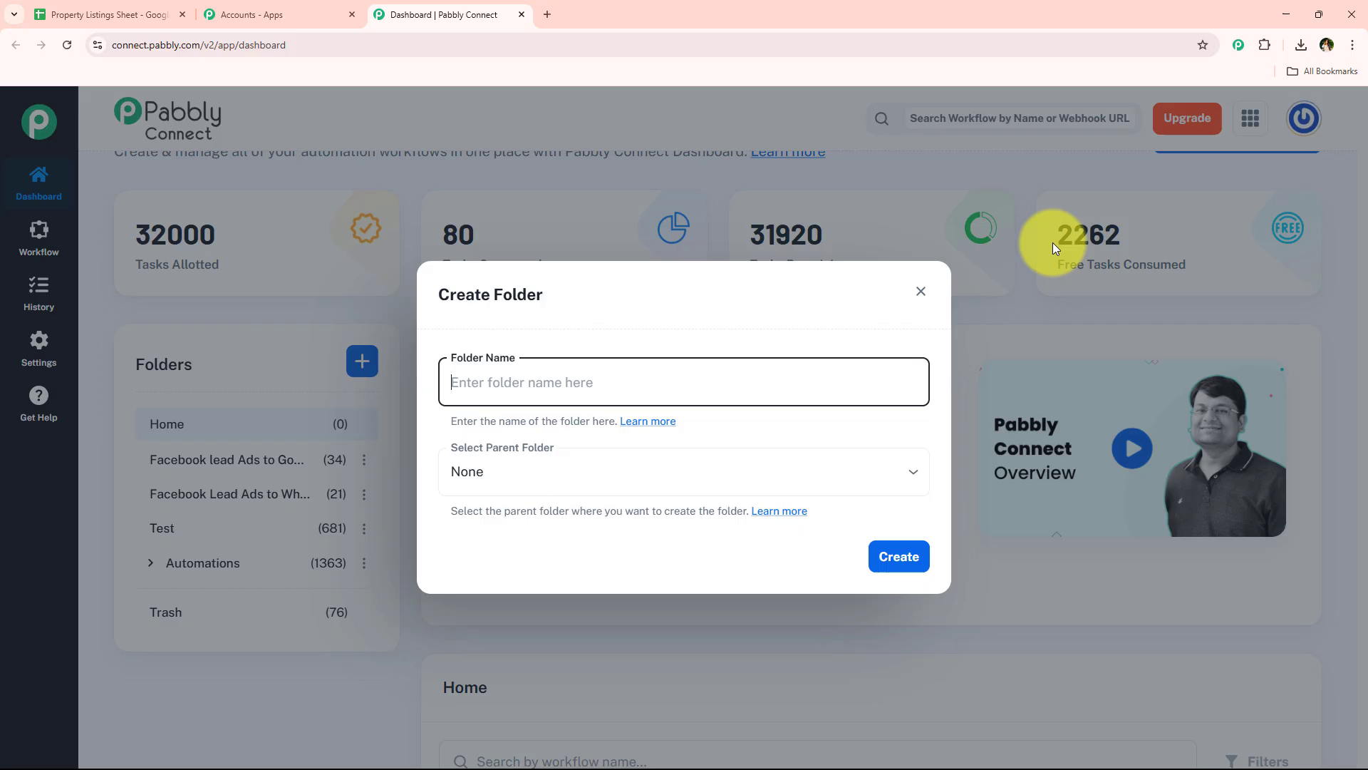
{"action": "left_click", "coordinate": [909, 311]}
{"action": "scroll", "coordinate": [235, 491], "scroll_direction": "up", "scroll_amount": 1}
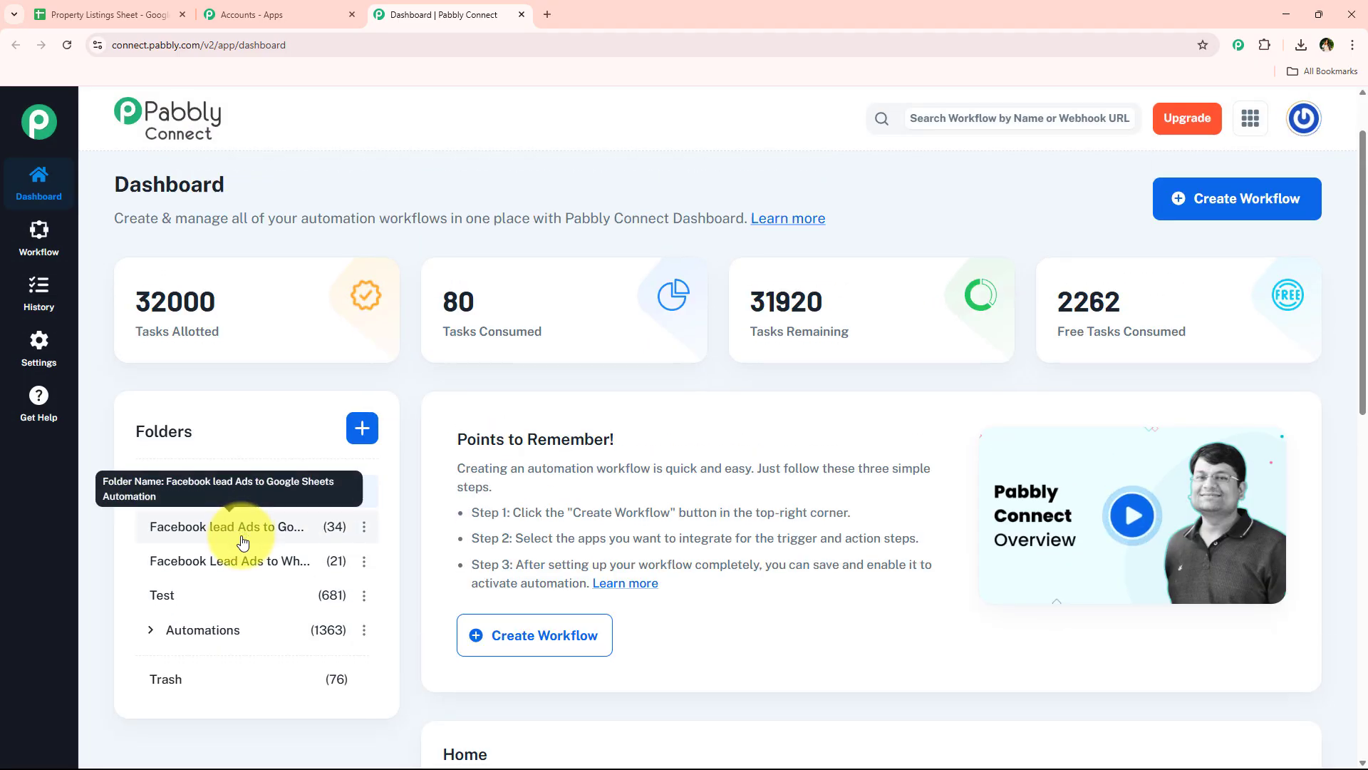
{"action": "scroll", "coordinate": [243, 542], "scroll_direction": "down", "scroll_amount": 2}
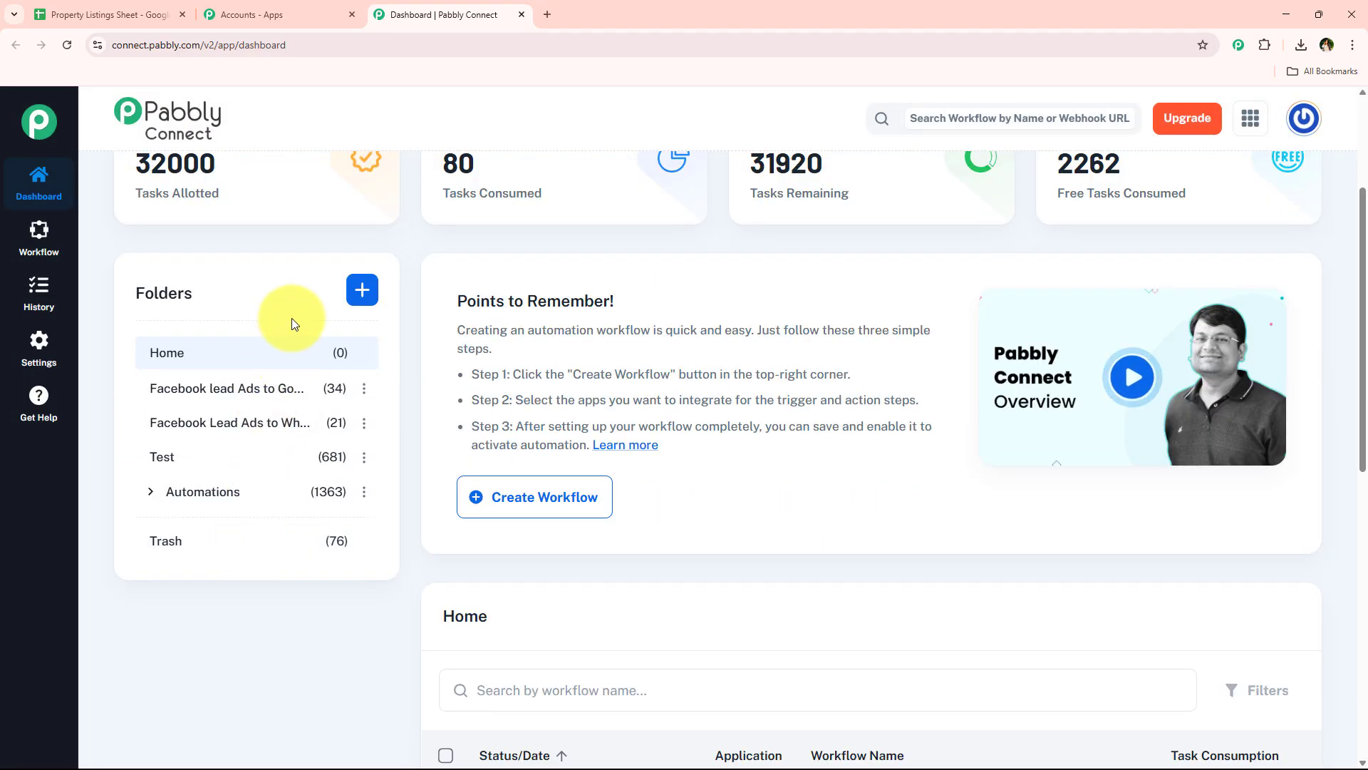
{"action": "scroll", "coordinate": [292, 318], "scroll_direction": "up", "scroll_amount": 3}
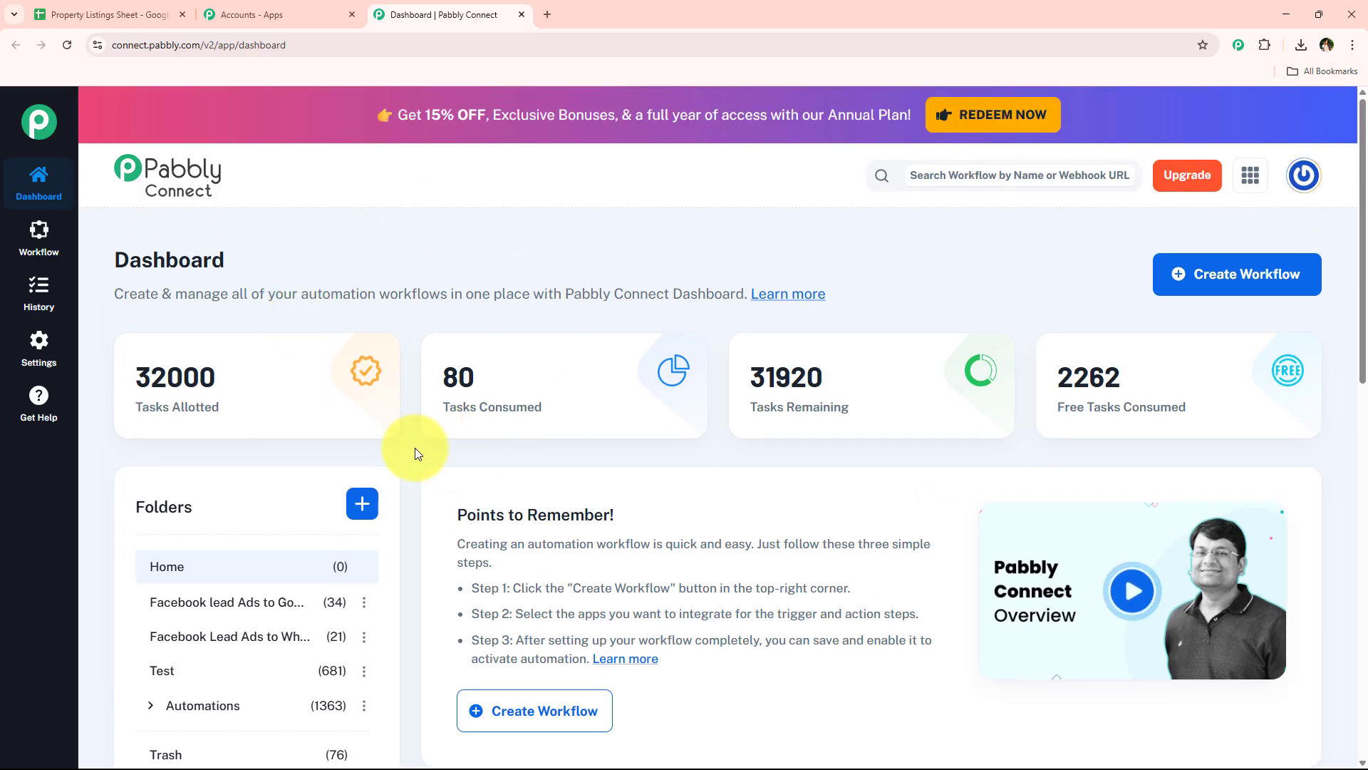
{"action": "left_click", "coordinate": [361, 506]}
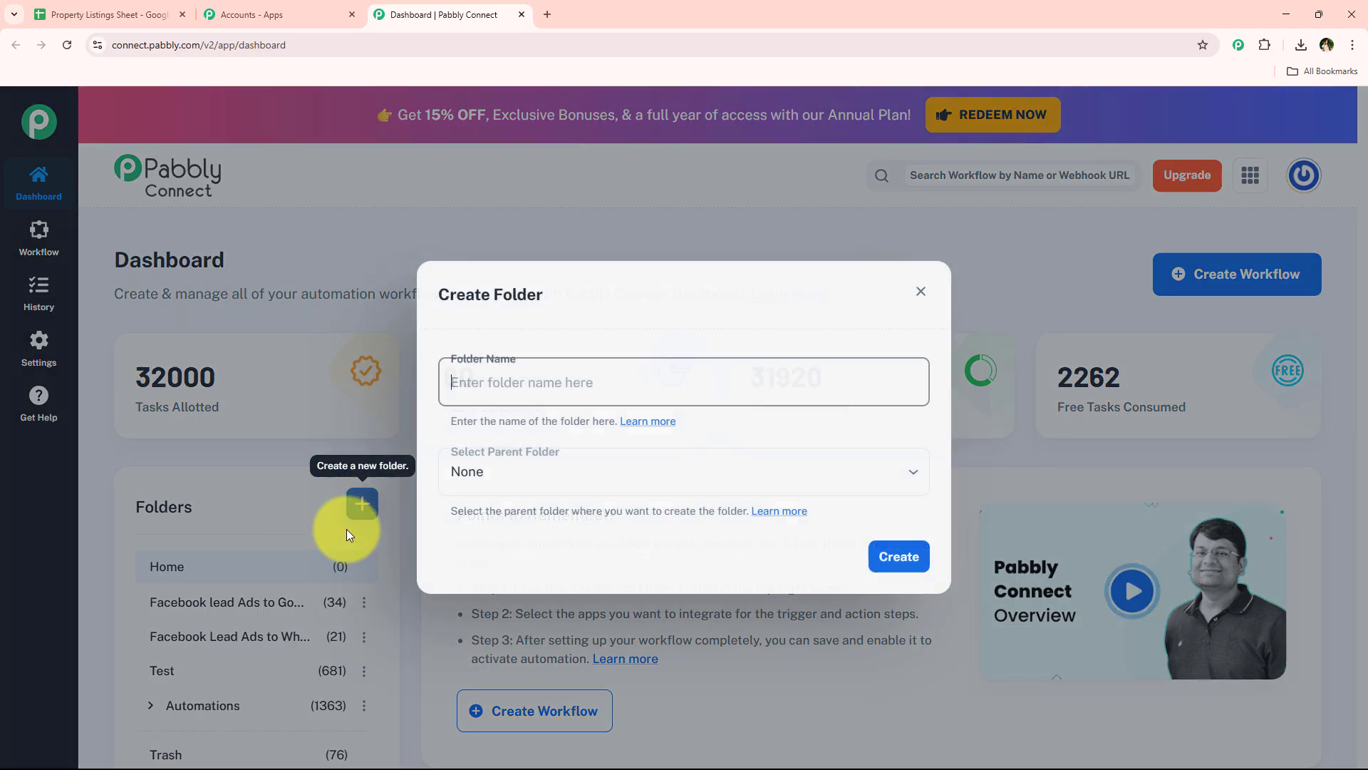
{"action": "left_click", "coordinate": [920, 293]}
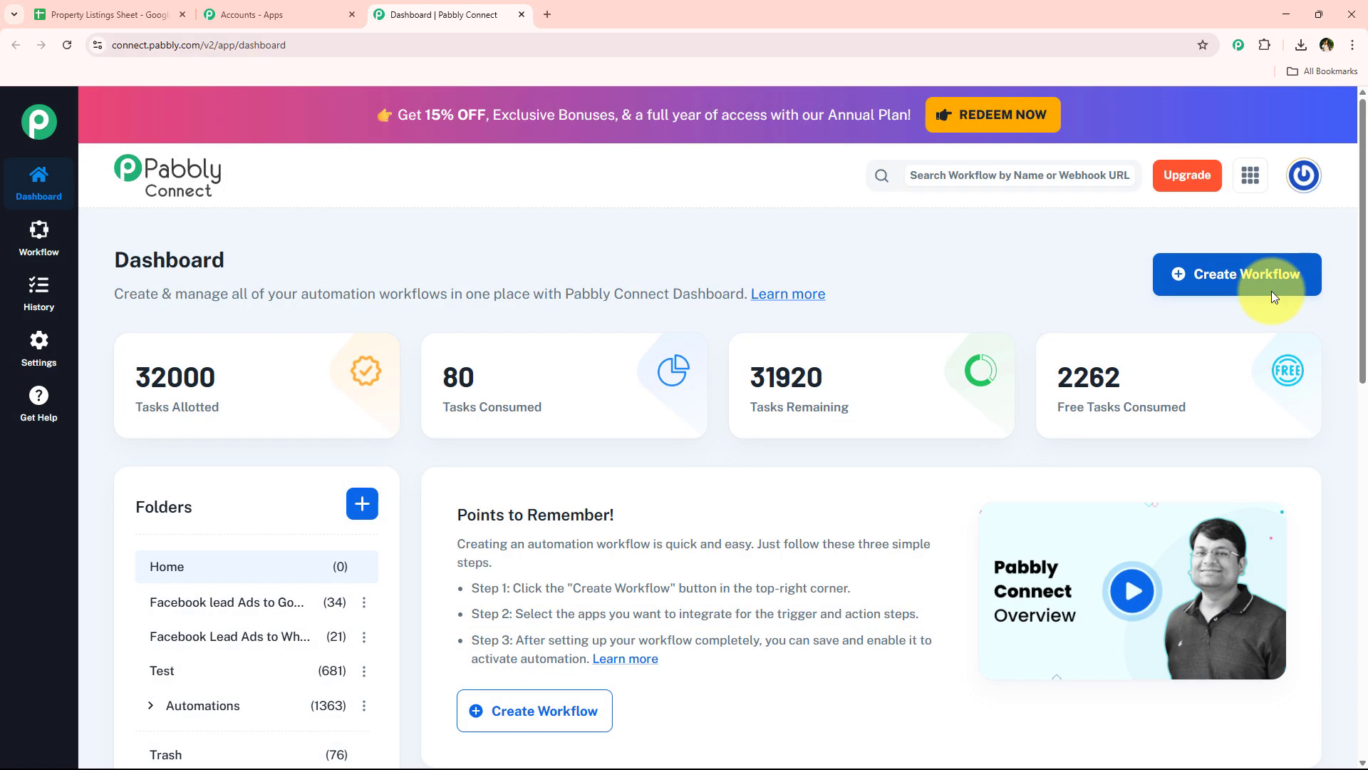
Create a workflow named "AI Agent for Effortless Real Estate Listing Creation with Pabbly" in the Automations folder
{"action": "left_click", "coordinate": [1276, 275]}
{"action": "left_click", "coordinate": [545, 480]}
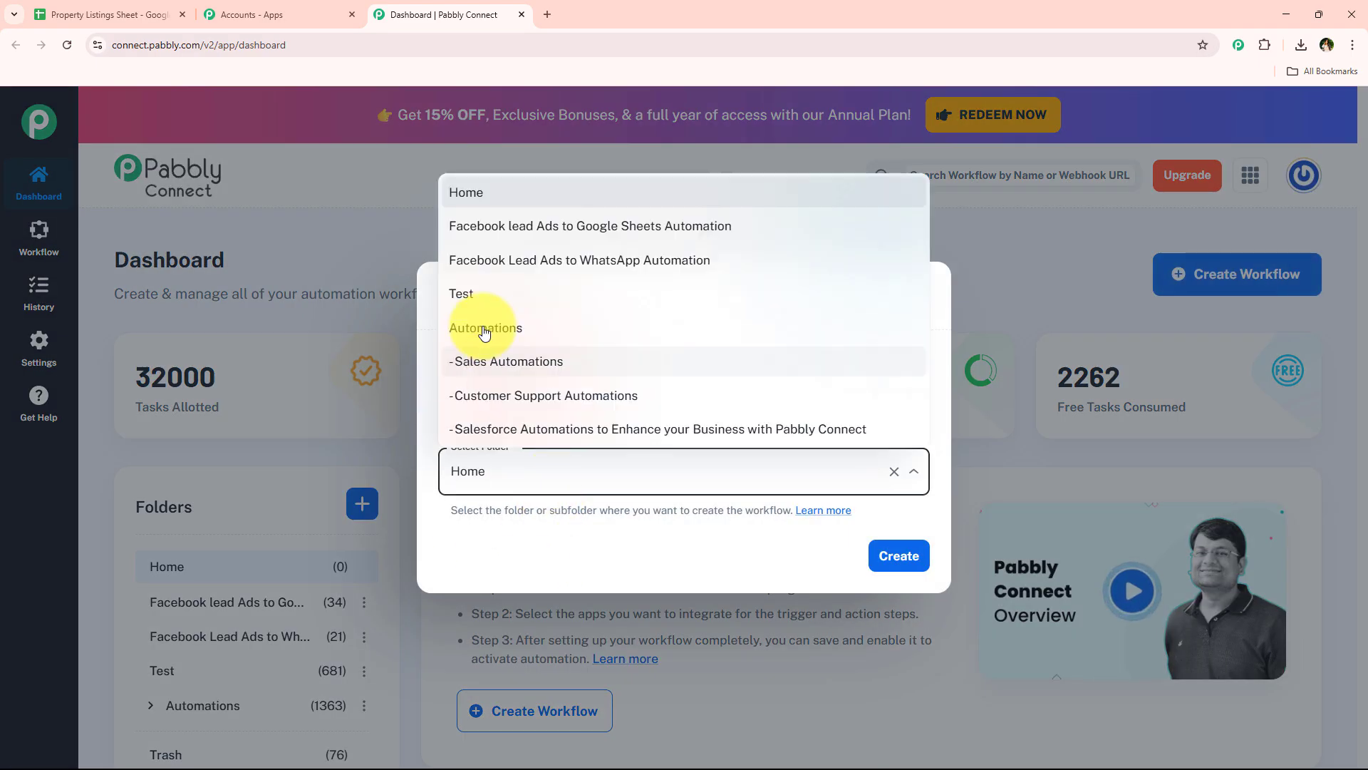
{"action": "left_click", "coordinate": [708, 328]}
{"action": "left_click_drag", "start_coordinate": [714, 388], "coordinate": [434, 382]}
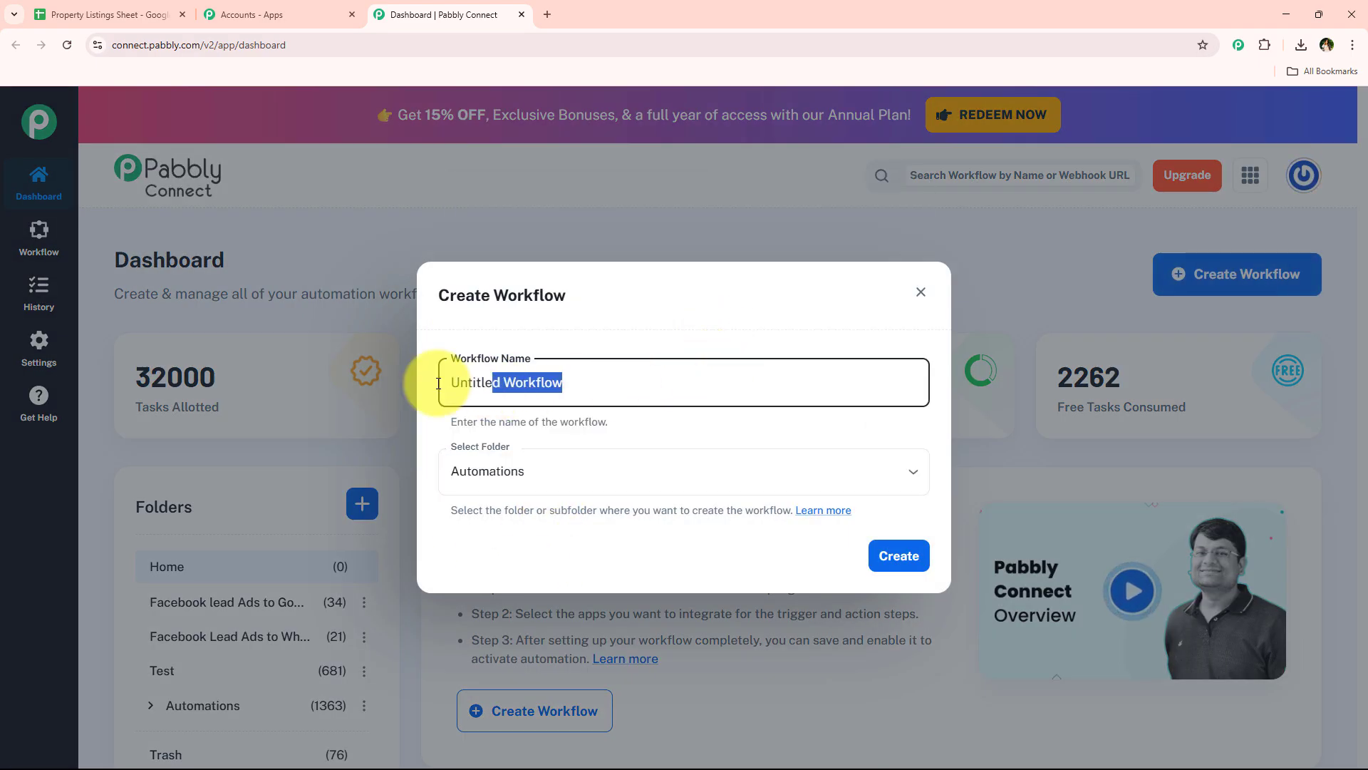
{"action": "key", "text": "BackSpace"}
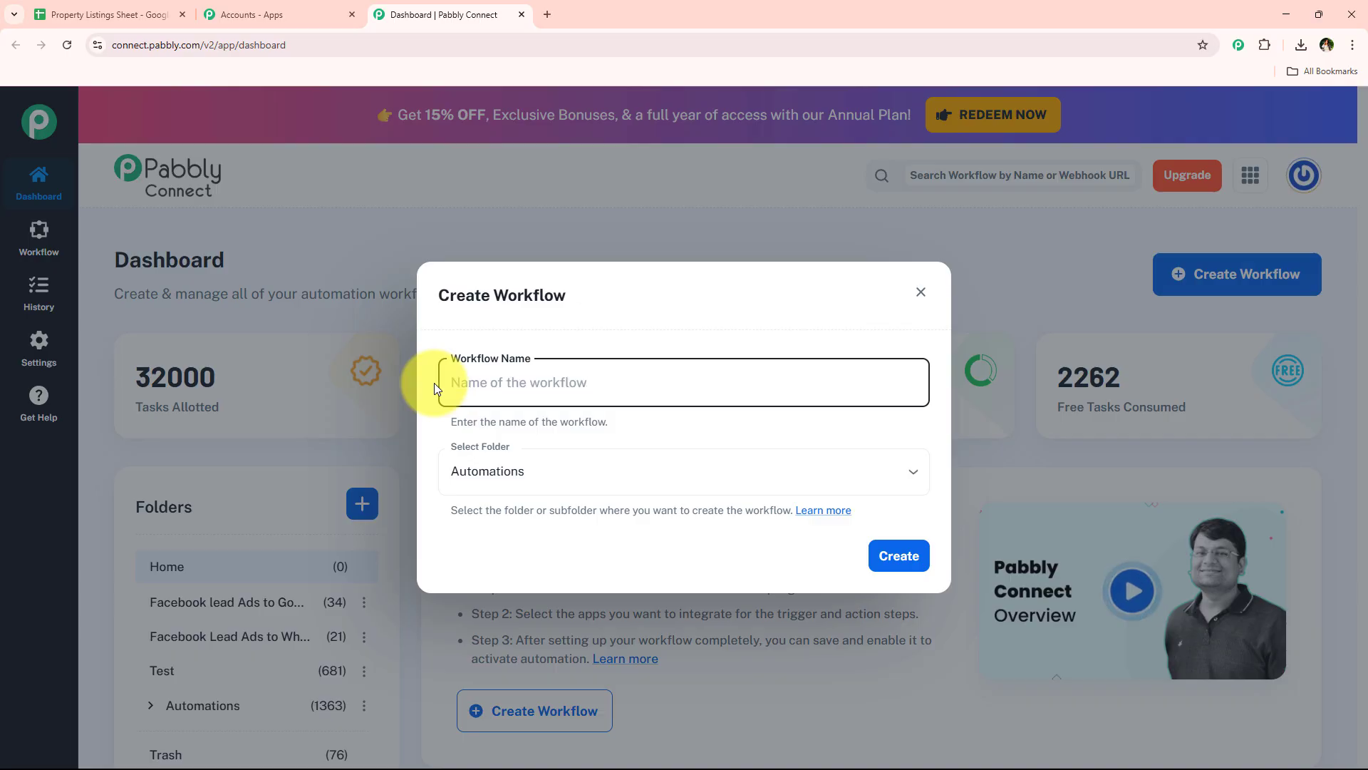
{"action": "type", "text": "AI Agent for Effortless Real Estate Listing Creation with Pabbly"}
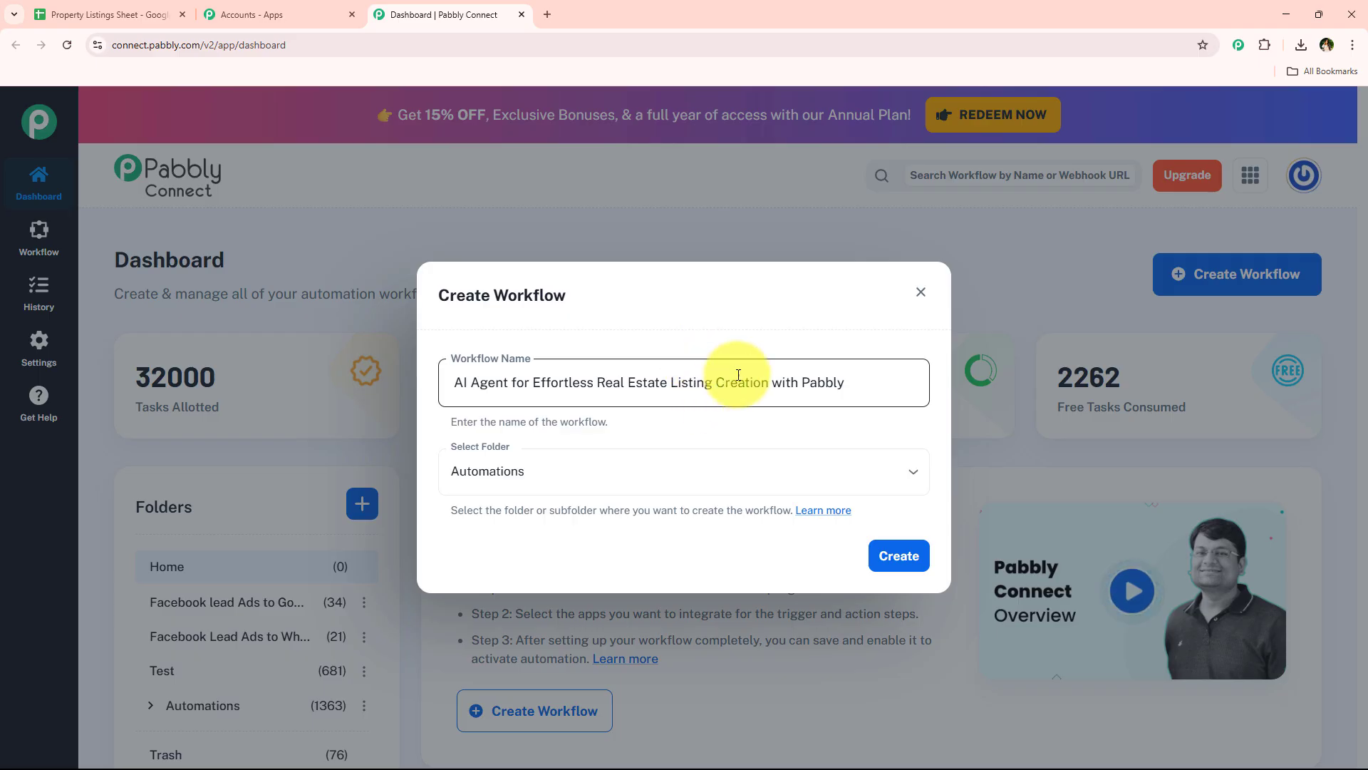
{"action": "left_click", "coordinate": [895, 556]}
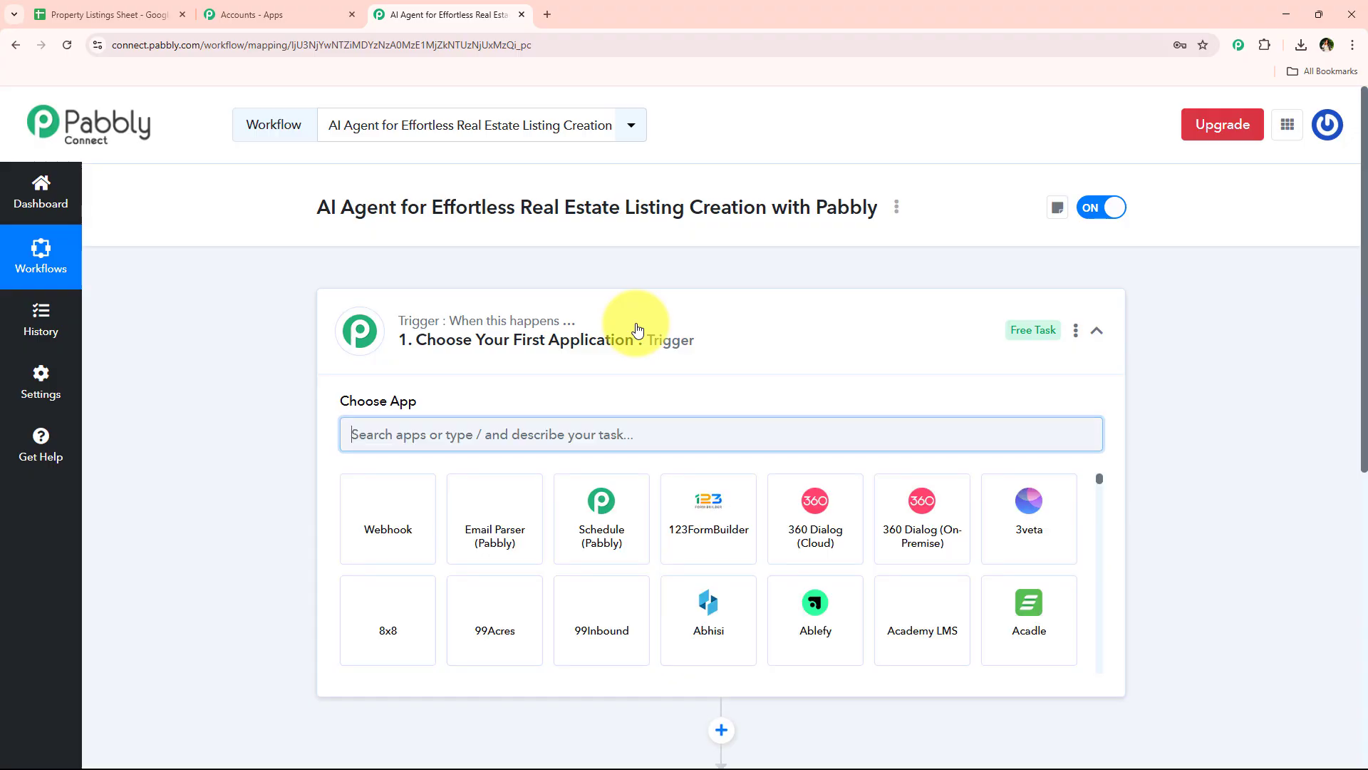
{"action": "left_click", "coordinate": [812, 345]}
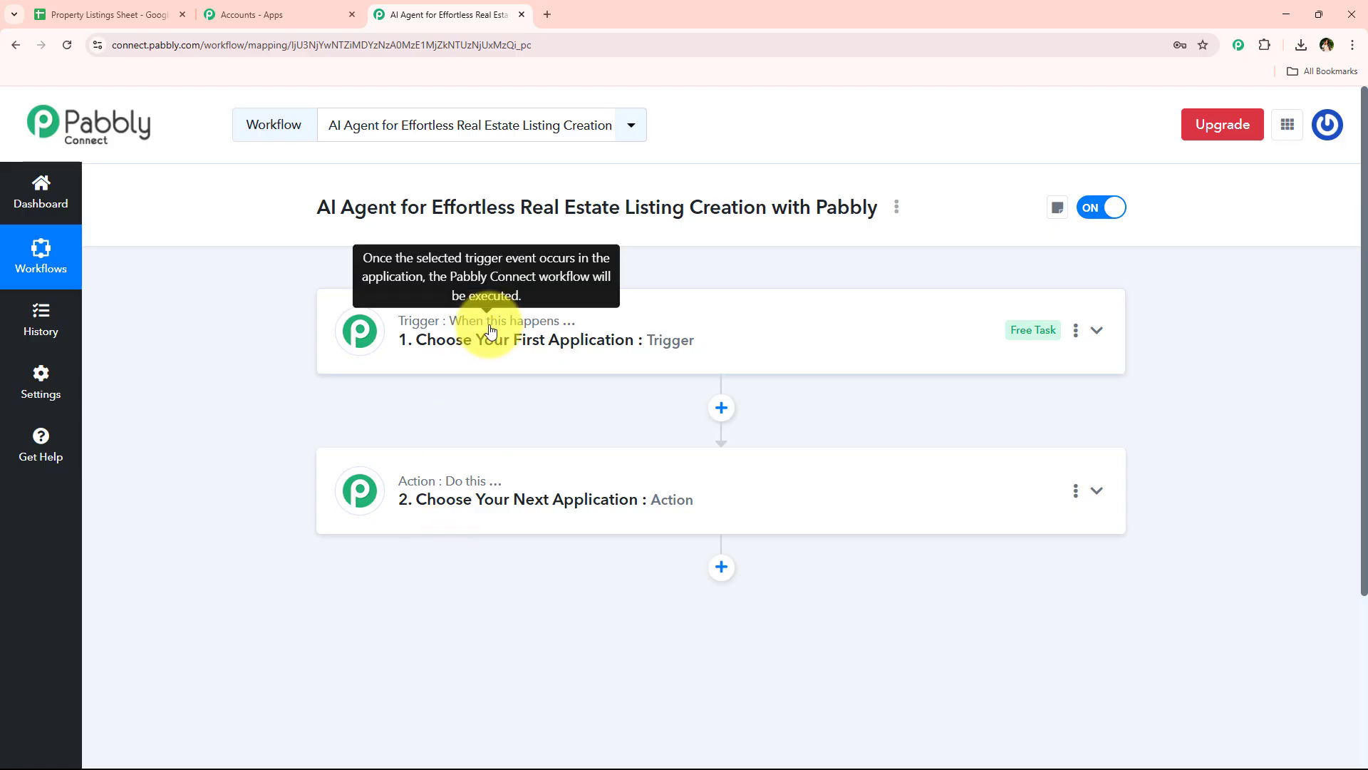
{"action": "mouse_move", "coordinate": [471, 482]}
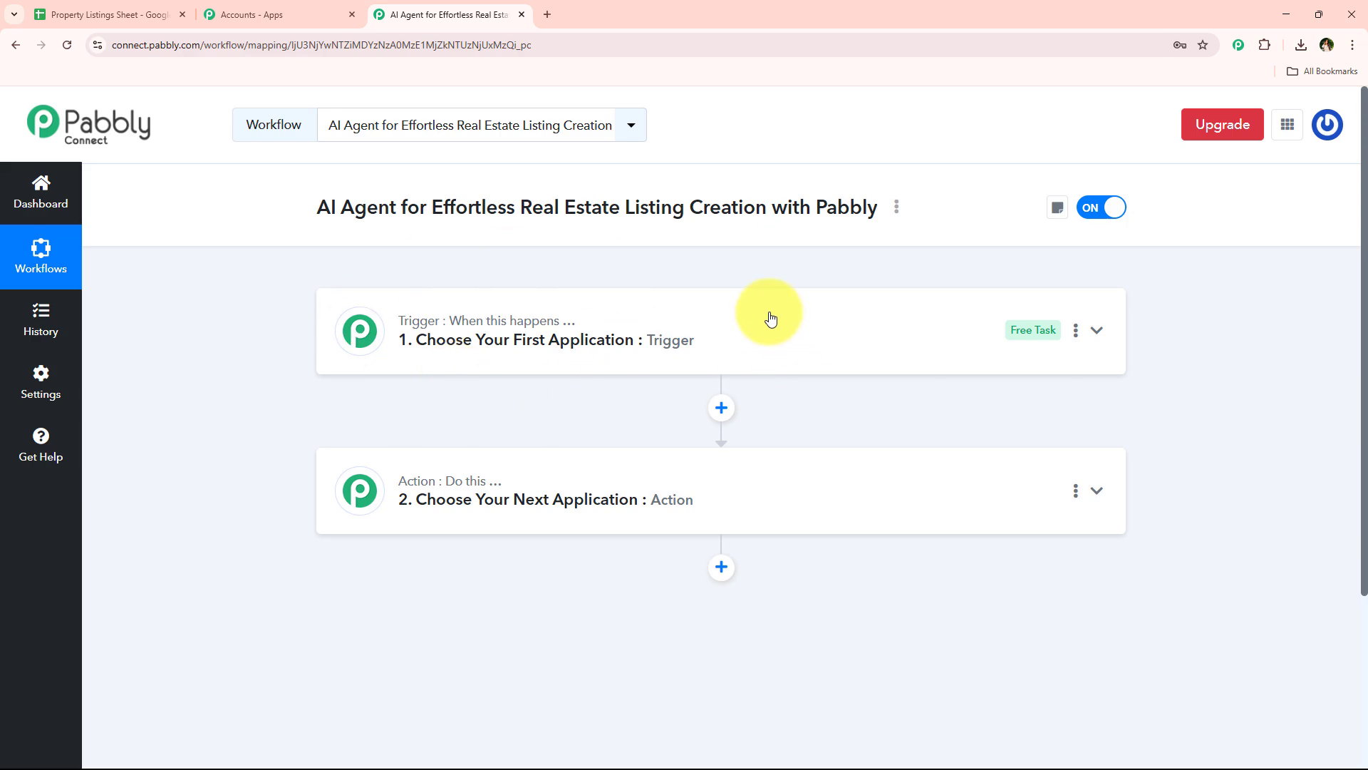
{"action": "left_click", "coordinate": [765, 345]}
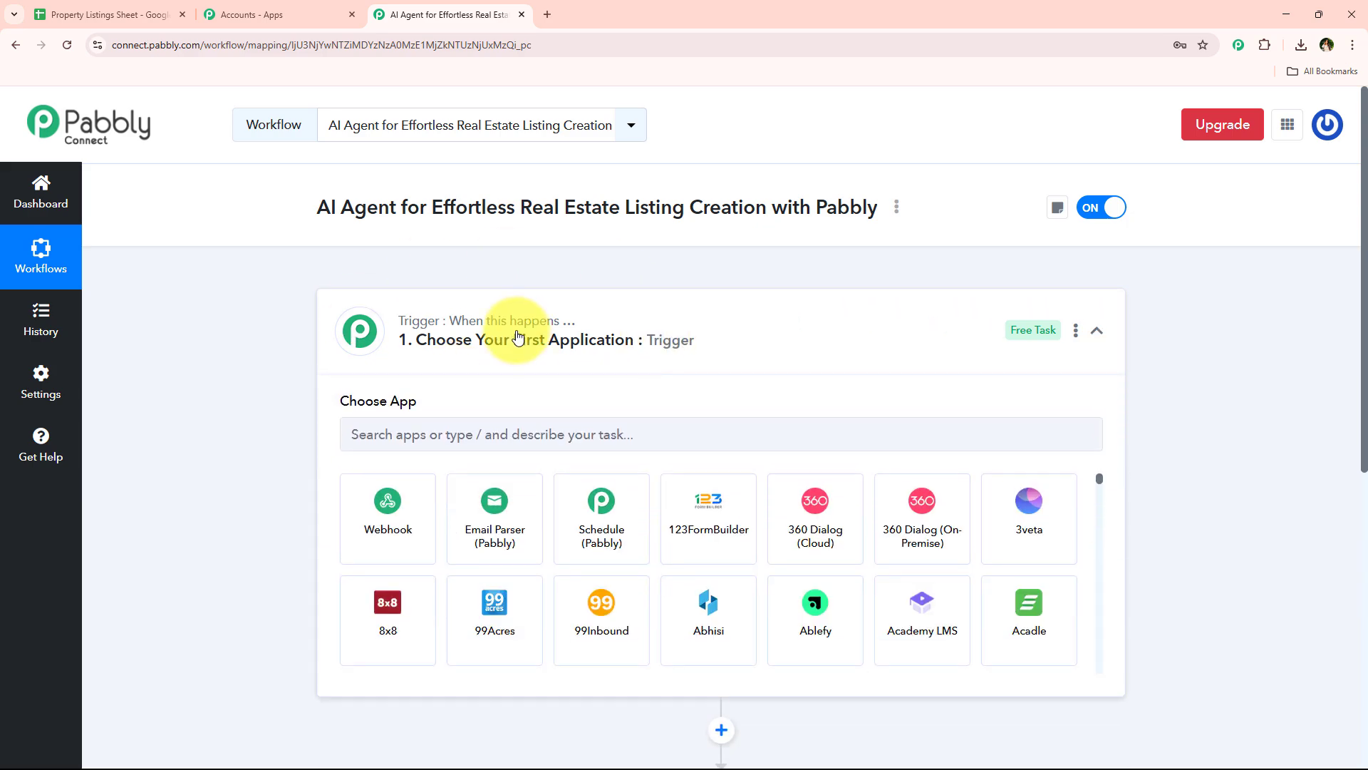
Set the workflow's trigger to Google Sheets with the New or Updated Spreadsheet Row event
{"action": "left_click", "coordinate": [596, 427]}
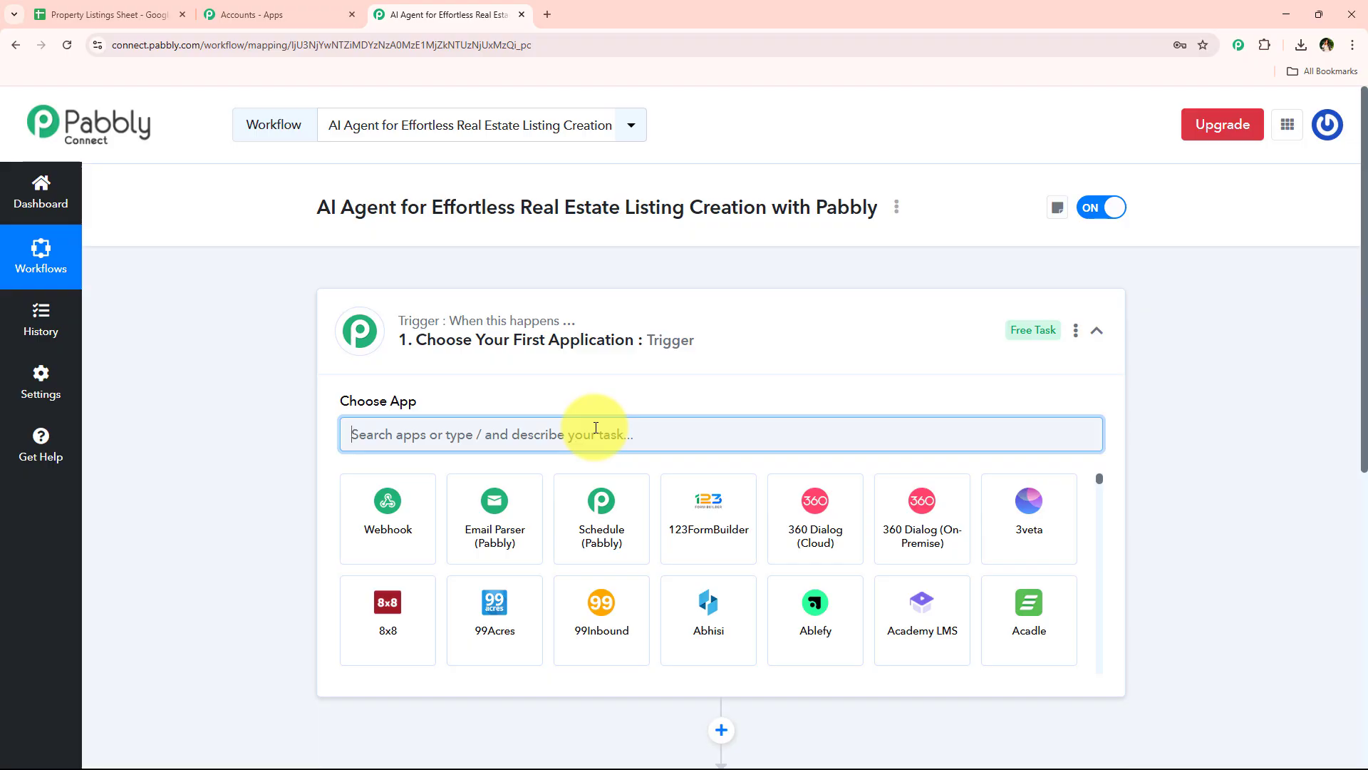
{"action": "type", "text": "shee"}
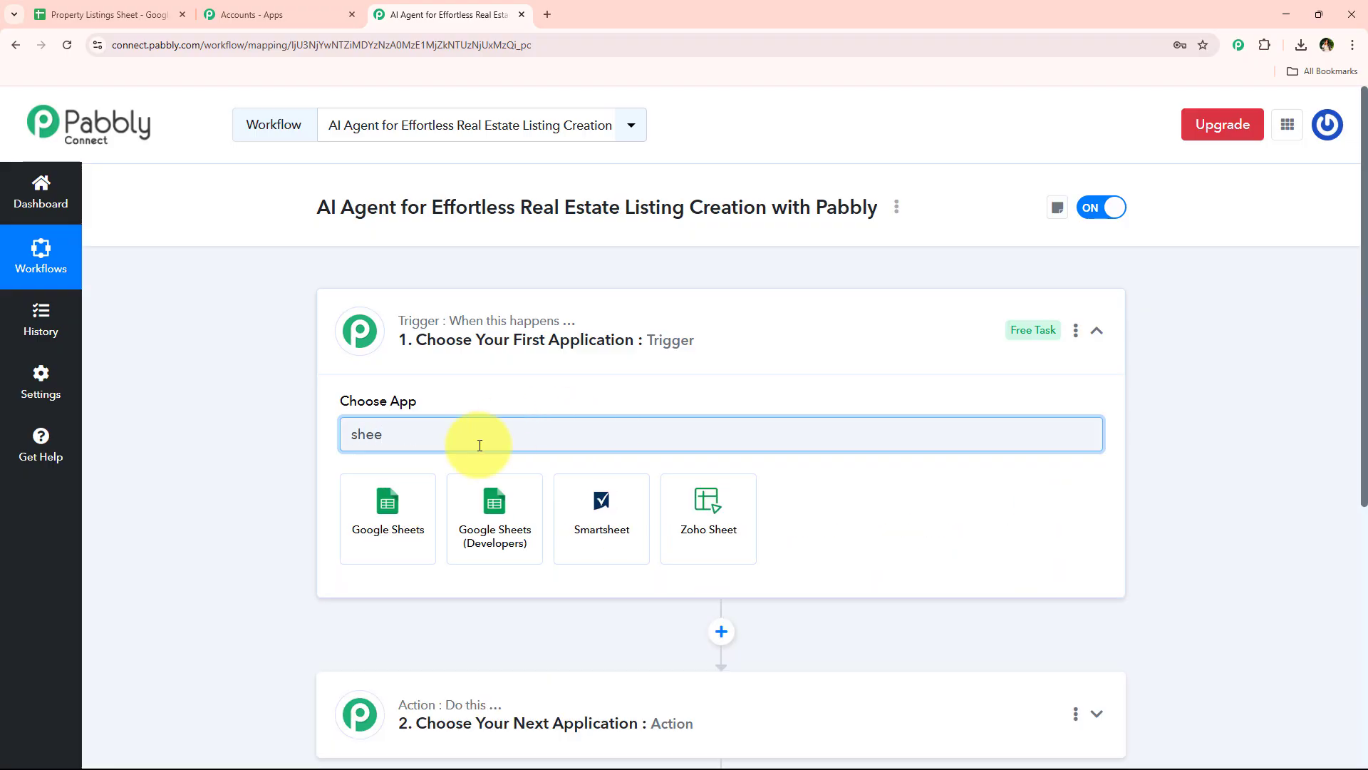
{"action": "left_click", "coordinate": [412, 487]}
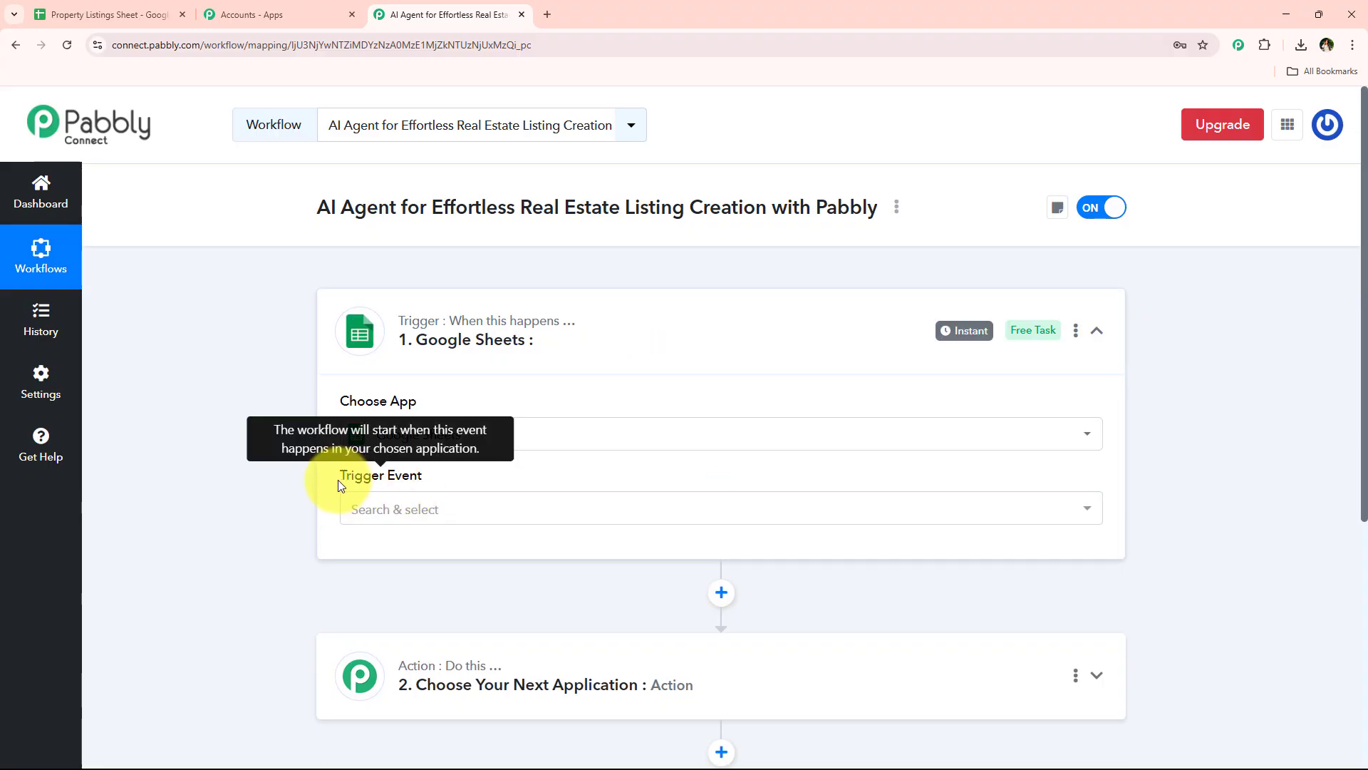
{"action": "left_click_drag", "start_coordinate": [342, 477], "coordinate": [442, 511]}
{"action": "left_click", "coordinate": [442, 511]}
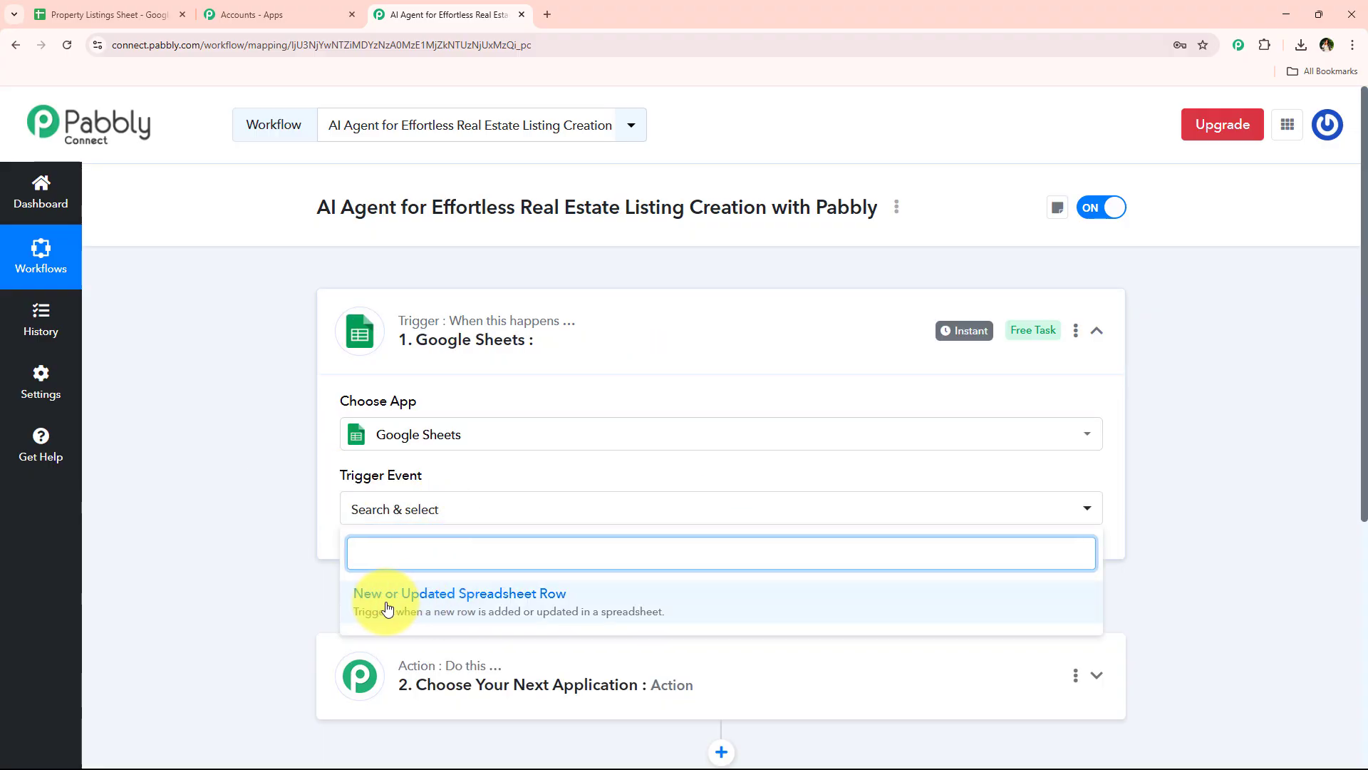
{"action": "left_click", "coordinate": [590, 611]}
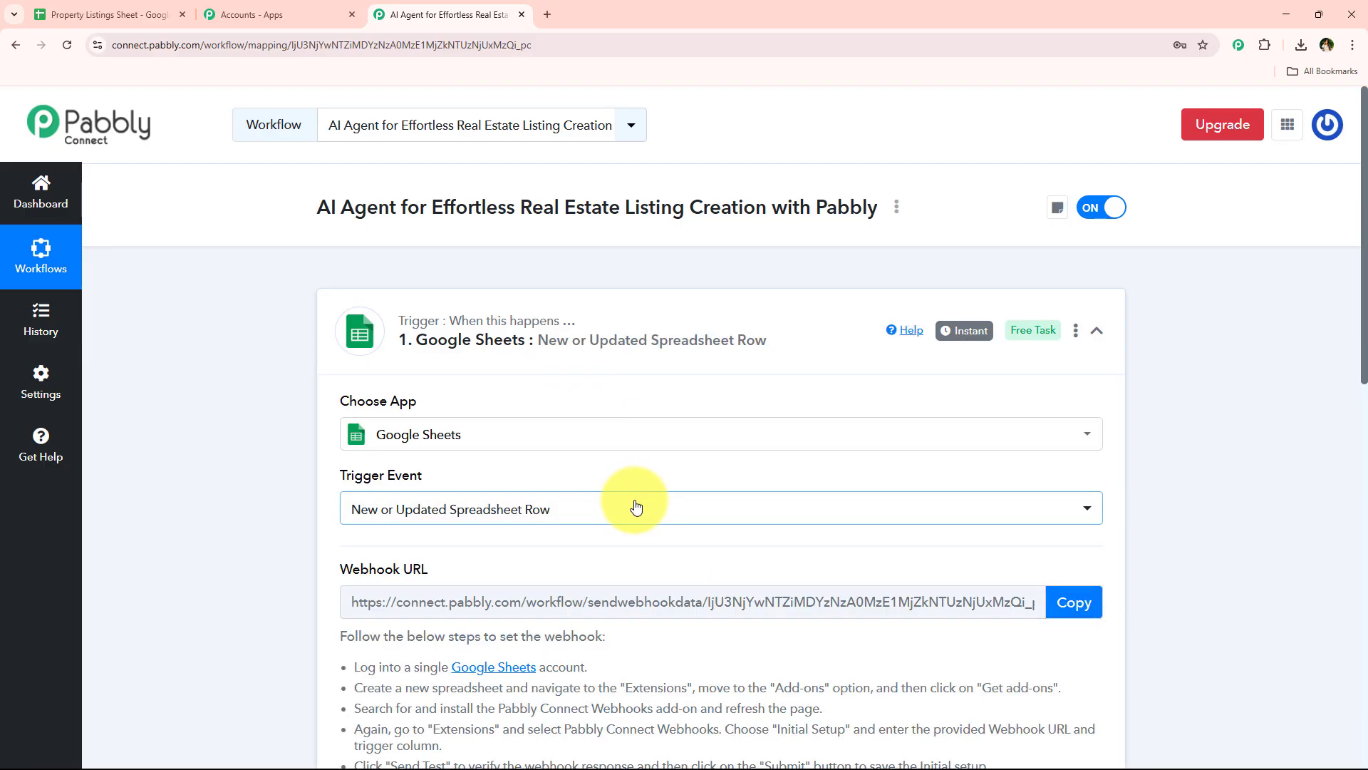
Copy the Google Sheets trigger's webhook URL and review the webhook setup instructions beneath it
{"action": "left_click_drag", "start_coordinate": [327, 568], "coordinate": [443, 565]}
{"action": "scroll", "coordinate": [447, 560], "scroll_direction": "down", "scroll_amount": 2}
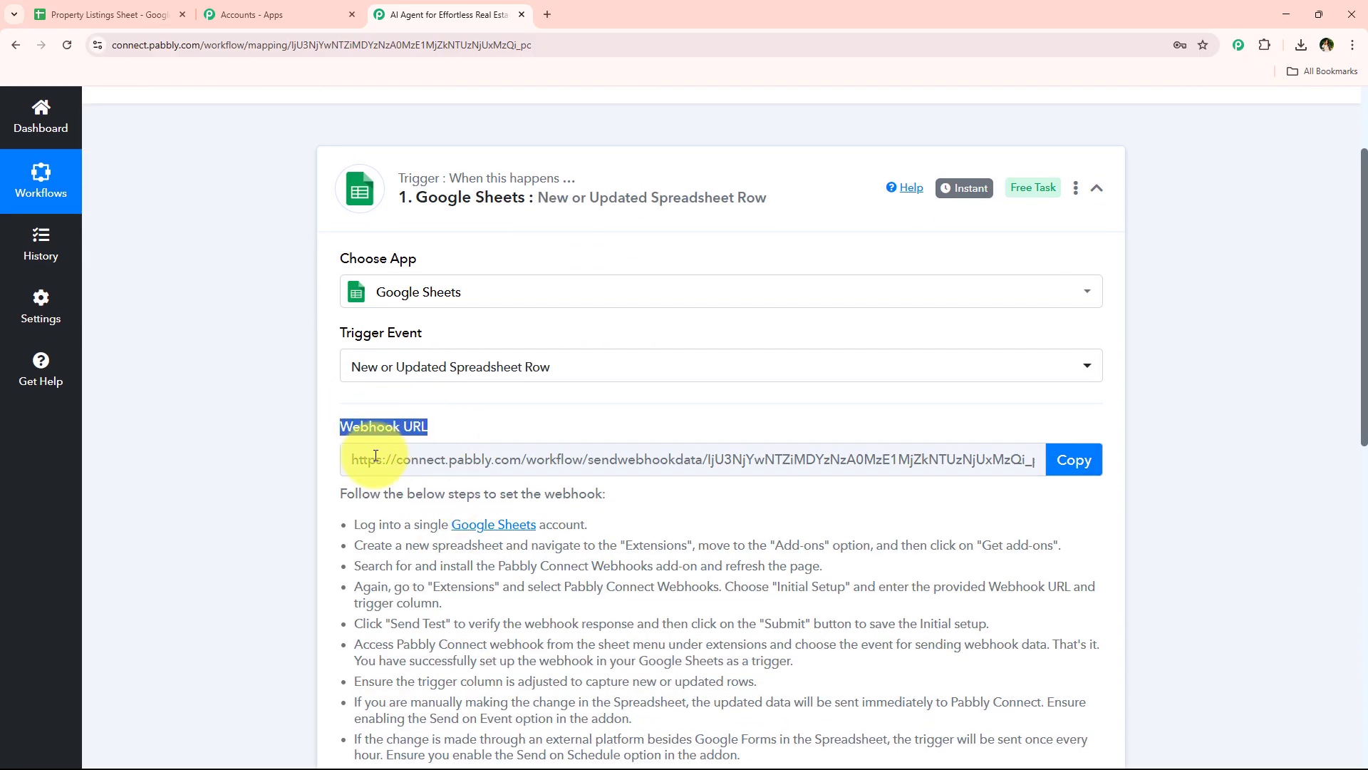
{"action": "scroll", "coordinate": [376, 456], "scroll_direction": "up", "scroll_amount": 2}
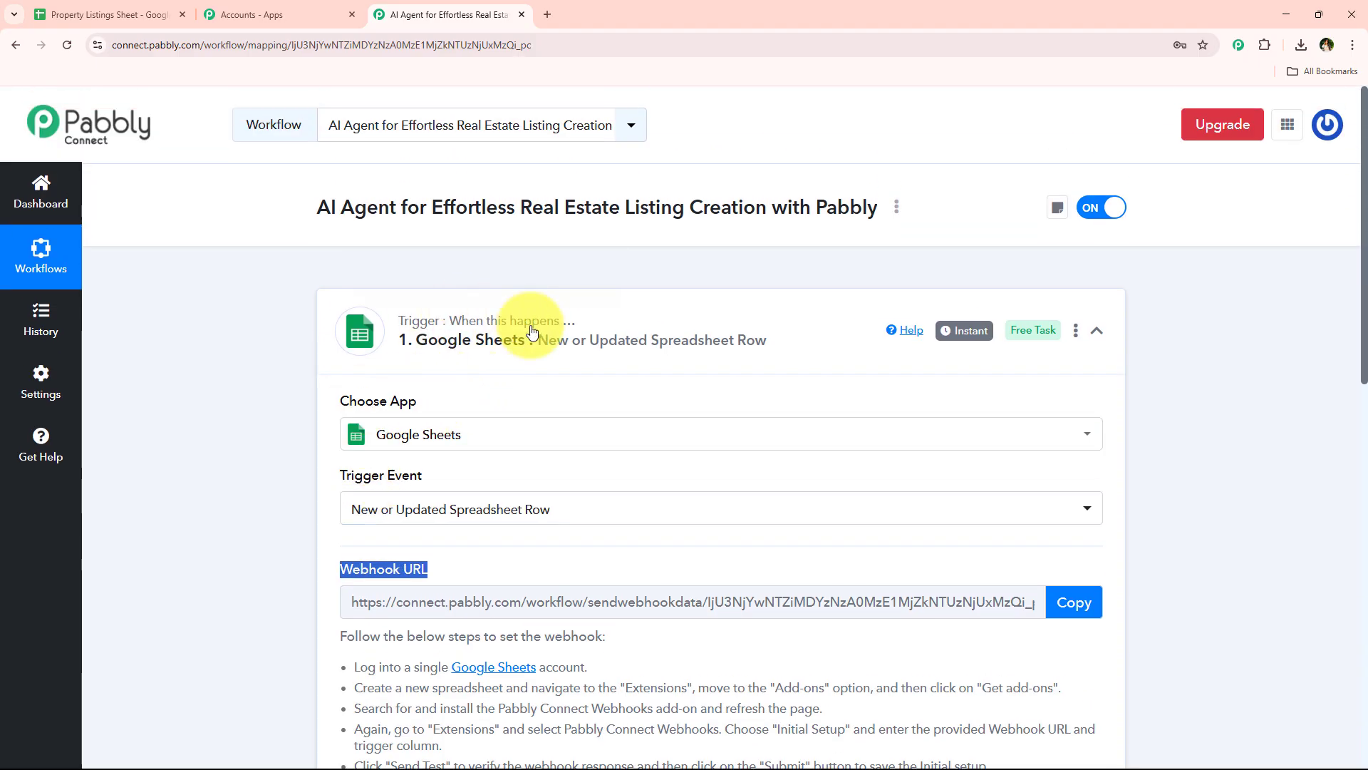
{"action": "scroll", "coordinate": [357, 435], "scroll_direction": "down", "scroll_amount": 3}
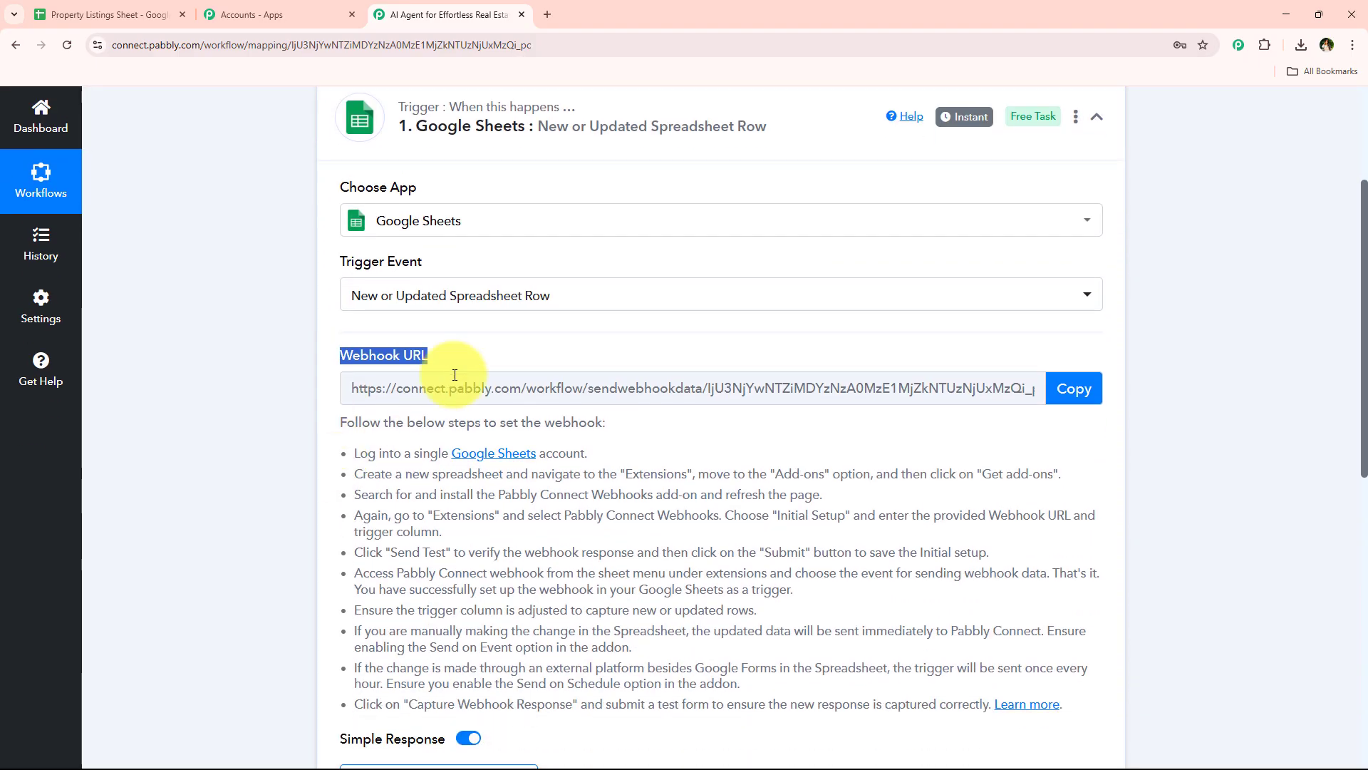
{"action": "left_click", "coordinate": [349, 388]}
{"action": "left_click", "coordinate": [1077, 384]}
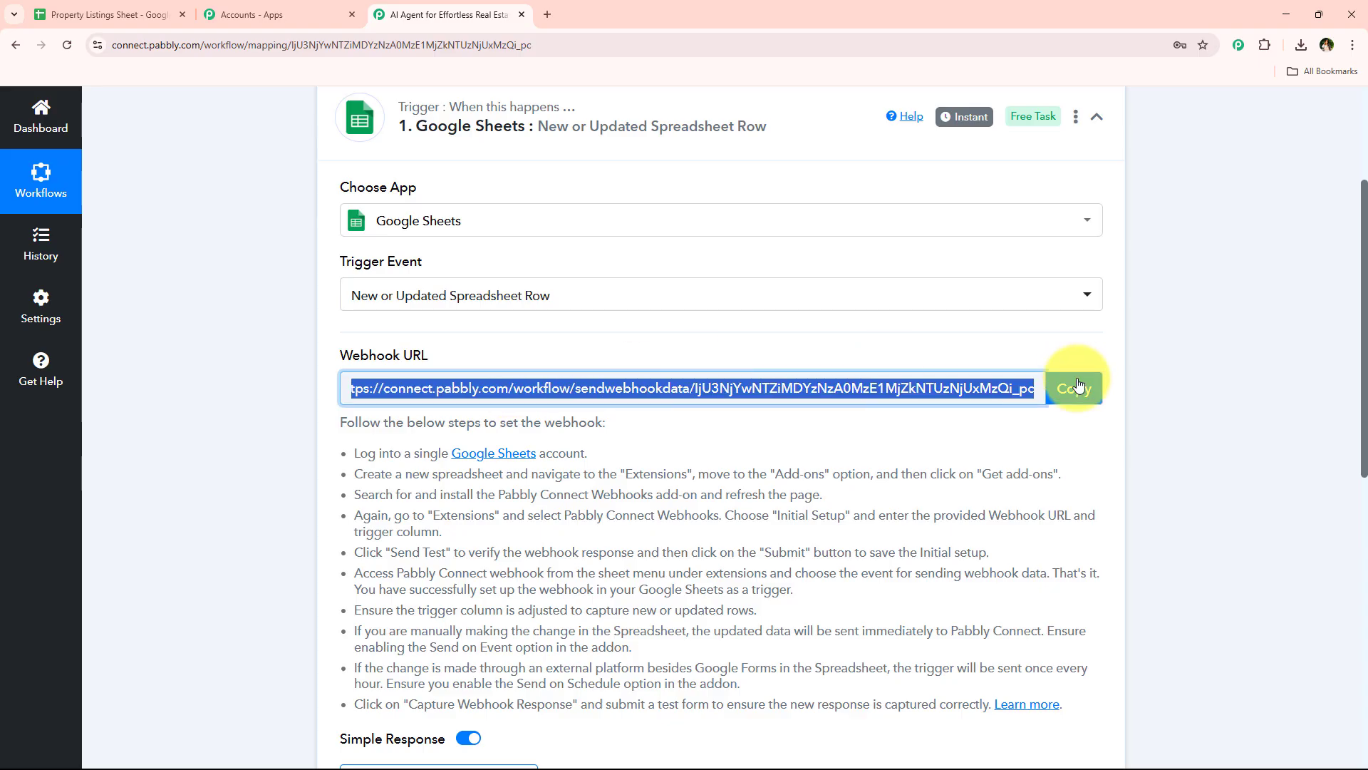
{"action": "scroll", "coordinate": [527, 470], "scroll_direction": "down", "scroll_amount": 3}
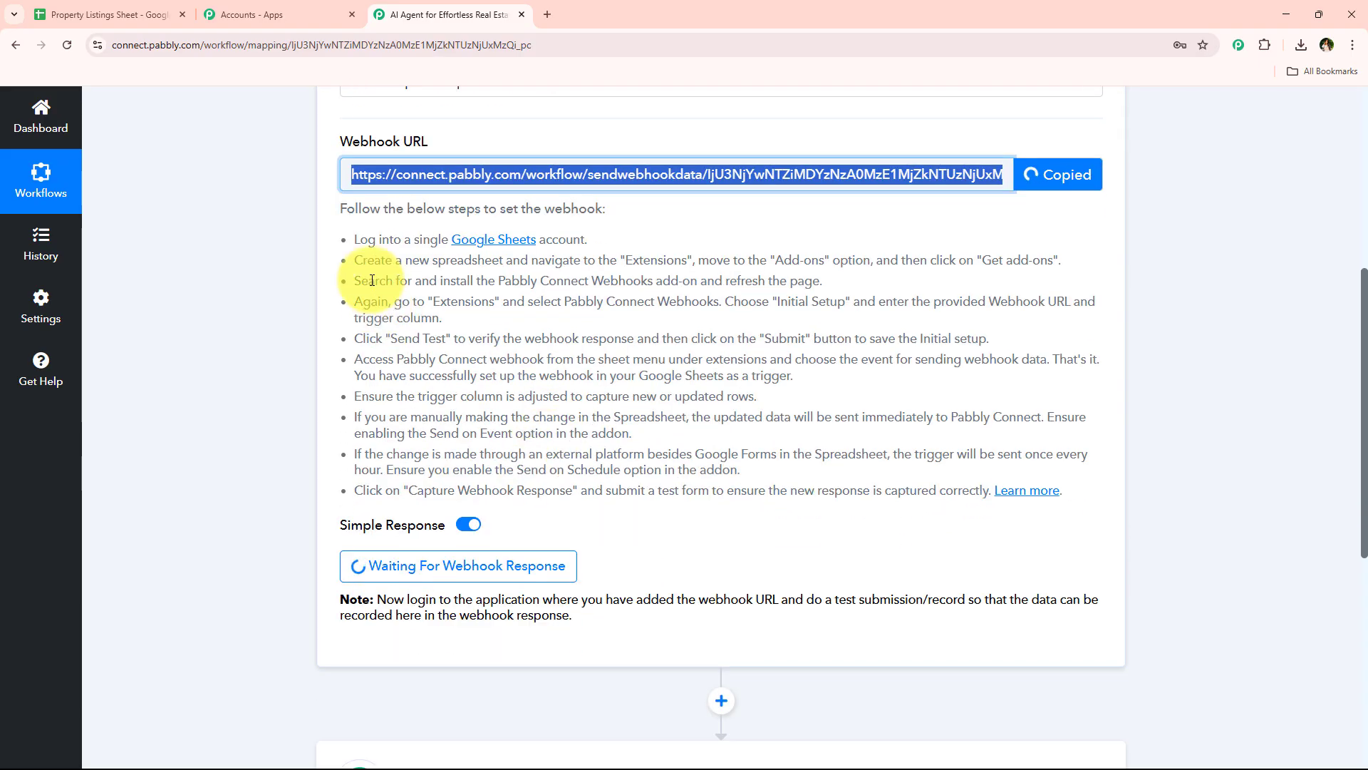
{"action": "left_click_drag", "start_coordinate": [351, 238], "coordinate": [716, 495]}
{"action": "left_click", "coordinate": [346, 407]}
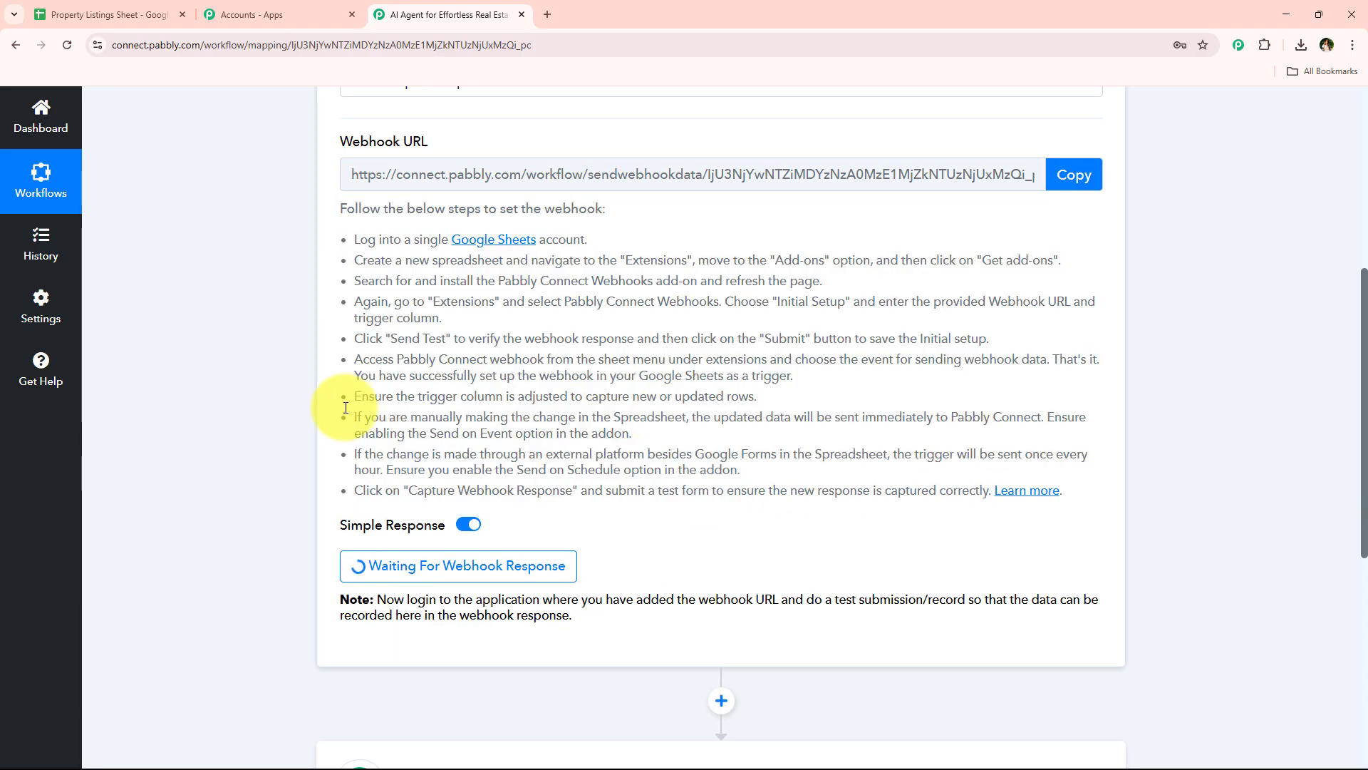
From the Property Listings Sheet, search the Google Workspace Marketplace for Pabbly Connect Webhooks and open the add-on's listing
{"action": "left_click", "coordinate": [46, 14]}
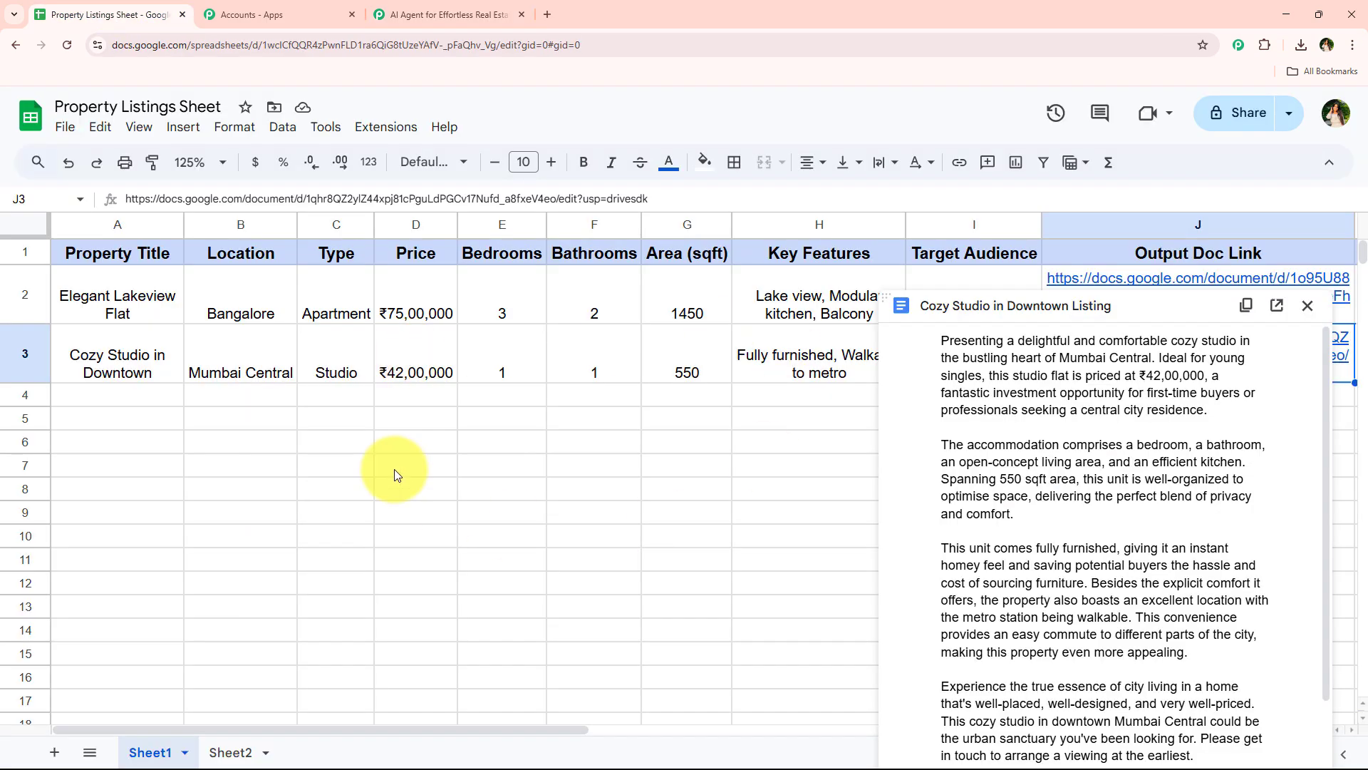
{"action": "left_click", "coordinate": [385, 126]}
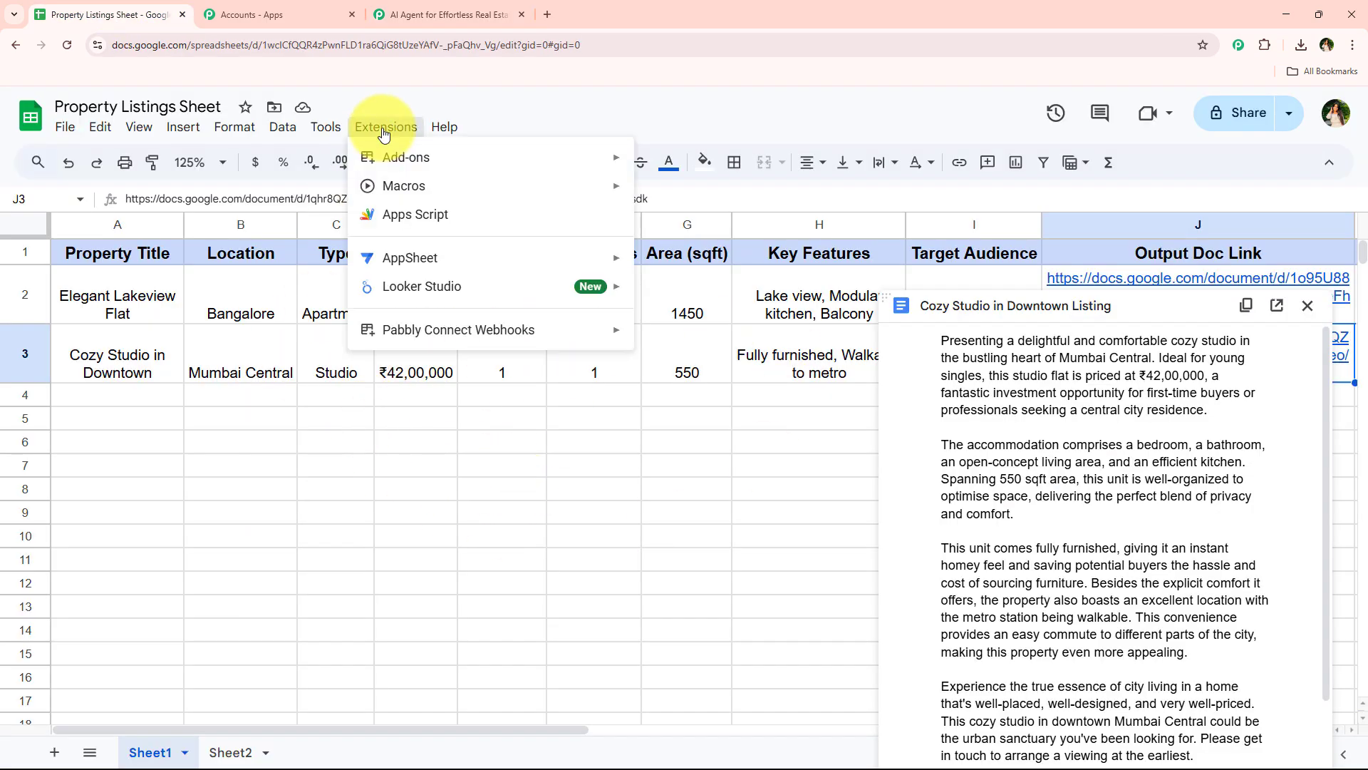
{"action": "mouse_move", "coordinate": [397, 158]}
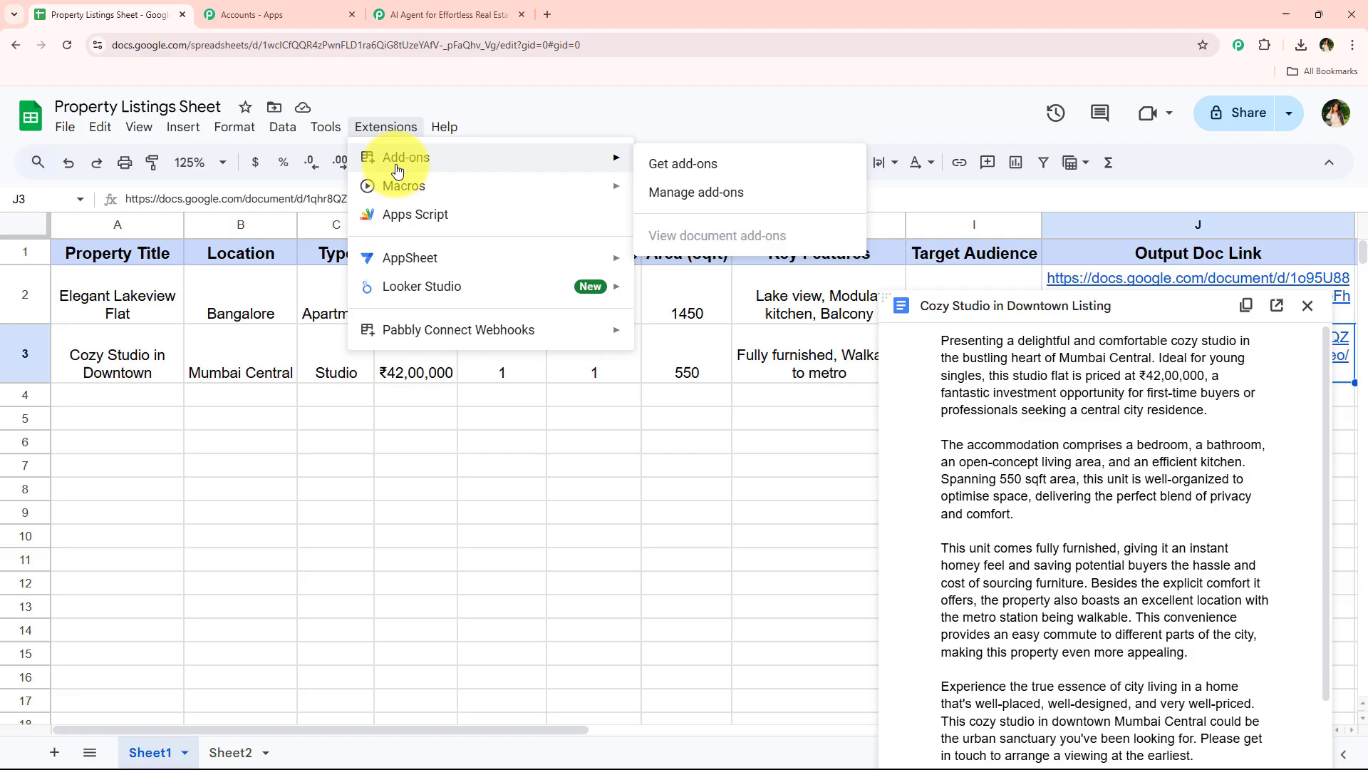
{"action": "left_click", "coordinate": [659, 161]}
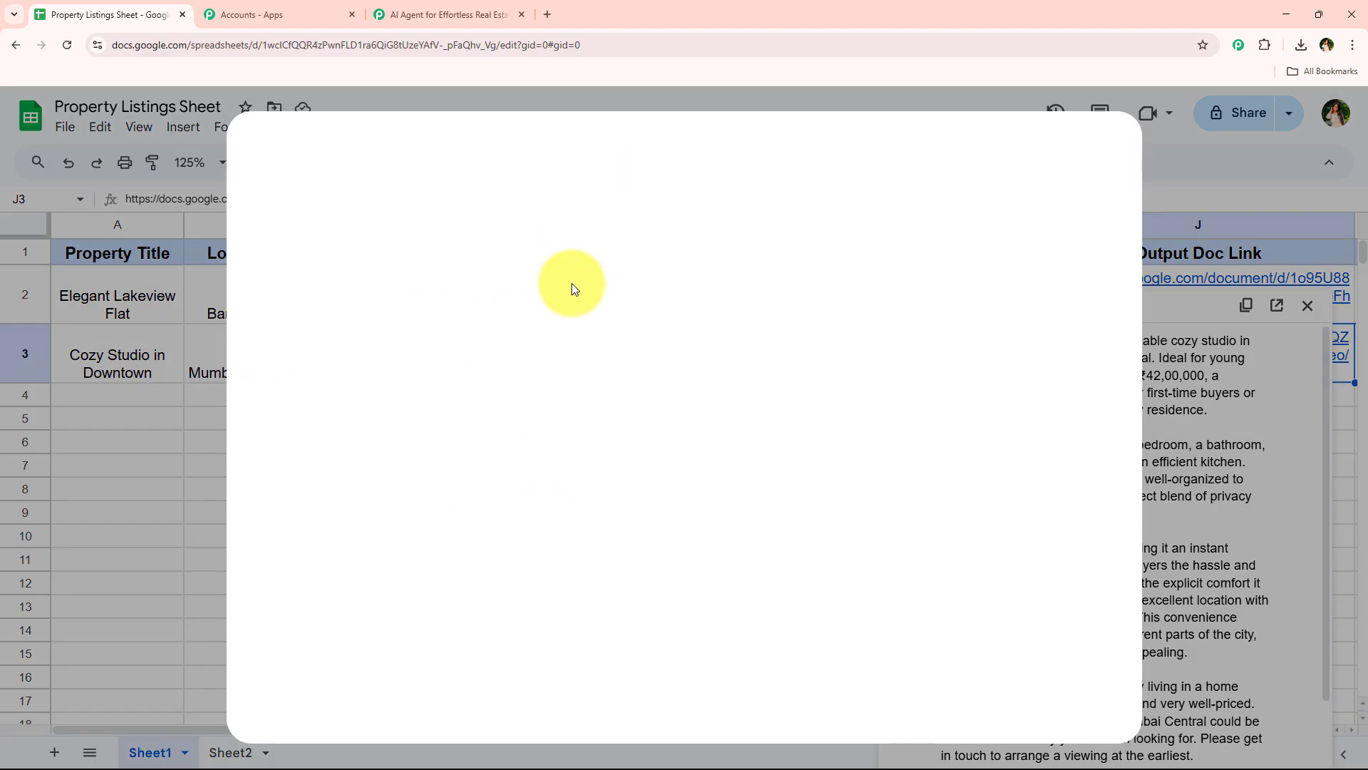
{"action": "left_click", "coordinate": [689, 155]}
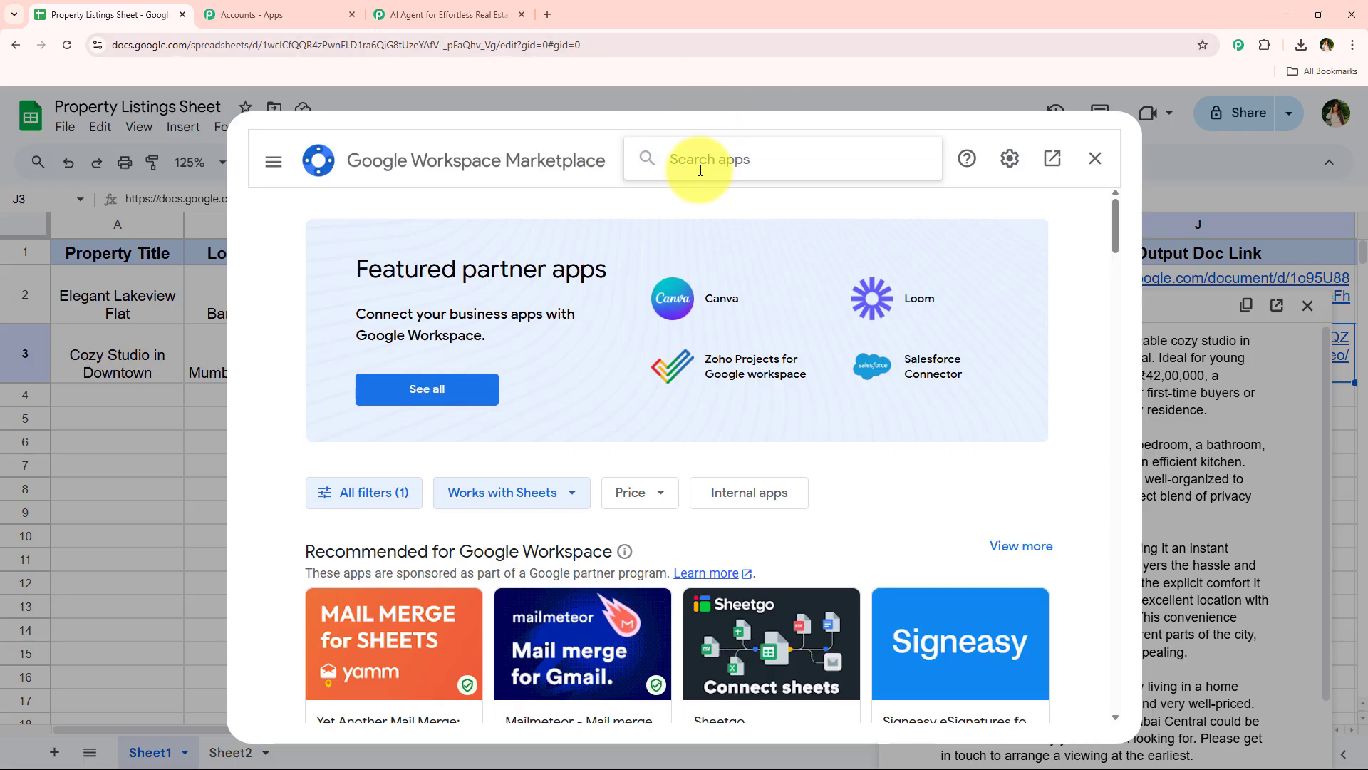
{"action": "type", "text": "Pabb"}
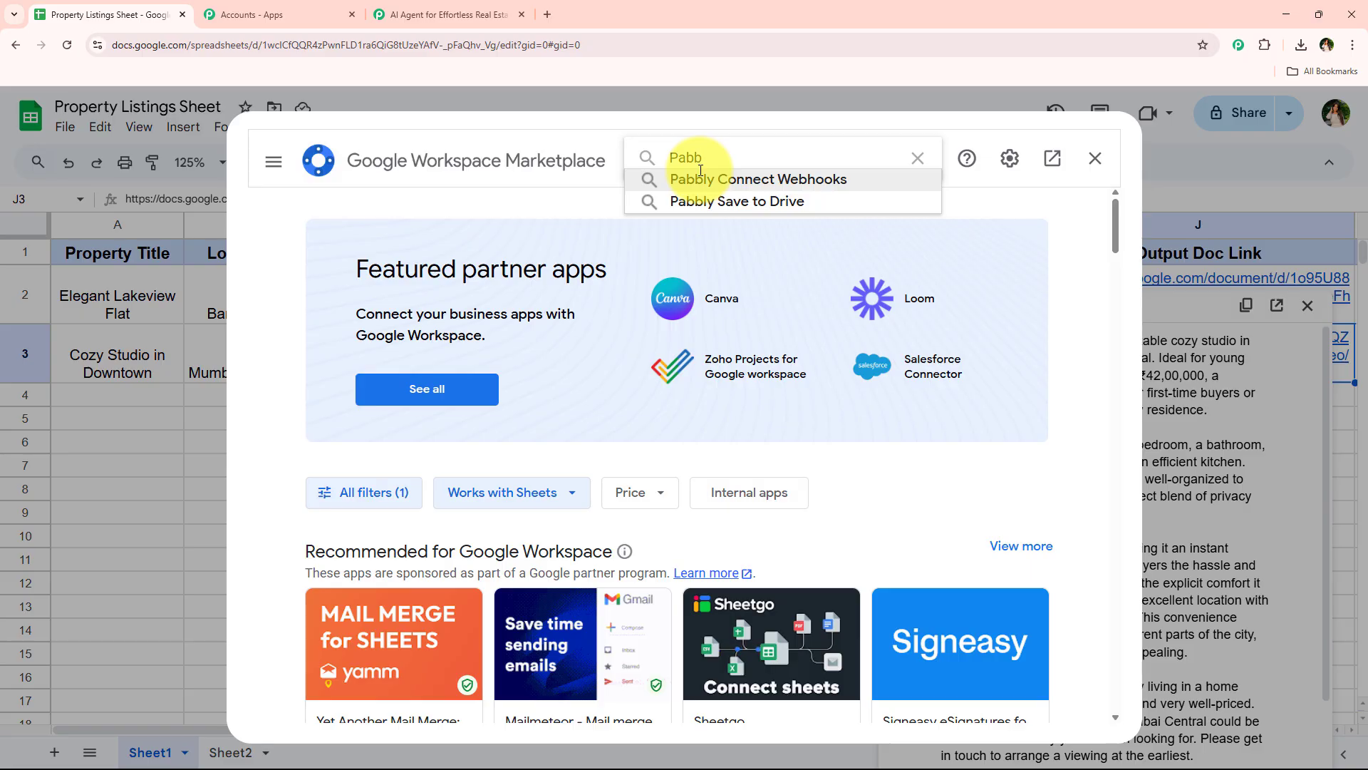
{"action": "key", "text": "Down"}
{"action": "key", "text": "Down"}
{"action": "key", "text": "Up"}
{"action": "key", "text": "Return"}
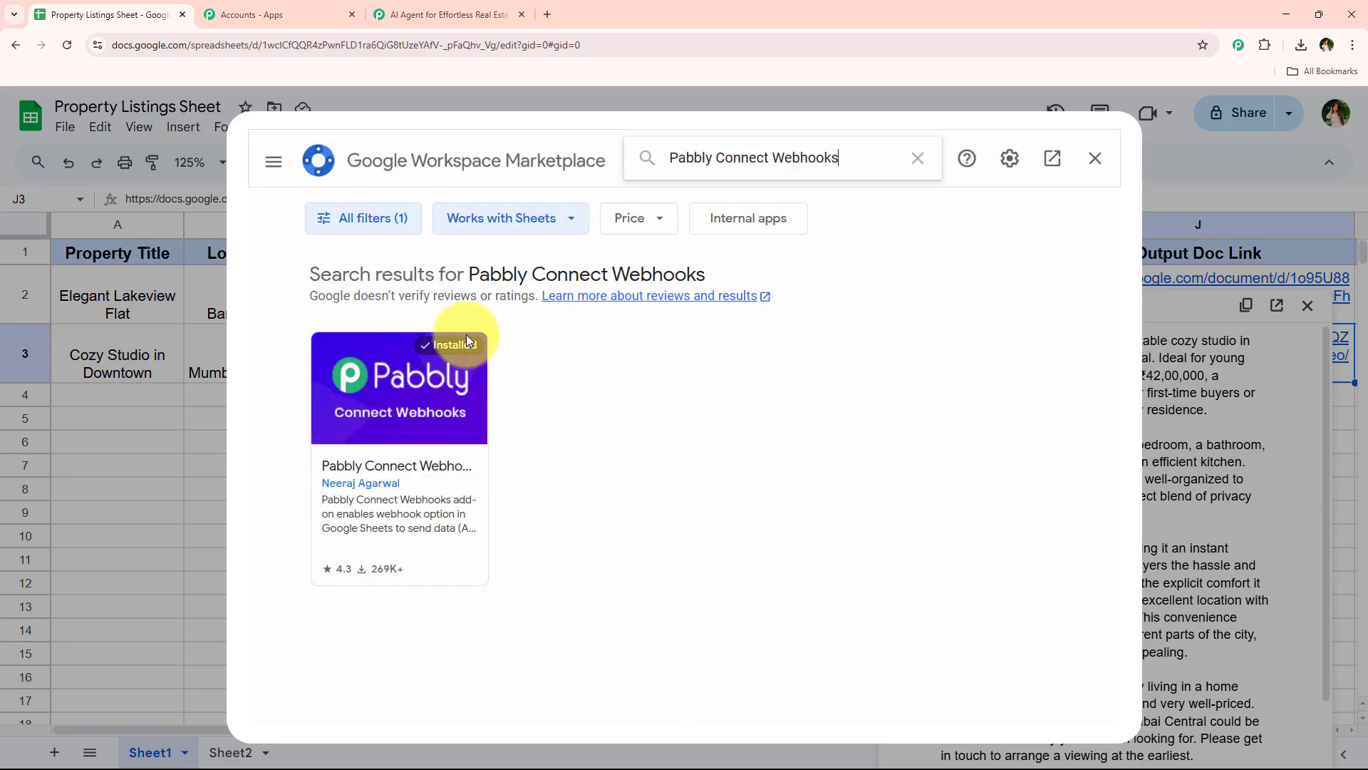
{"action": "left_click", "coordinate": [478, 348]}
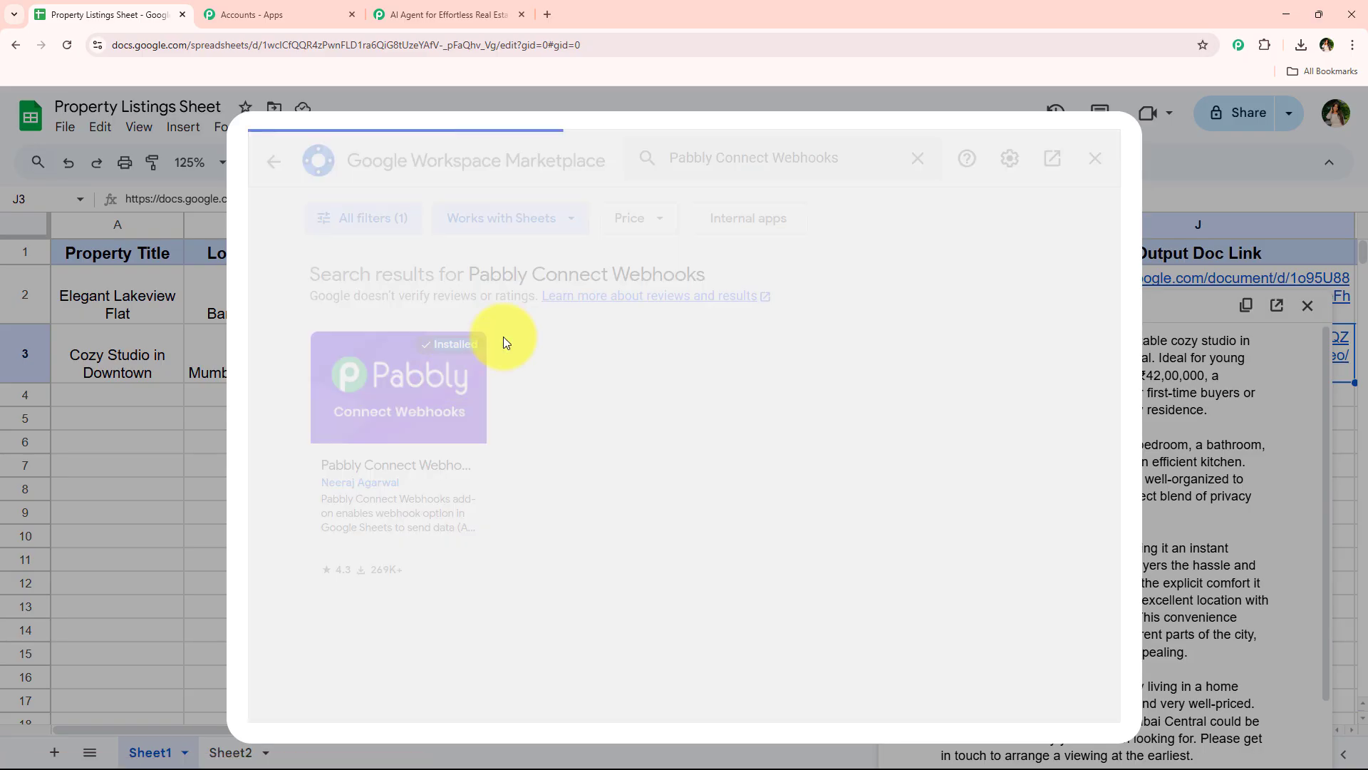
Look over the add-on's listing, then close the Marketplace and the Cozy Studio document preview
{"action": "scroll", "coordinate": [689, 373], "scroll_direction": "down", "scroll_amount": 5}
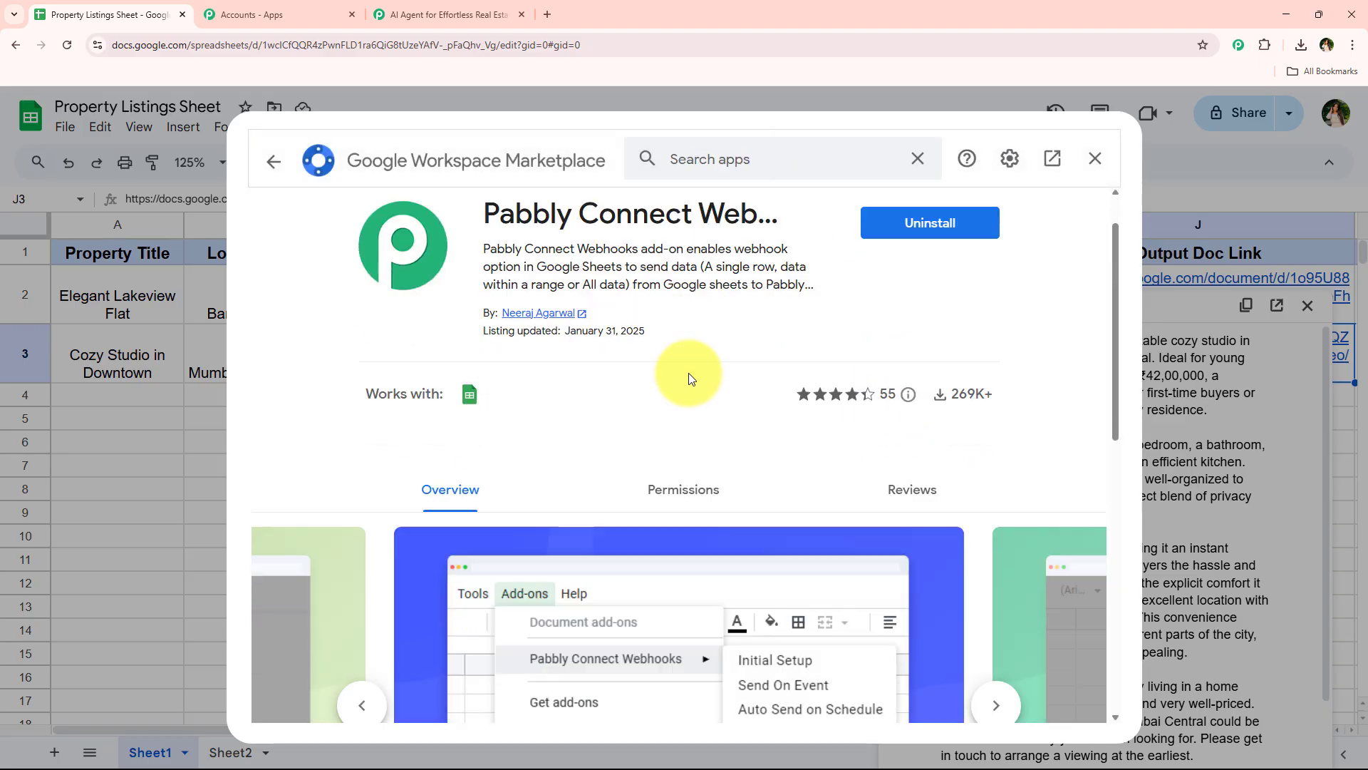
{"action": "scroll", "coordinate": [648, 519], "scroll_direction": "up", "scroll_amount": 5}
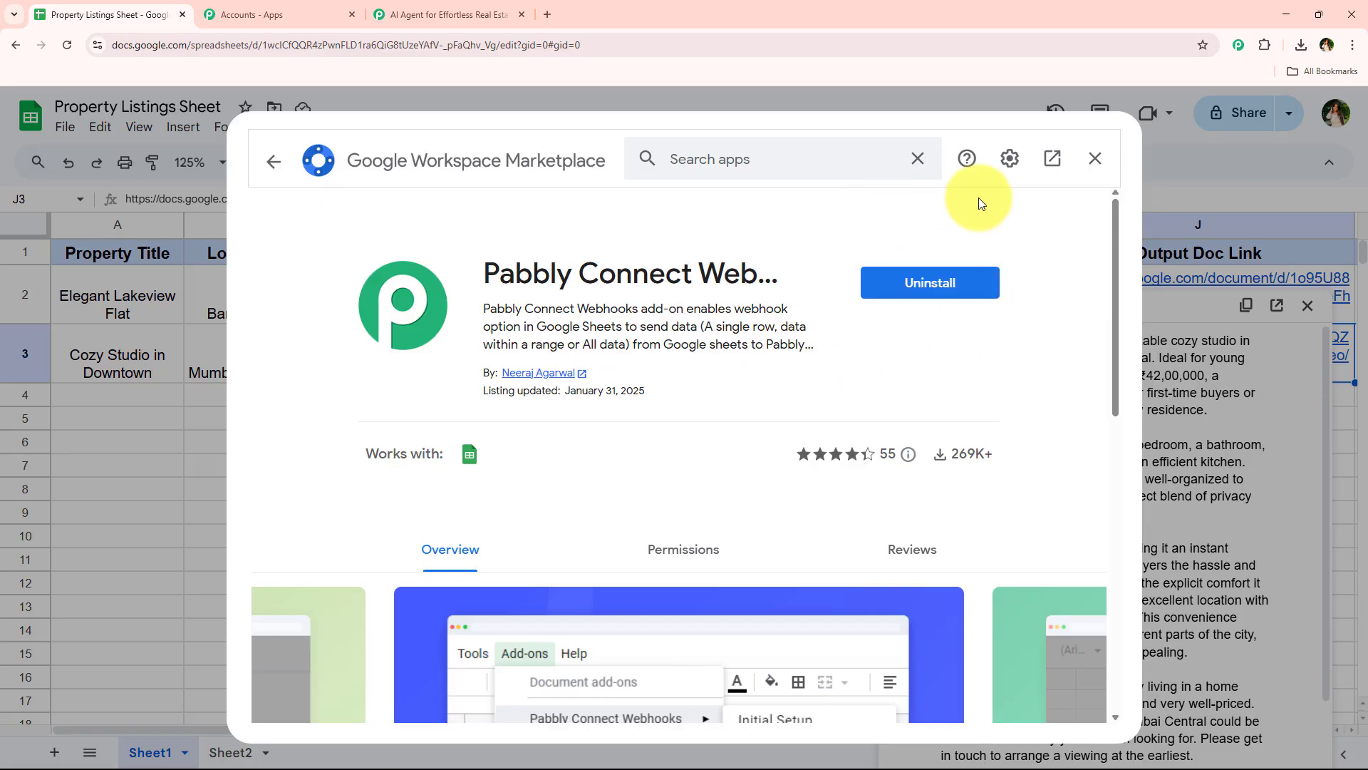
{"action": "left_click", "coordinate": [1095, 159]}
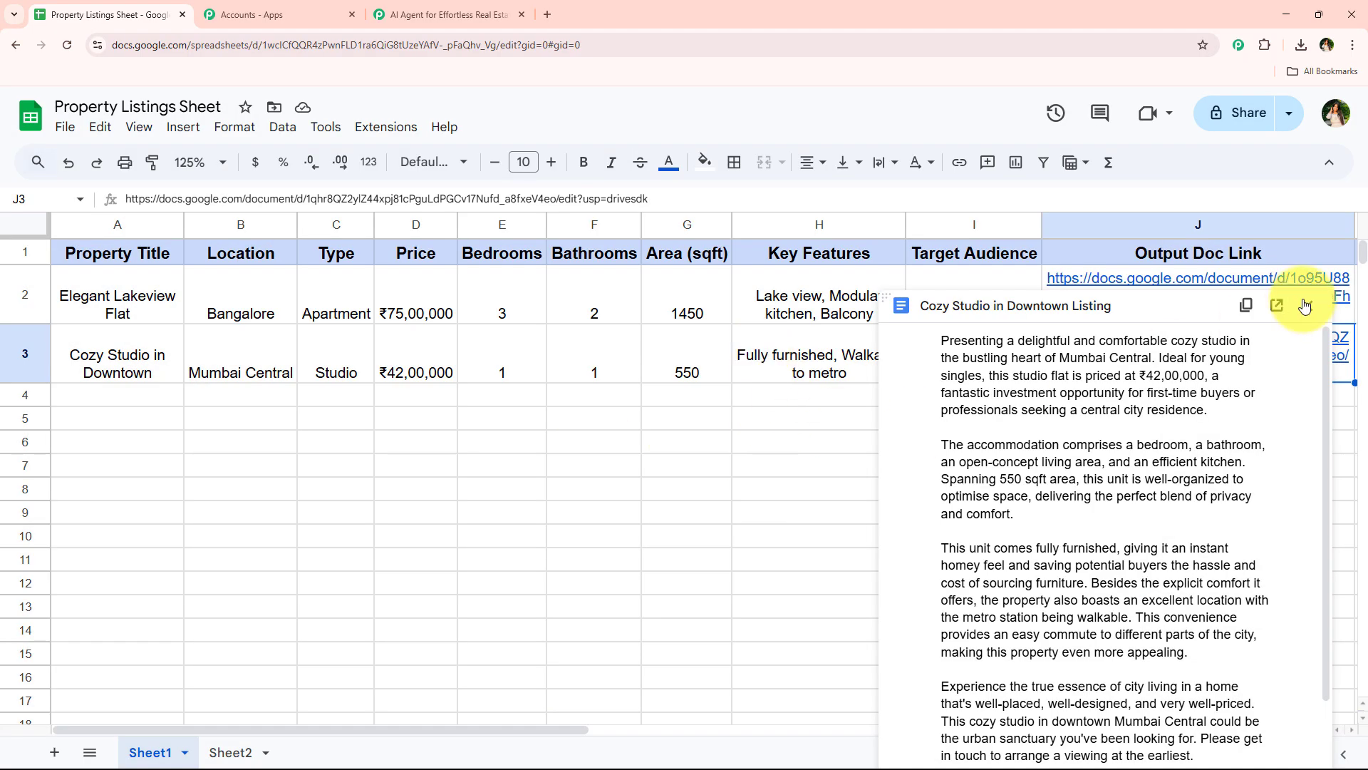
{"action": "left_click", "coordinate": [1306, 305]}
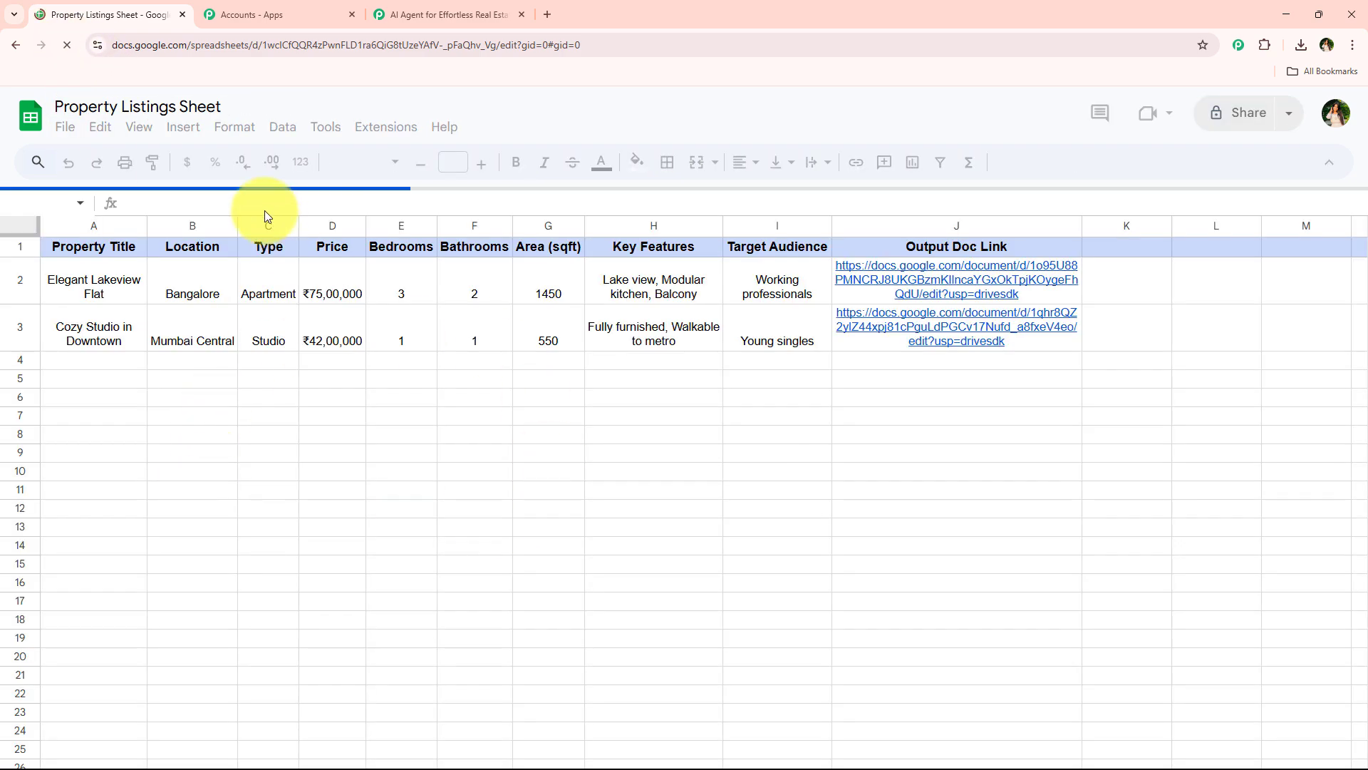
Open the Pabbly Connect Webhooks add-on's Initial Setup for the Property Listings Sheet and look over its fields
{"action": "left_click", "coordinate": [220, 172]}
{"action": "left_click", "coordinate": [193, 309]}
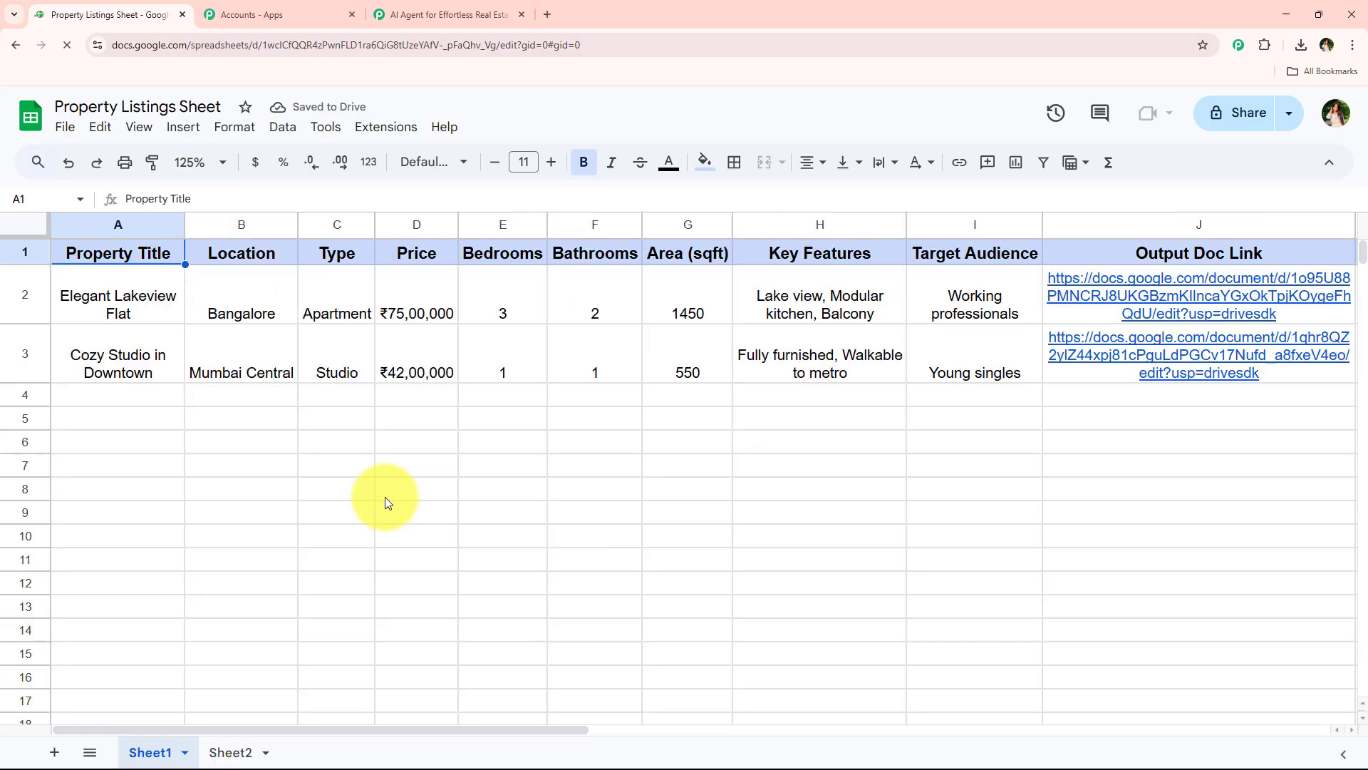
{"action": "left_click", "coordinate": [385, 492]}
{"action": "left_click", "coordinate": [391, 131]}
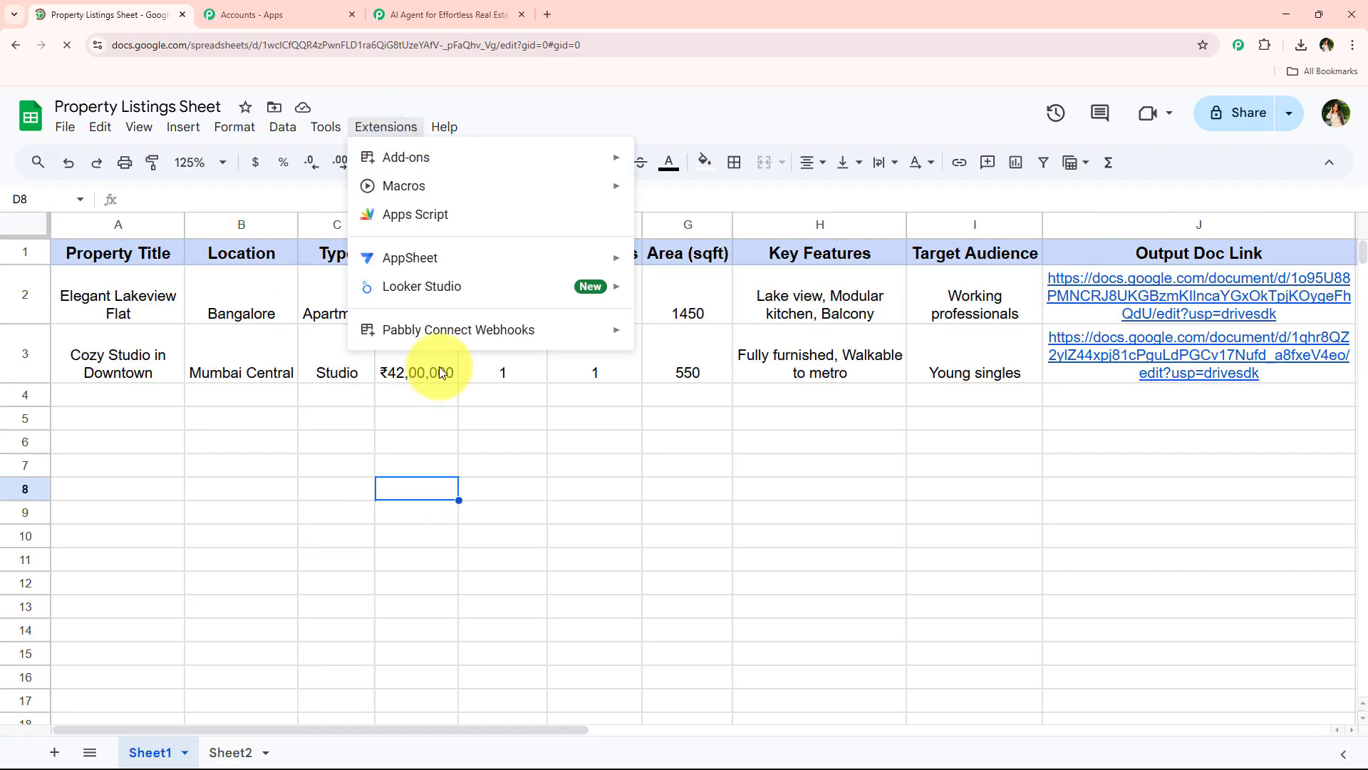
{"action": "mouse_move", "coordinate": [460, 332]}
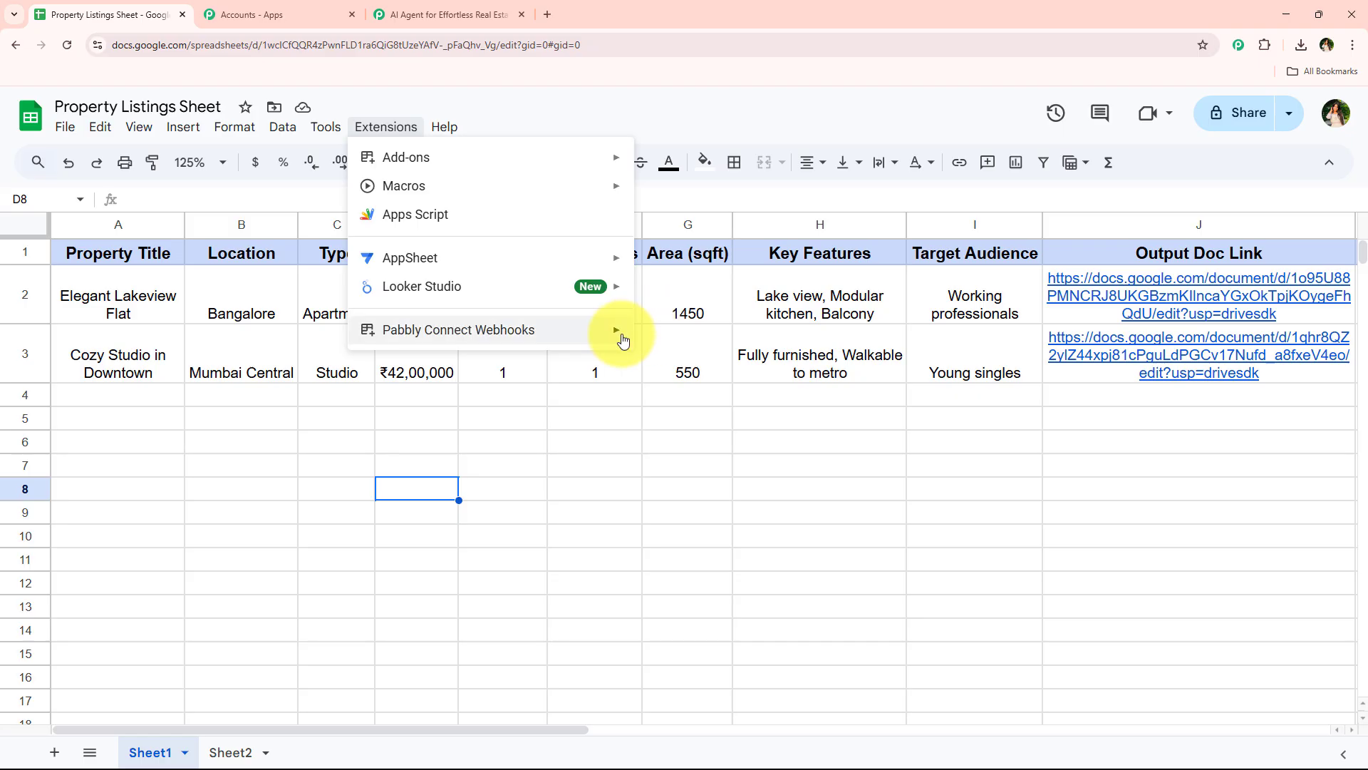
{"action": "mouse_move", "coordinate": [535, 333]}
{"action": "left_click", "coordinate": [661, 334]}
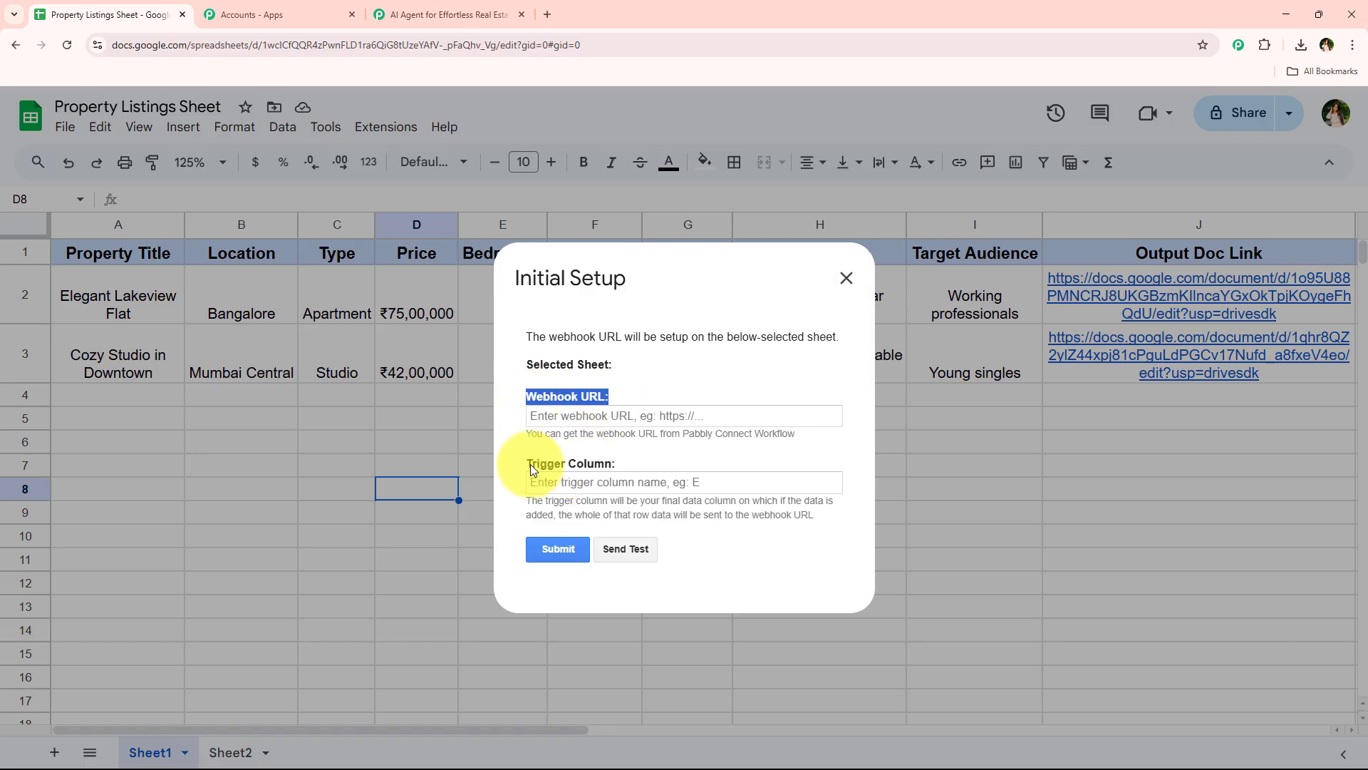
{"action": "left_click_drag", "start_coordinate": [530, 464], "coordinate": [618, 463]}
{"action": "left_click", "coordinate": [619, 463]}
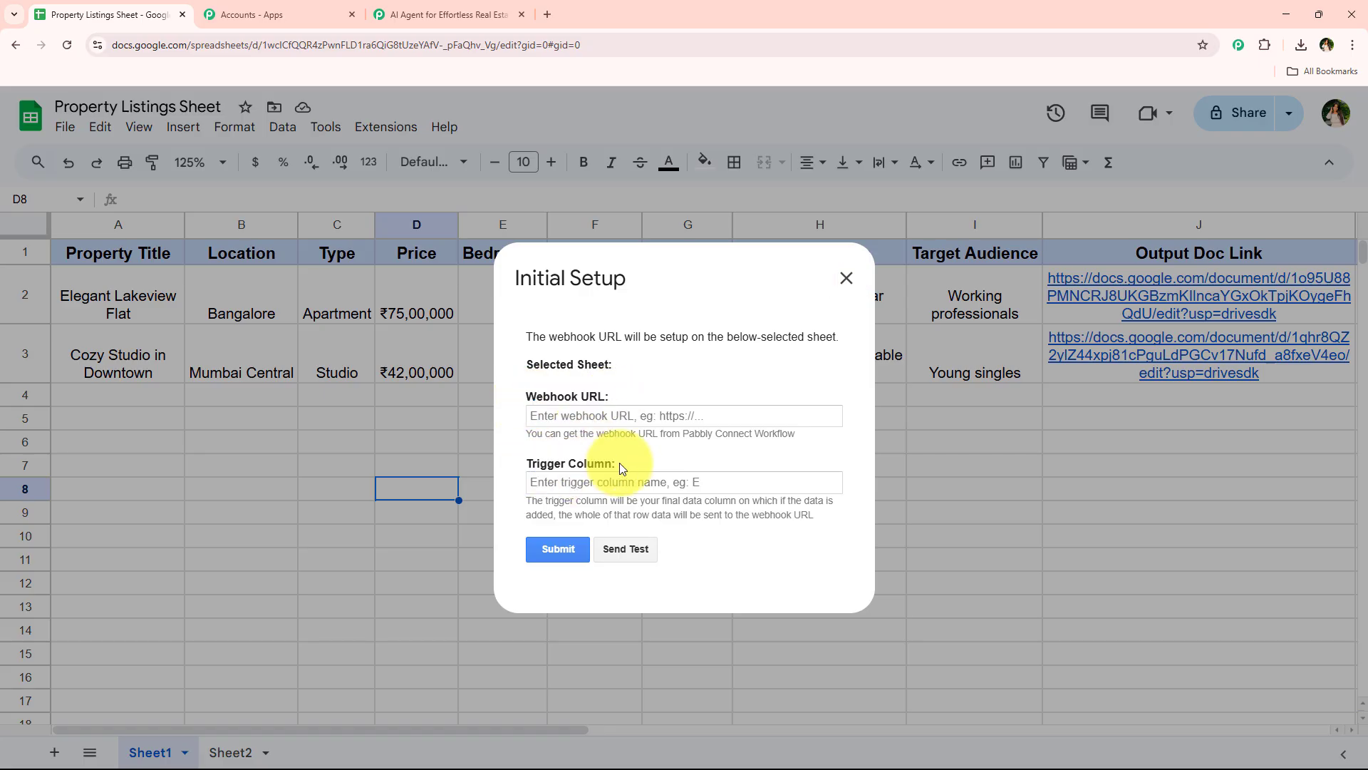
Paste the copied Pabbly Connect webhook URL into the Initial Setup for Sheet1
{"action": "right_click", "coordinate": [626, 427]}
{"action": "left_click", "coordinate": [595, 413]}
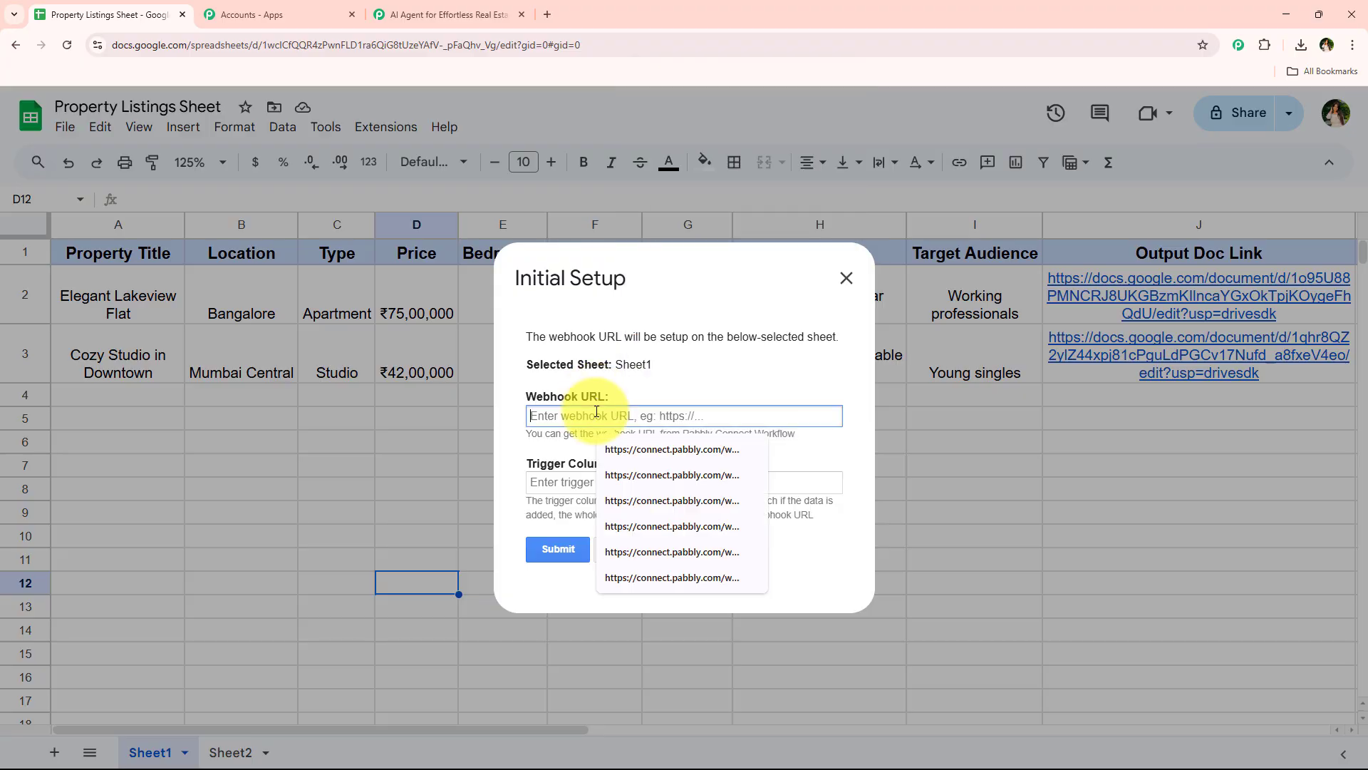
{"action": "right_click", "coordinate": [597, 419]}
{"action": "left_click", "coordinate": [660, 600]}
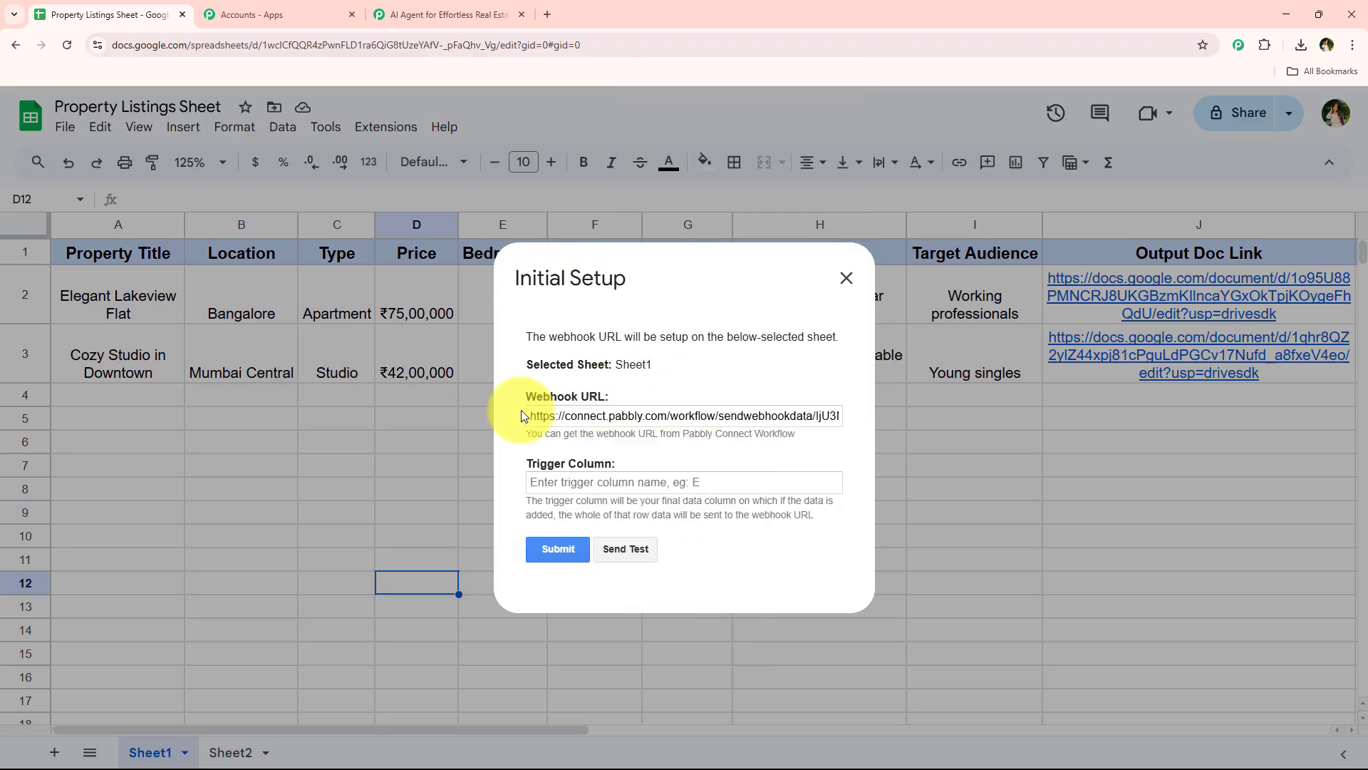
Set the trigger column to I, submit the Initial Setup, and close the dialog
{"action": "left_click", "coordinate": [638, 483]}
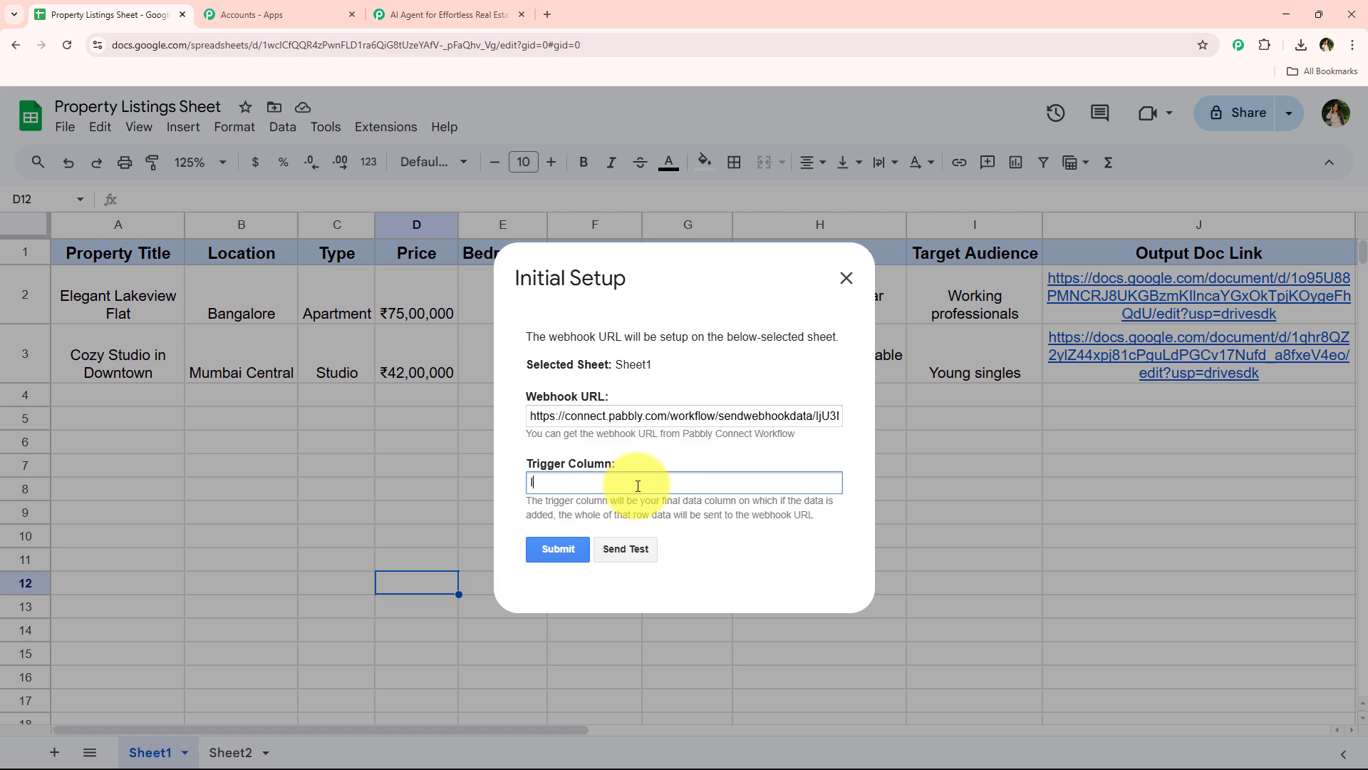
{"action": "left_click_drag", "start_coordinate": [528, 502], "coordinate": [849, 511]}
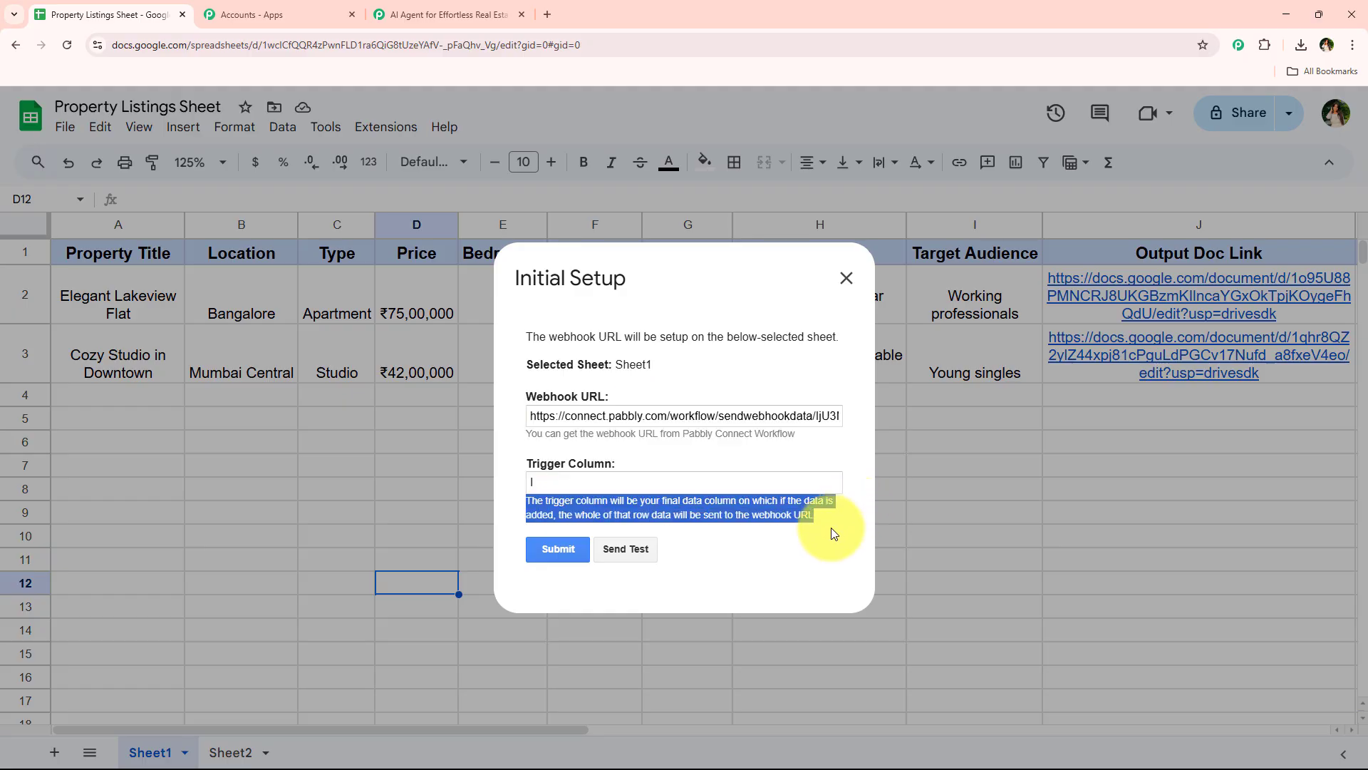
{"action": "left_click", "coordinate": [801, 484]}
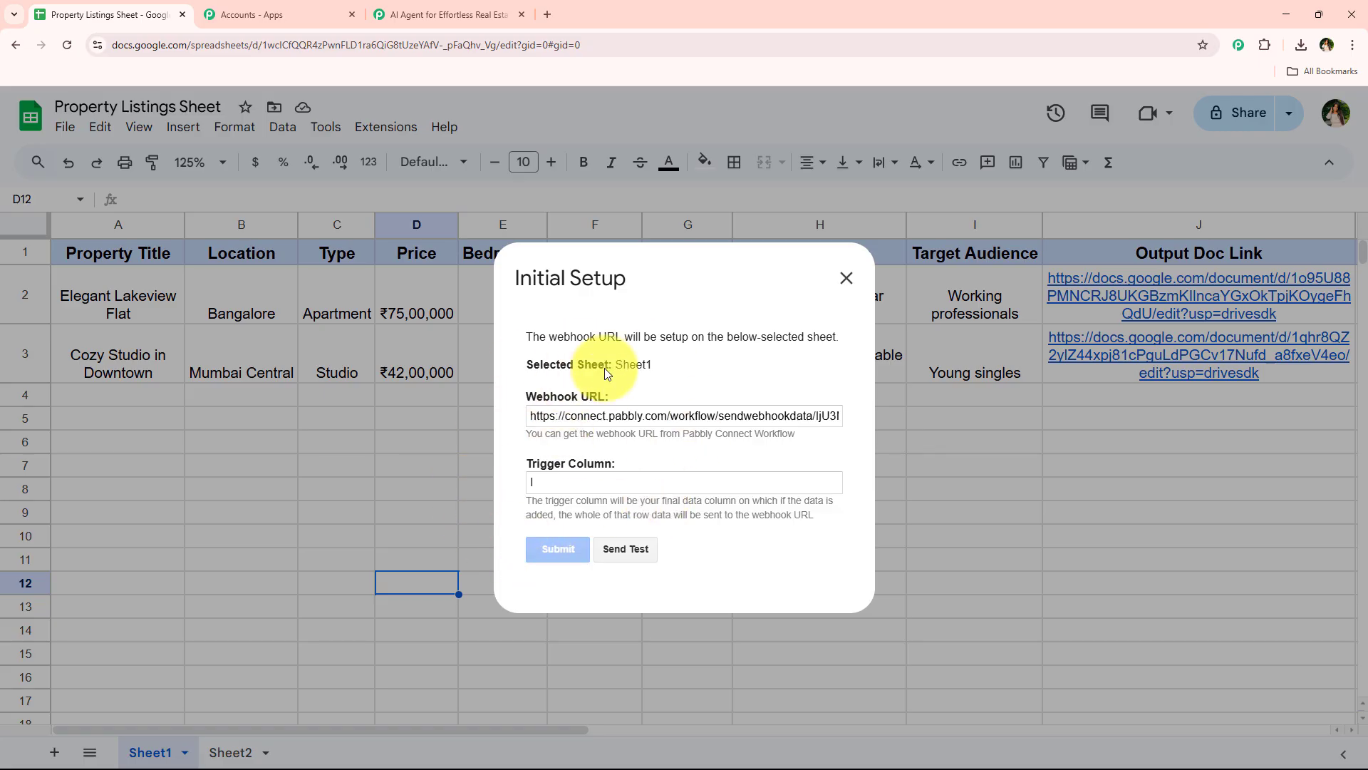
{"action": "scroll", "coordinate": [651, 458], "scroll_direction": "down", "scroll_amount": 1}
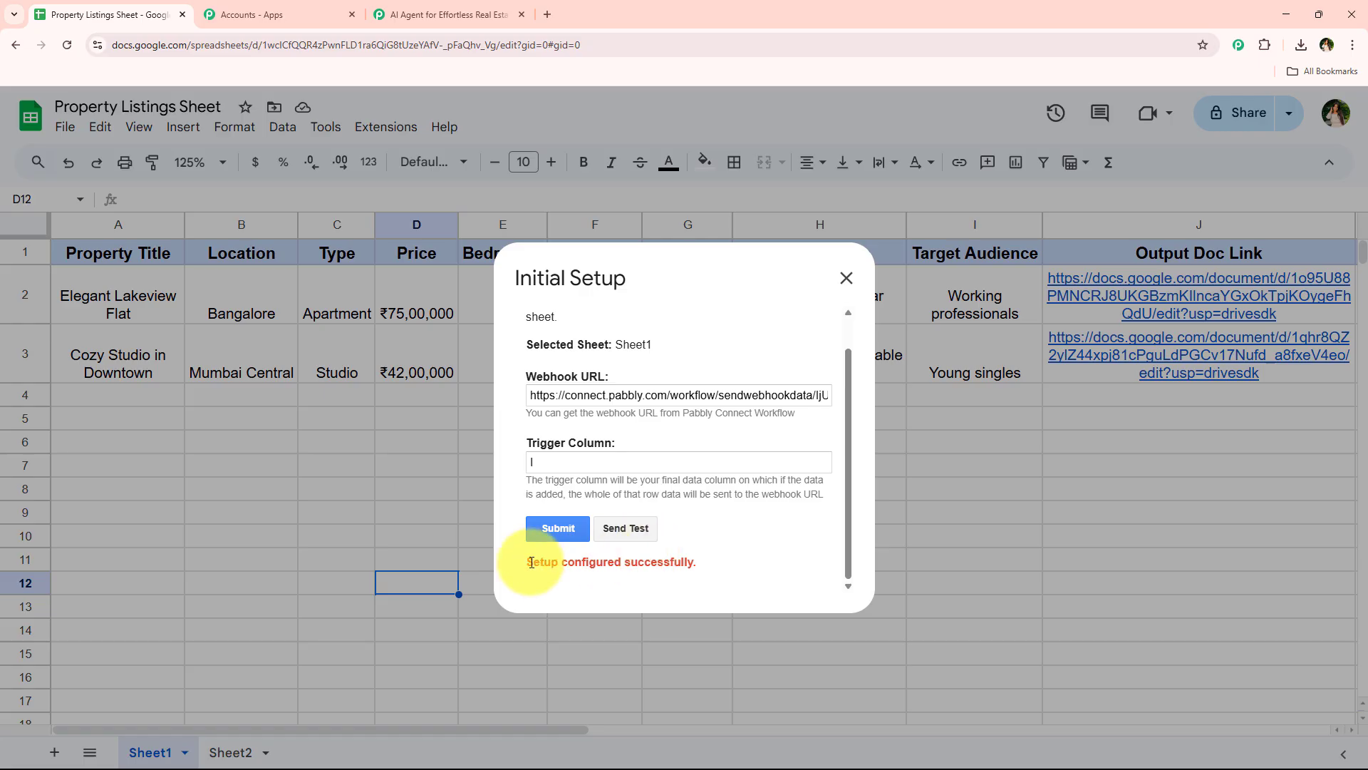
{"action": "left_click_drag", "start_coordinate": [531, 563], "coordinate": [688, 562]}
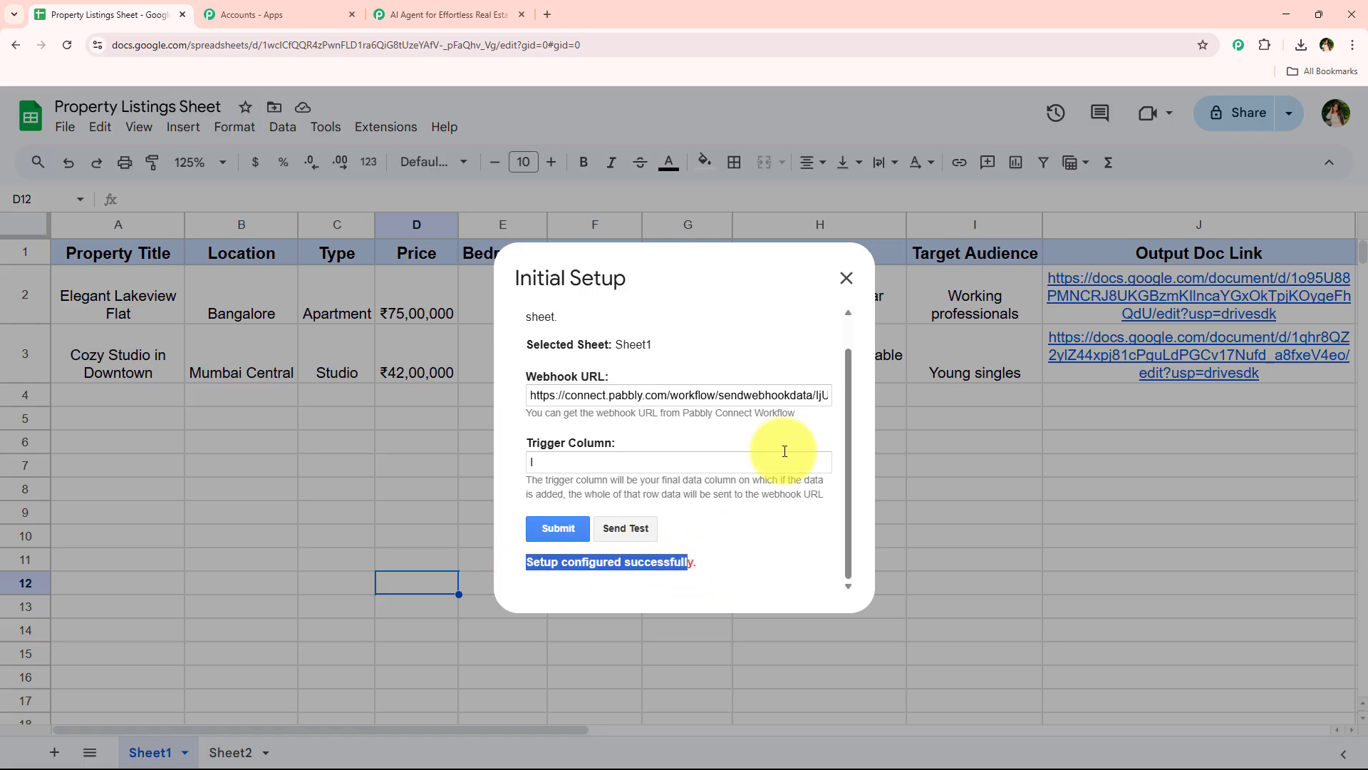
{"action": "left_click", "coordinate": [851, 284]}
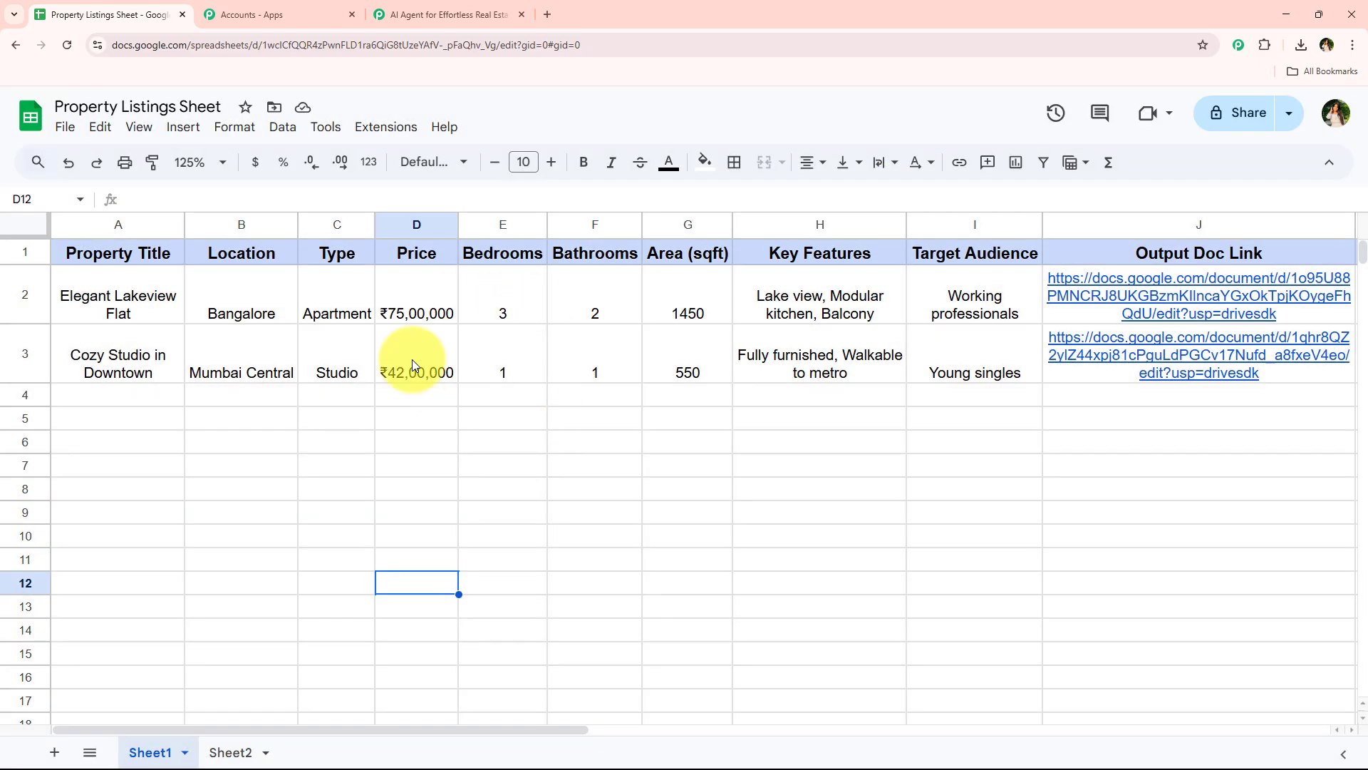
Switch to the Pabbly Connect workflow and check the trigger's webhook capture status and its note about a test submission
{"action": "left_click", "coordinate": [450, 11]}
{"action": "scroll", "coordinate": [328, 413], "scroll_direction": "up", "scroll_amount": 5}
{"action": "scroll", "coordinate": [317, 387], "scroll_direction": "down", "scroll_amount": 4}
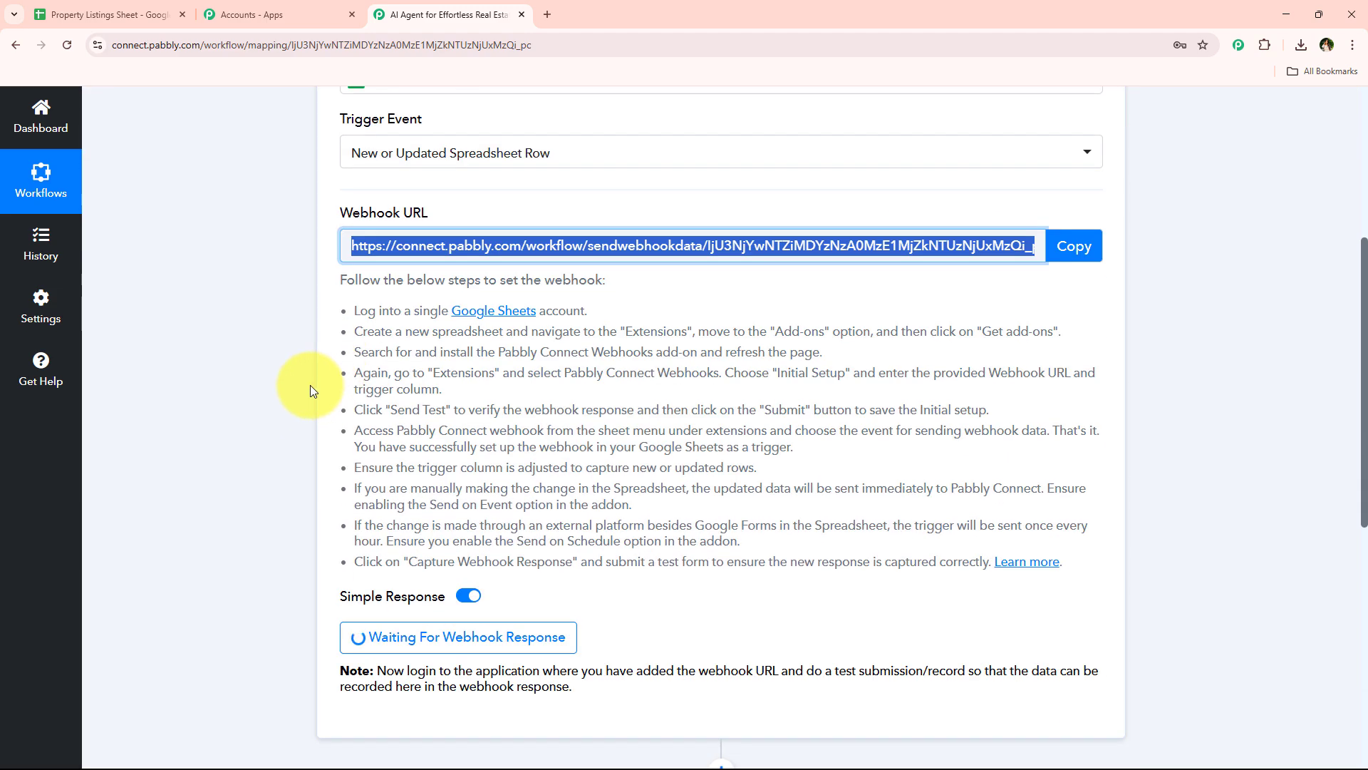
{"action": "scroll", "coordinate": [310, 390], "scroll_direction": "down", "scroll_amount": 4}
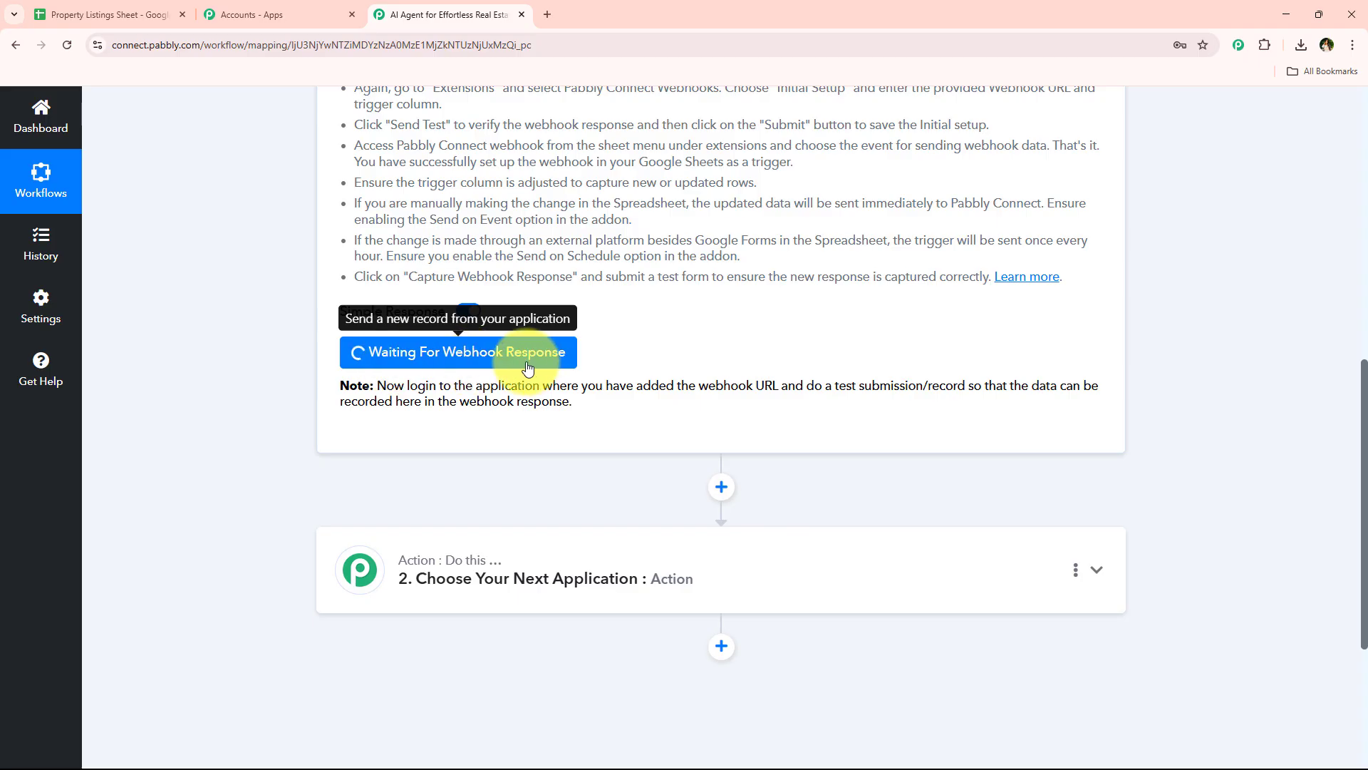
{"action": "left_click_drag", "start_coordinate": [802, 388], "coordinate": [978, 385]}
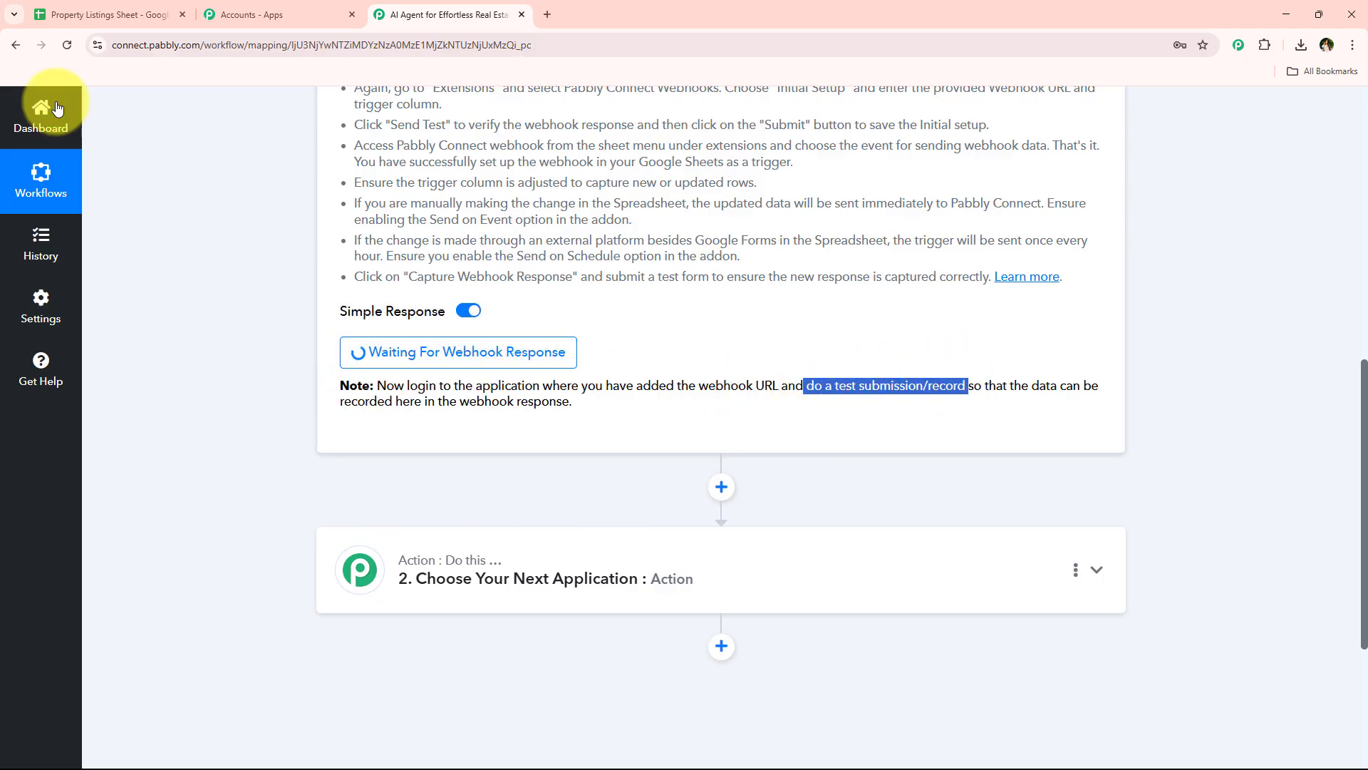
Back in the Property Listings Sheet, enable Send On Event for the Pabbly Connect Webhooks add-on and check that it is ticked
{"action": "left_click", "coordinate": [47, 13]}
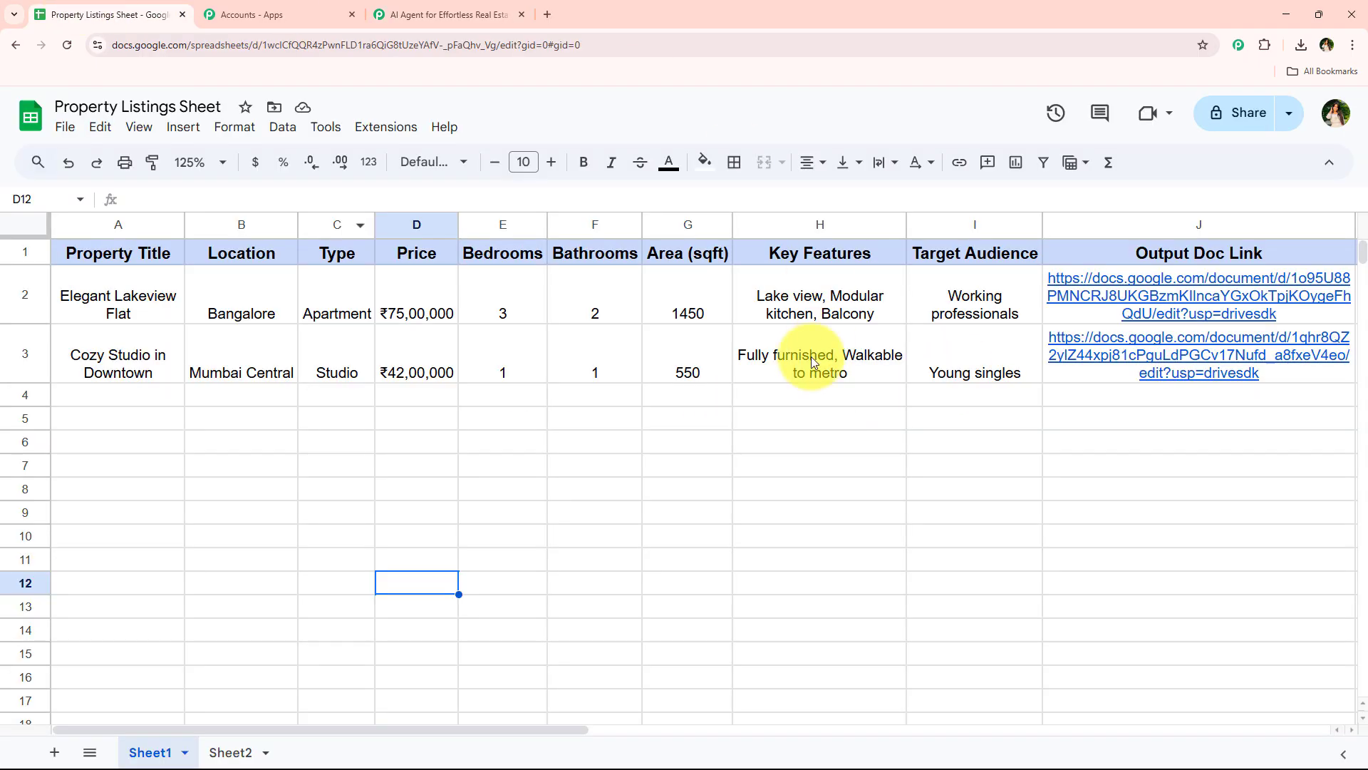
{"action": "left_click", "coordinate": [409, 128]}
{"action": "mouse_move", "coordinate": [427, 328]}
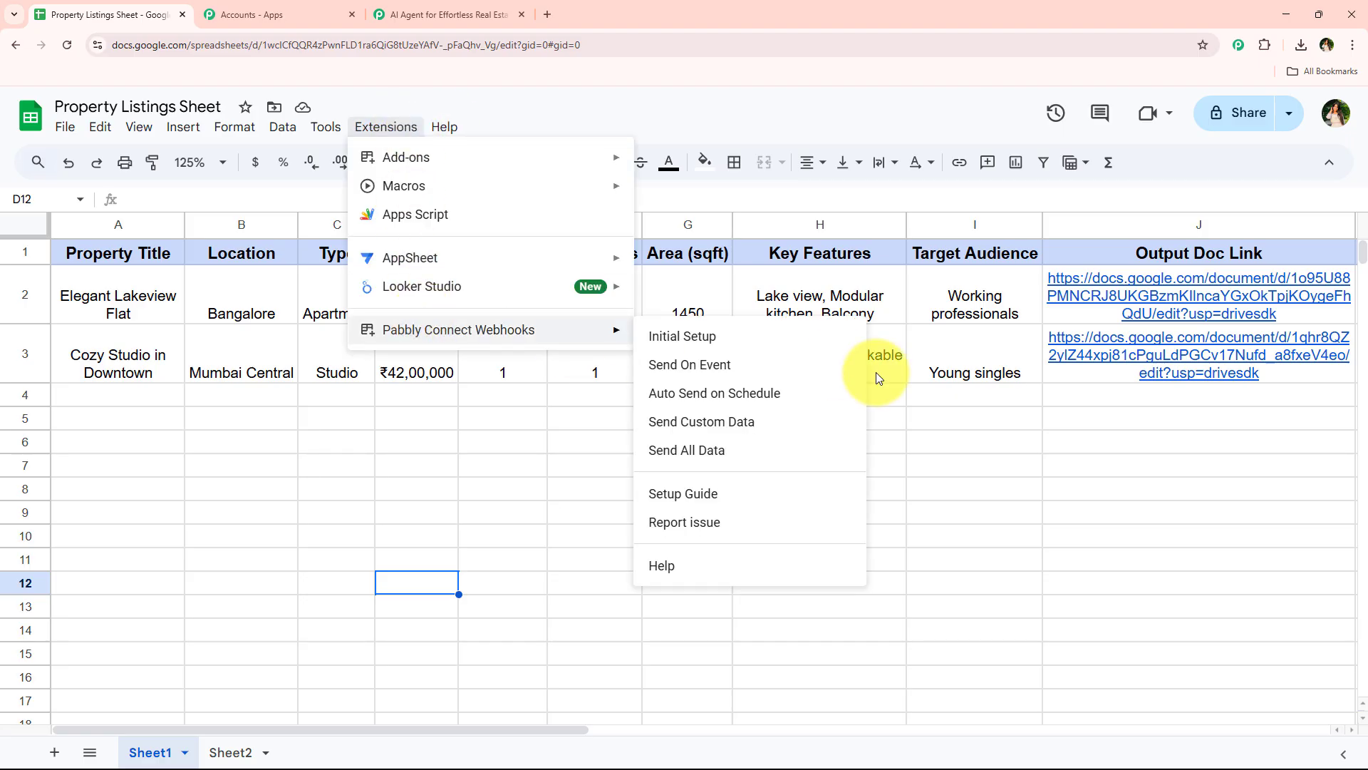
{"action": "left_click", "coordinate": [778, 382]}
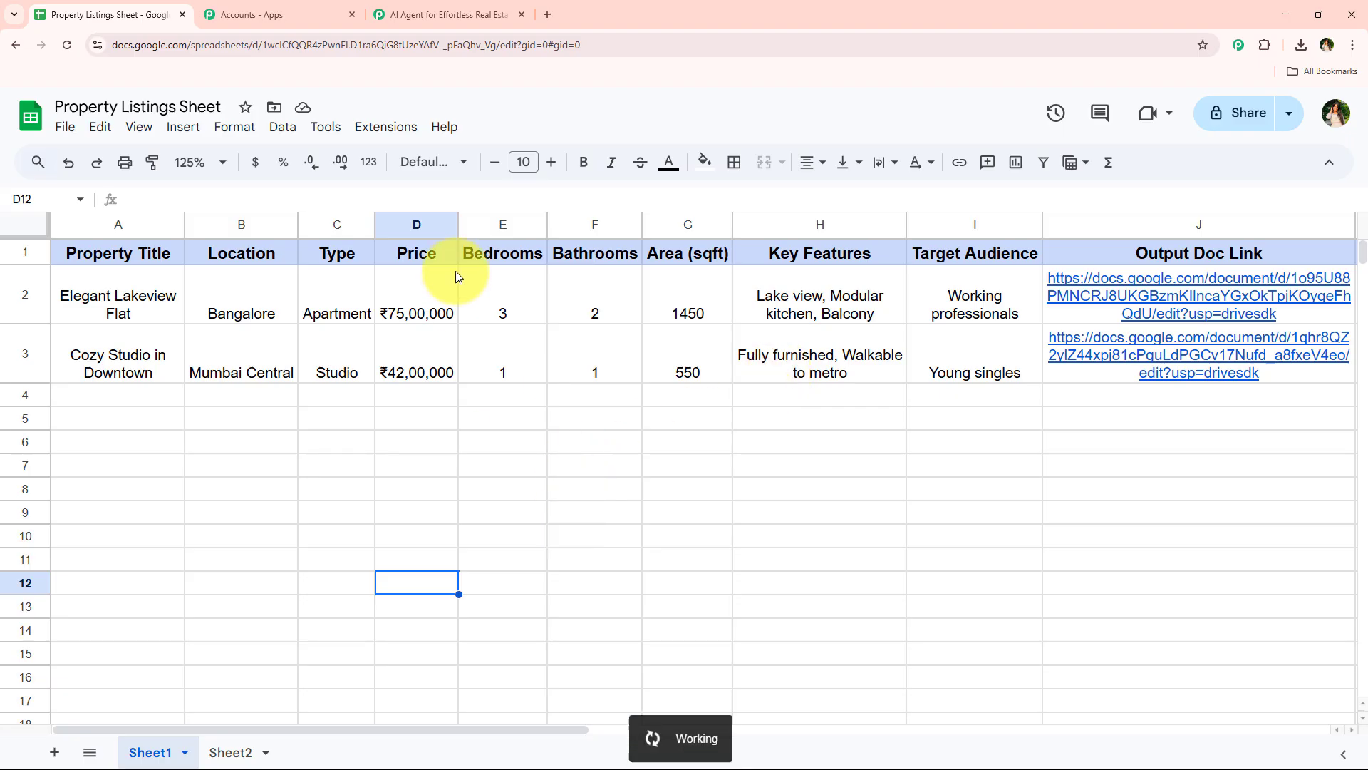
{"action": "left_click", "coordinate": [386, 127]}
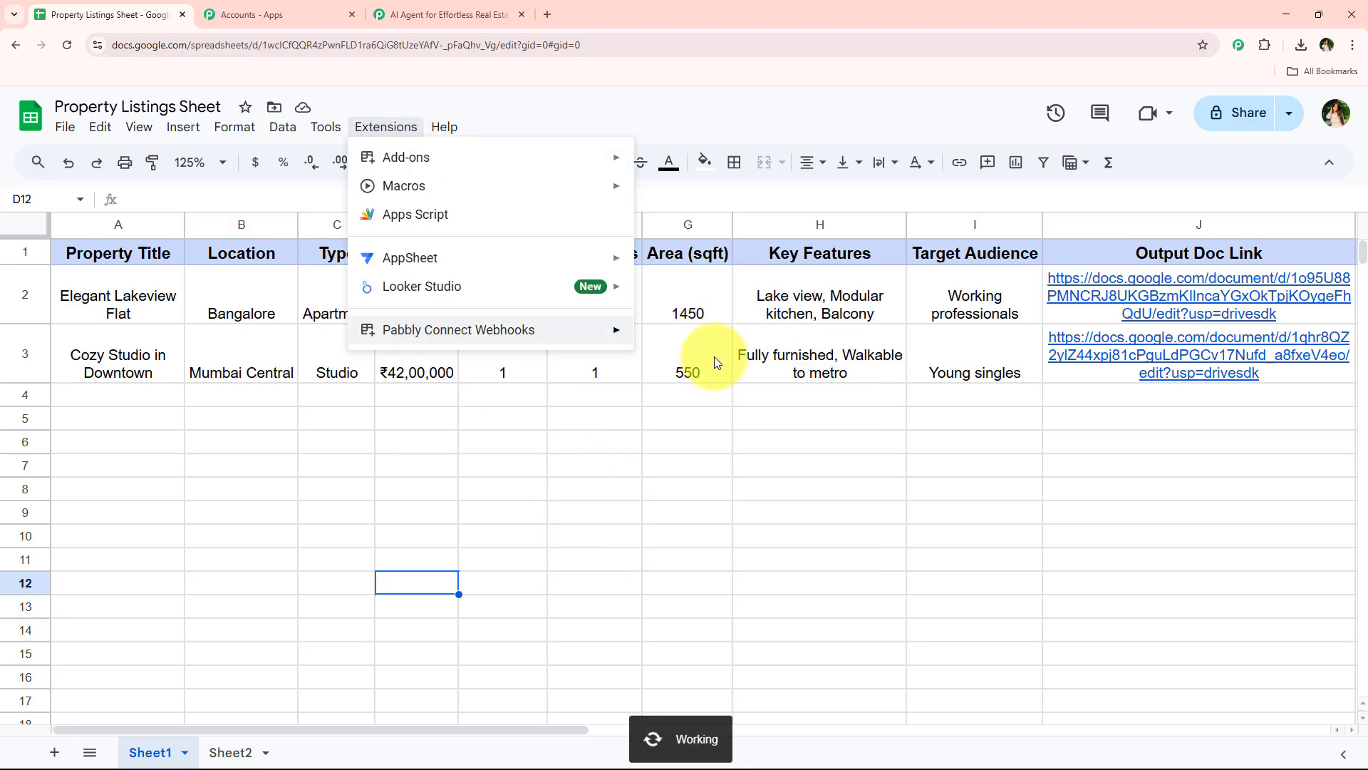
{"action": "mouse_move", "coordinate": [565, 336]}
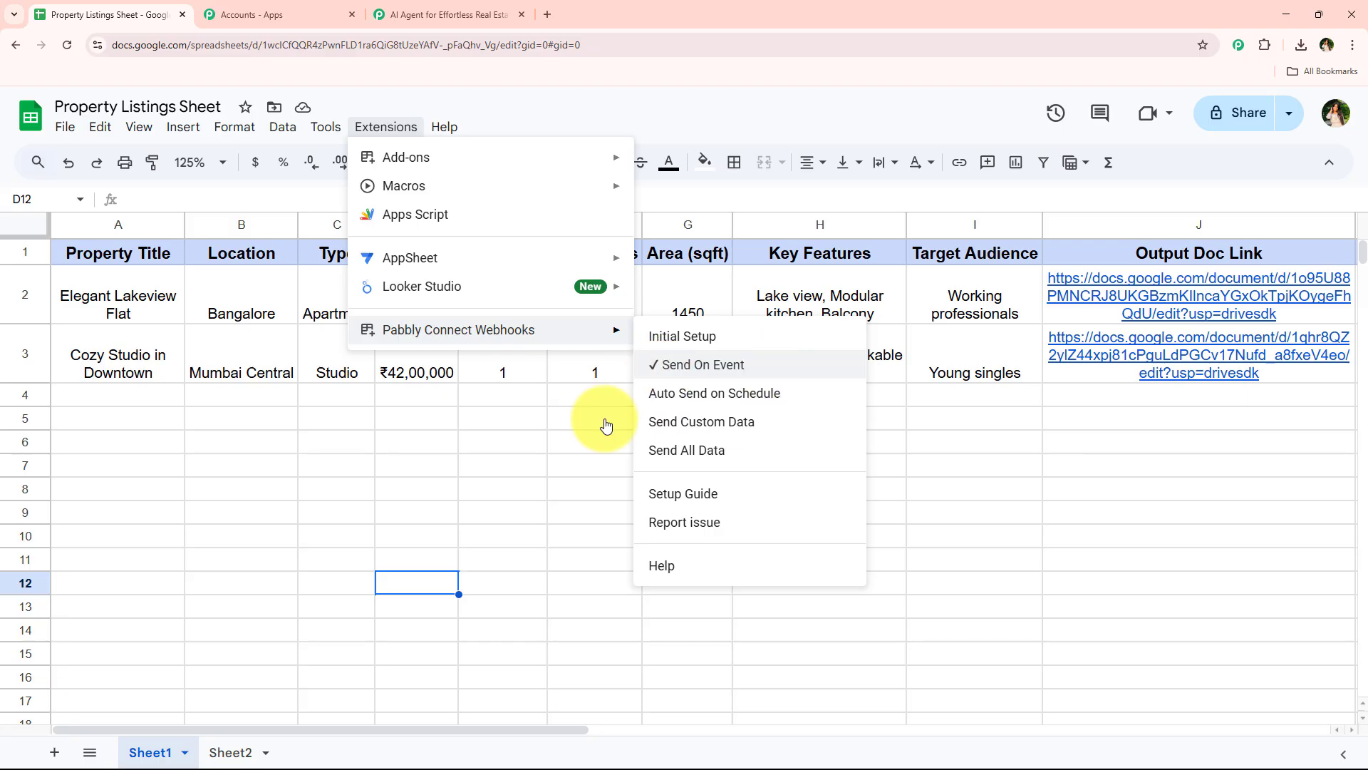
{"action": "left_click", "coordinate": [374, 507]}
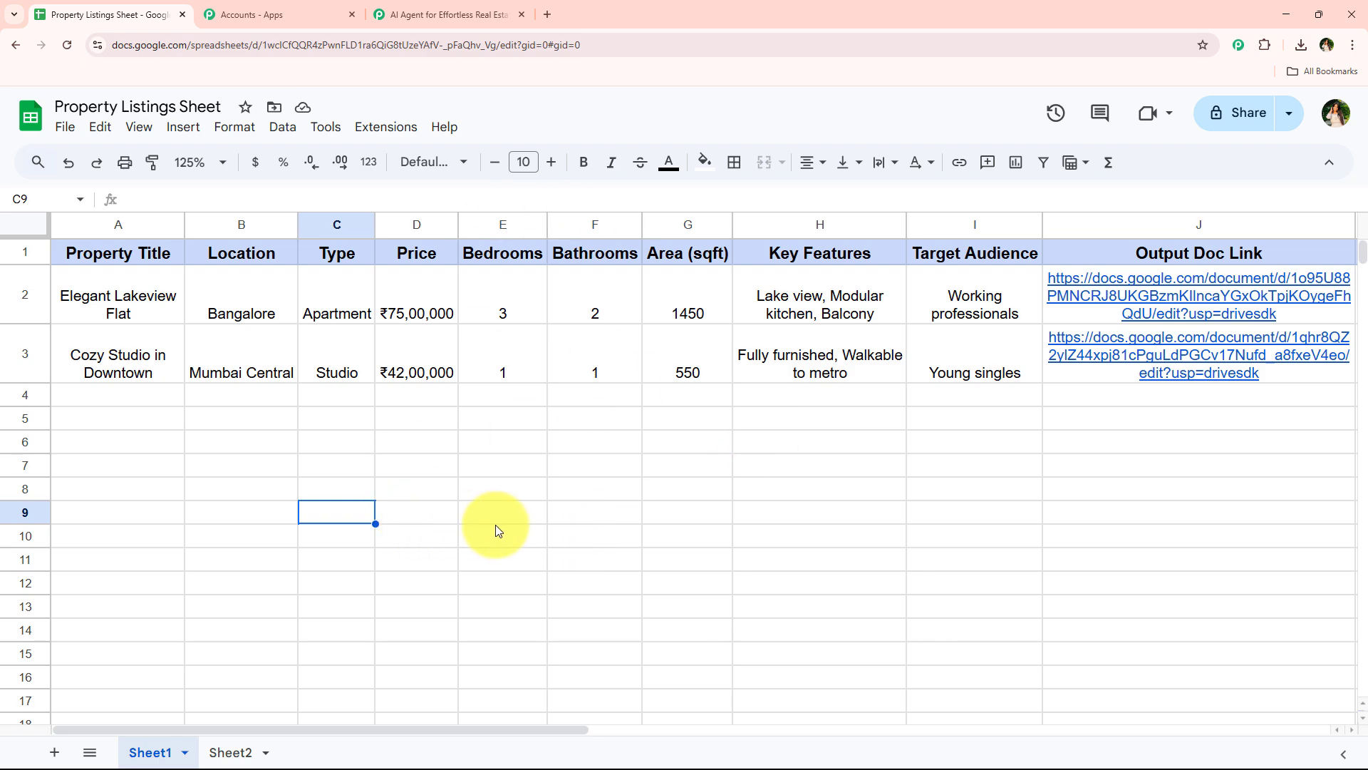
Restore row 4's listing: Luxury Villa in Goa, North Goa, Villa, ₹2.2 Cr, 4, 5, 3500, Private pool, Garden, Sea facing, NRI Investors
{"action": "key", "text": "ctrl+y"}
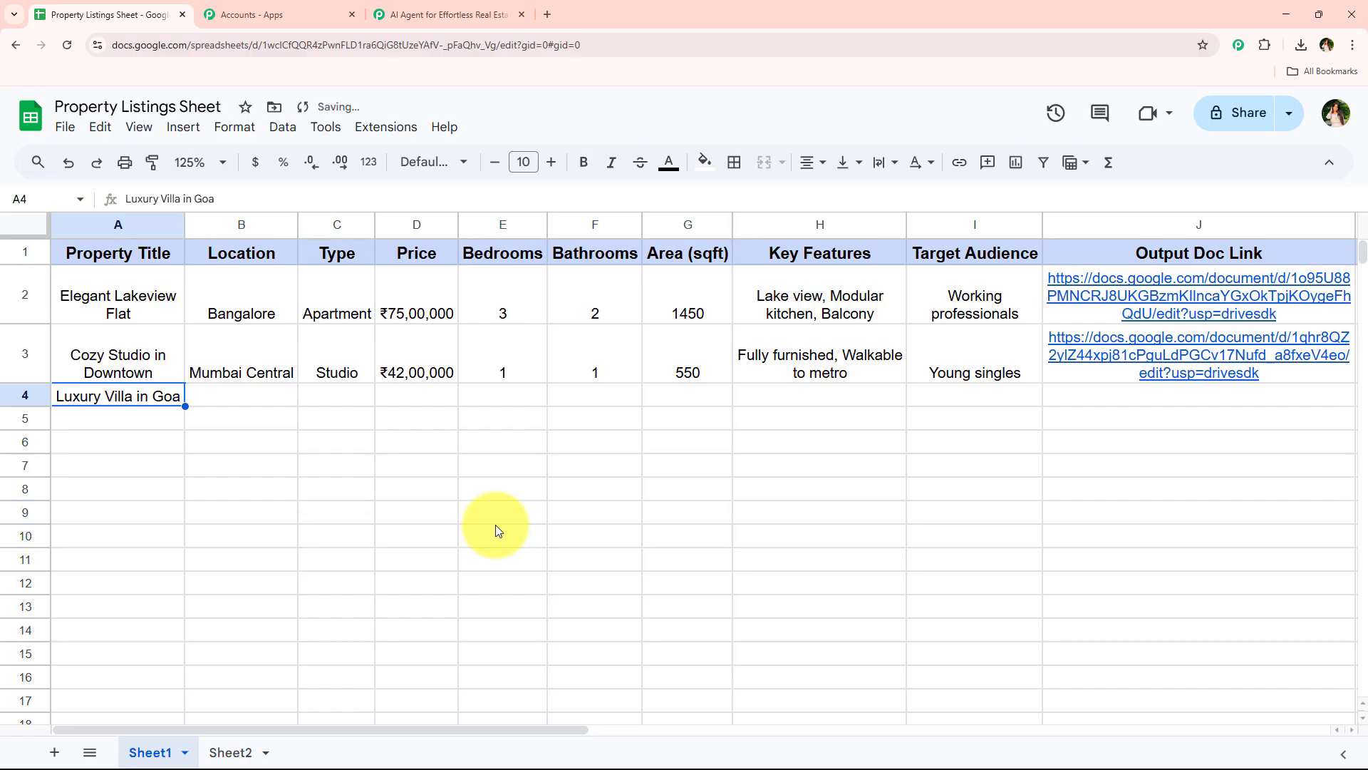
{"action": "key", "text": "ctrl+y"}
{"action": "key", "text": "ctrl+y"}
{"action": "key", "text": "ctrl+y"}
{"action": "key", "text": "ctrl+y"}
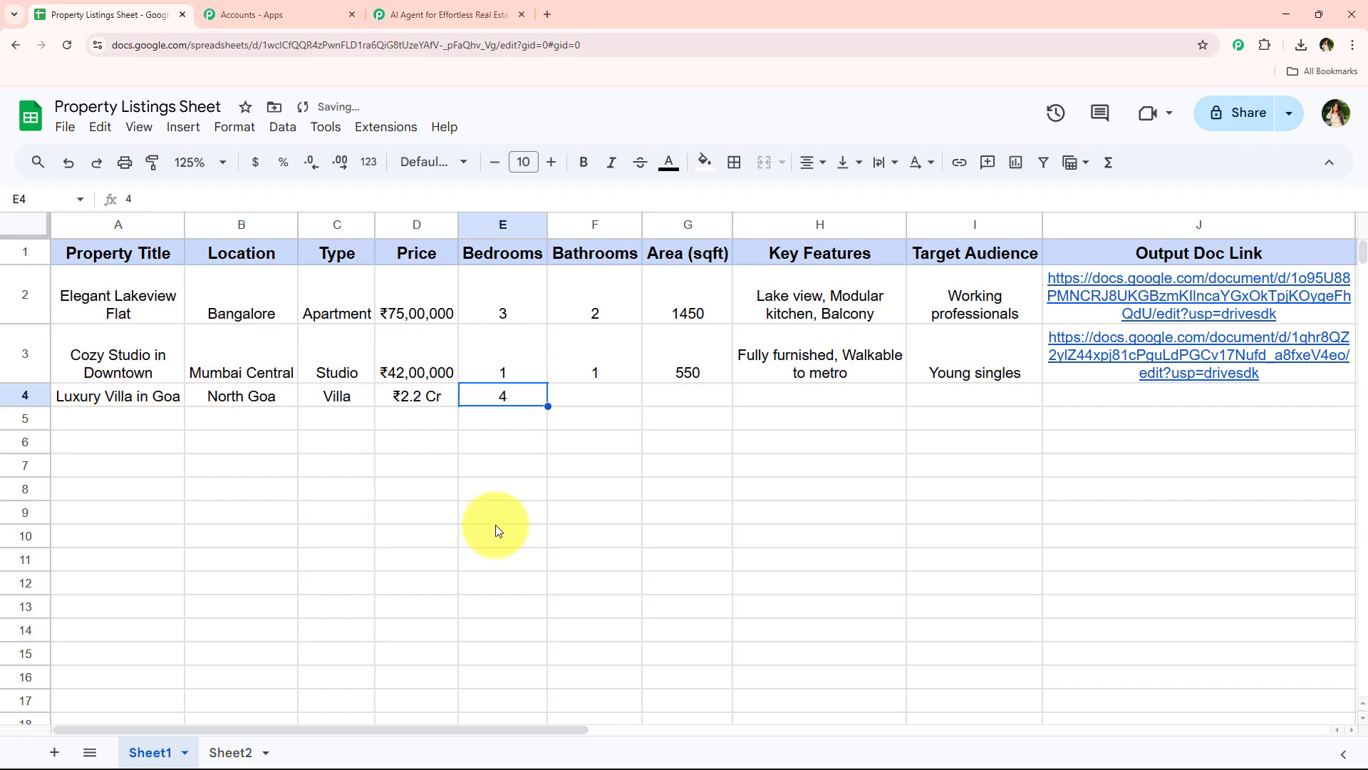
{"action": "key", "text": "ctrl+y"}
{"action": "key", "text": "ctrl+y"}
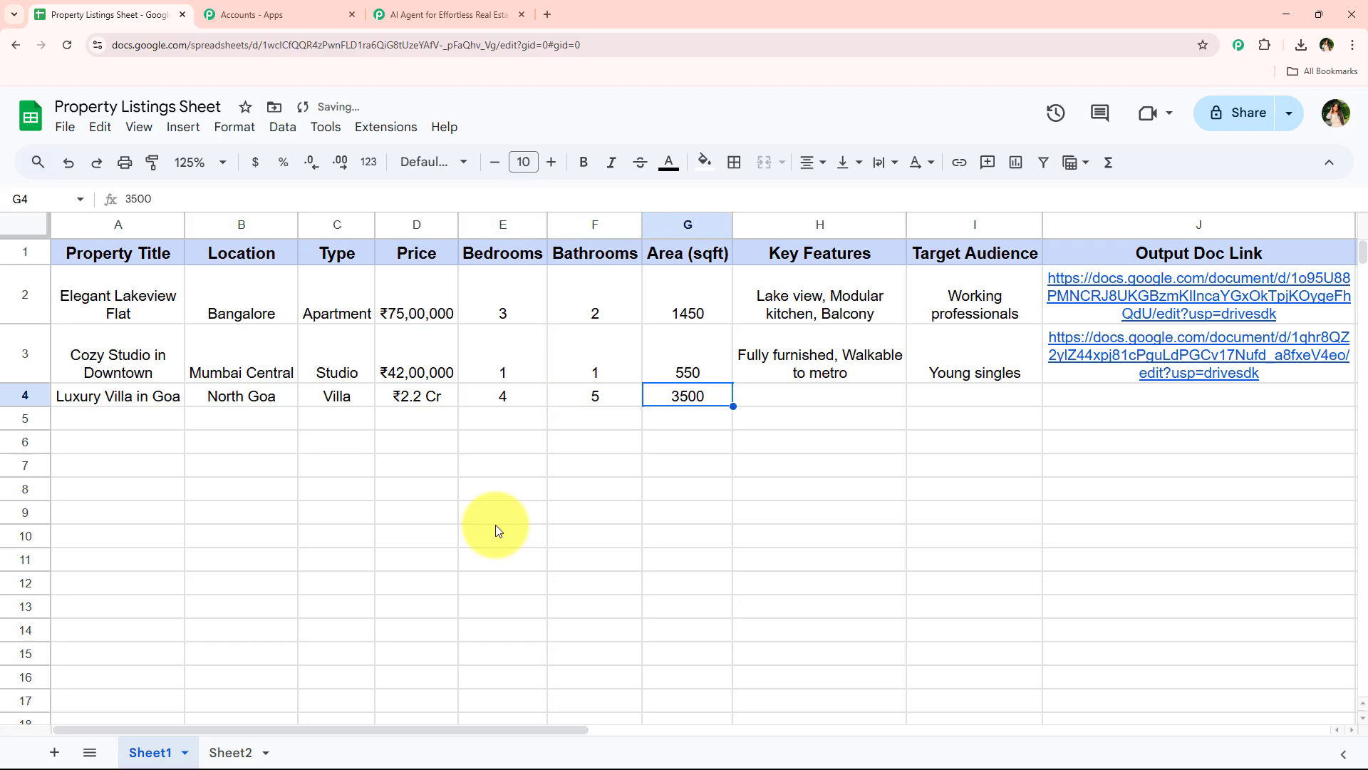
{"action": "key", "text": "ctrl+y"}
{"action": "key", "text": "ctrl+y"}
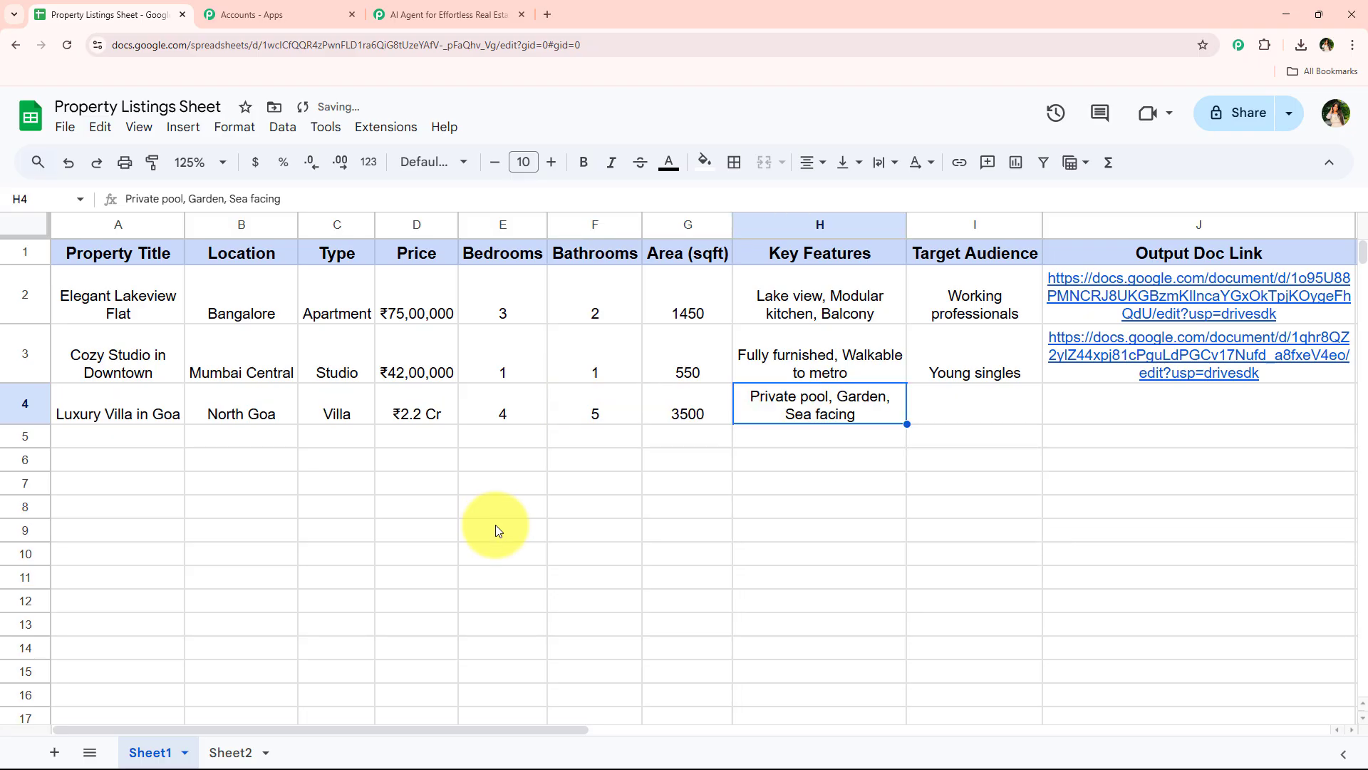
{"action": "left_click", "coordinate": [496, 529]}
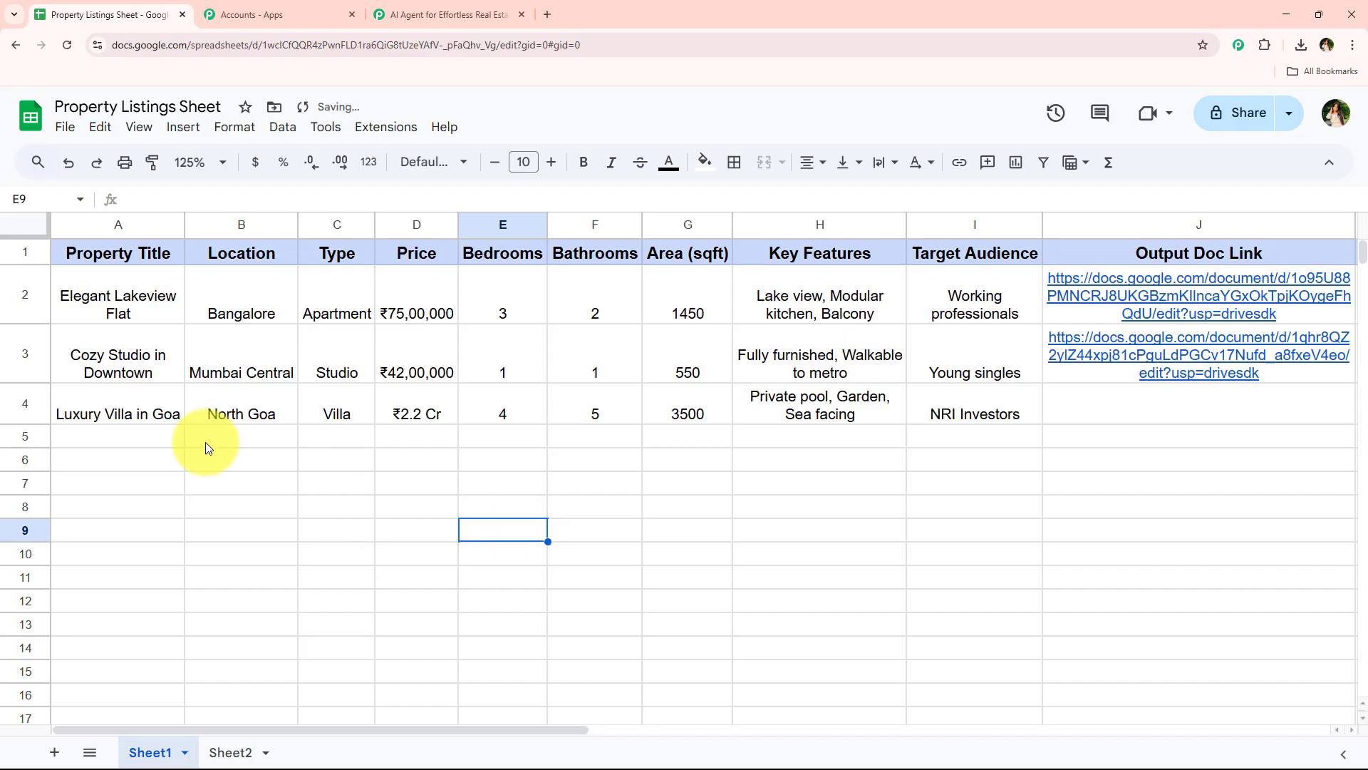
{"action": "left_click_drag", "start_coordinate": [148, 409], "coordinate": [943, 436]}
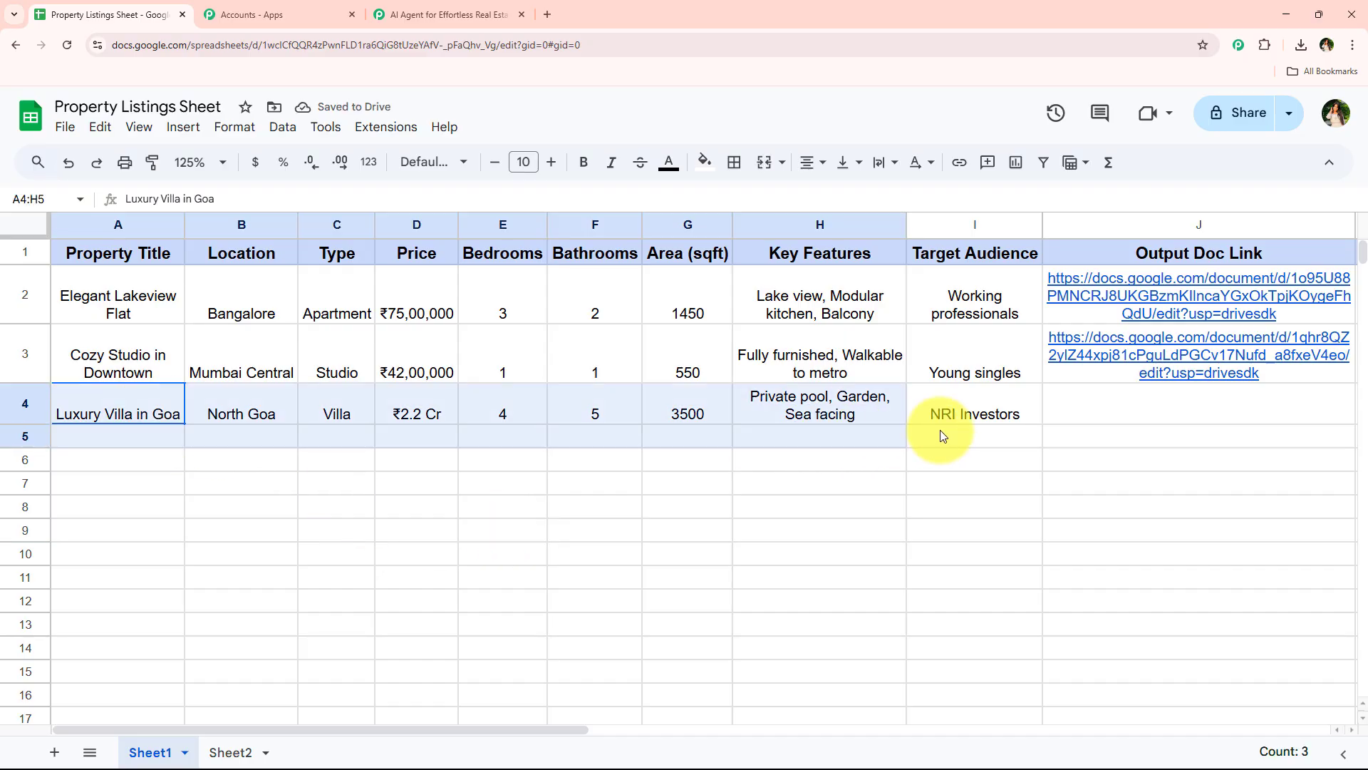
{"action": "left_click", "coordinate": [965, 570]}
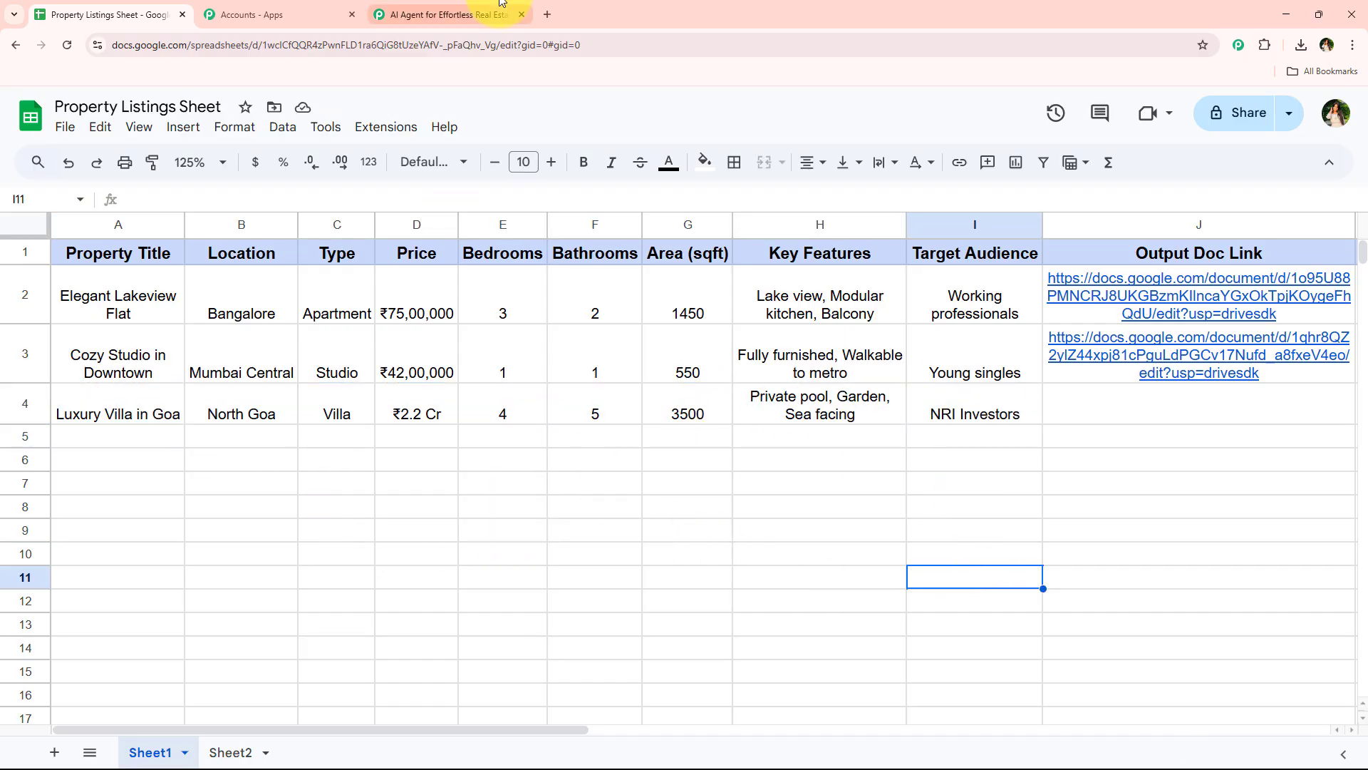
In the Pabbly Connect workflow, examine the captured webhook response's key features, location, price, property title and area for the villa listing
{"action": "left_click", "coordinate": [451, 6]}
{"action": "scroll", "coordinate": [643, 227], "scroll_direction": "down", "scroll_amount": 5}
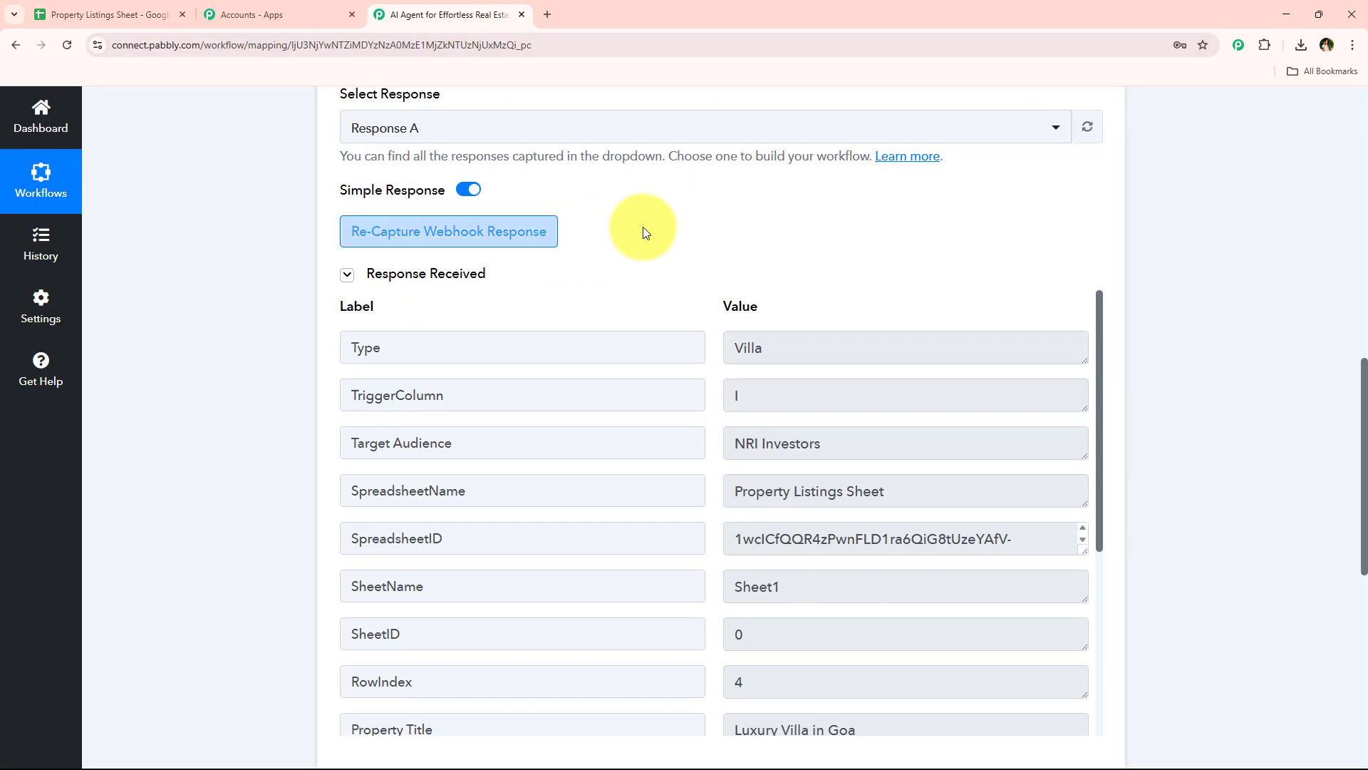
{"action": "scroll", "coordinate": [691, 328], "scroll_direction": "down", "scroll_amount": 5}
{"action": "left_click_drag", "start_coordinate": [1006, 418], "coordinate": [596, 426]}
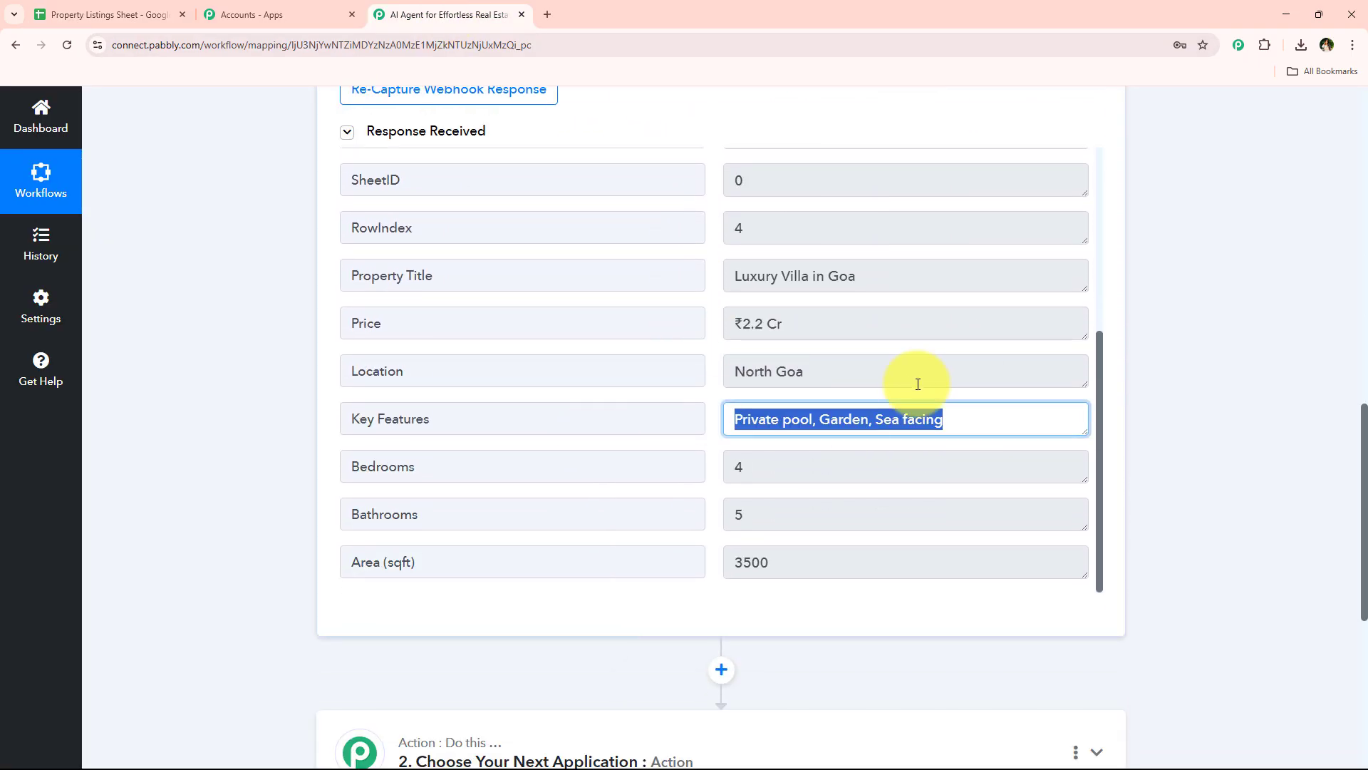
{"action": "left_click_drag", "start_coordinate": [916, 381], "coordinate": [684, 376]}
{"action": "left_click_drag", "start_coordinate": [937, 328], "coordinate": [701, 326]}
{"action": "left_click_drag", "start_coordinate": [920, 281], "coordinate": [760, 283]}
{"action": "left_click_drag", "start_coordinate": [889, 561], "coordinate": [685, 562]}
{"action": "left_click", "coordinate": [291, 543]}
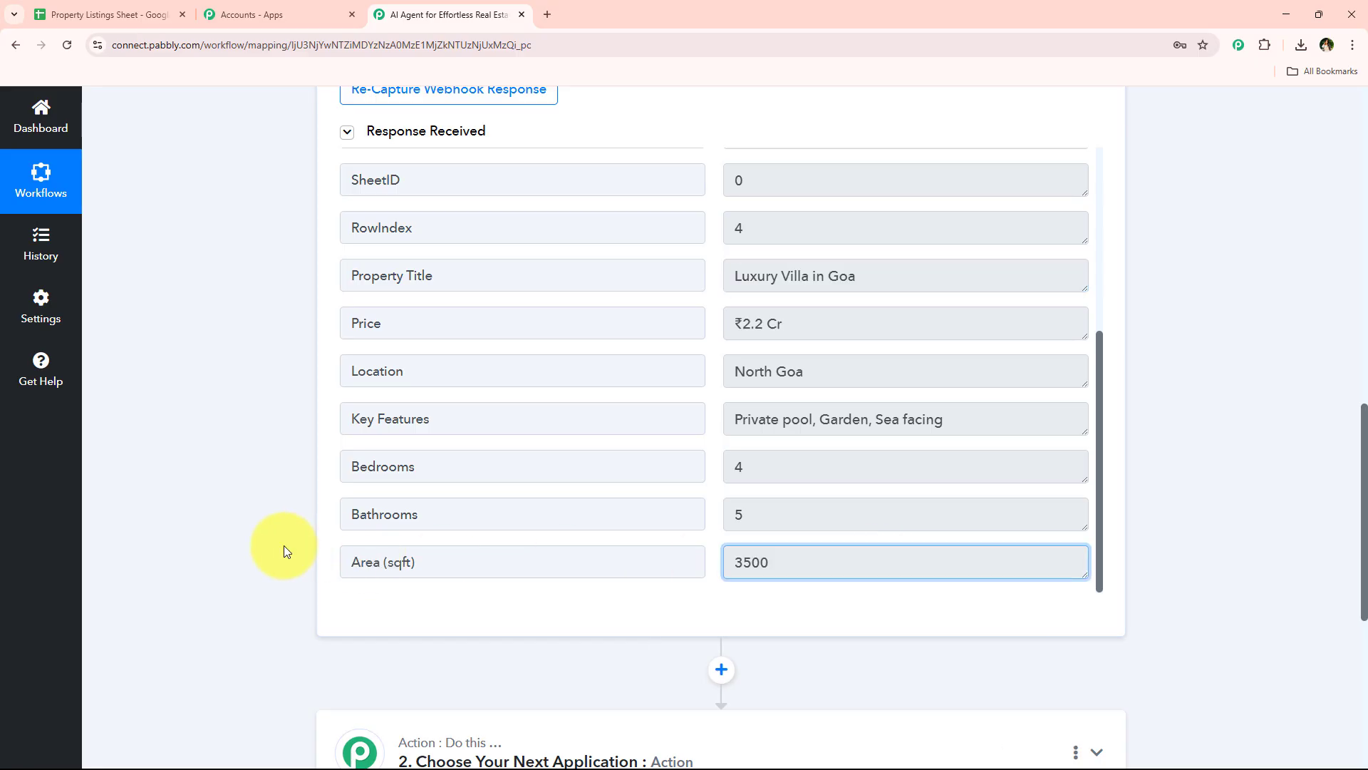
Collapse the workflow's Google Sheets trigger step and select the blank cells A5:I5 in the Property Listings Sheet
{"action": "middle_click", "coordinate": [293, 543]}
{"action": "scroll", "coordinate": [308, 446], "scroll_direction": "up", "scroll_amount": 11}
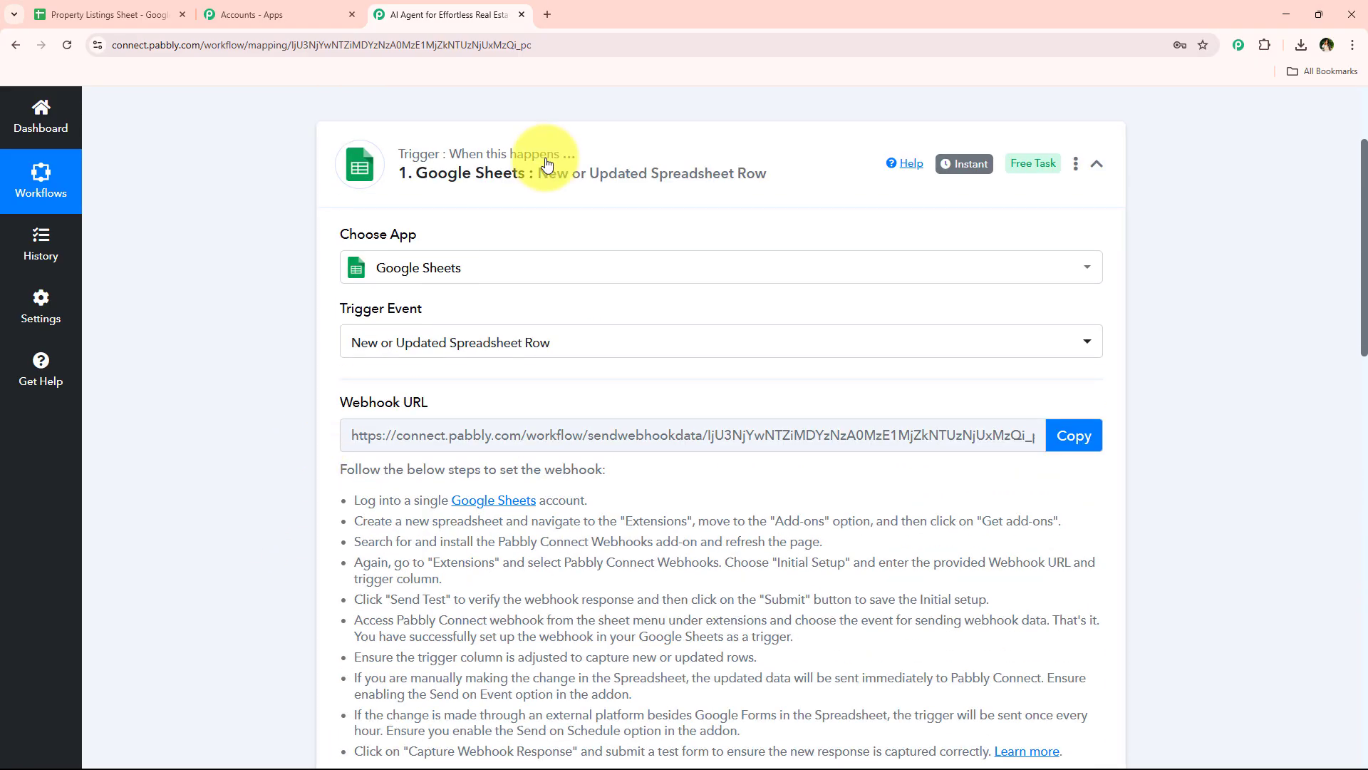
{"action": "scroll", "coordinate": [326, 411], "scroll_direction": "down", "scroll_amount": 1}
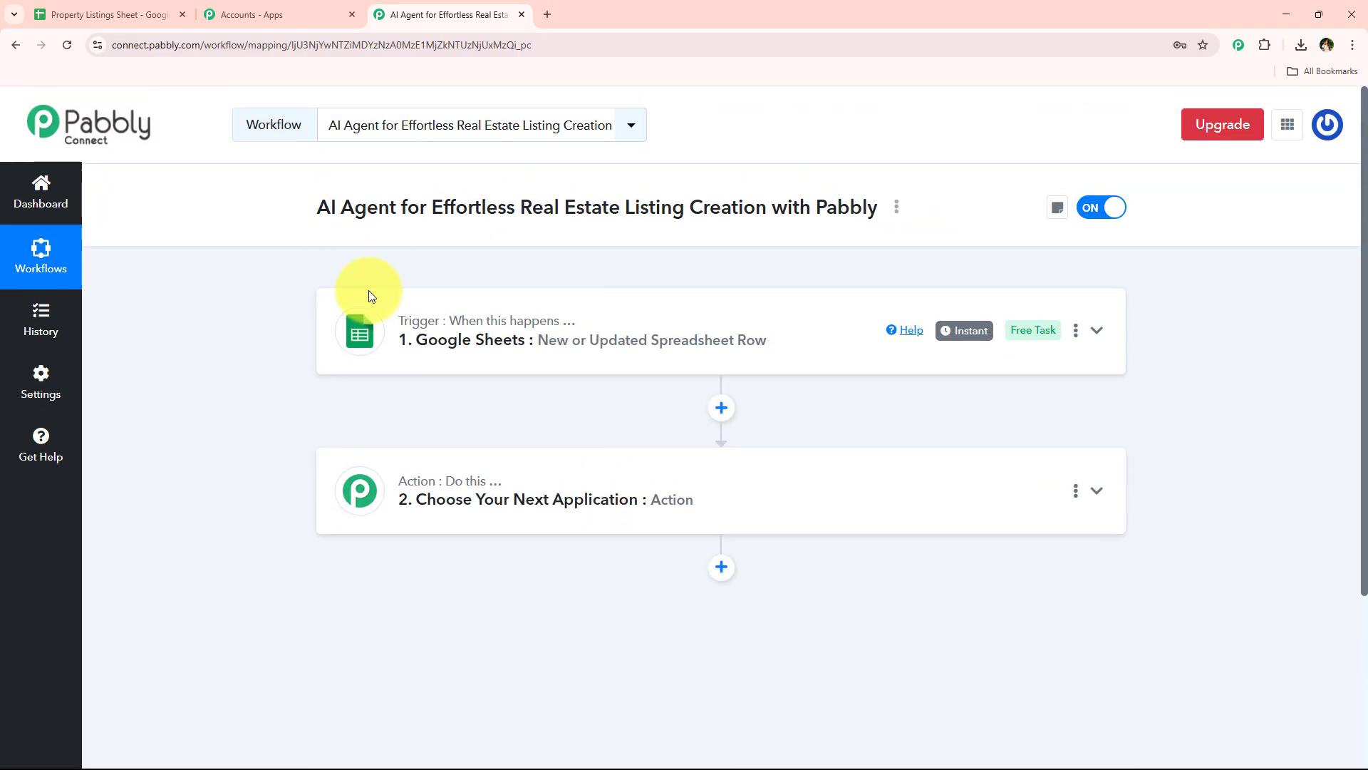
{"action": "left_click", "coordinate": [138, 6]}
{"action": "left_click_drag", "start_coordinate": [140, 437], "coordinate": [981, 439]}
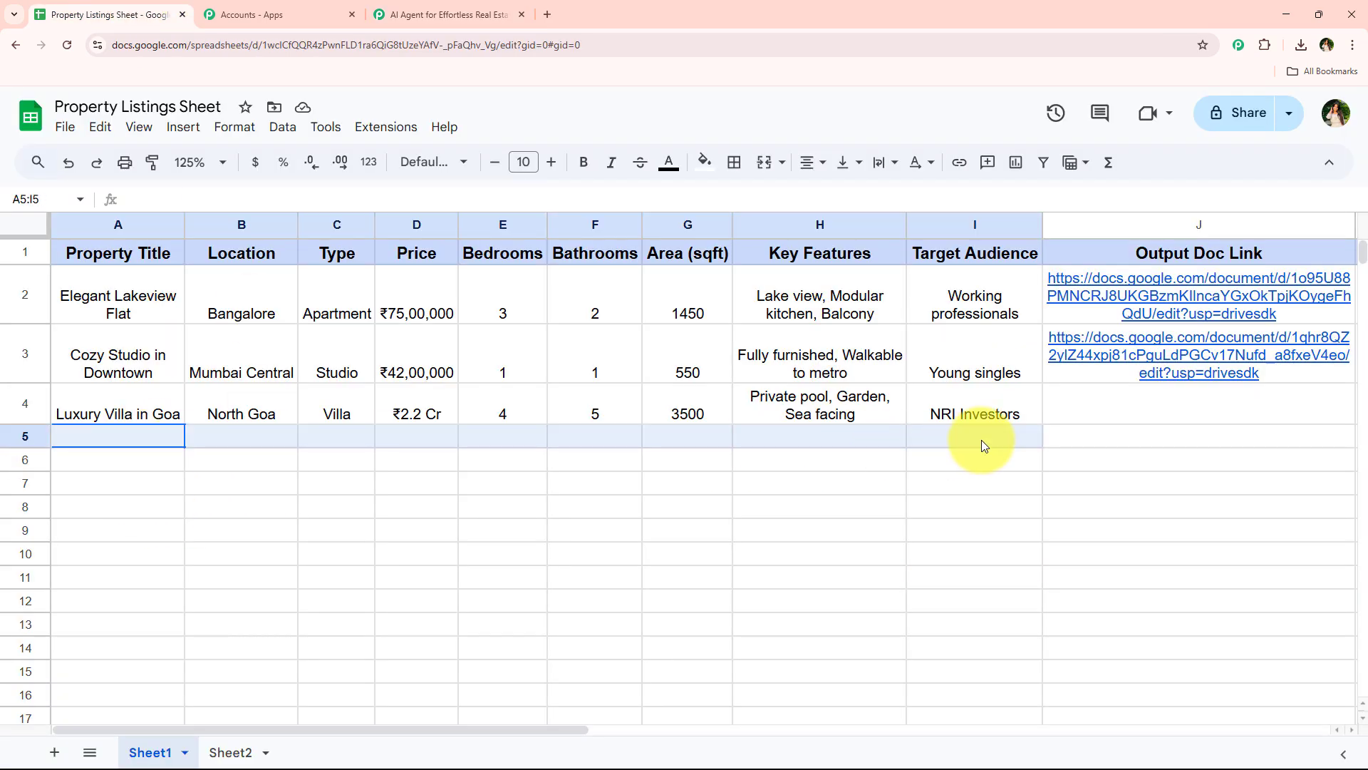
Switch to the Pabbly Connect workflow and copy the words Real Estate Listing from its title
{"action": "left_click", "coordinate": [480, 531]}
{"action": "left_click", "coordinate": [442, 15]}
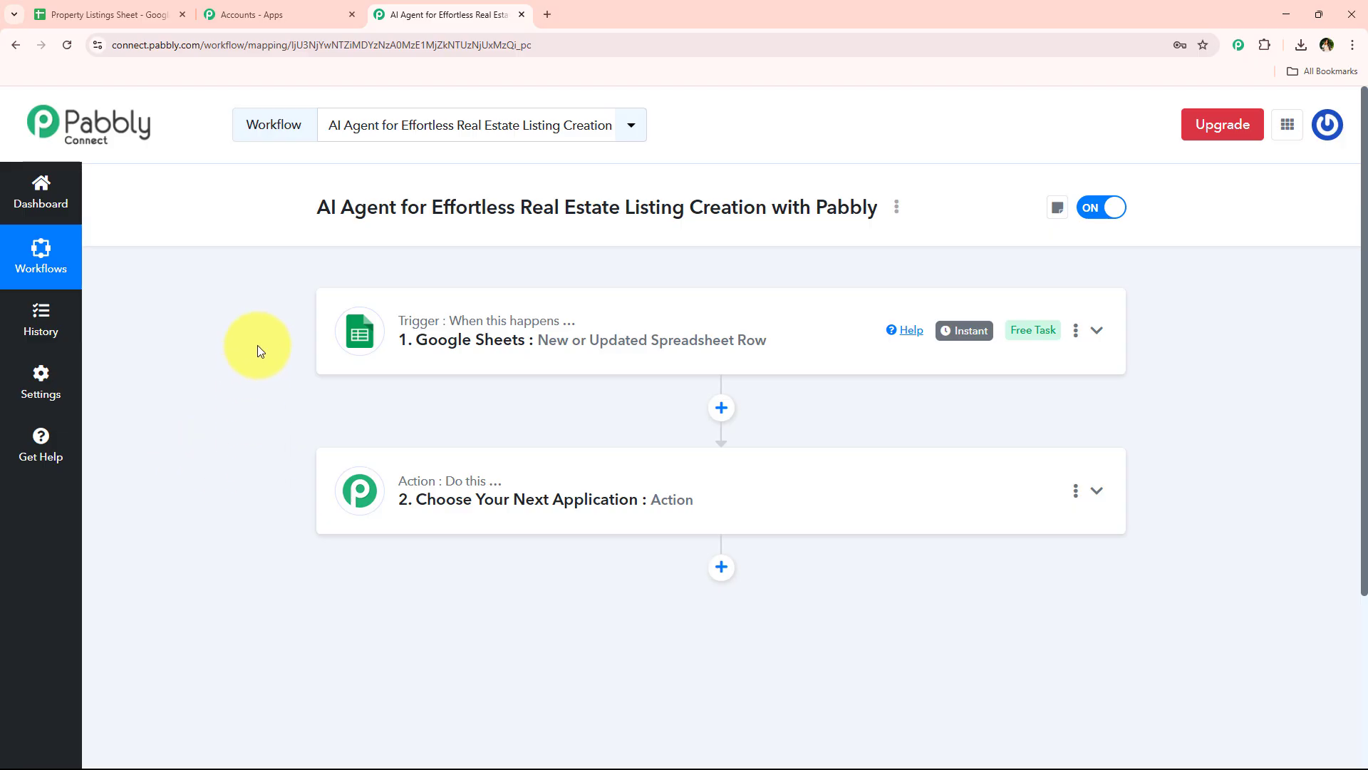
{"action": "left_click_drag", "start_coordinate": [295, 208], "coordinate": [643, 205]}
{"action": "key", "text": "ctrl+c"}
{"action": "double_click", "coordinate": [540, 205]}
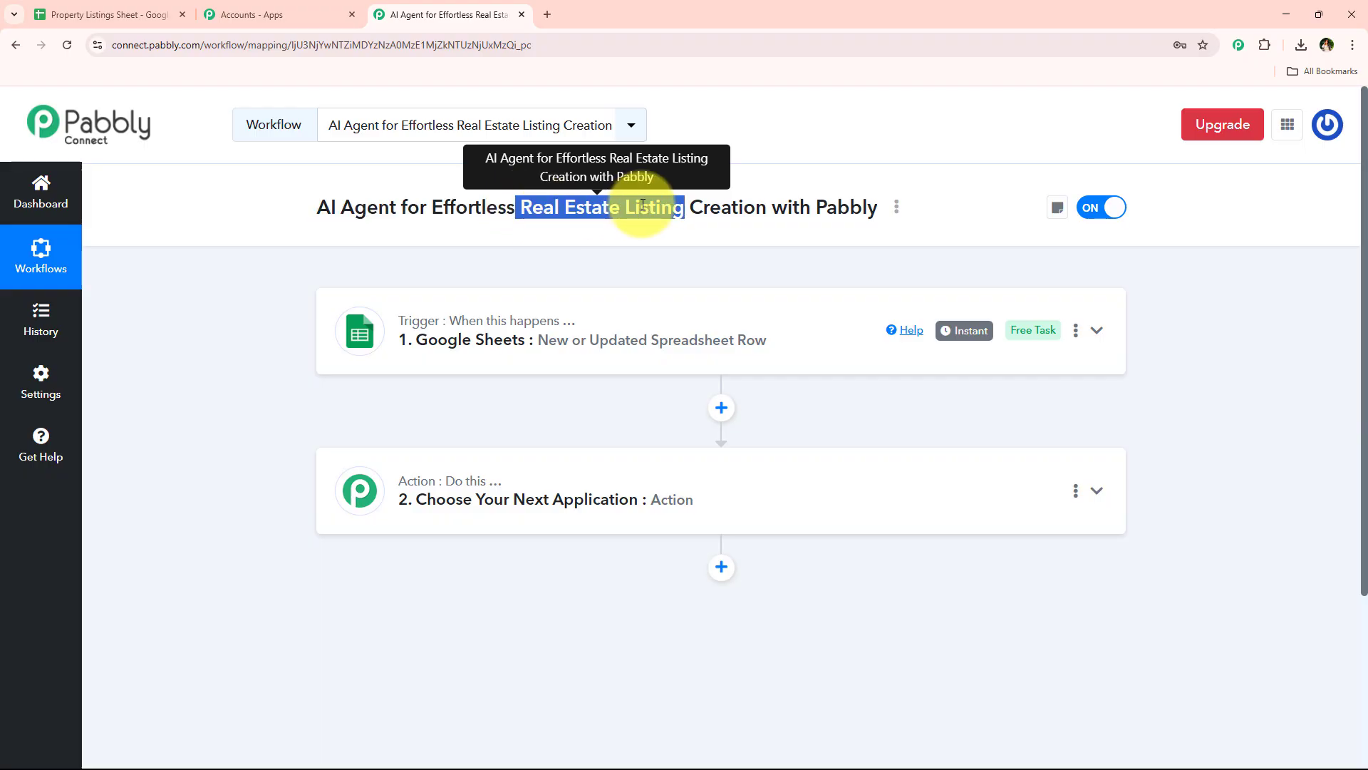
Set the workflow's second step to the OpenAI (ChatGPT, DALL-E, Whisper) app with the ChatGPT action event
{"action": "left_click", "coordinate": [531, 489]}
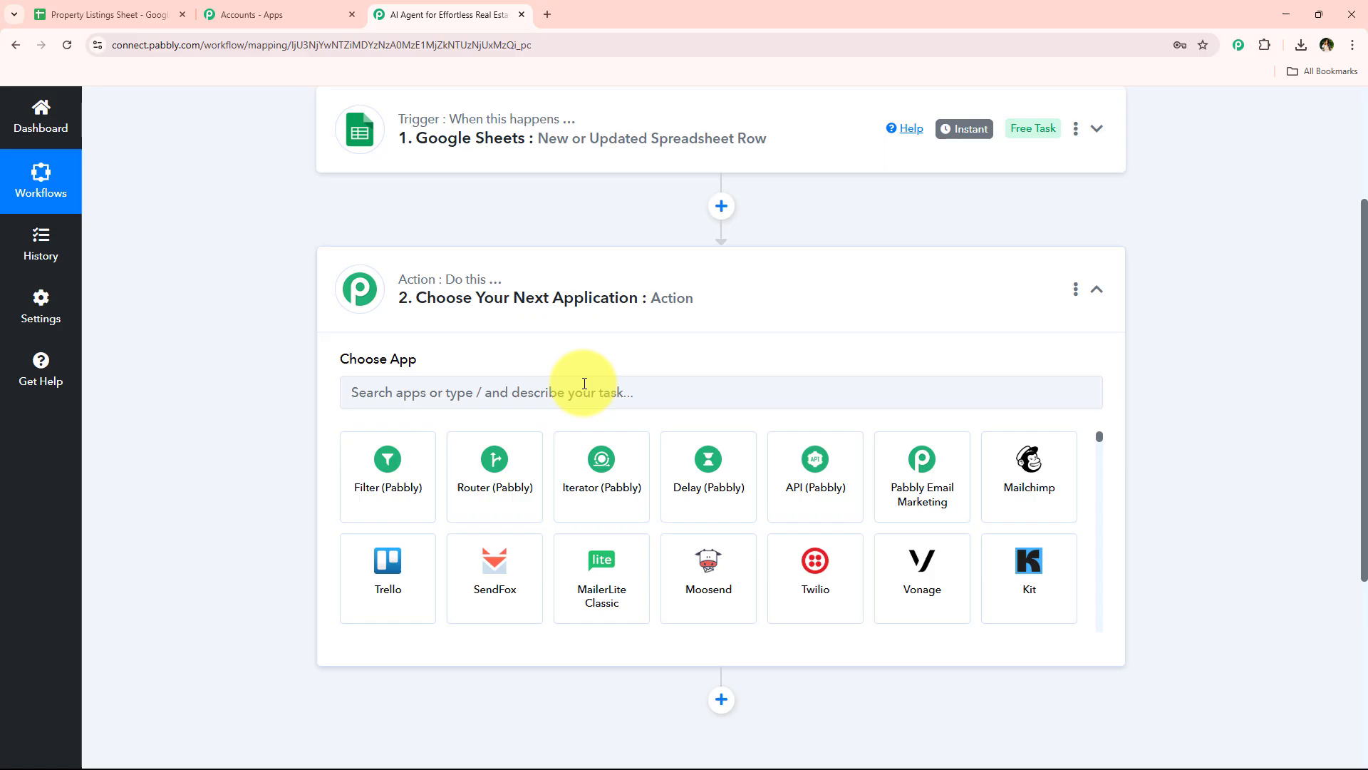
{"action": "left_click", "coordinate": [584, 383]}
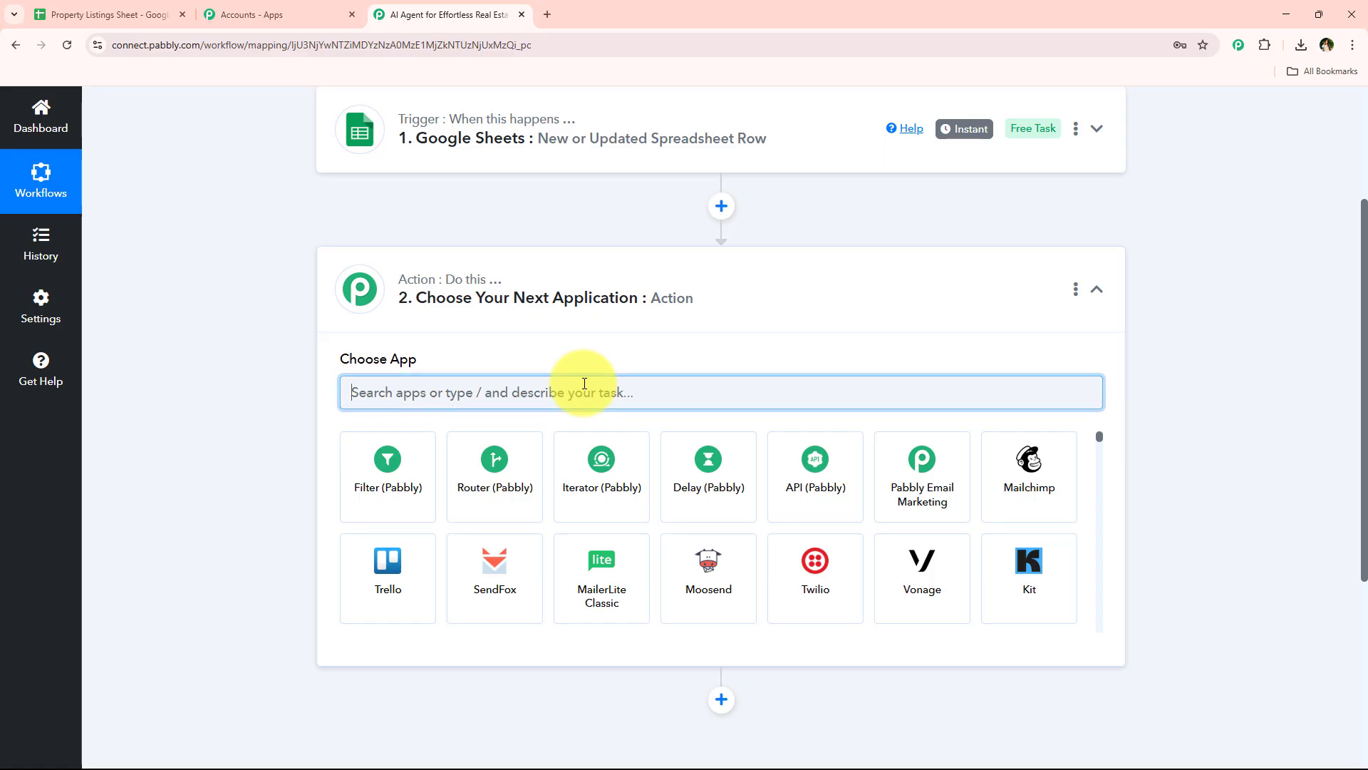
{"action": "type", "text": "OpenAI"}
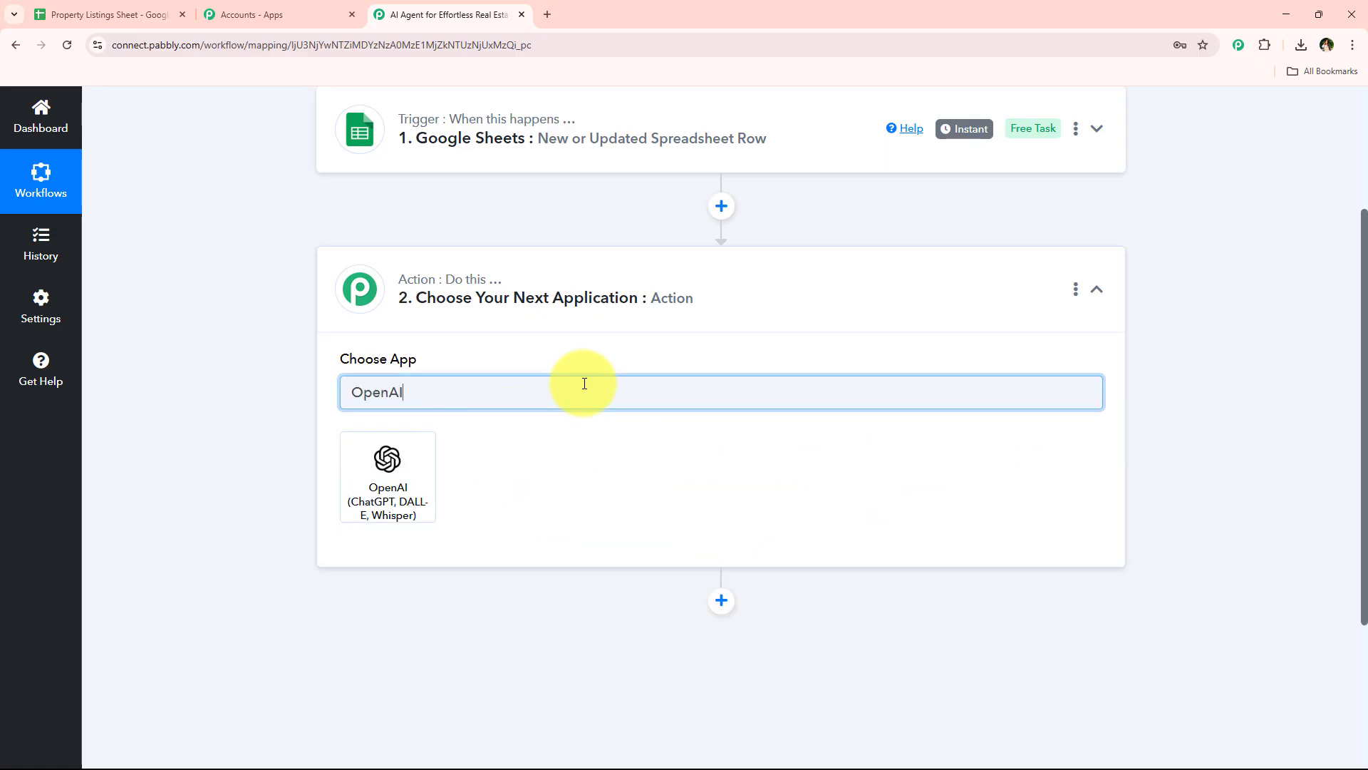
{"action": "left_click", "coordinate": [426, 449]}
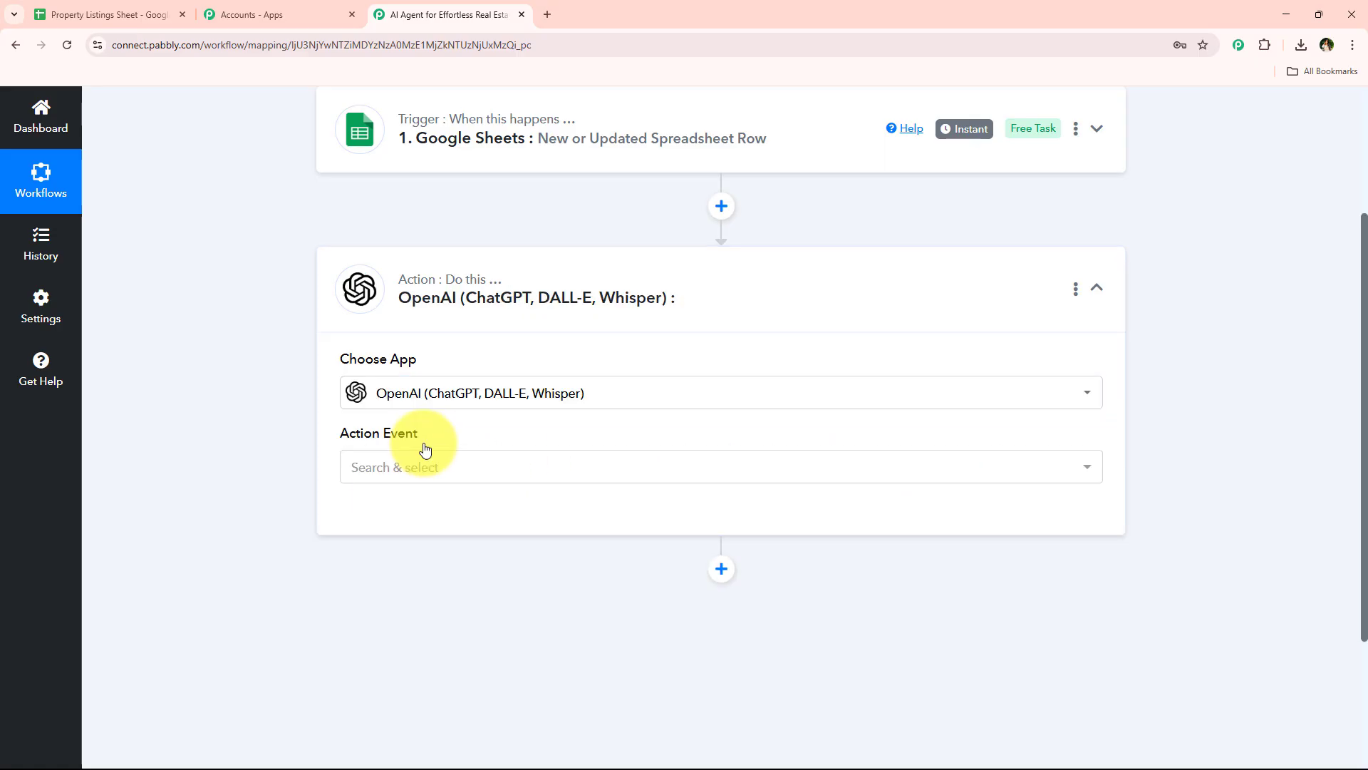
{"action": "left_click", "coordinate": [425, 465]}
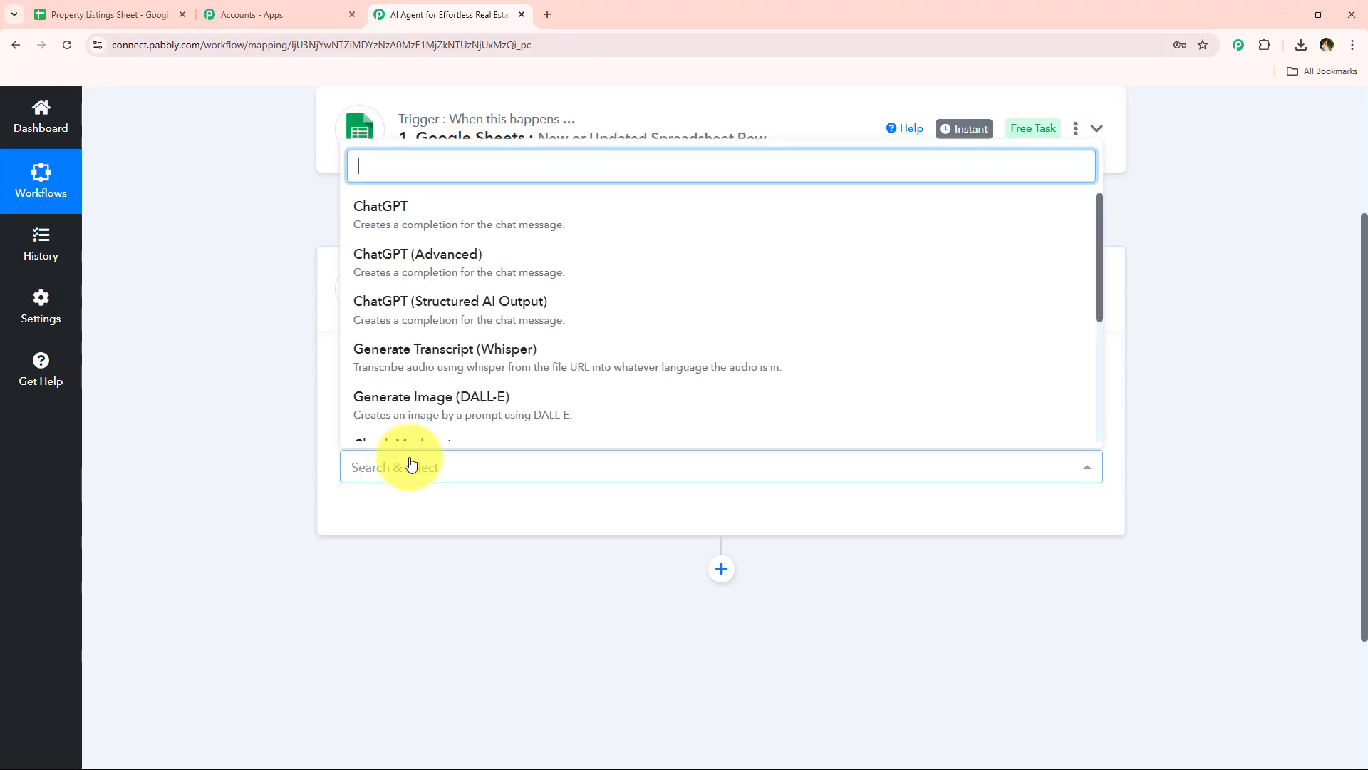
{"action": "left_click", "coordinate": [378, 221]}
Open the OpenAI account connection for the ChatGPT action and choose to add a new connection
{"action": "left_click", "coordinate": [388, 528]}
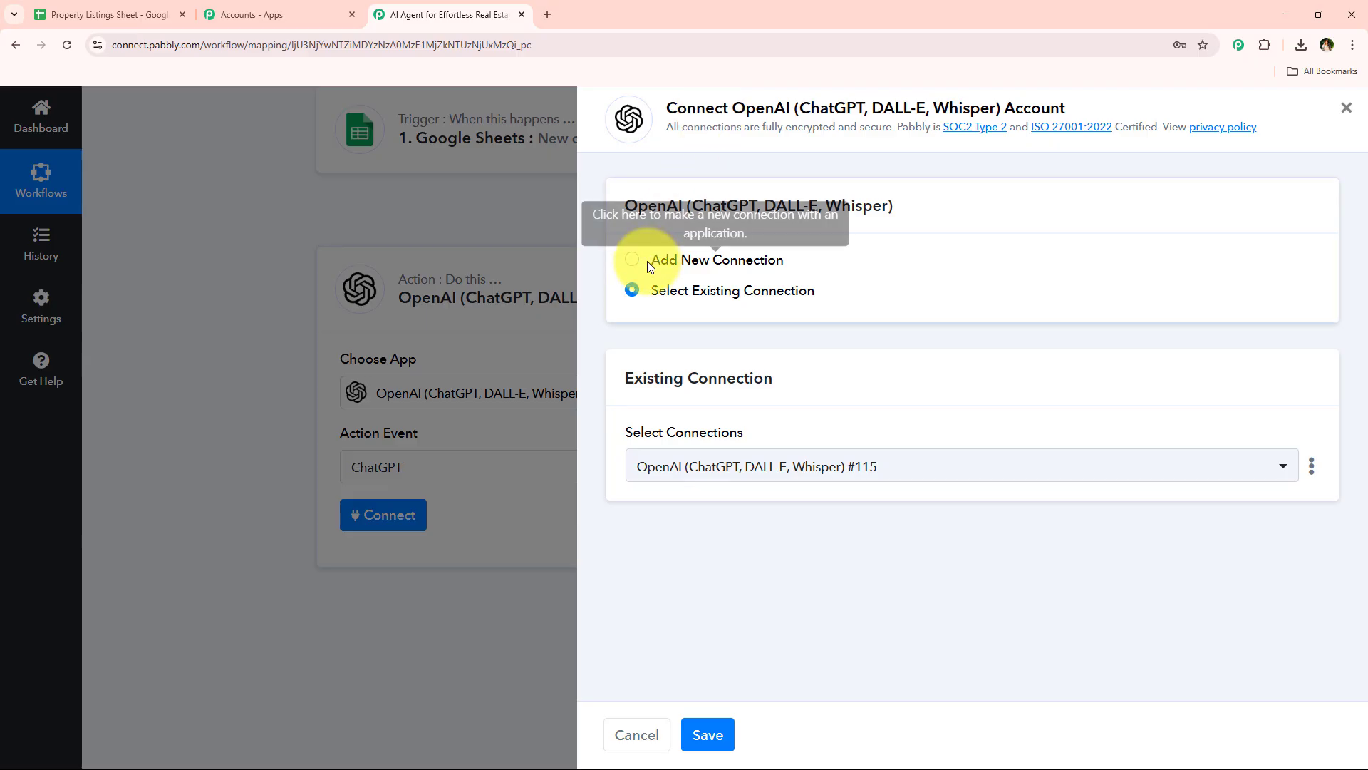
{"action": "left_click_drag", "start_coordinate": [647, 261], "coordinate": [667, 305]}
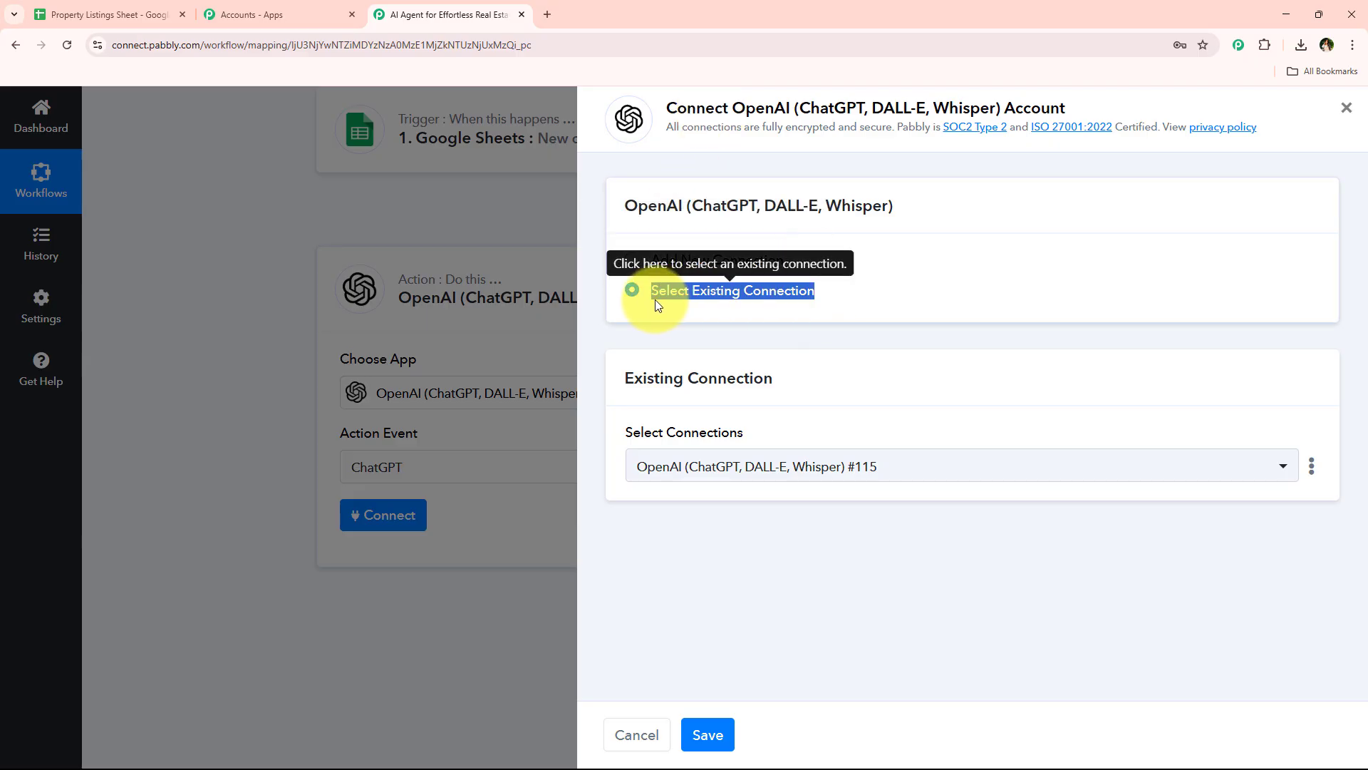
{"action": "left_click", "coordinate": [655, 299]}
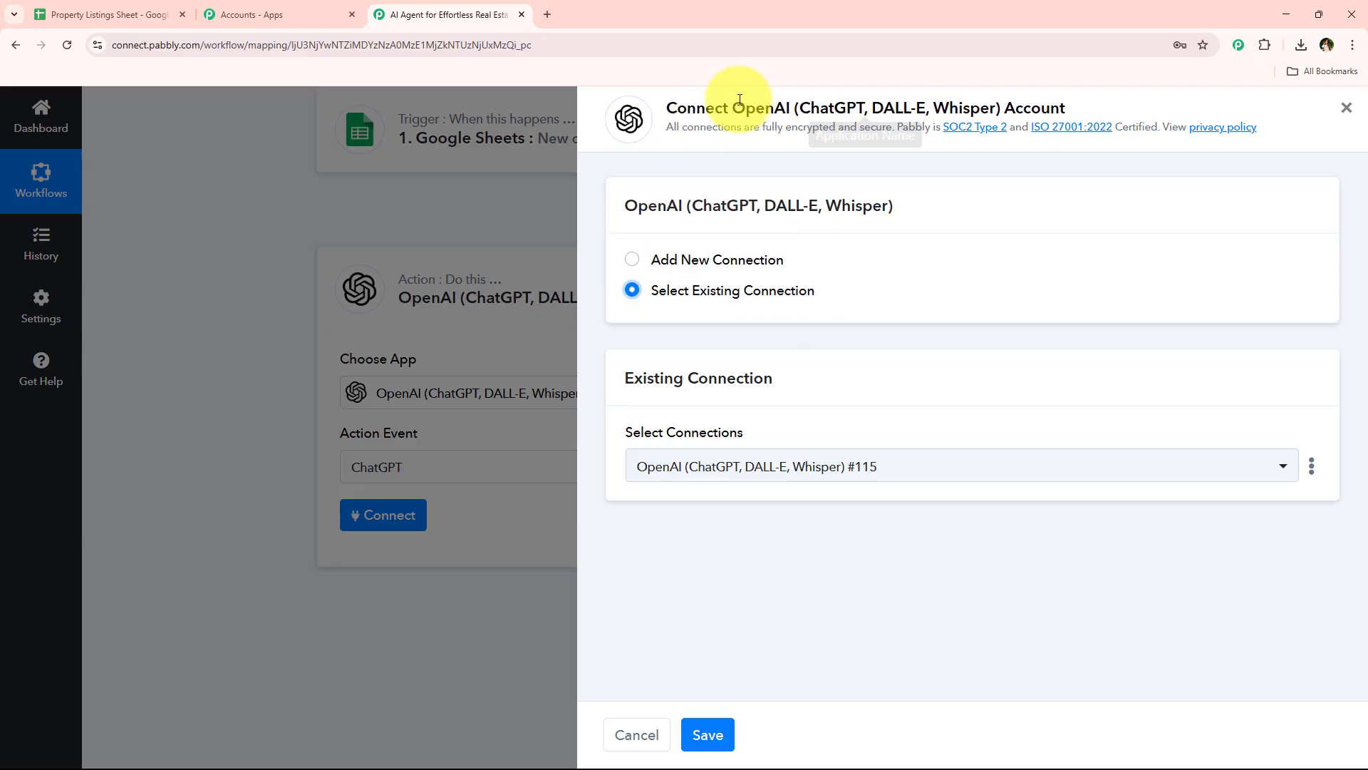
{"action": "left_click_drag", "start_coordinate": [733, 108], "coordinate": [800, 109]}
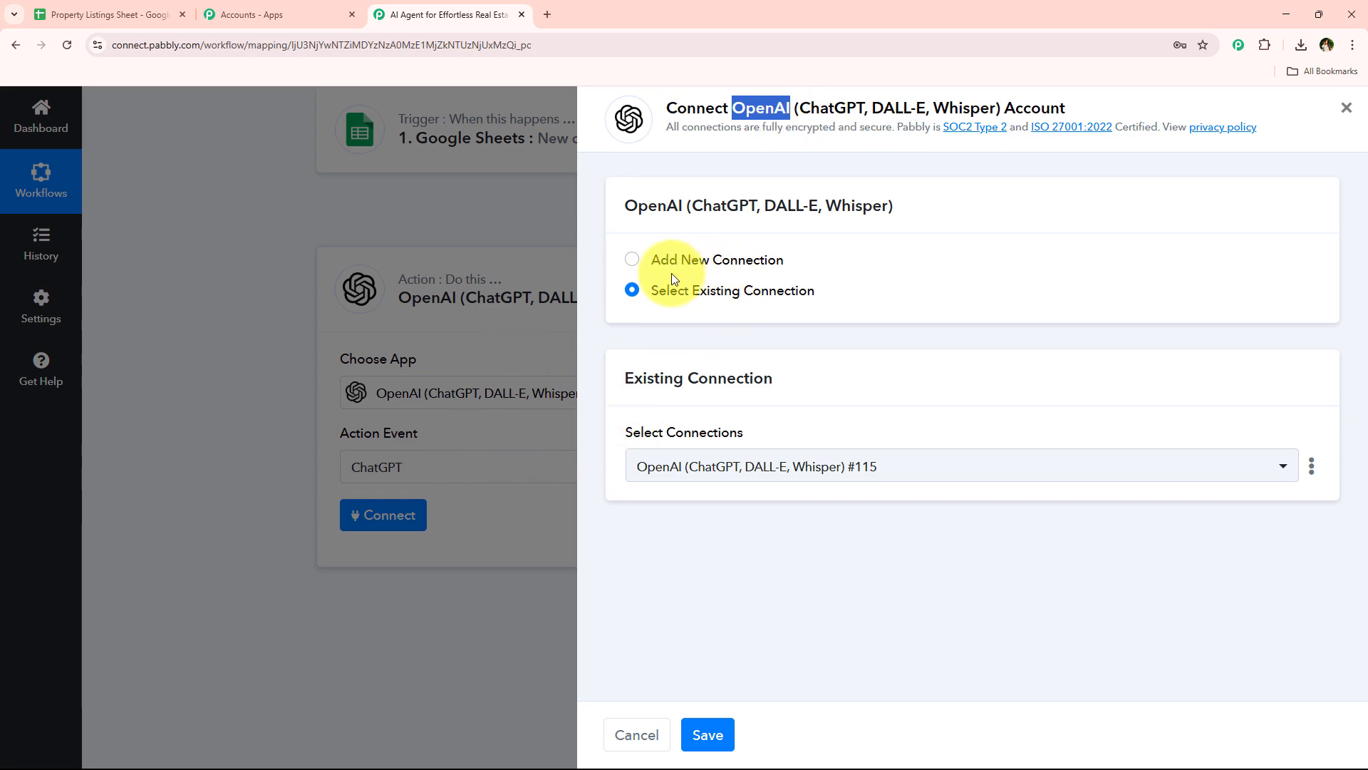
{"action": "left_click_drag", "start_coordinate": [651, 293], "coordinate": [821, 332]}
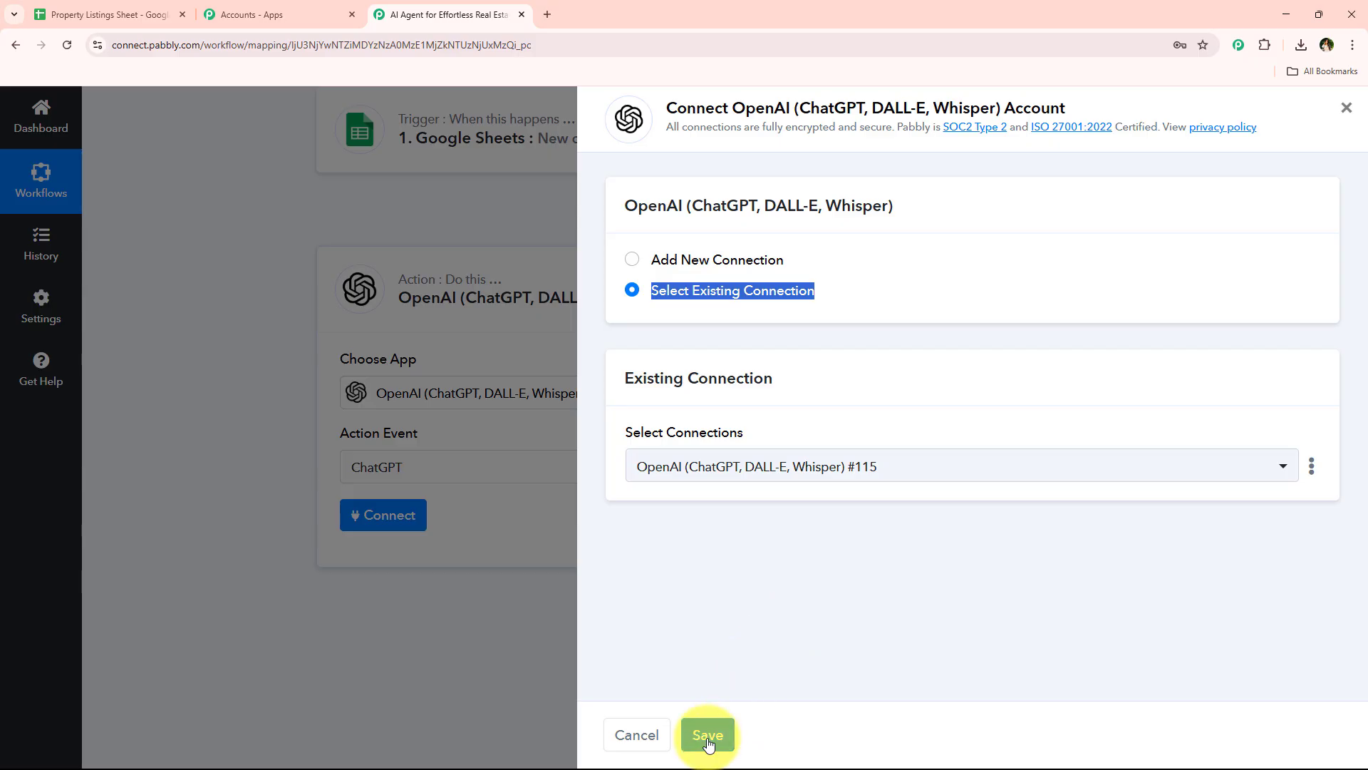
{"action": "left_click", "coordinate": [772, 556]}
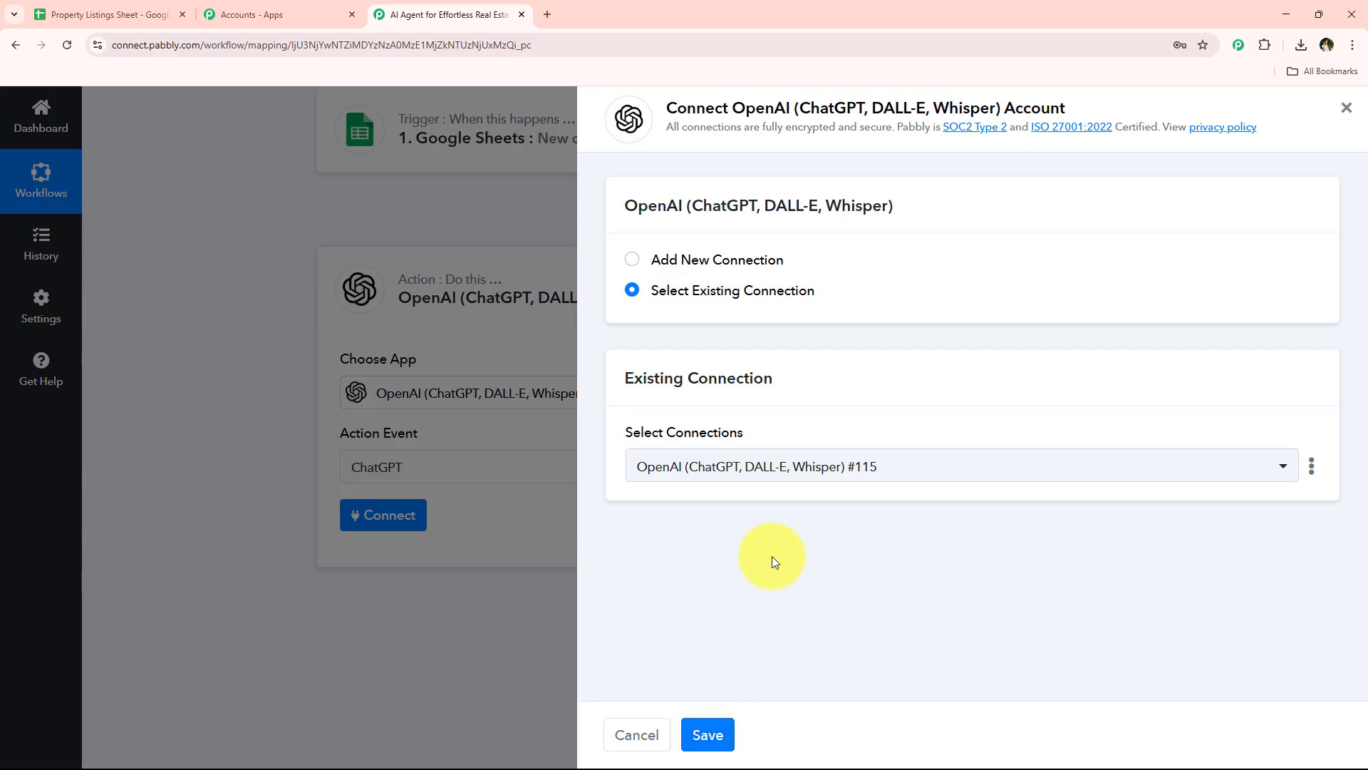
{"action": "left_click", "coordinate": [736, 256]}
Read the token instructions for the new OpenAI connection and open the linked OpenAI API Keys page
{"action": "left_click_drag", "start_coordinate": [638, 515], "coordinate": [747, 555]}
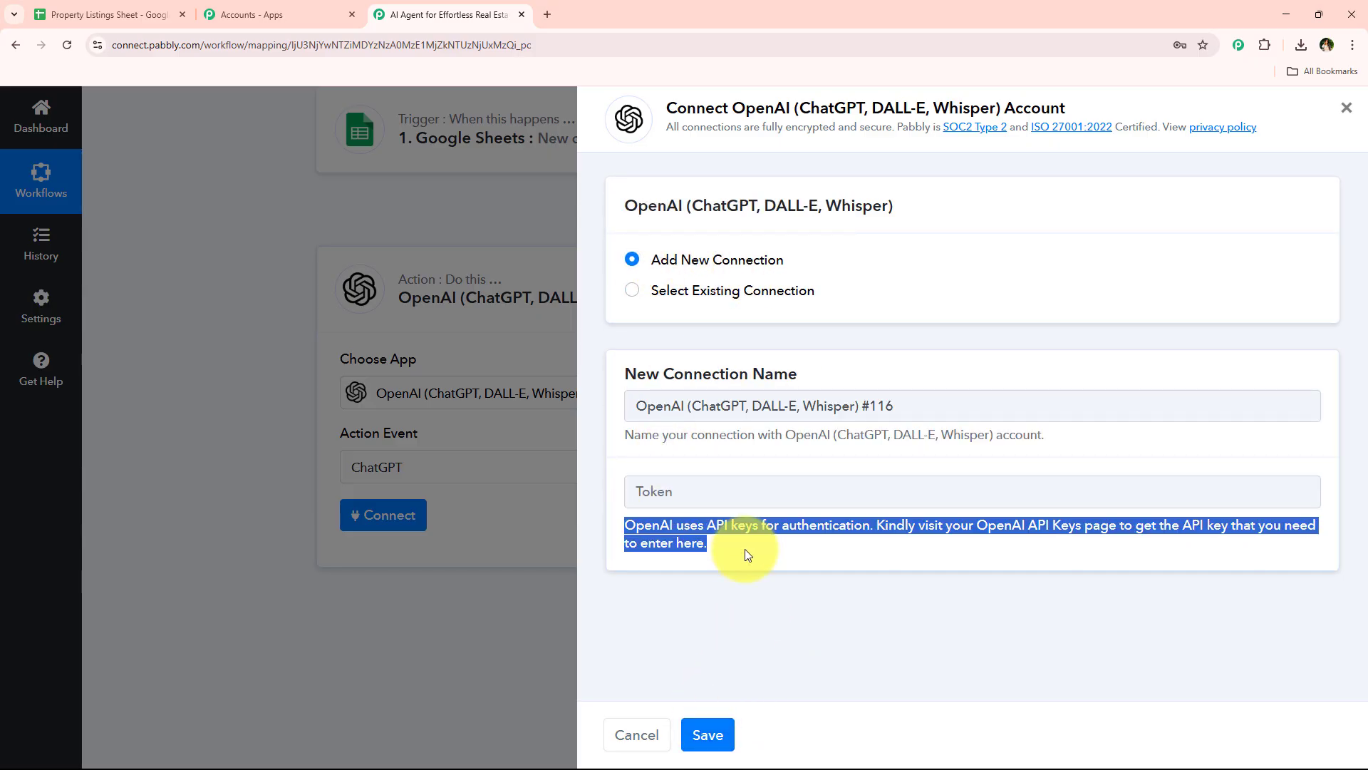
{"action": "left_click", "coordinate": [746, 549]}
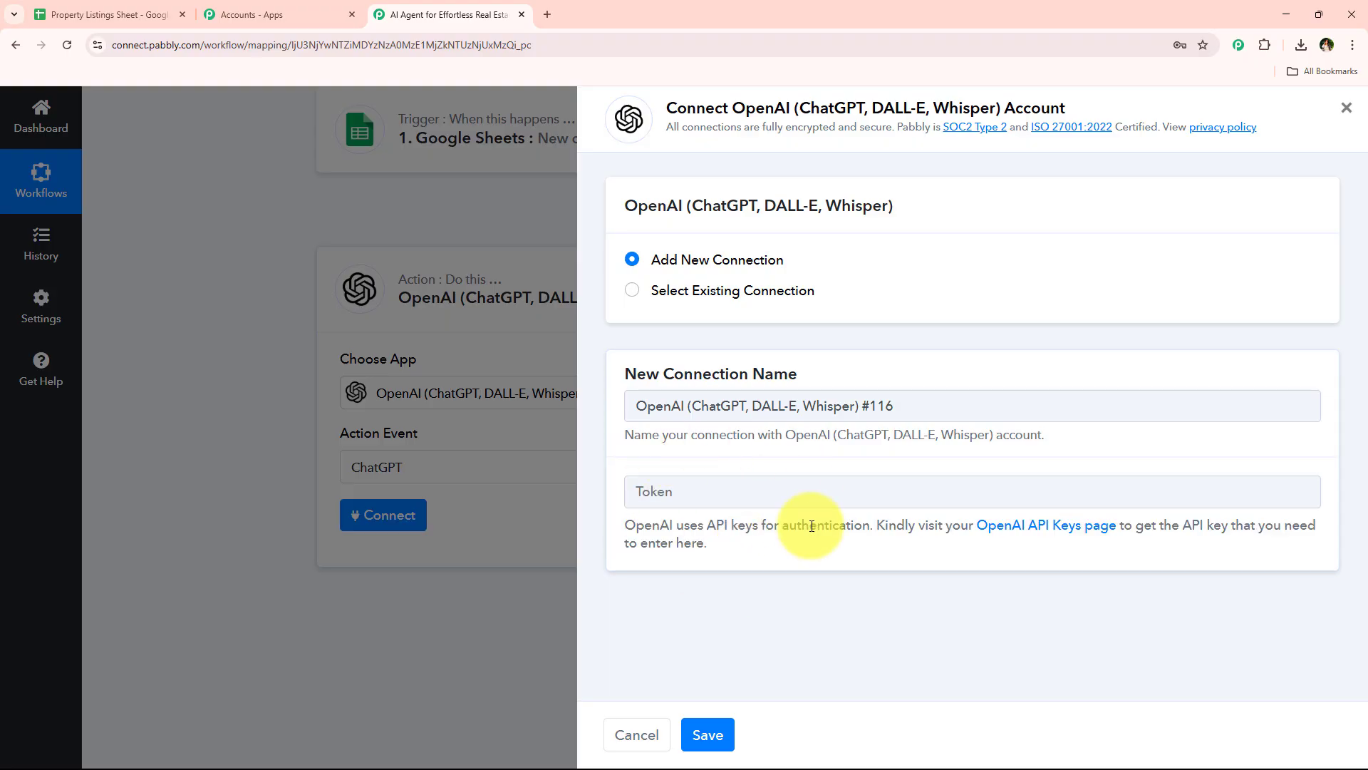
{"action": "left_click_drag", "start_coordinate": [877, 525], "coordinate": [1333, 530]}
{"action": "left_click", "coordinate": [1333, 530]}
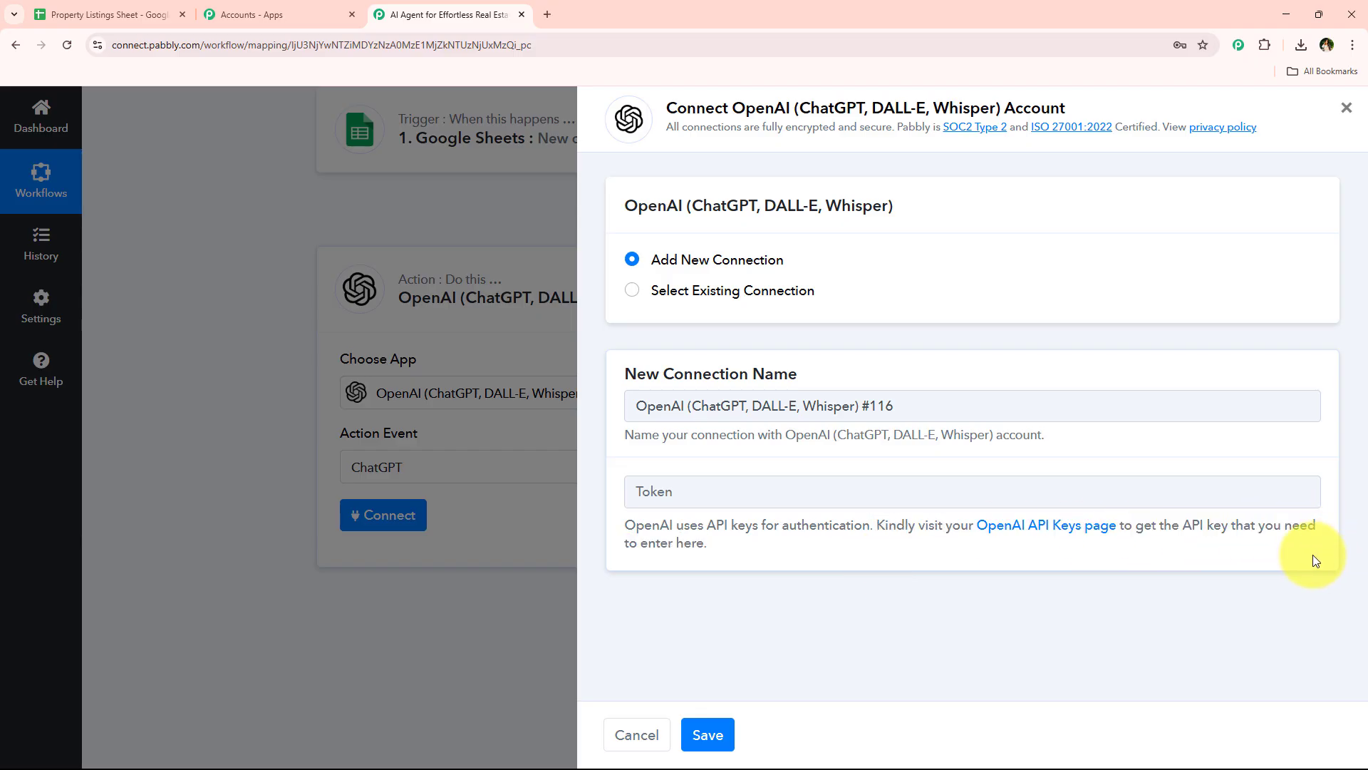
{"action": "left_click_drag", "start_coordinate": [607, 543], "coordinate": [712, 545]}
{"action": "left_click", "coordinate": [771, 579]}
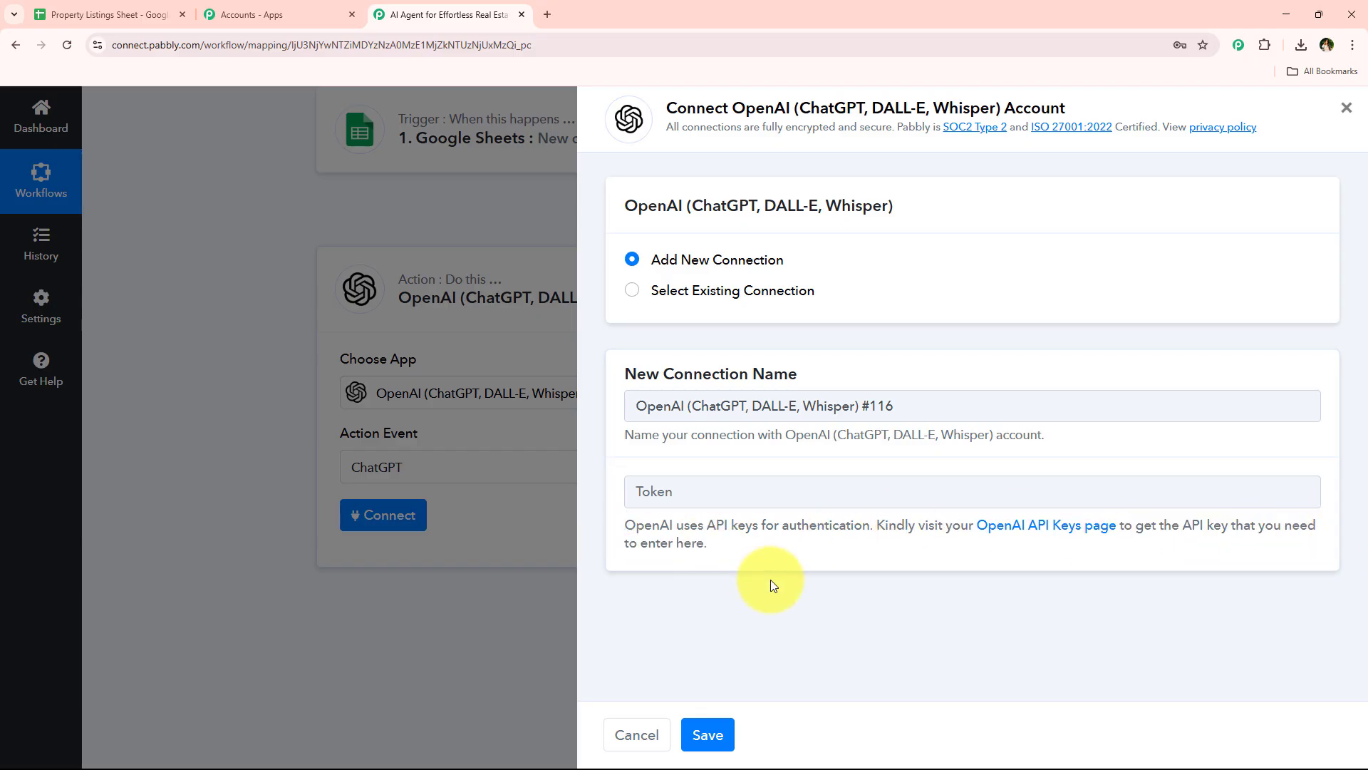
{"action": "left_click", "coordinate": [1044, 525]}
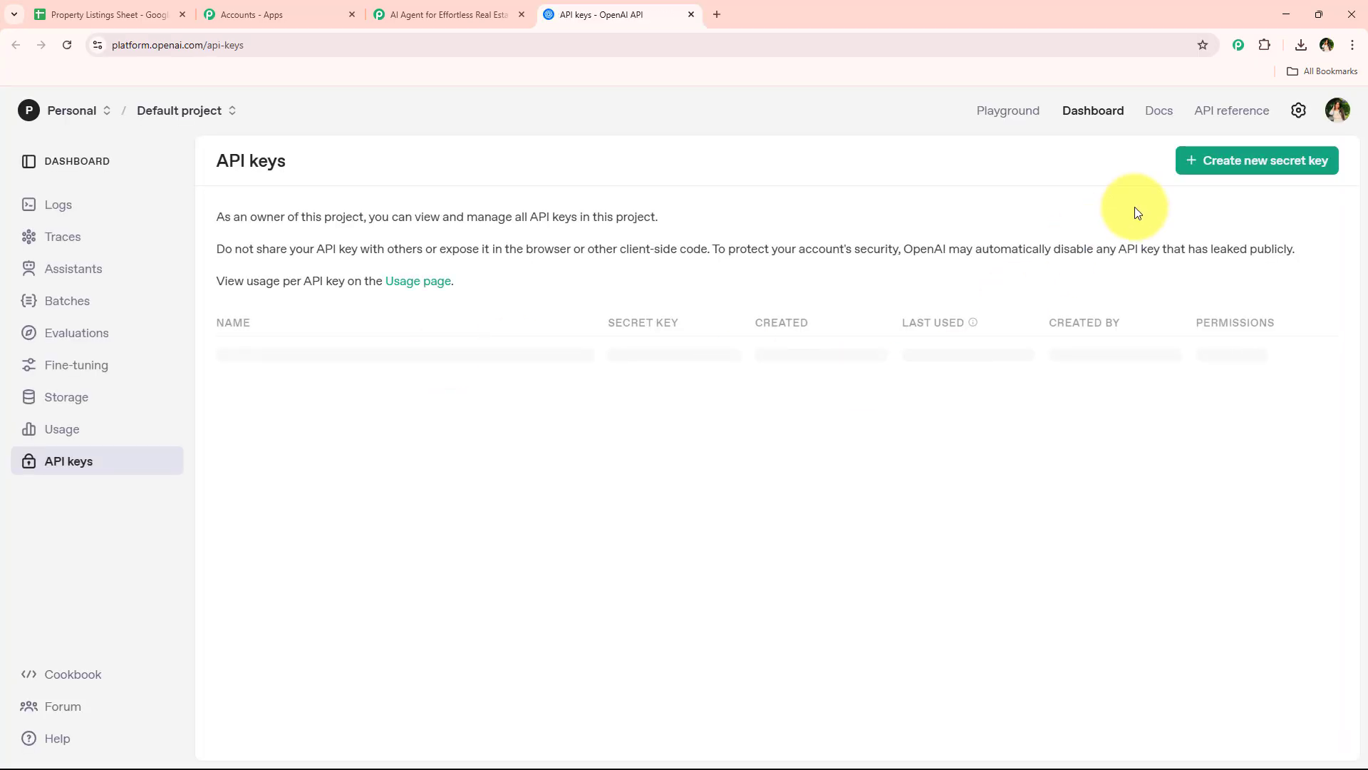
Create an OpenAI secret key named Real Estate Listing in Default project with All permissions, and copy the generated key
{"action": "left_click", "coordinate": [1236, 171]}
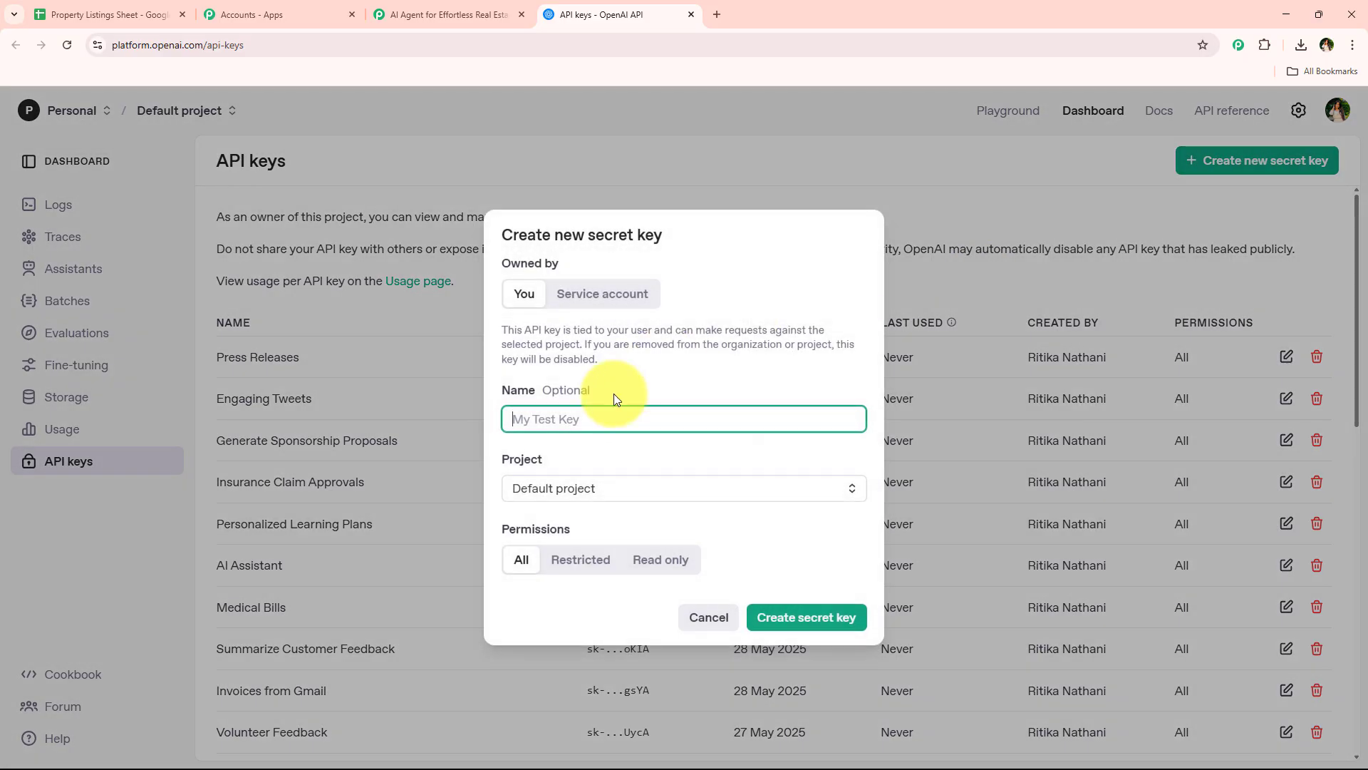
{"action": "key", "text": "ctrl+v"}
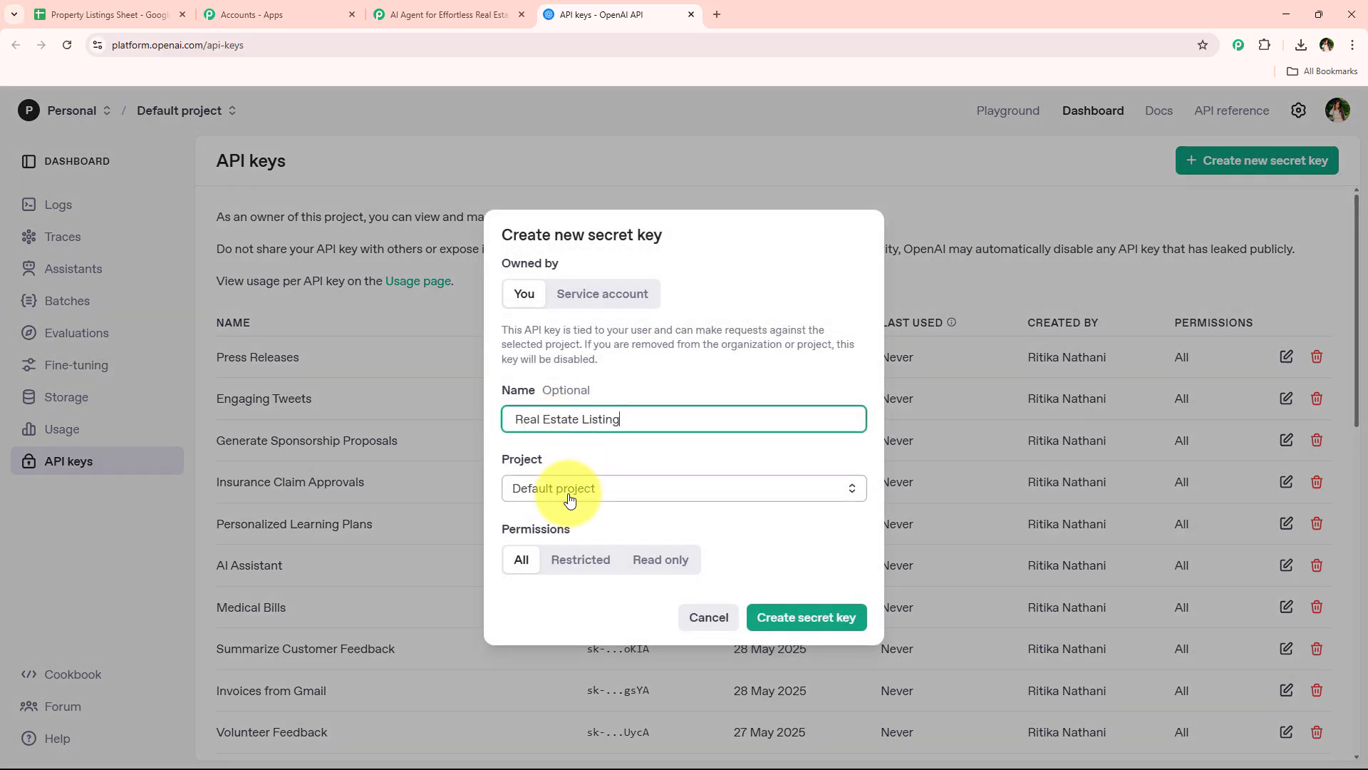
{"action": "left_click", "coordinate": [566, 492]}
{"action": "left_click", "coordinate": [641, 524]}
{"action": "left_click", "coordinate": [826, 620]}
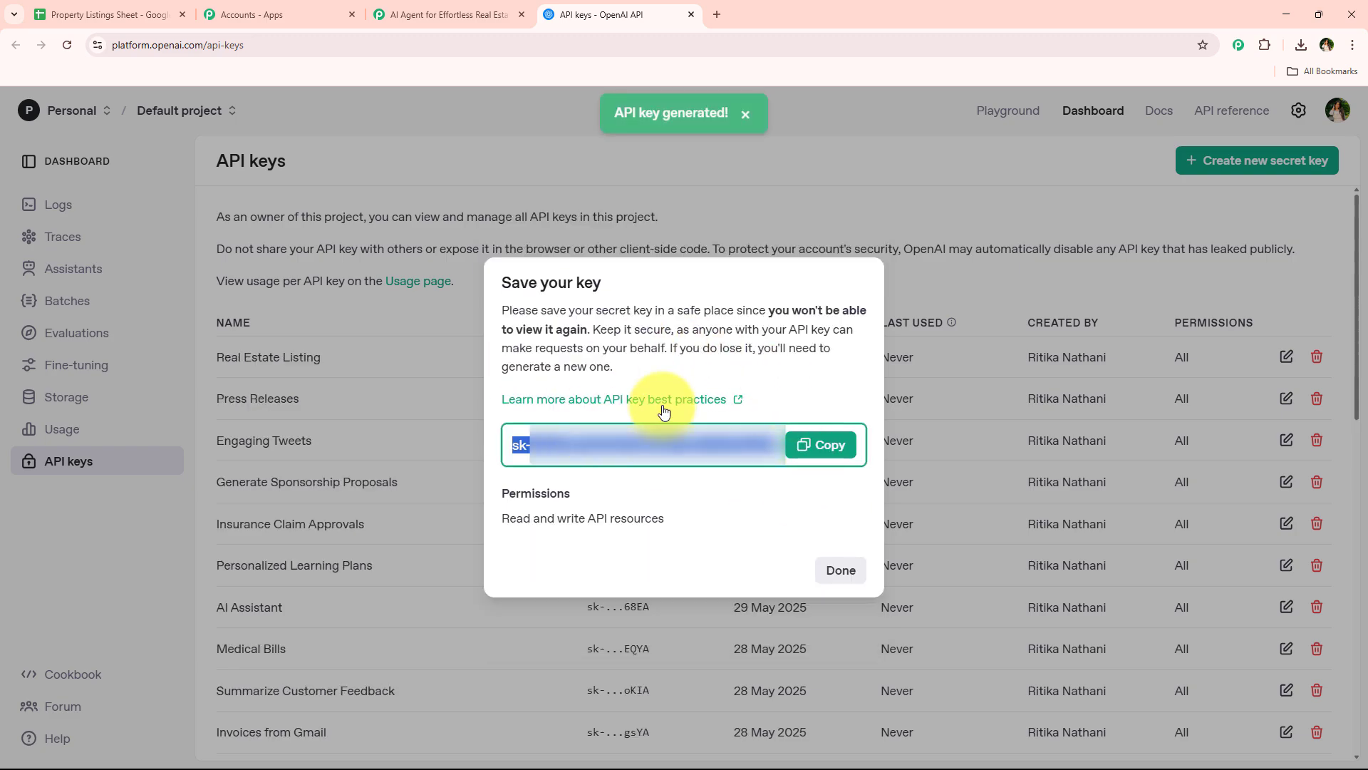
{"action": "left_click", "coordinate": [811, 462]}
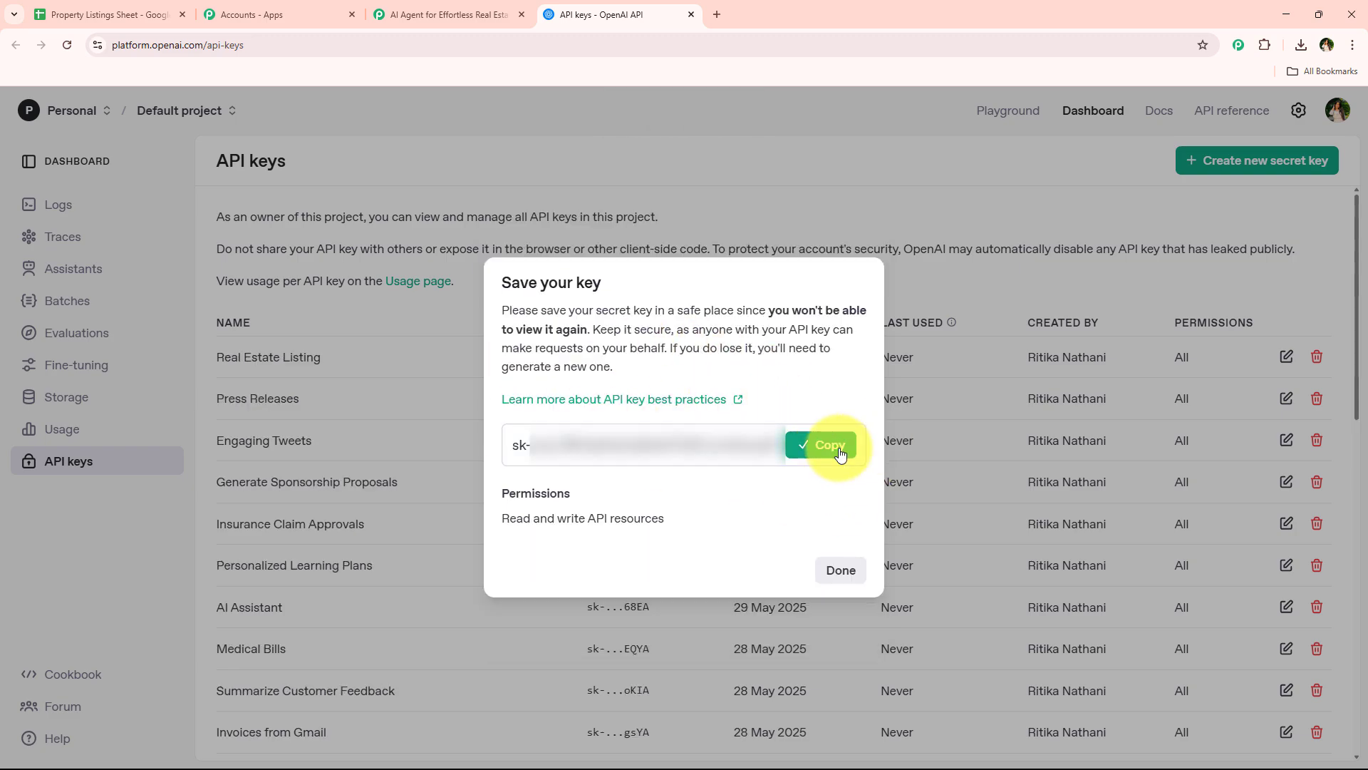
{"action": "left_click", "coordinate": [841, 574]}
Back in Pabbly Connect, paste the OpenAI API key as the new connection's token and save the connection
{"action": "left_click", "coordinate": [456, 14]}
{"action": "left_click", "coordinate": [692, 497]}
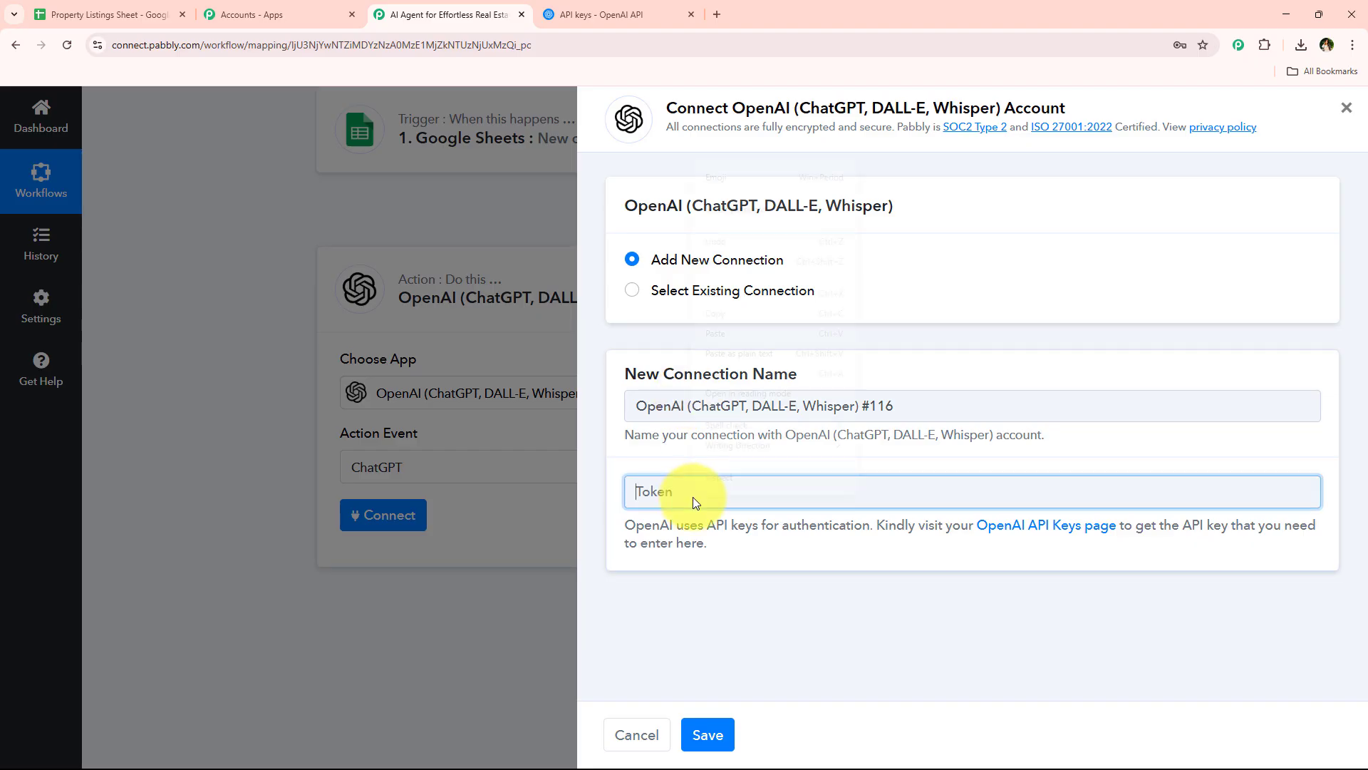
{"action": "right_click", "coordinate": [692, 498]}
{"action": "left_click", "coordinate": [759, 353]}
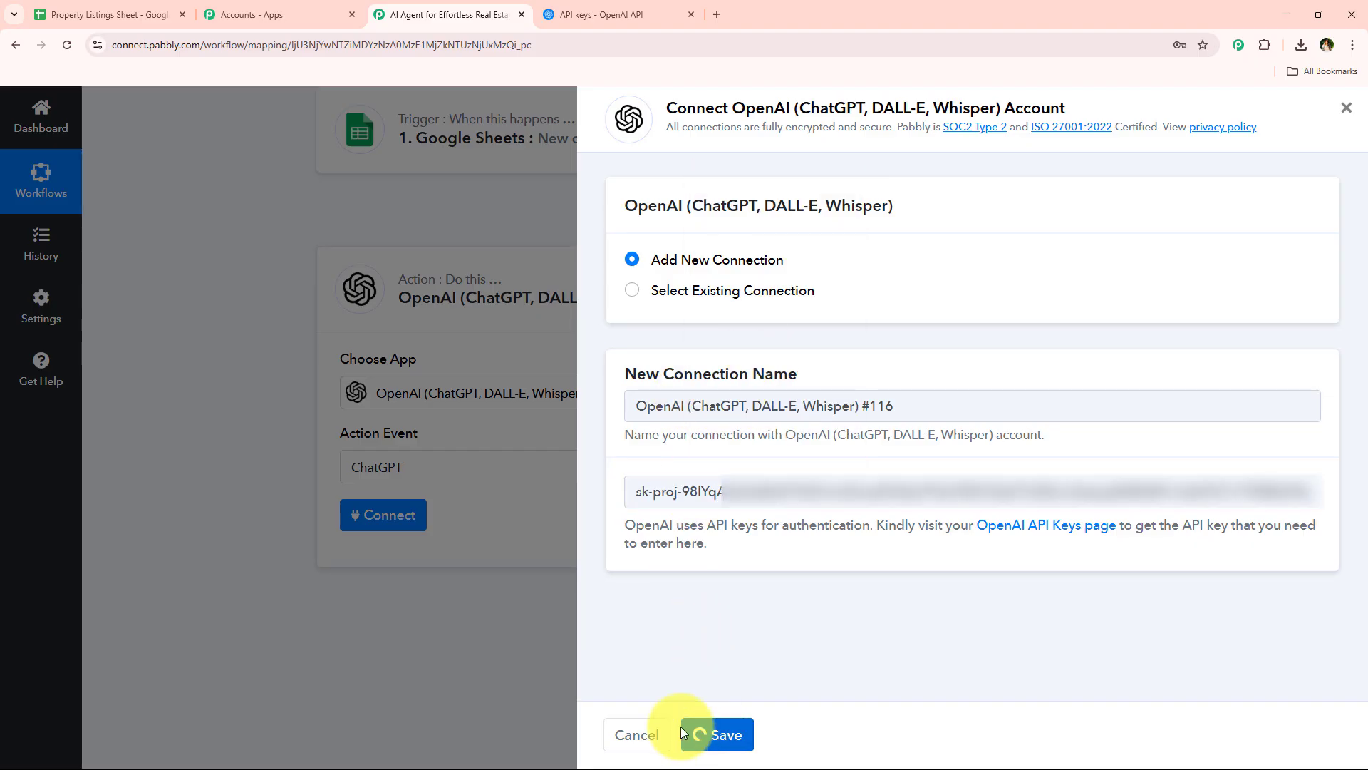
Review the AI model choices for the ChatGPT action and keep gpt-4 selected
{"action": "scroll", "coordinate": [311, 487], "scroll_direction": "down", "scroll_amount": 1}
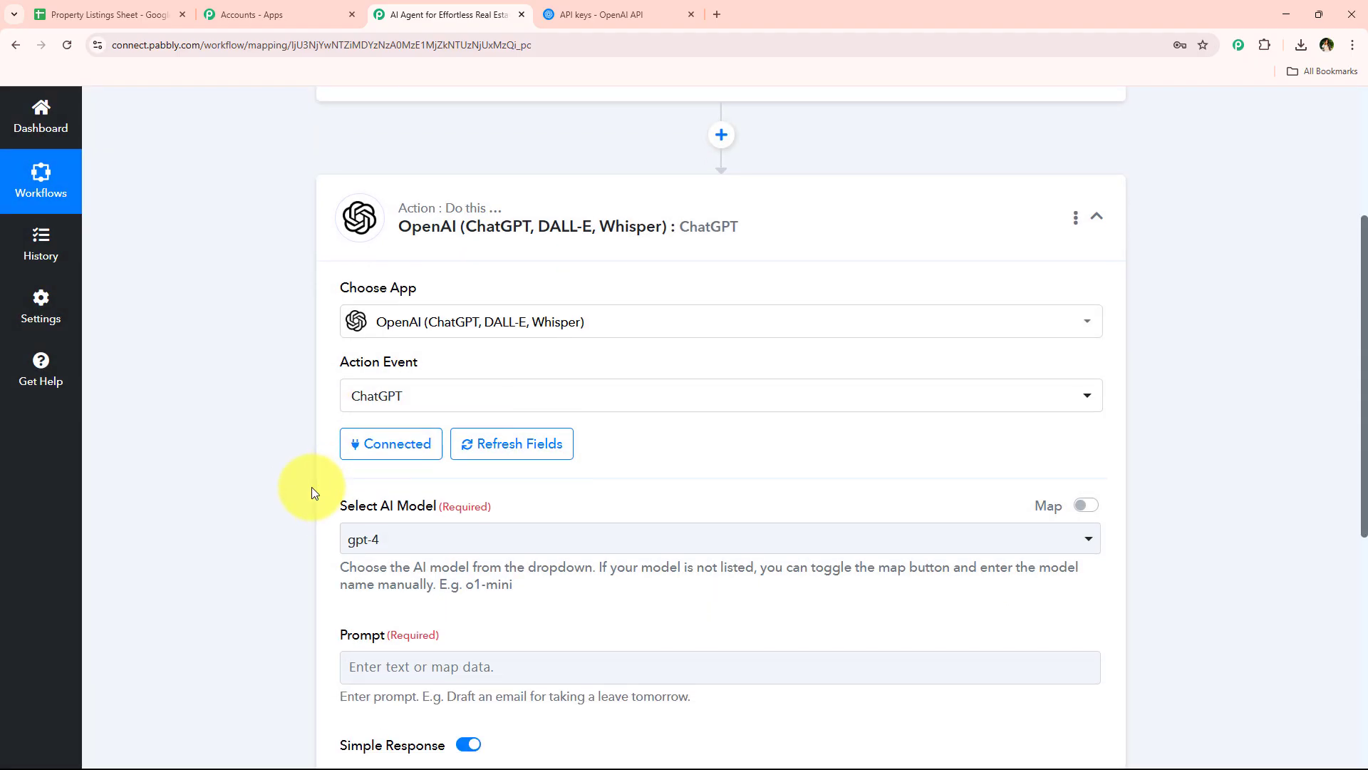
{"action": "scroll", "coordinate": [310, 486], "scroll_direction": "down", "scroll_amount": 1}
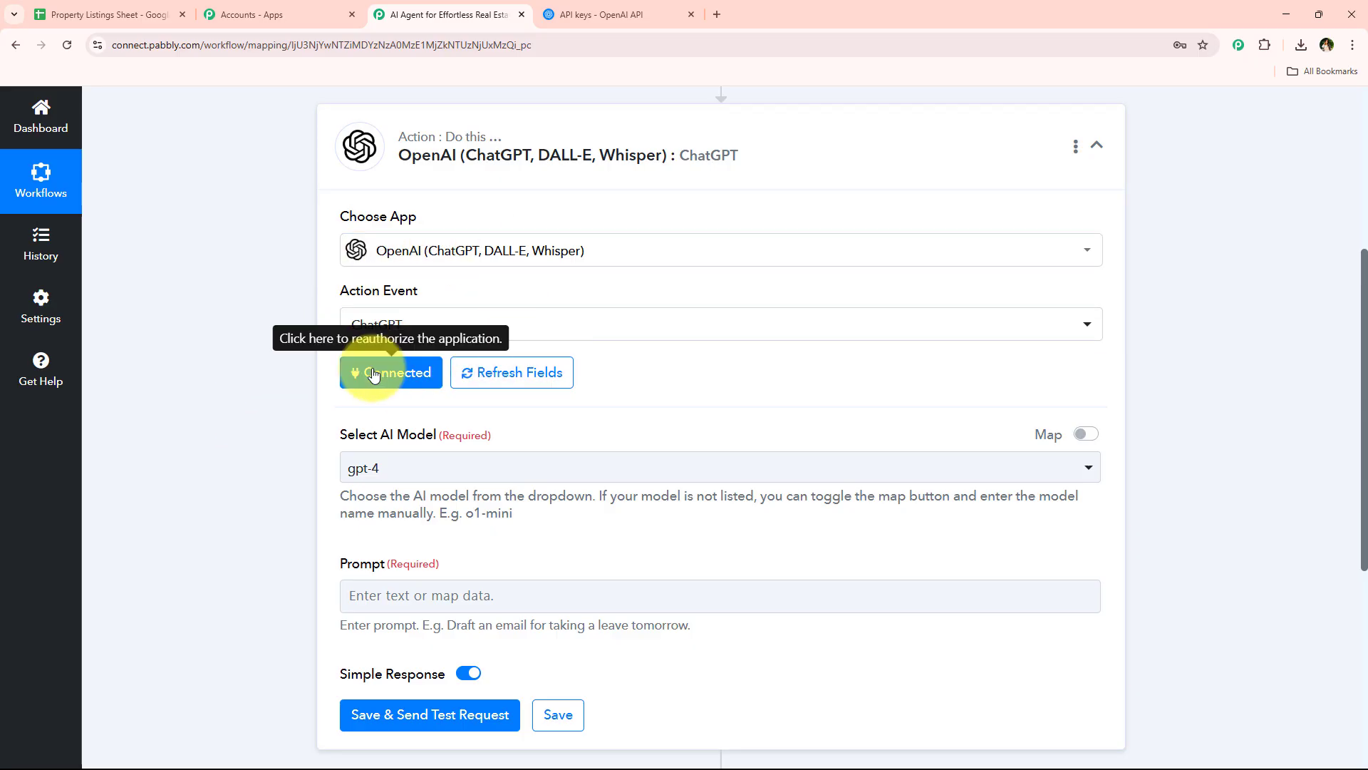
{"action": "scroll", "coordinate": [261, 449], "scroll_direction": "down", "scroll_amount": 4}
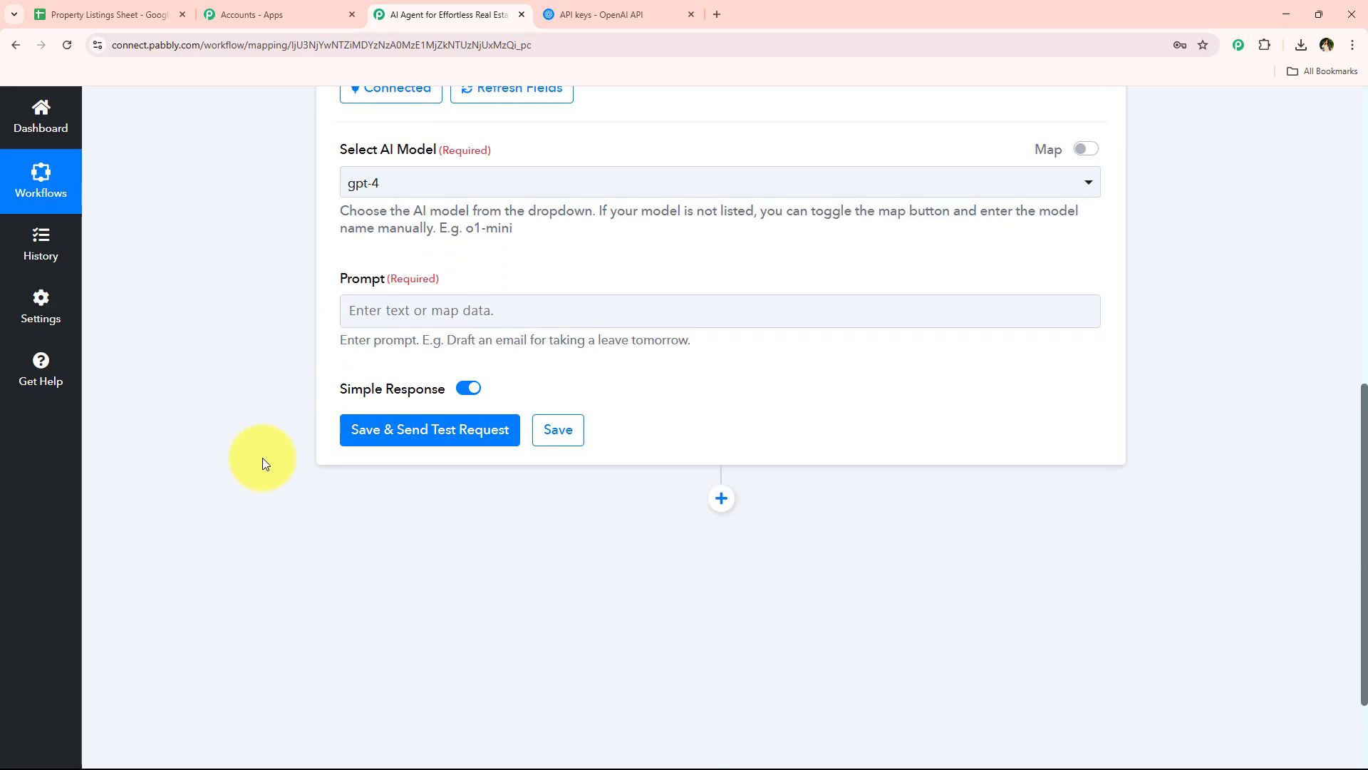
{"action": "scroll", "coordinate": [262, 458], "scroll_direction": "up", "scroll_amount": 3}
{"action": "triple_click", "coordinate": [436, 362]}
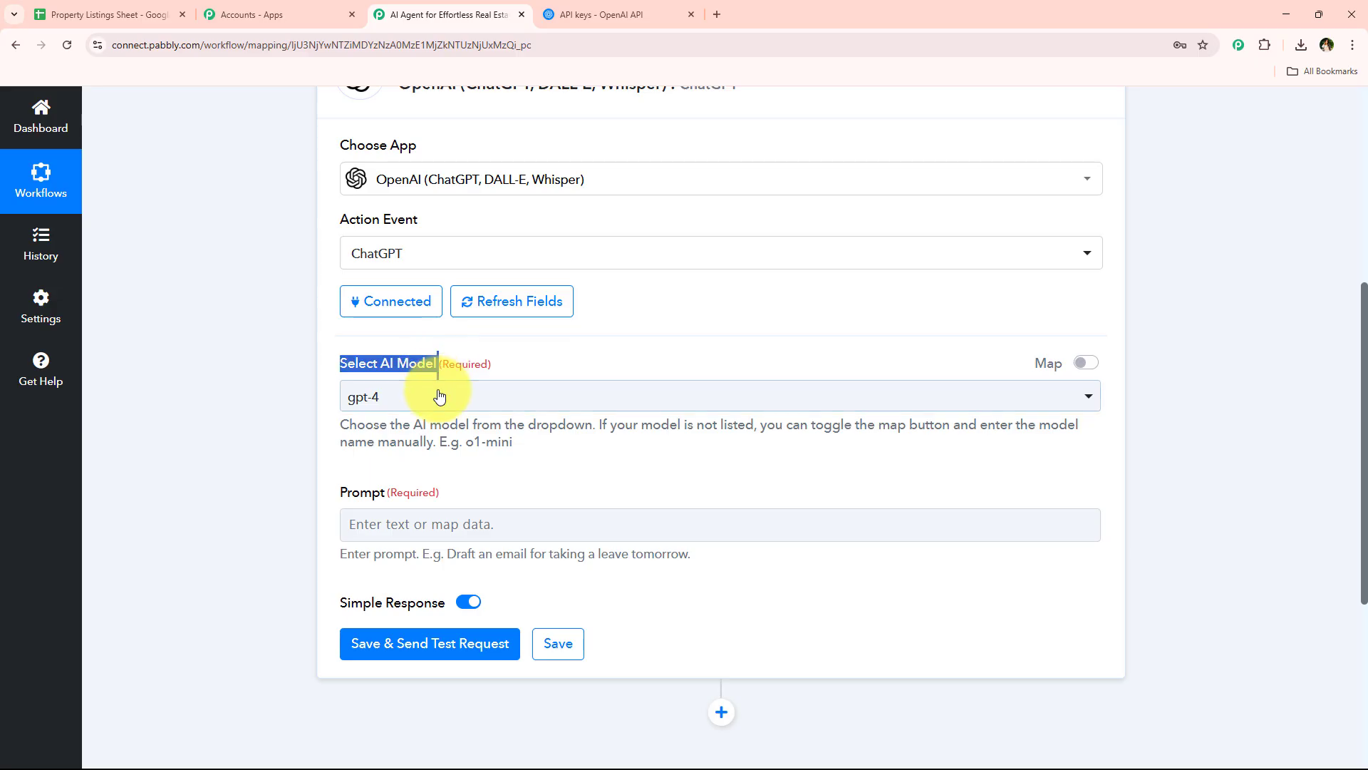
{"action": "left_click", "coordinate": [438, 396]}
{"action": "left_click", "coordinate": [762, 476]}
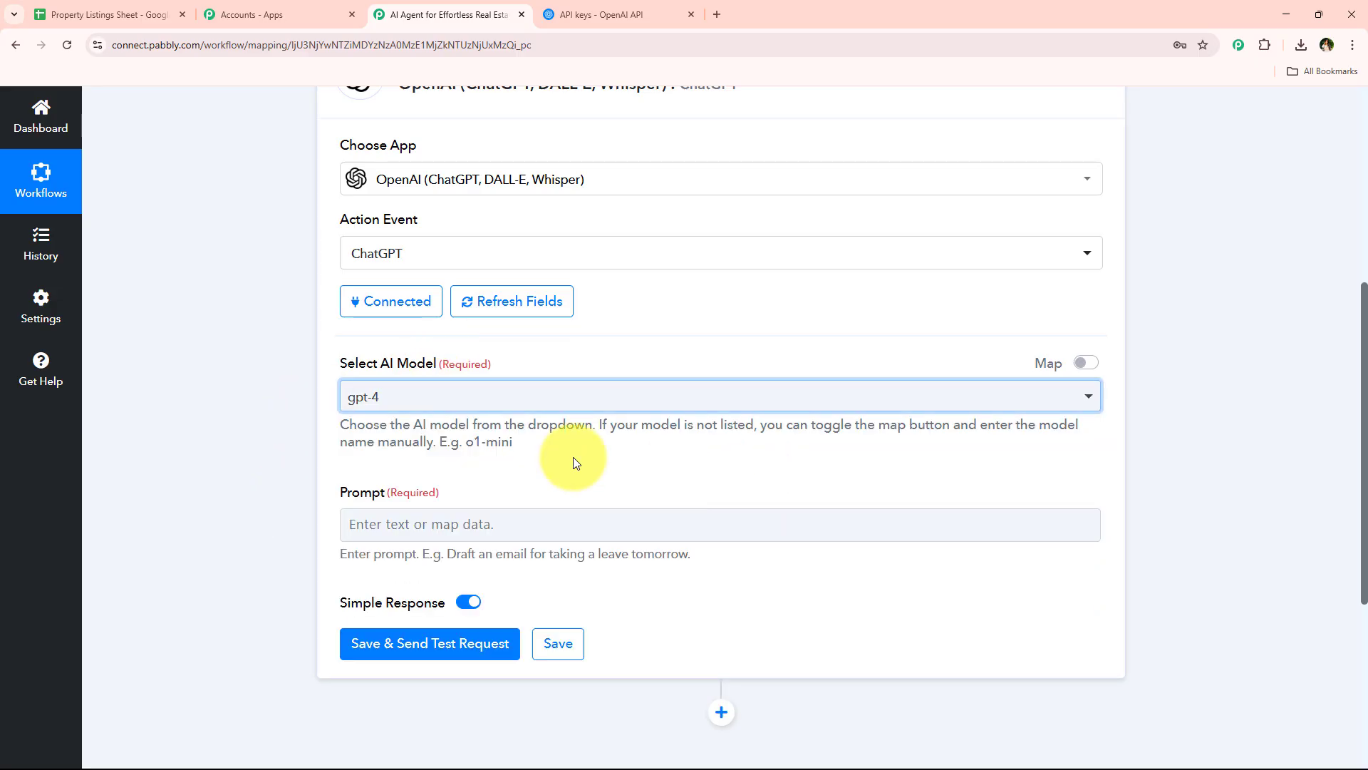
{"action": "left_click", "coordinate": [513, 403]}
{"action": "scroll", "coordinate": [513, 534], "scroll_direction": "down", "scroll_amount": 4}
{"action": "left_click", "coordinate": [317, 536]}
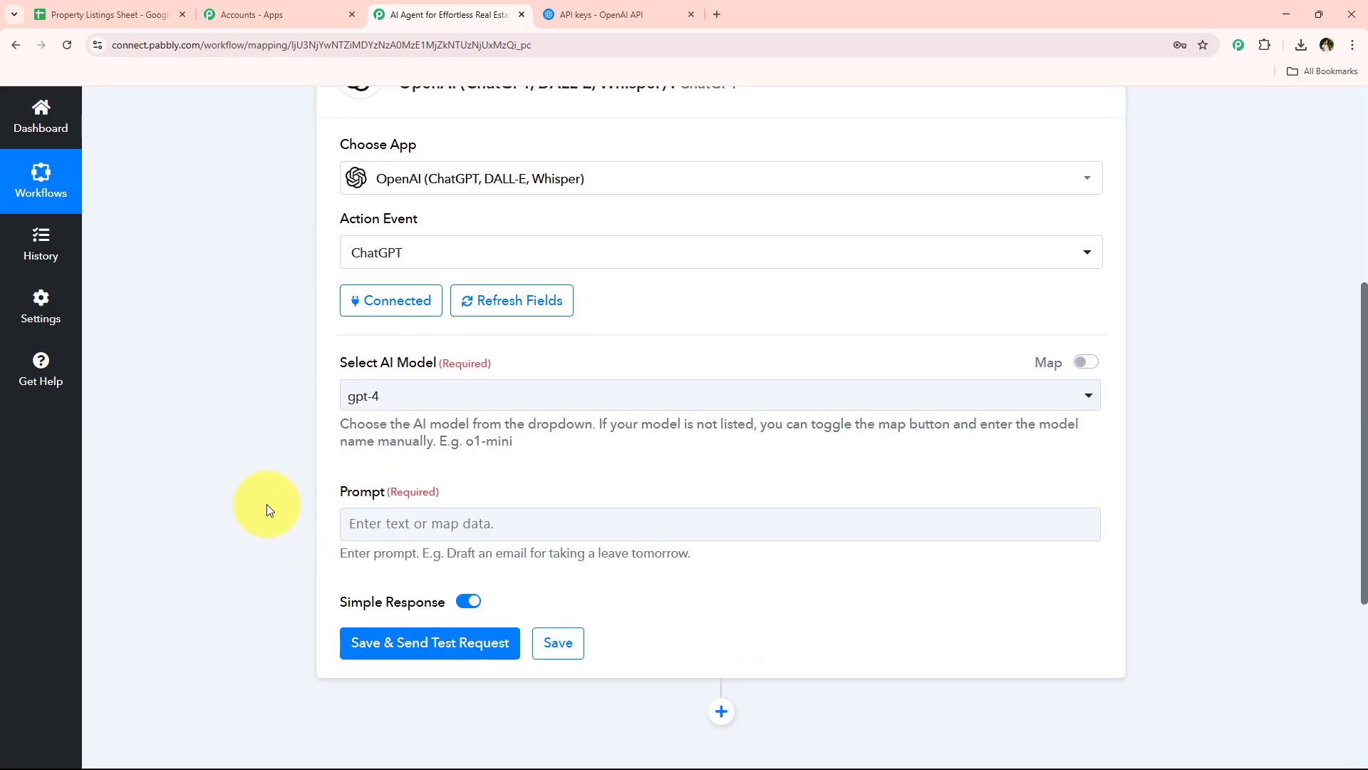
Enter a ChatGPT prompt requesting an engaging, trustworthy, professional English real estate listing from a copywriter, with empty labels from Property Title through Target Audience
{"action": "scroll", "coordinate": [267, 503], "scroll_direction": "down", "scroll_amount": 3}
{"action": "scroll", "coordinate": [224, 337], "scroll_direction": "down", "scroll_amount": 2}
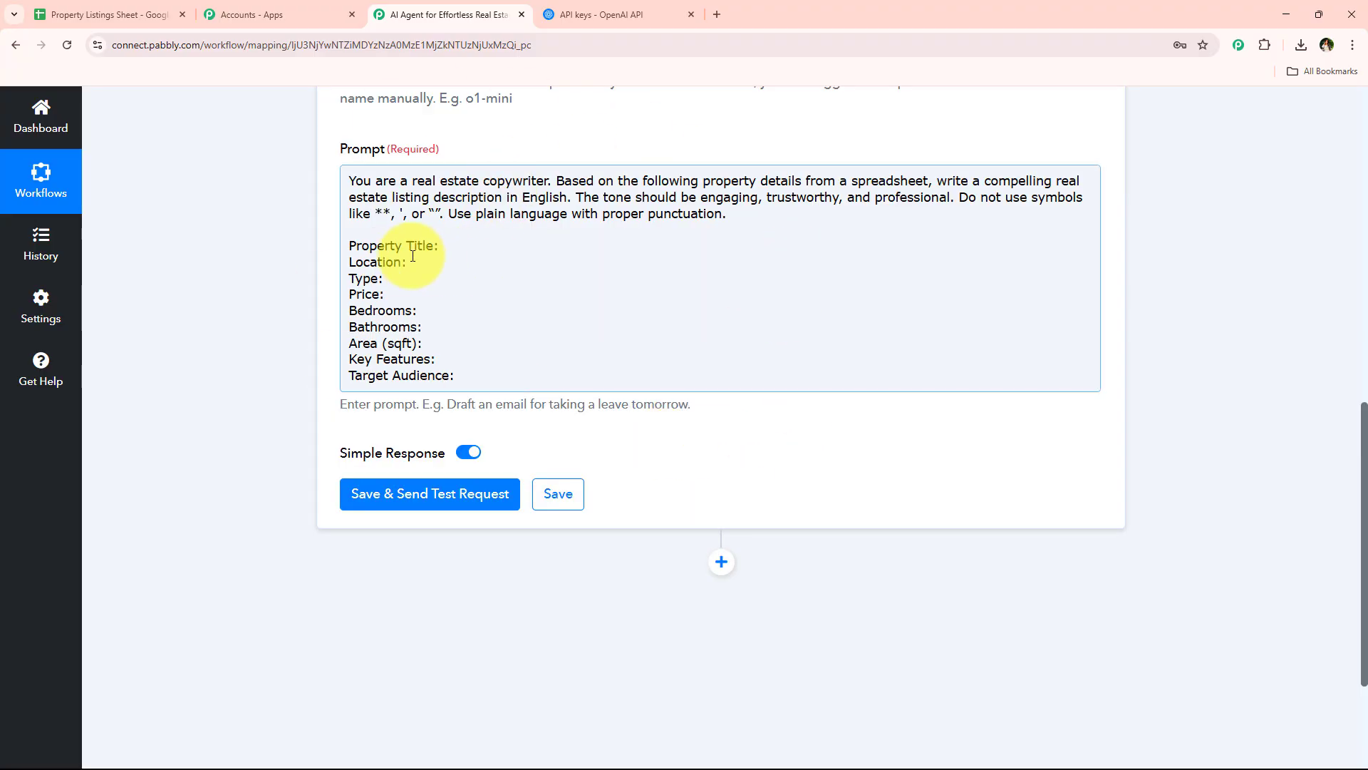
{"action": "left_click", "coordinate": [472, 248]}
{"action": "left_click", "coordinate": [474, 311]}
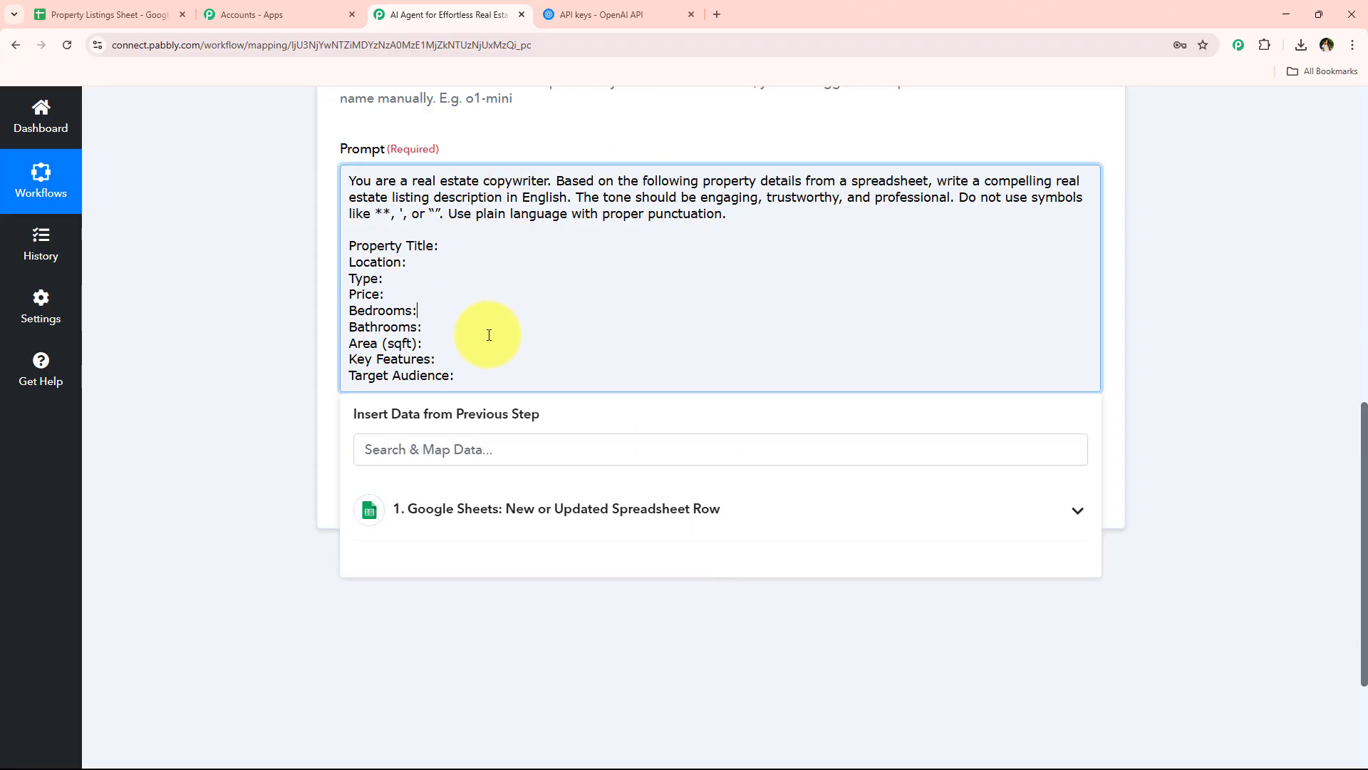
Map the Property Title value from the Google Sheets trigger after the Property Title label in the ChatGPT prompt
{"action": "left_click", "coordinate": [516, 248]}
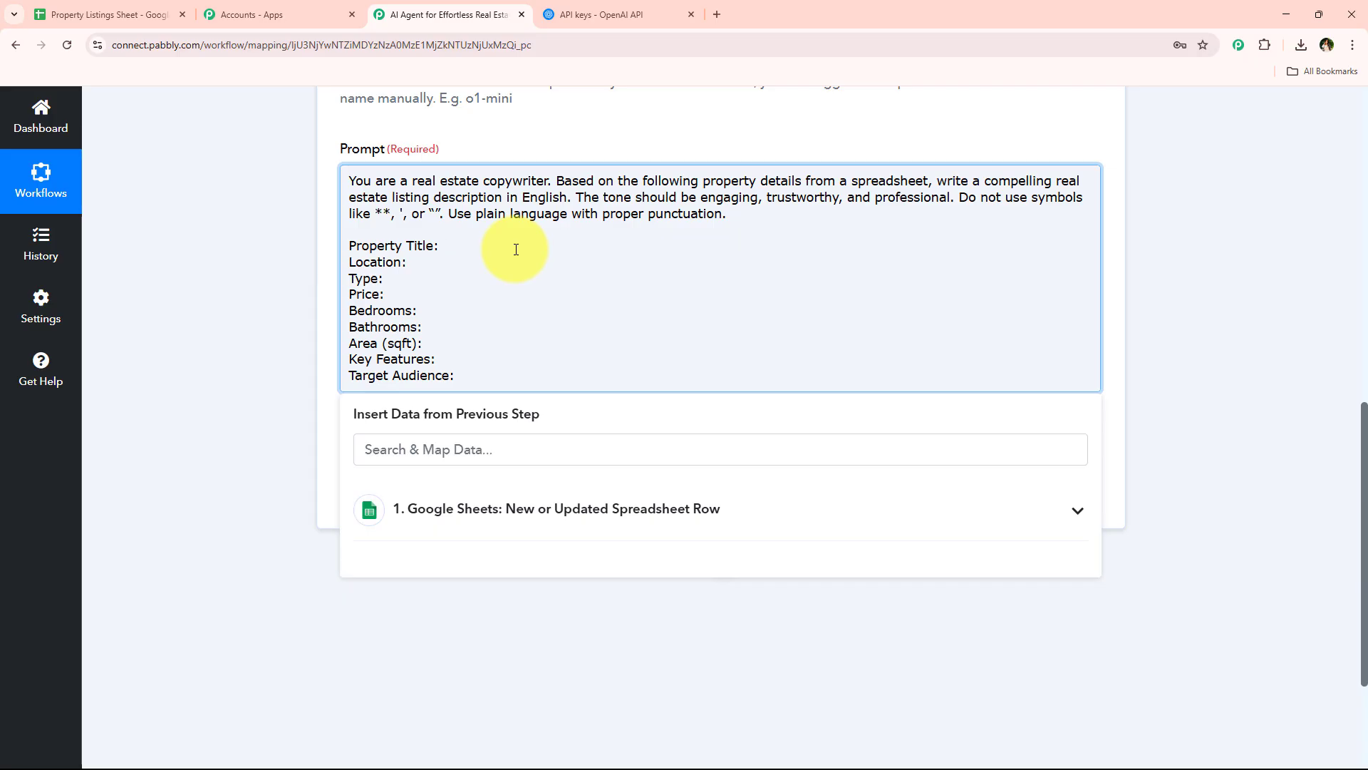
{"action": "scroll", "coordinate": [411, 305], "scroll_direction": "down", "scroll_amount": 1}
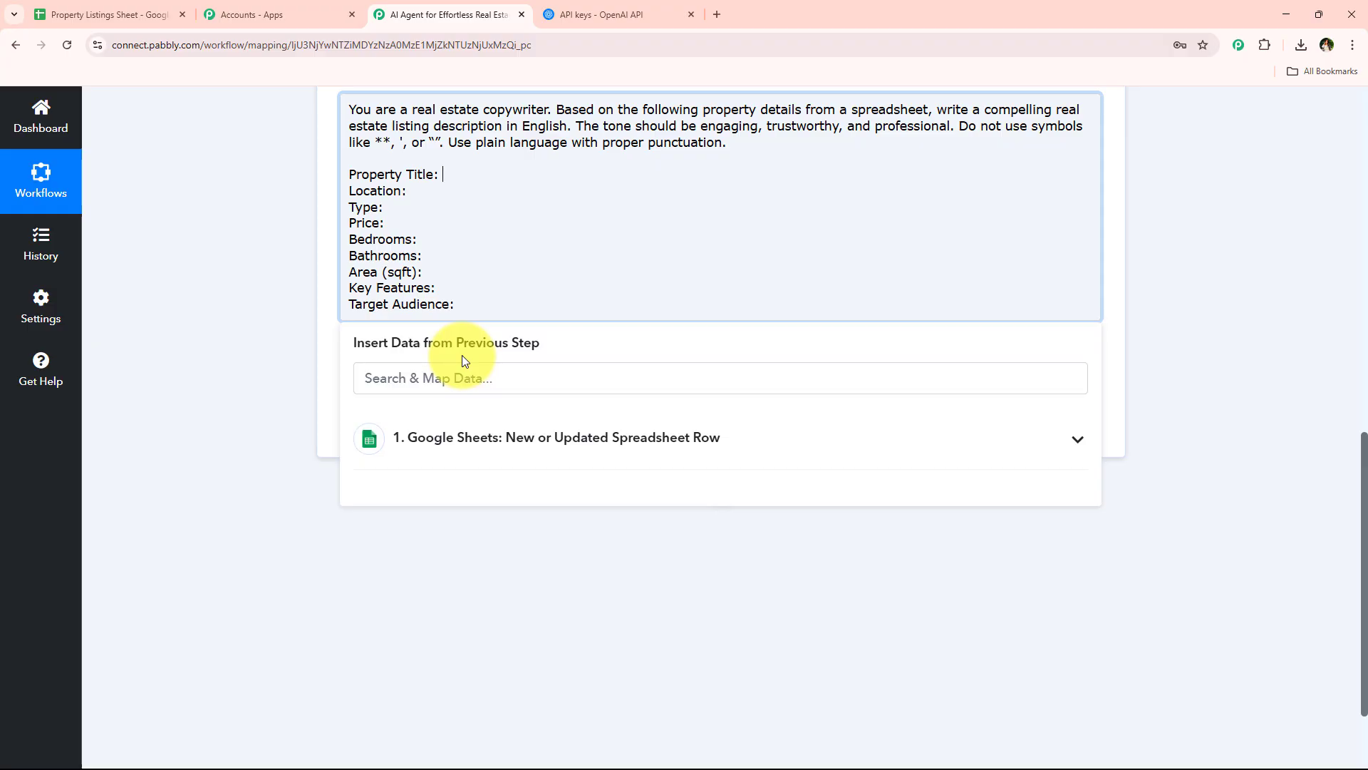
{"action": "left_click", "coordinate": [476, 437]}
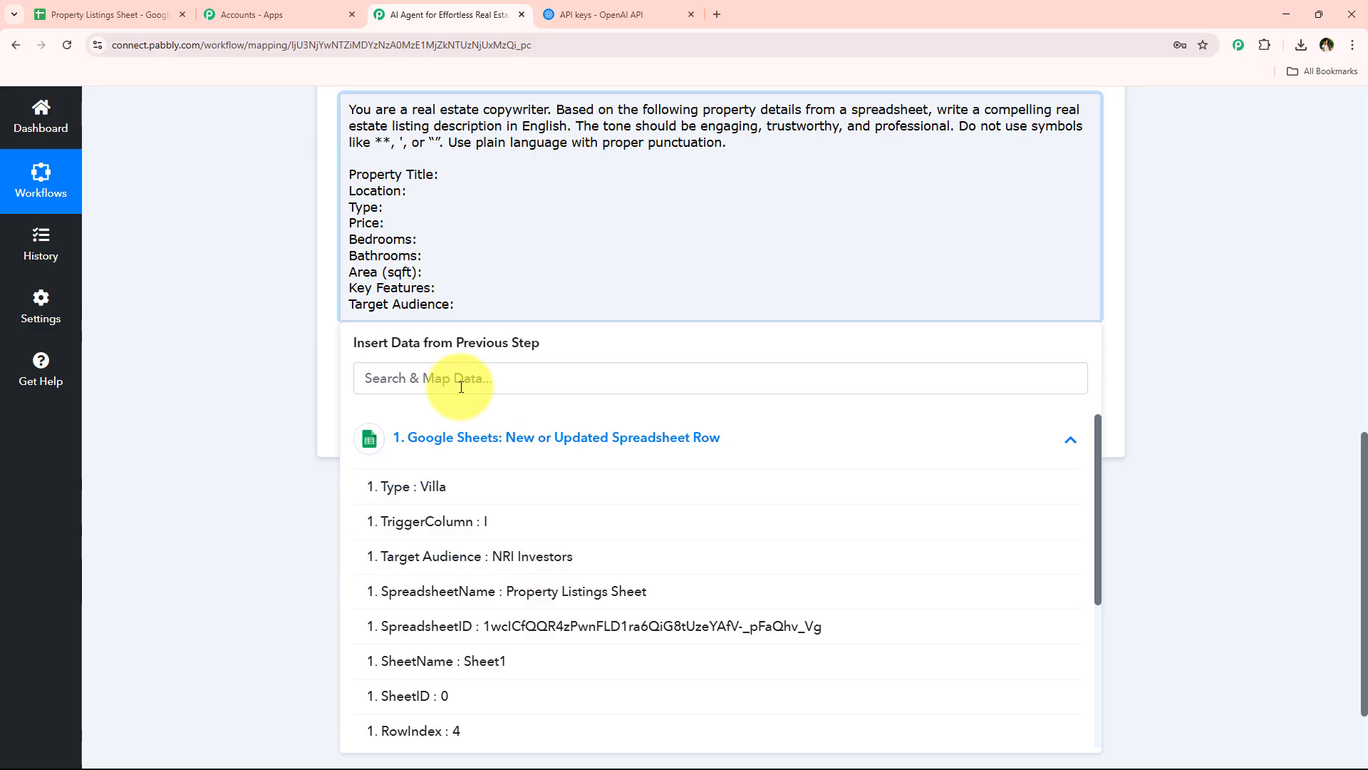
{"action": "left_click", "coordinate": [484, 176]}
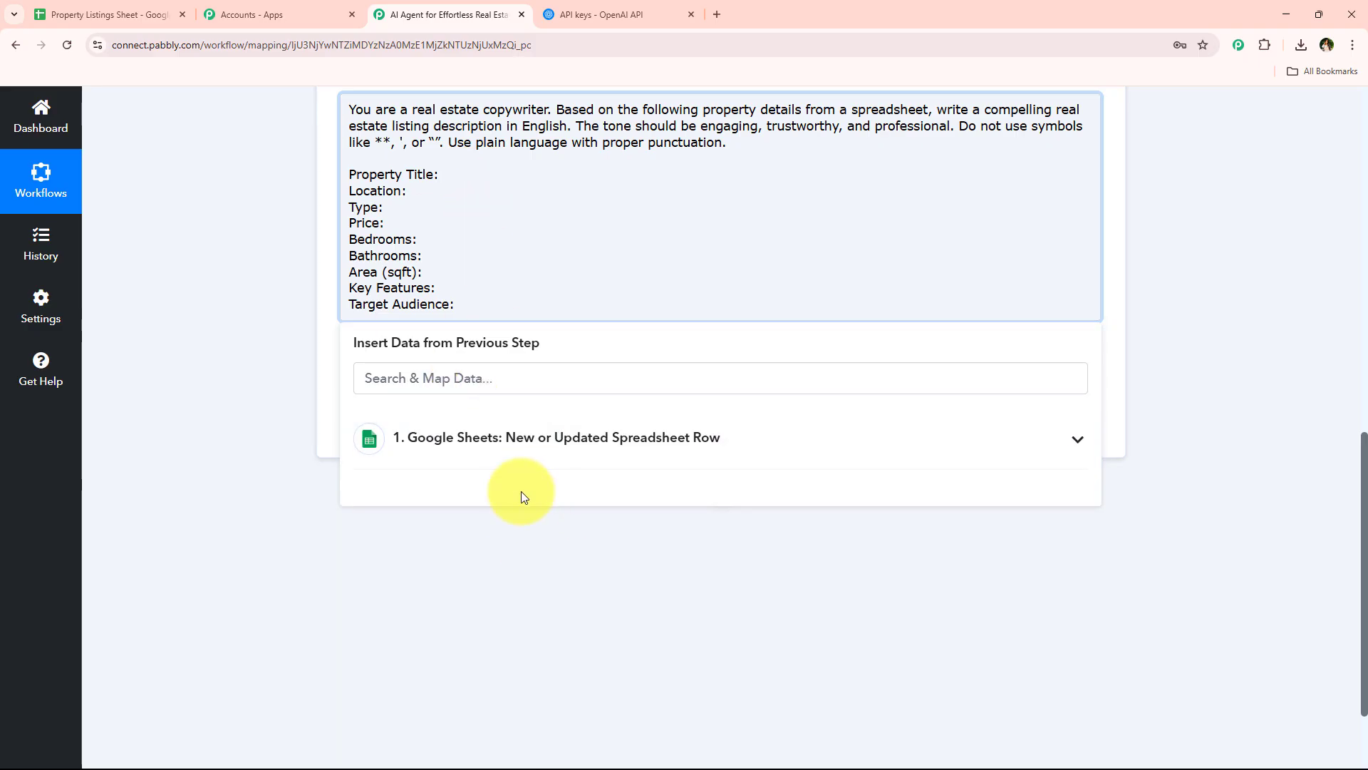
{"action": "left_click", "coordinate": [471, 378]}
{"action": "left_click", "coordinate": [476, 437]}
{"action": "scroll", "coordinate": [499, 499], "scroll_direction": "down", "scroll_amount": 2}
{"action": "scroll", "coordinate": [556, 610], "scroll_direction": "down", "scroll_amount": 3}
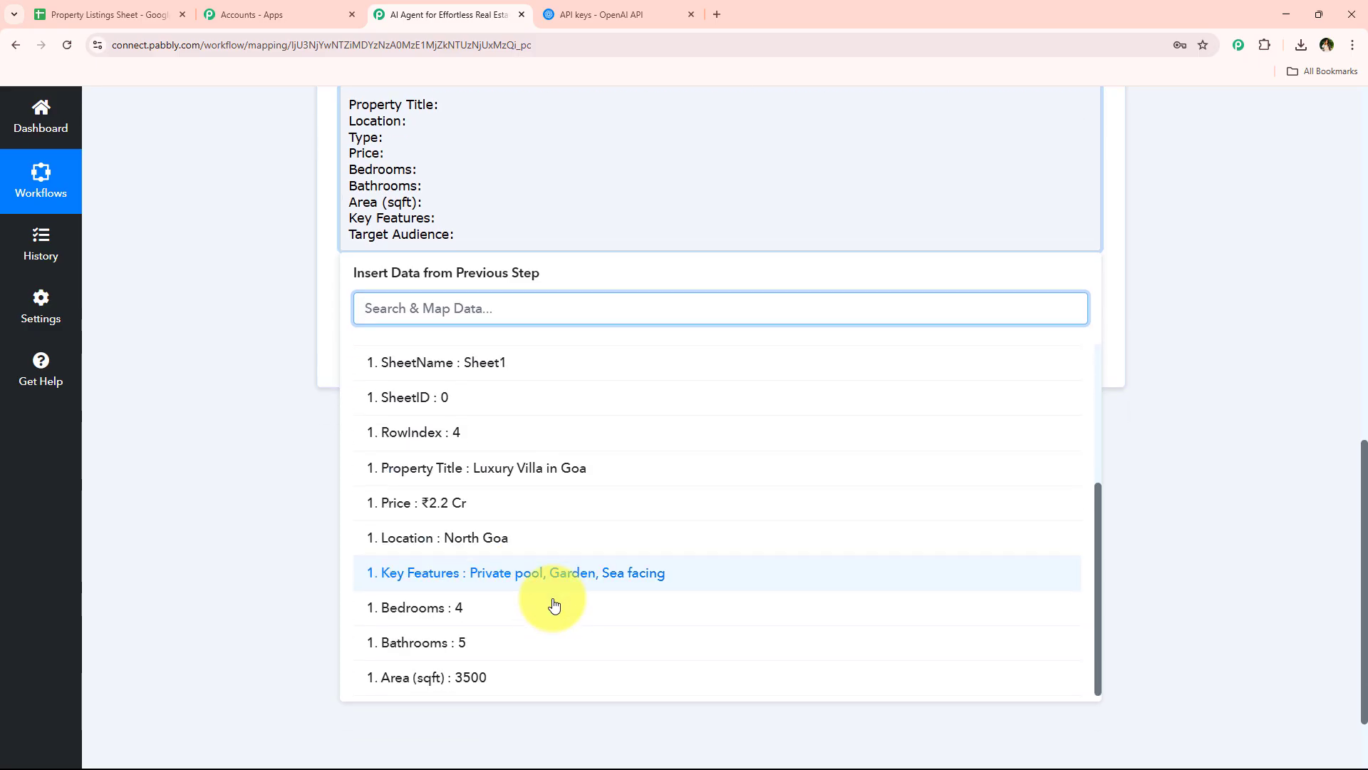
{"action": "scroll", "coordinate": [251, 565], "scroll_direction": "up", "scroll_amount": 2}
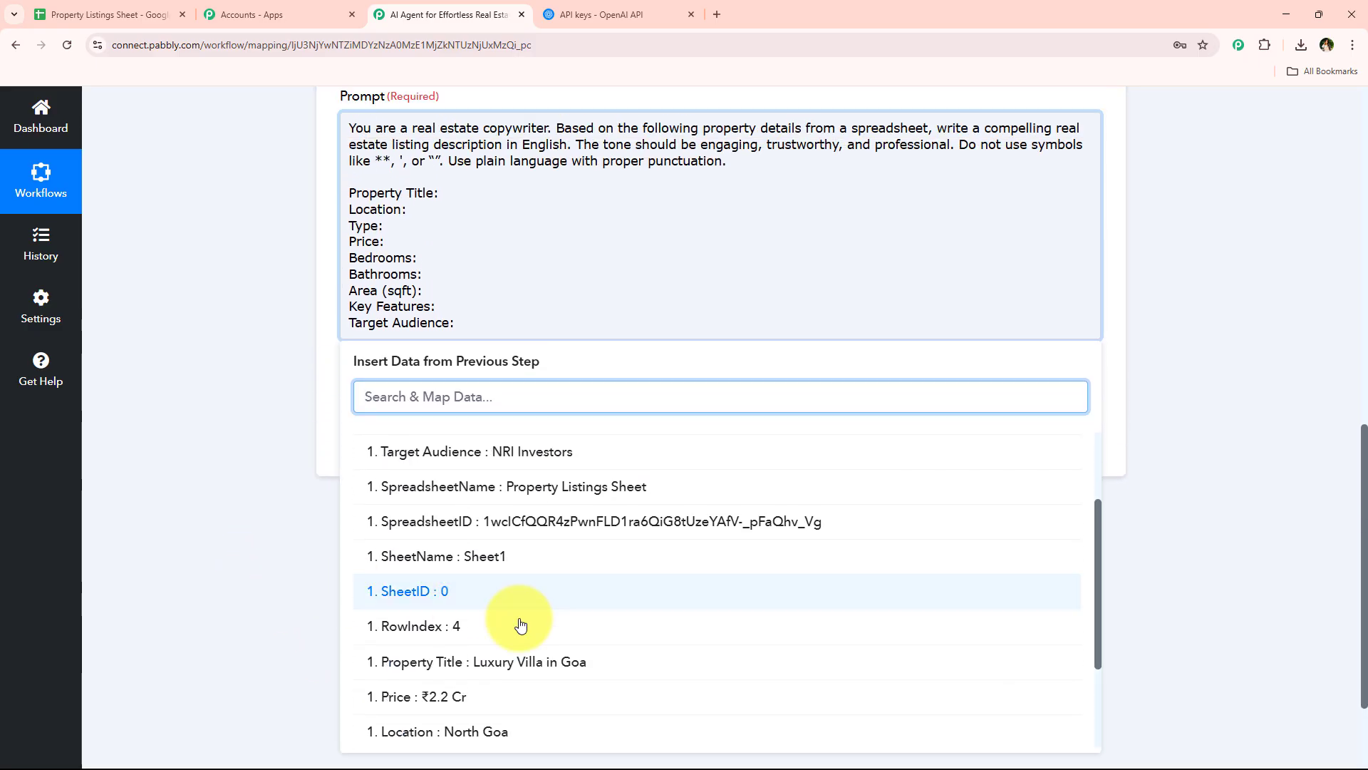
{"action": "left_click", "coordinate": [570, 654]}
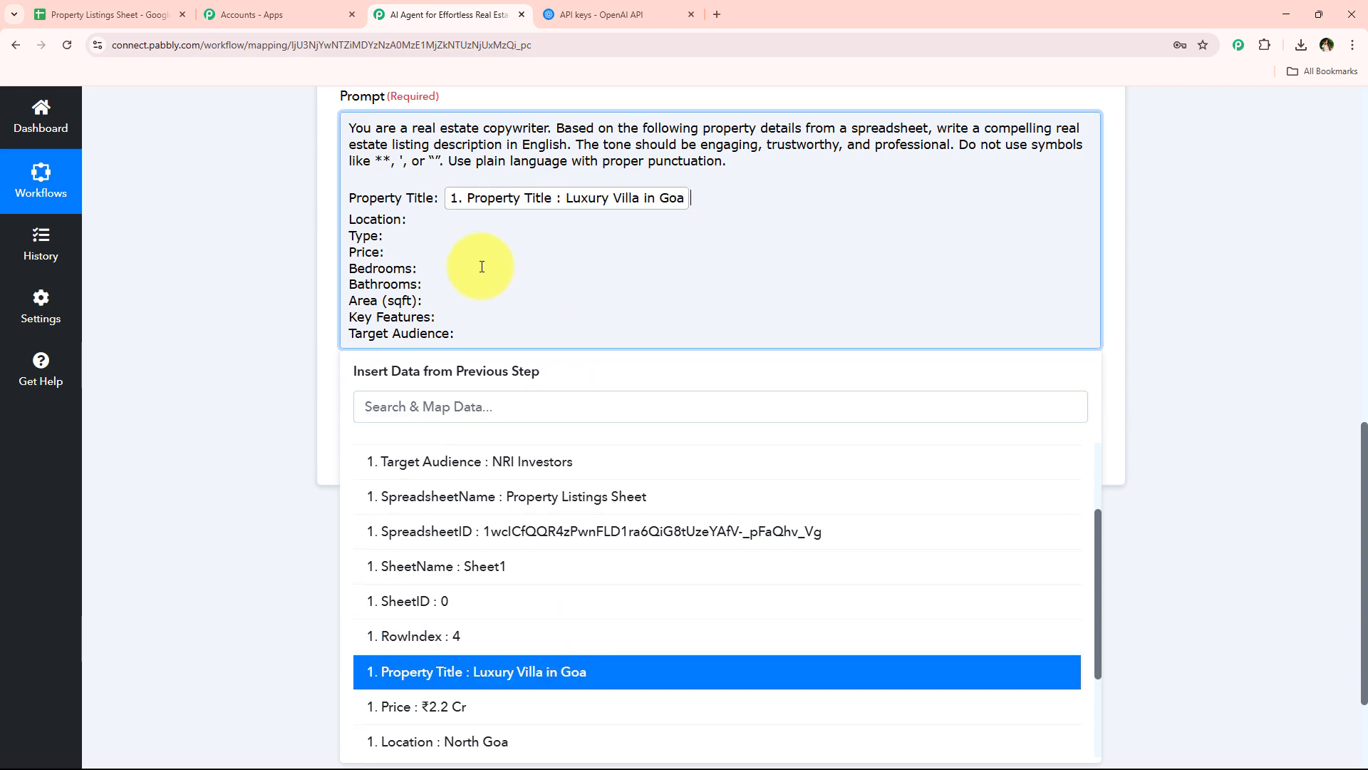
Map the Google Sheets Location and Type values after their matching labels in the prompt
{"action": "left_click", "coordinate": [431, 219]}
{"action": "left_click", "coordinate": [426, 406]}
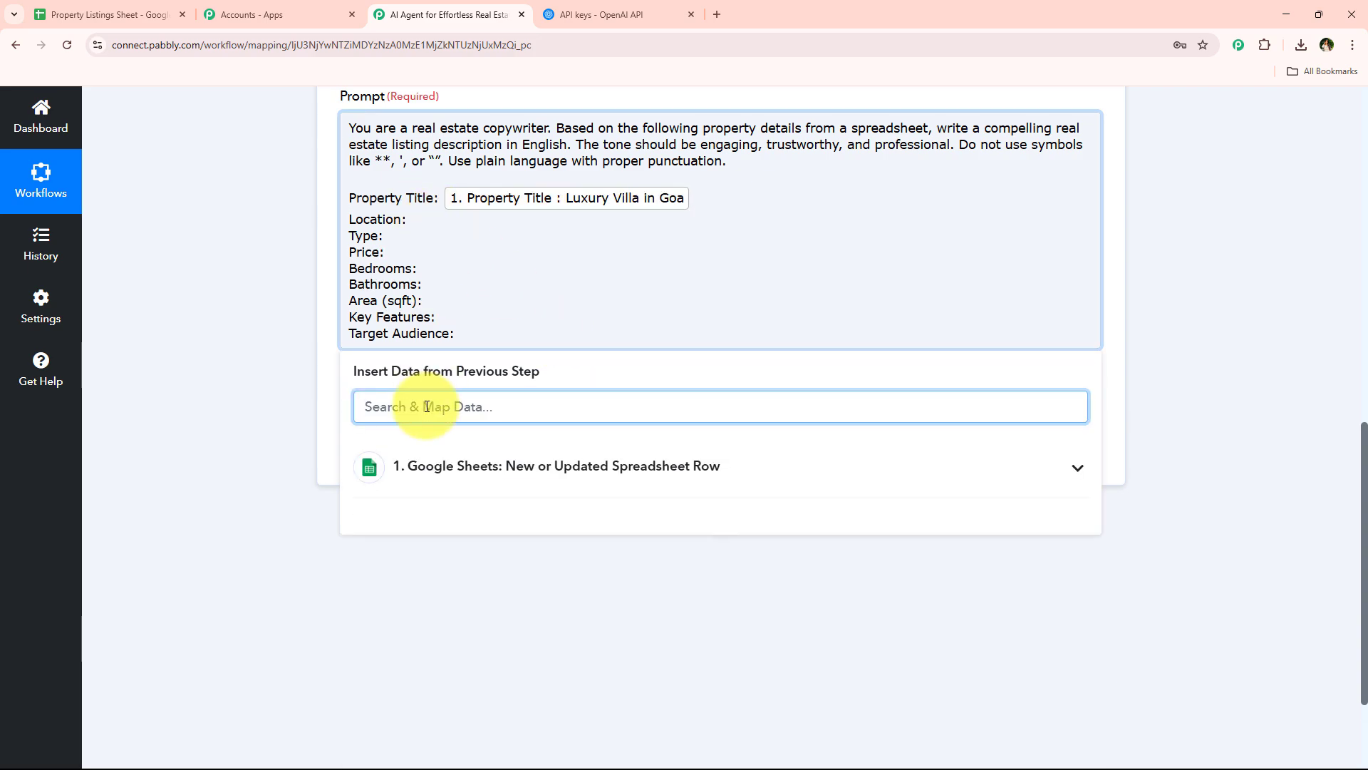
{"action": "type", "text": "lo"}
{"action": "left_click", "coordinate": [447, 529]}
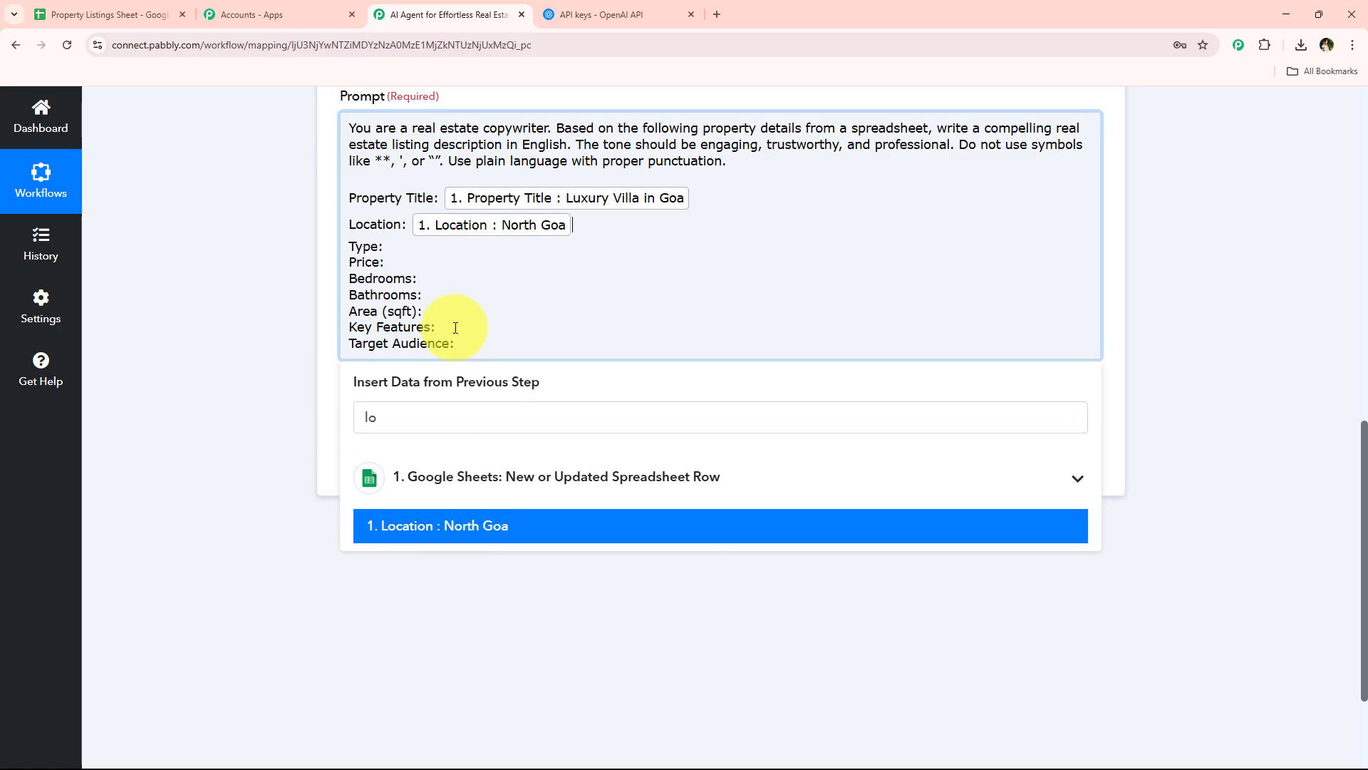
{"action": "left_click", "coordinate": [452, 404]}
{"action": "type", "text": "typ"}
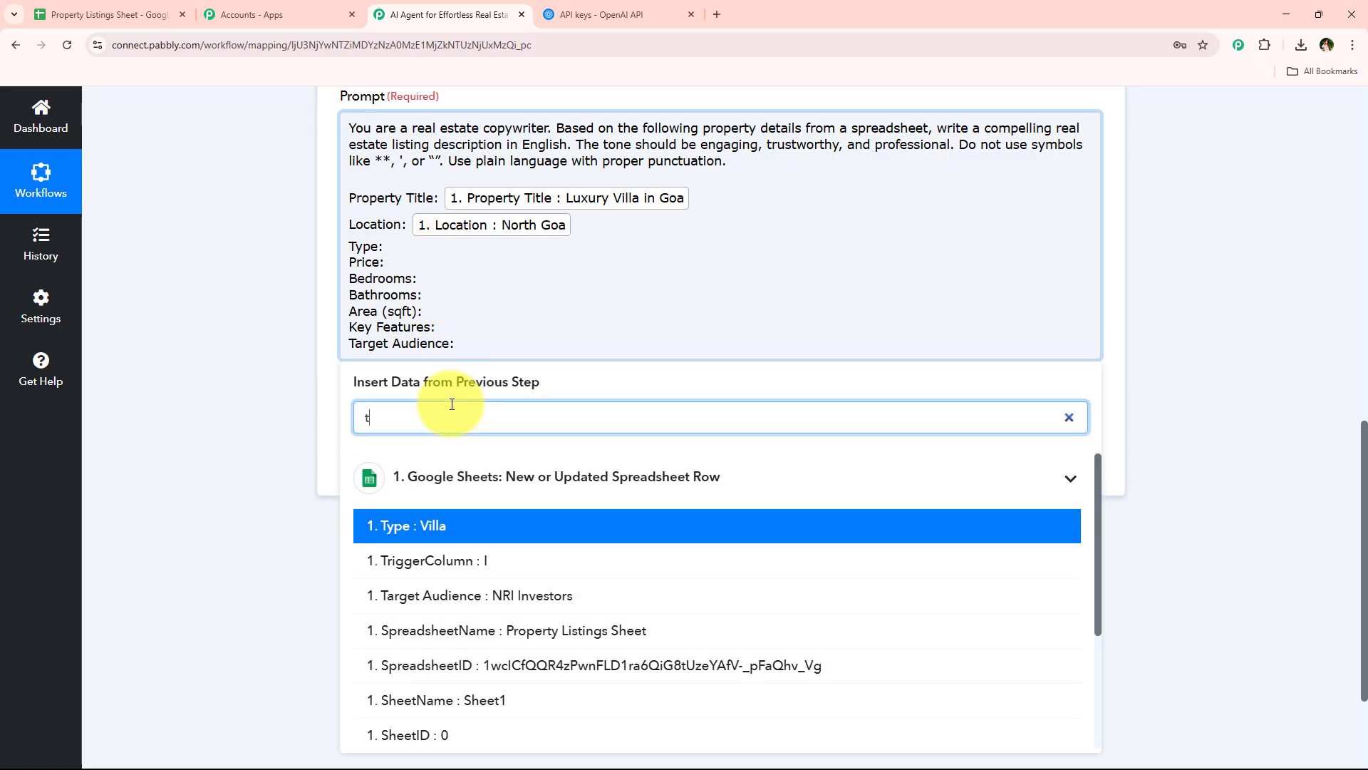
{"action": "left_click", "coordinate": [428, 523]}
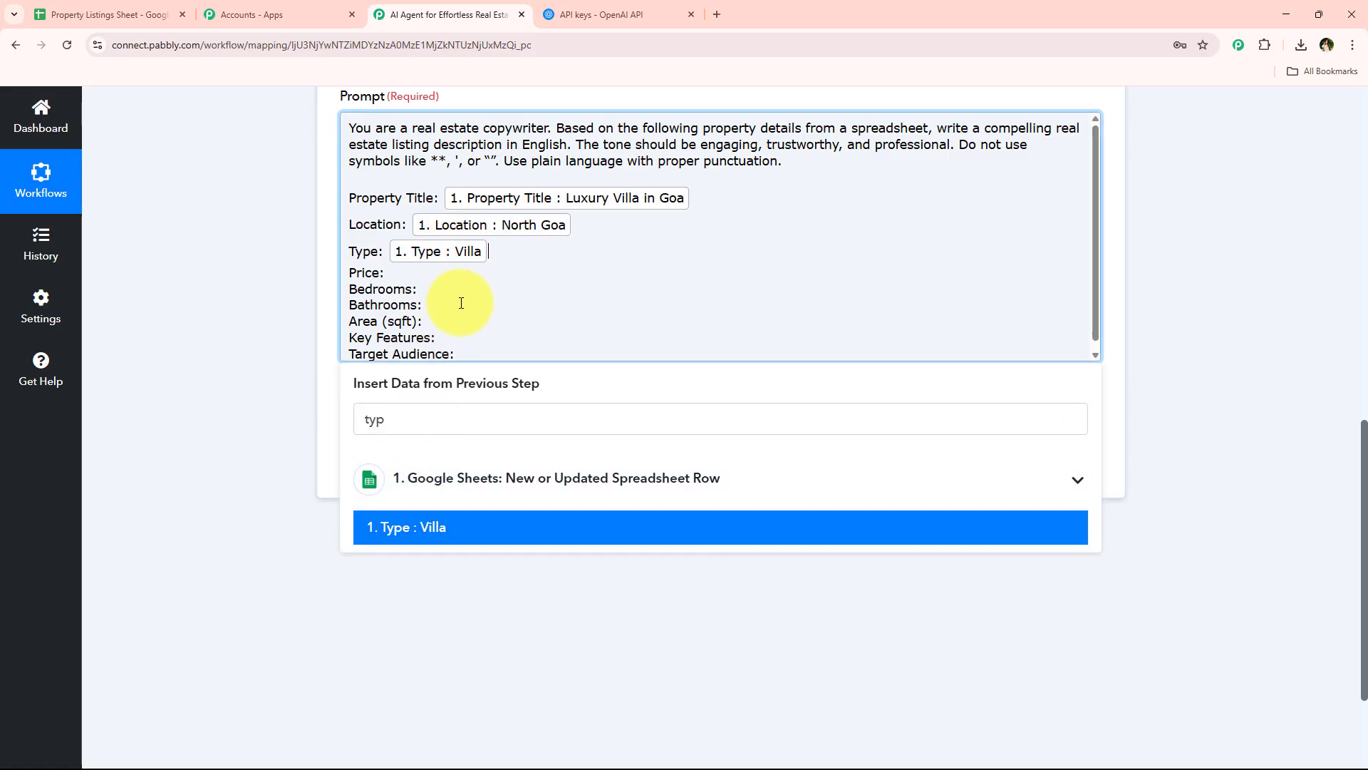
Map the Google Sheets Price and Bedrooms values after their matching labels in the prompt
{"action": "left_click", "coordinate": [424, 419]}
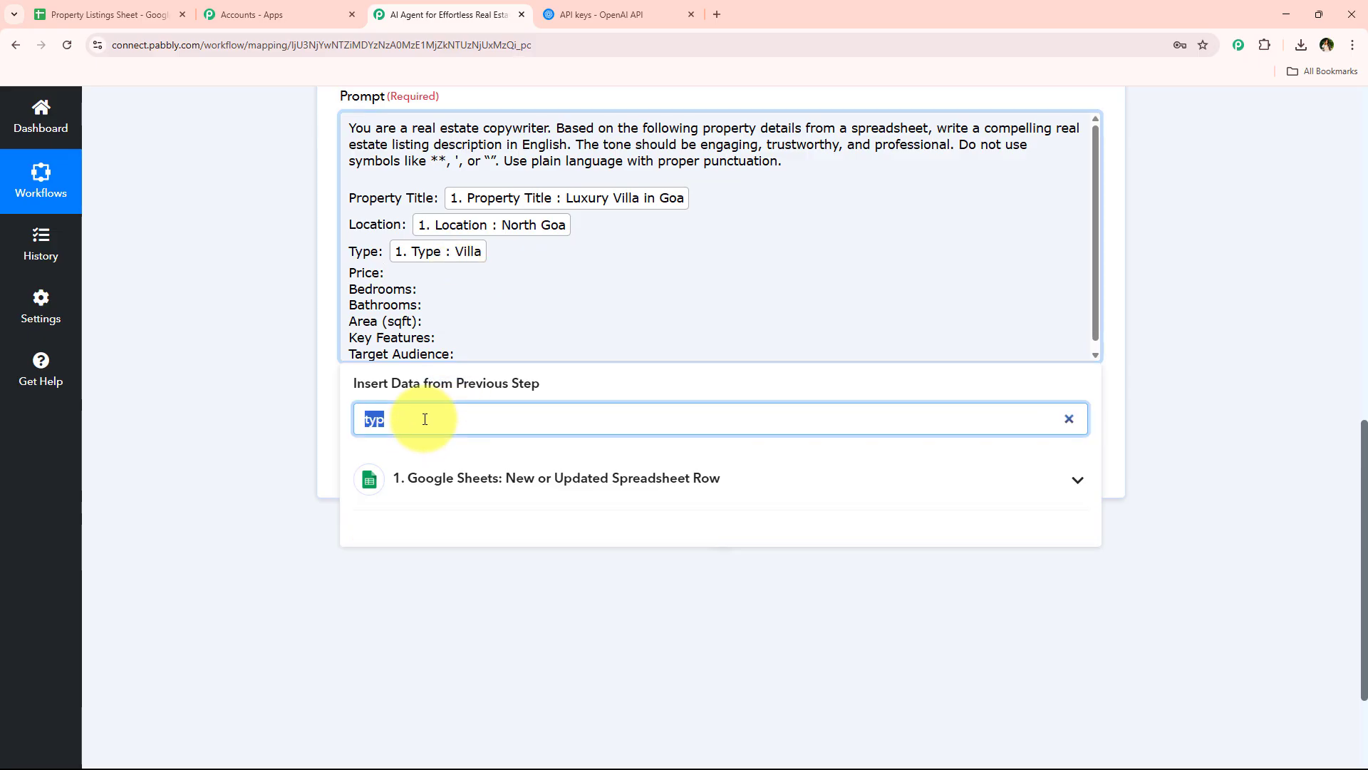
{"action": "type", "text": "pri"}
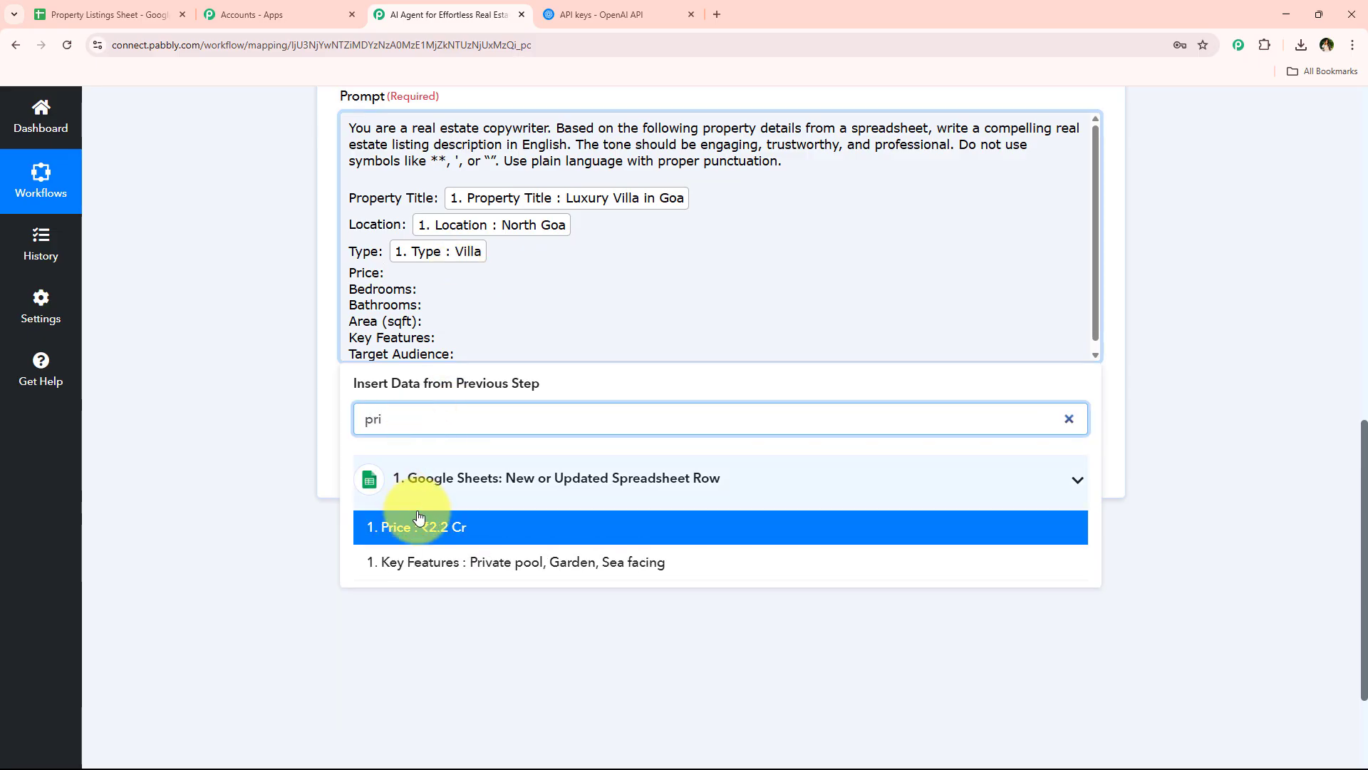
{"action": "left_click", "coordinate": [385, 526]}
{"action": "left_click", "coordinate": [454, 405]}
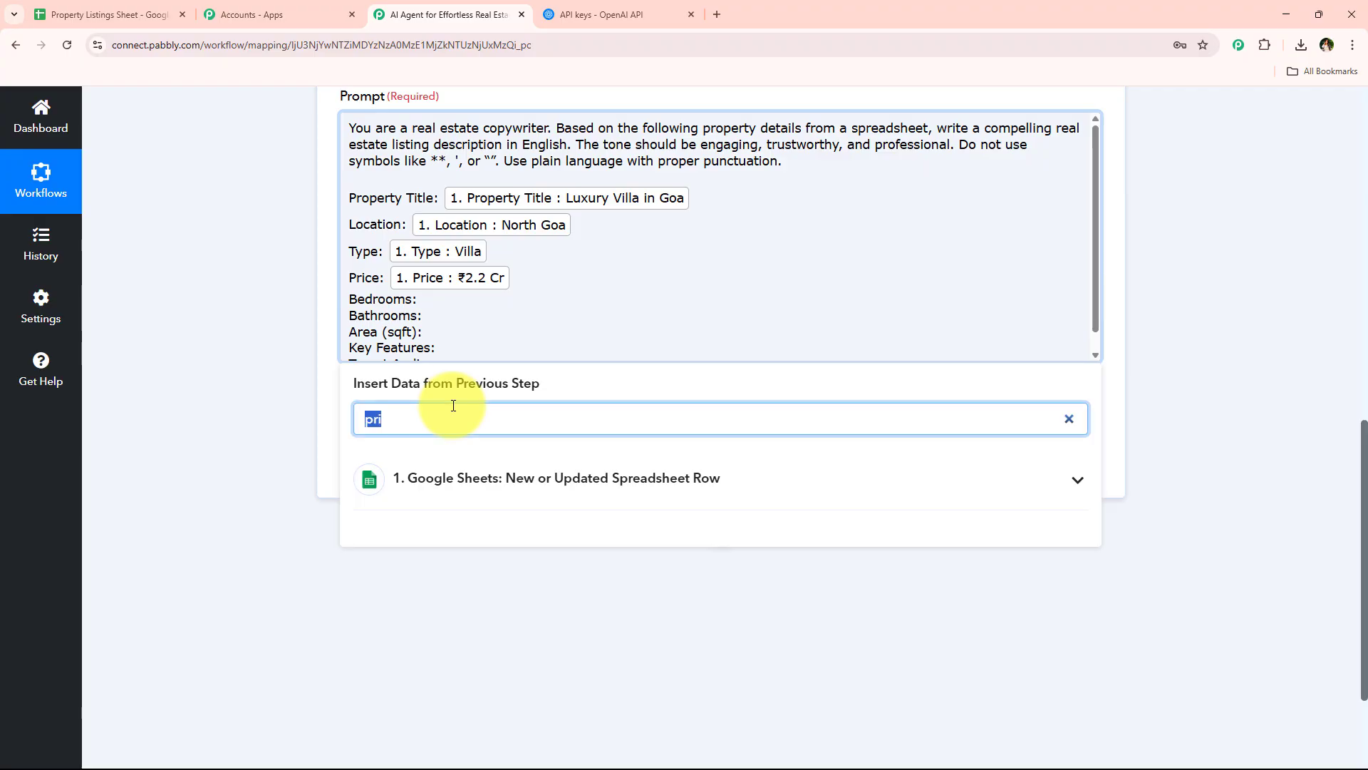
{"action": "type", "text": "be"}
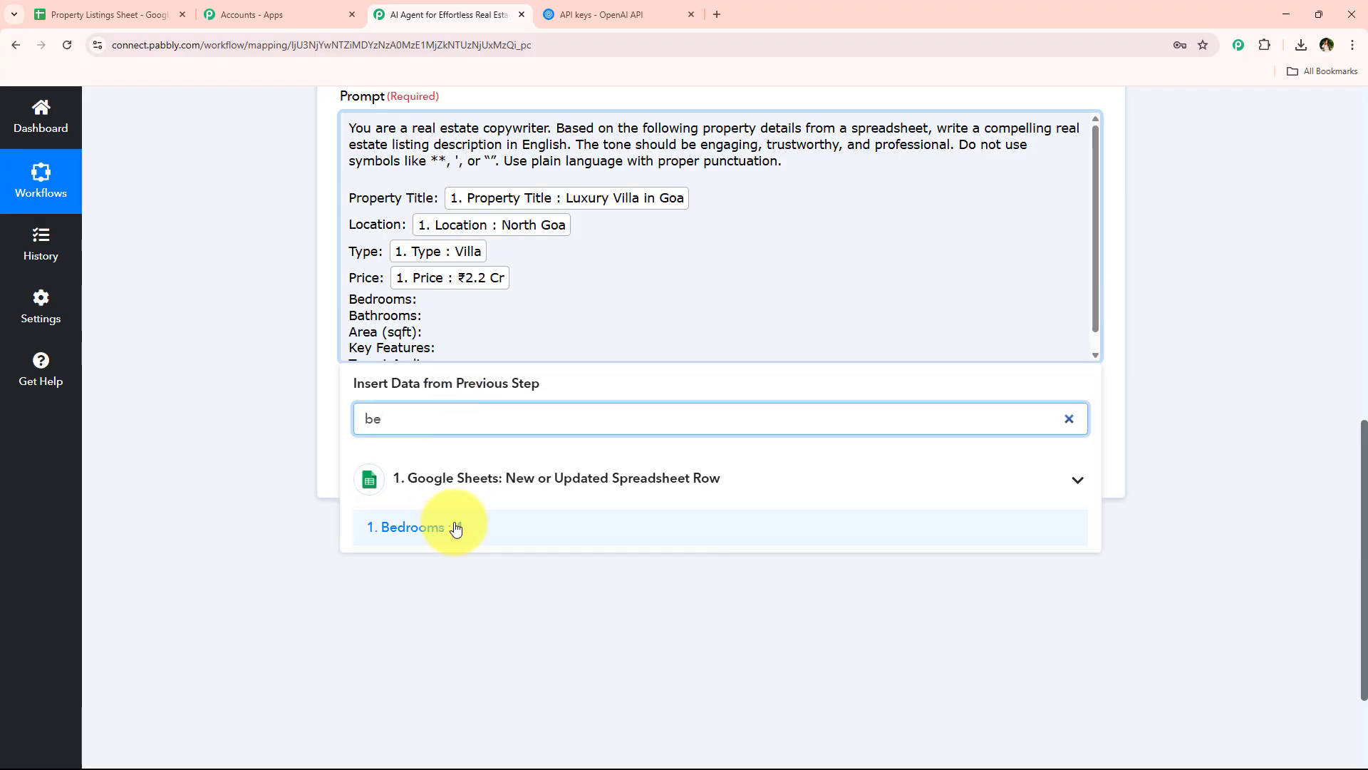
{"action": "left_click", "coordinate": [452, 527]}
Map the Google Sheets Bathrooms and Area (sqft) values after their matching labels in the prompt
{"action": "left_click", "coordinate": [436, 431]}
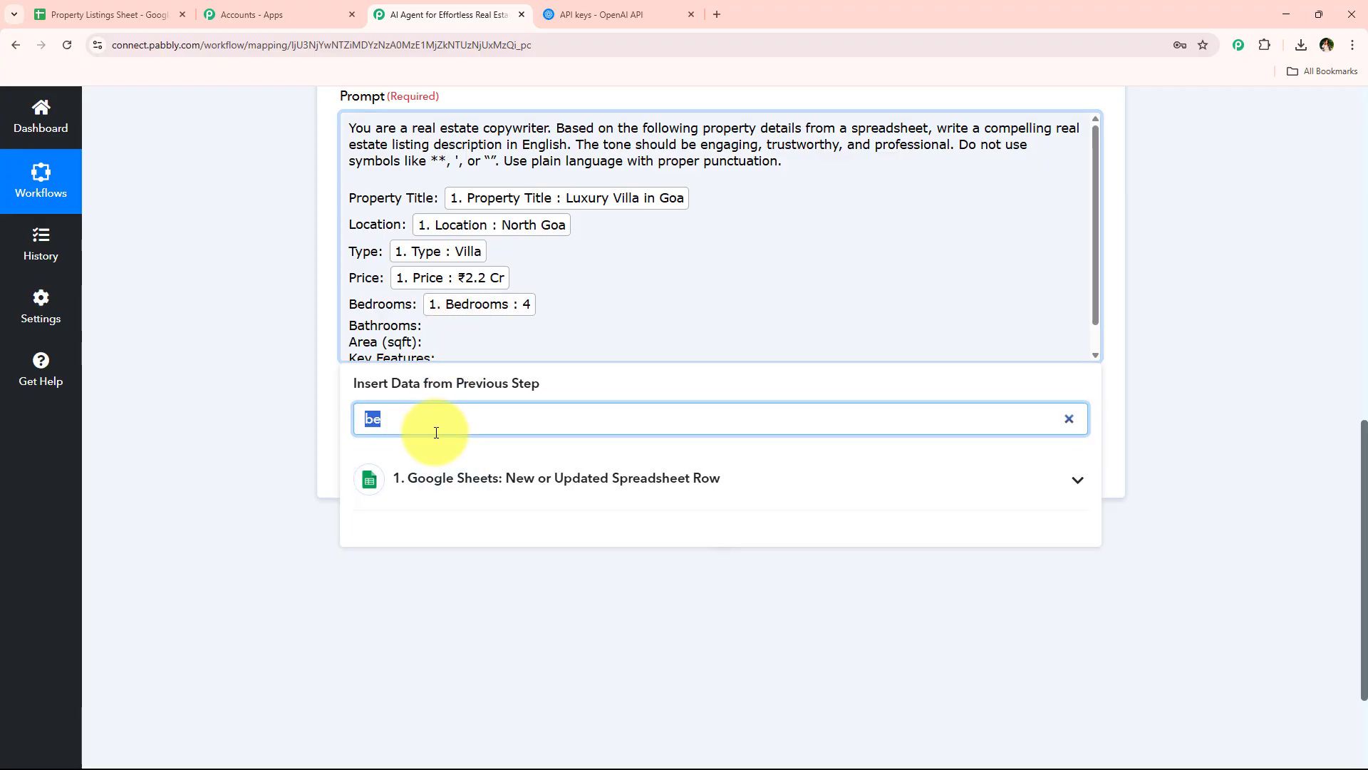
{"action": "type", "text": "bath"}
{"action": "left_click", "coordinate": [460, 524]}
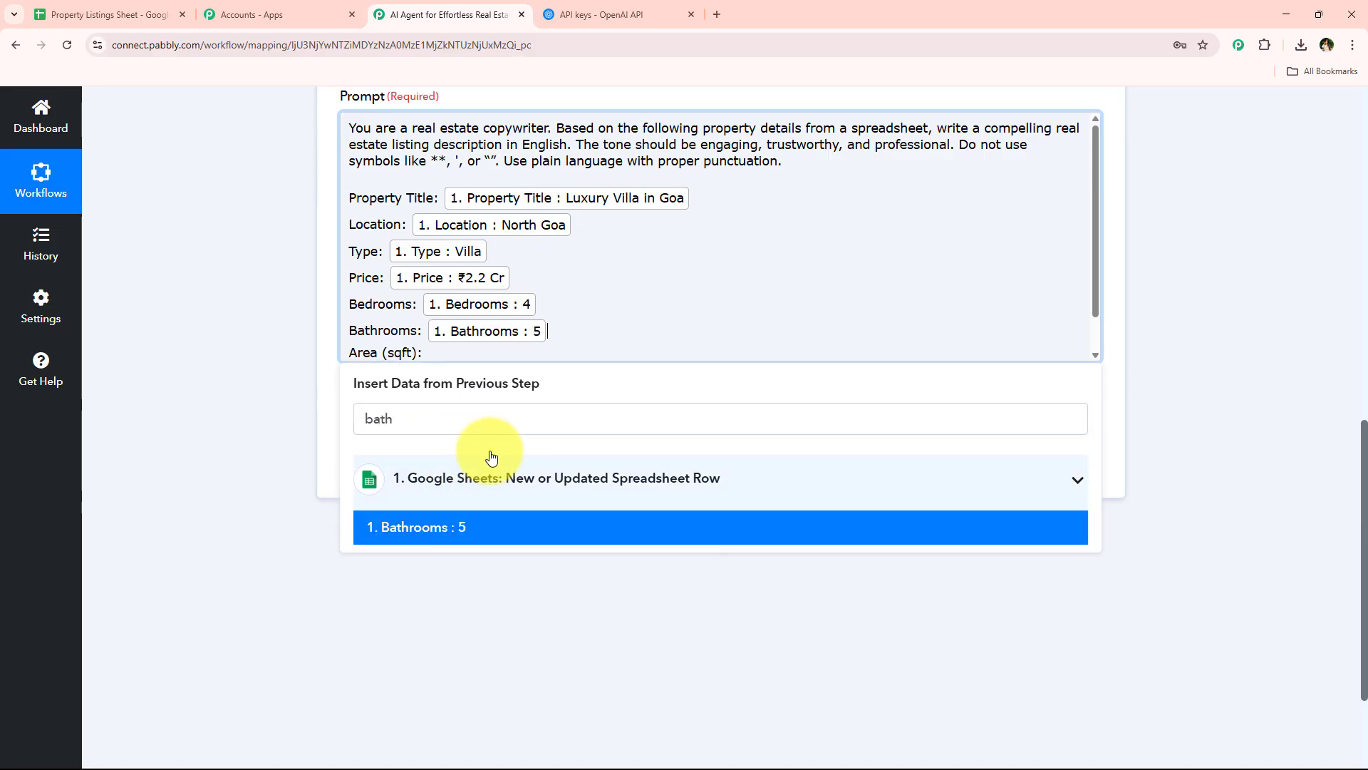
{"action": "left_click", "coordinate": [412, 421]}
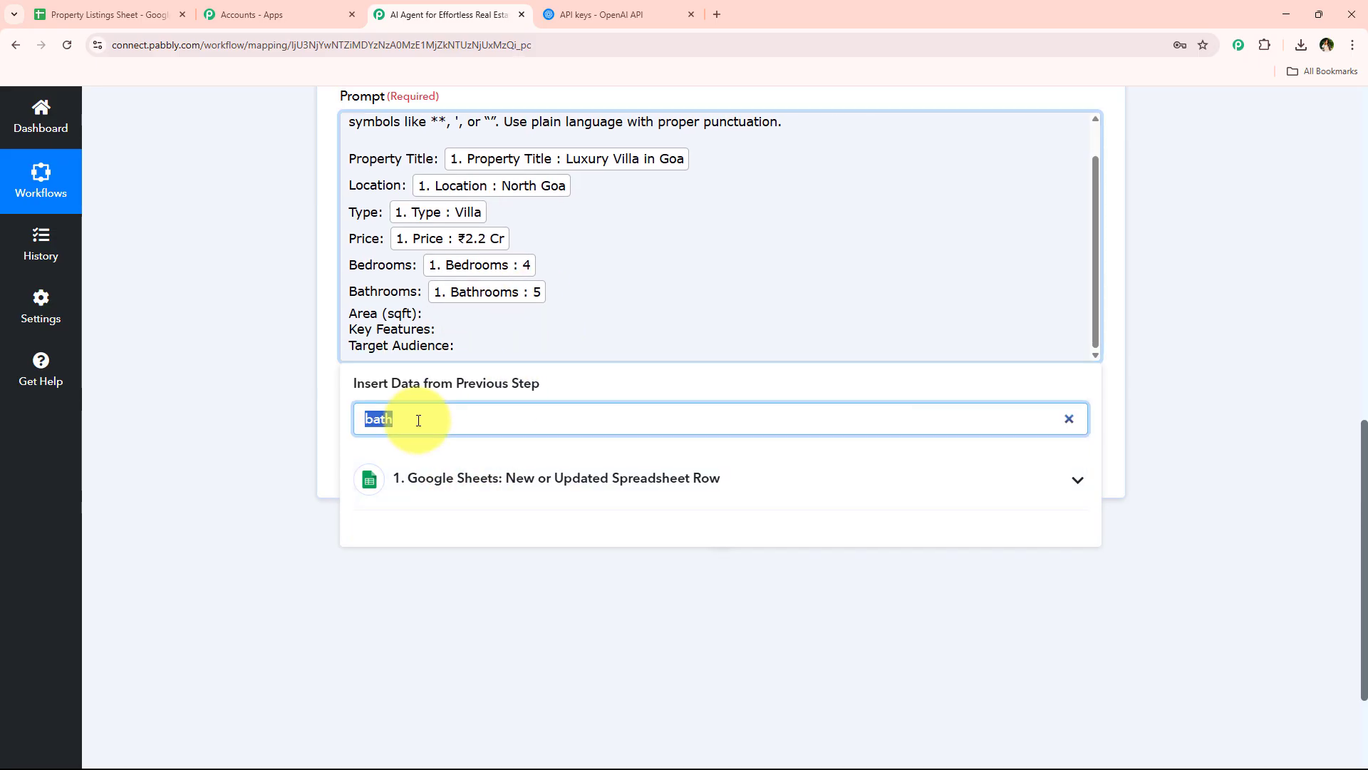
{"action": "type", "text": "are"}
{"action": "left_click", "coordinate": [444, 526]}
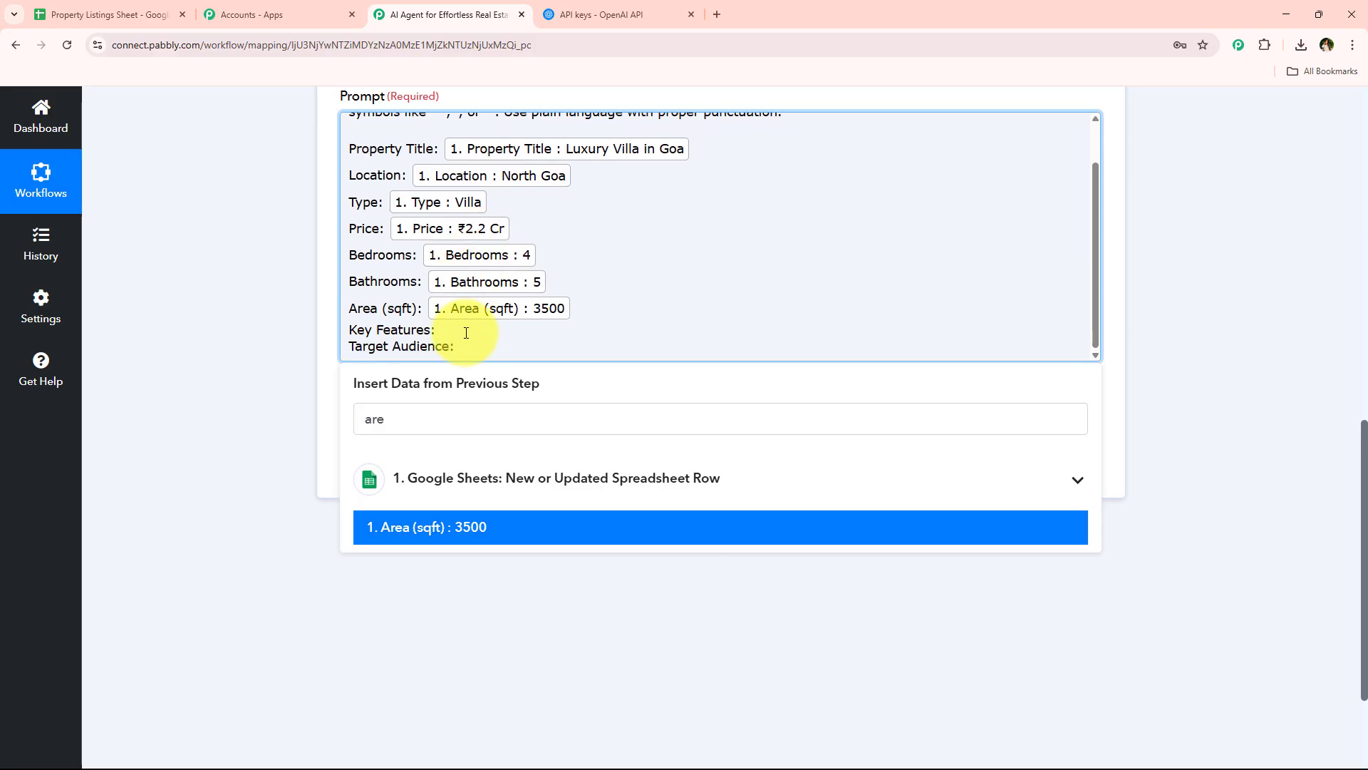
Map the Google Sheets Key Features and Target Audience values after their matching labels in the prompt
{"action": "left_click", "coordinate": [459, 426]}
{"action": "type", "text": "key"}
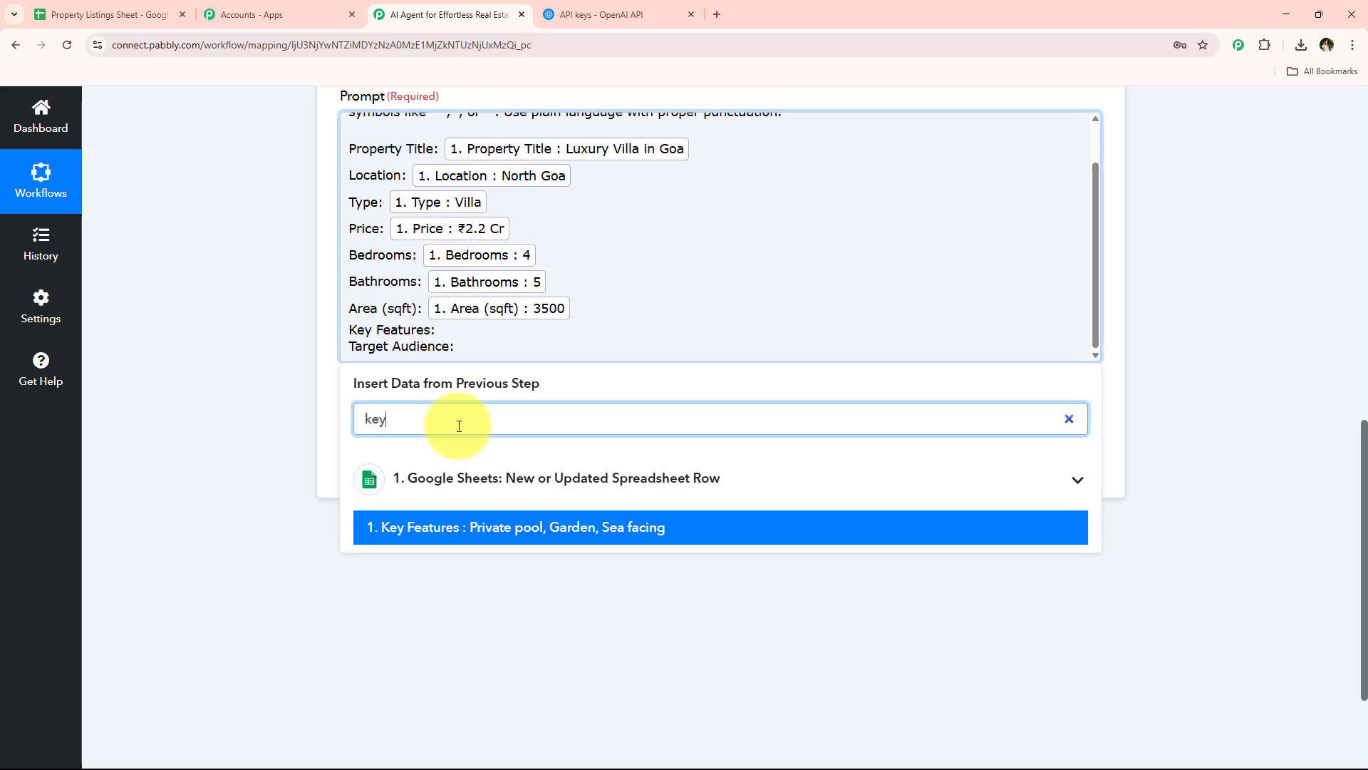
{"action": "left_click", "coordinate": [456, 531]}
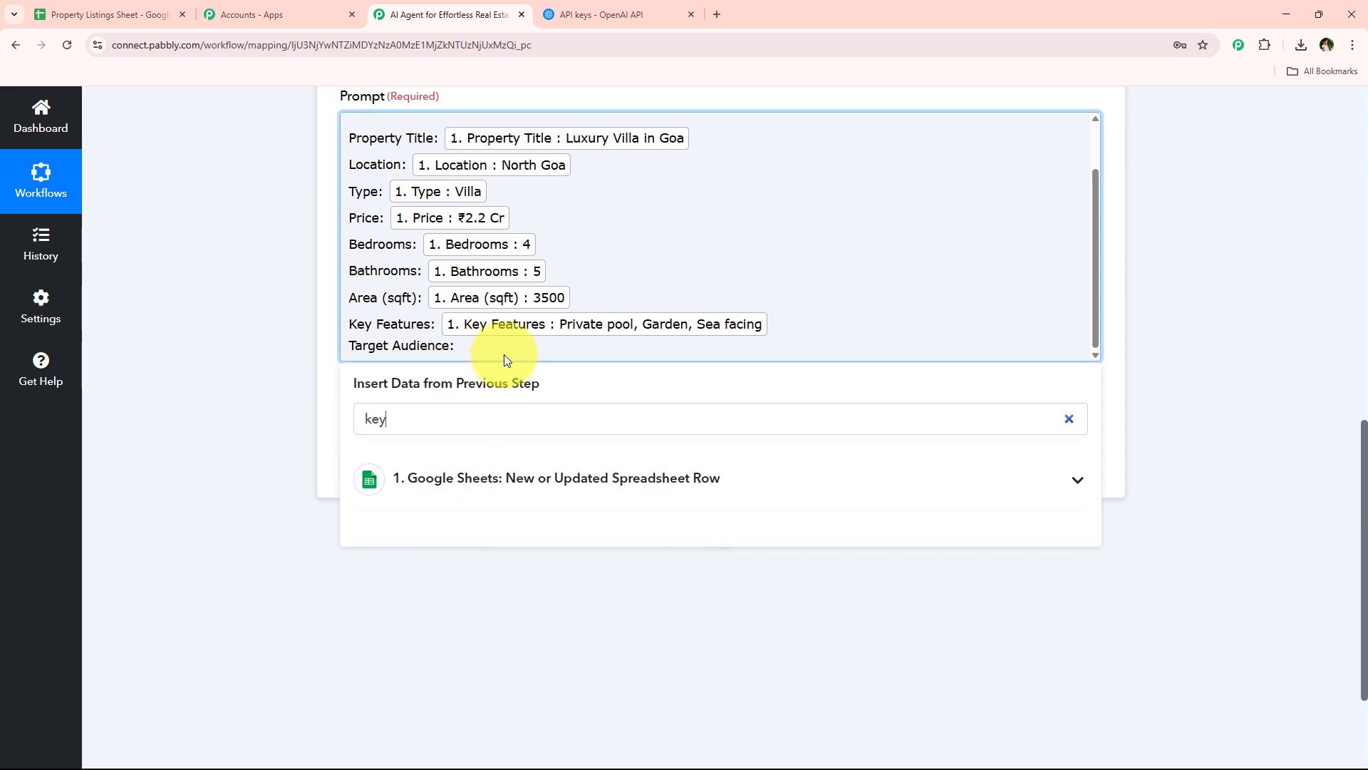
{"action": "left_click", "coordinate": [447, 416]}
{"action": "type", "text": "ta"}
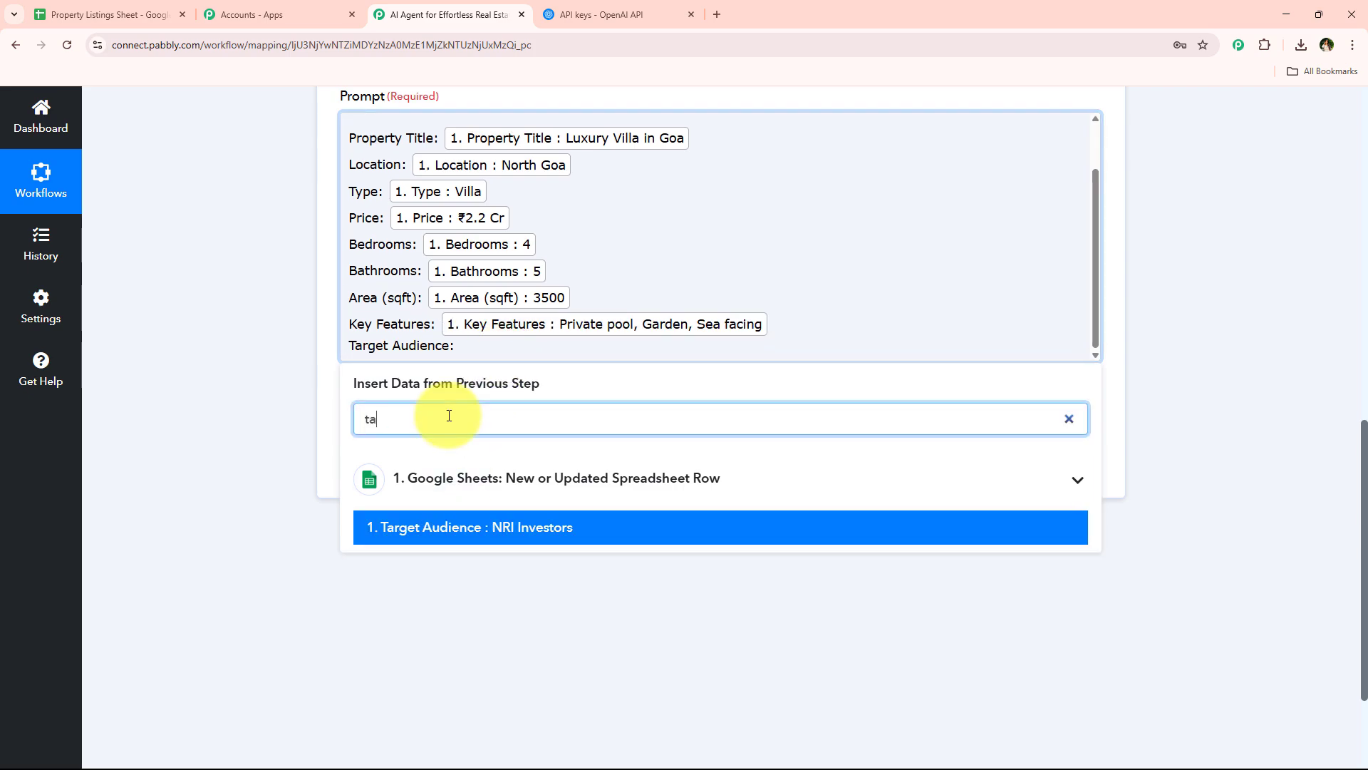
{"action": "left_click", "coordinate": [473, 527]}
{"action": "left_click", "coordinate": [252, 382]}
Save the ChatGPT action with Simple Response on and send a test request
{"action": "left_click", "coordinate": [424, 463]}
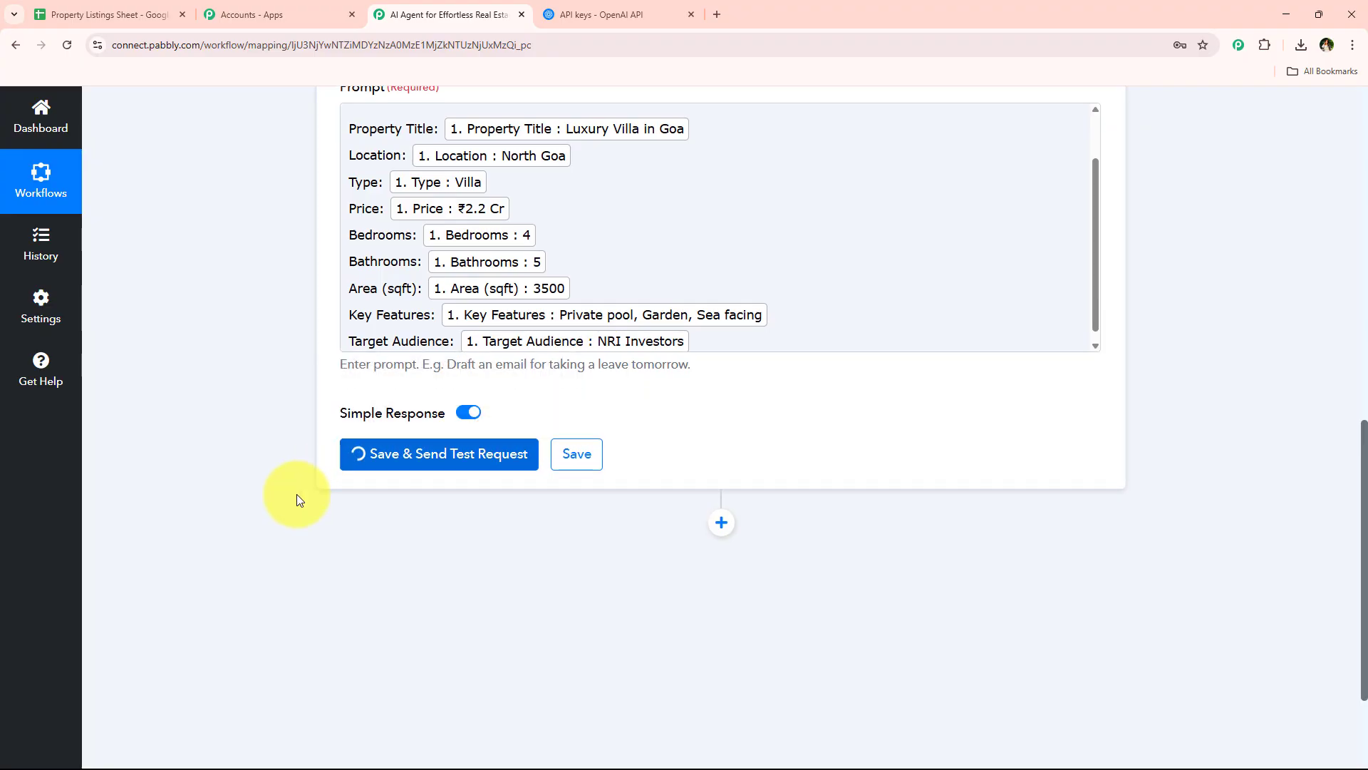
{"action": "scroll", "coordinate": [296, 493], "scroll_direction": "down", "scroll_amount": 1}
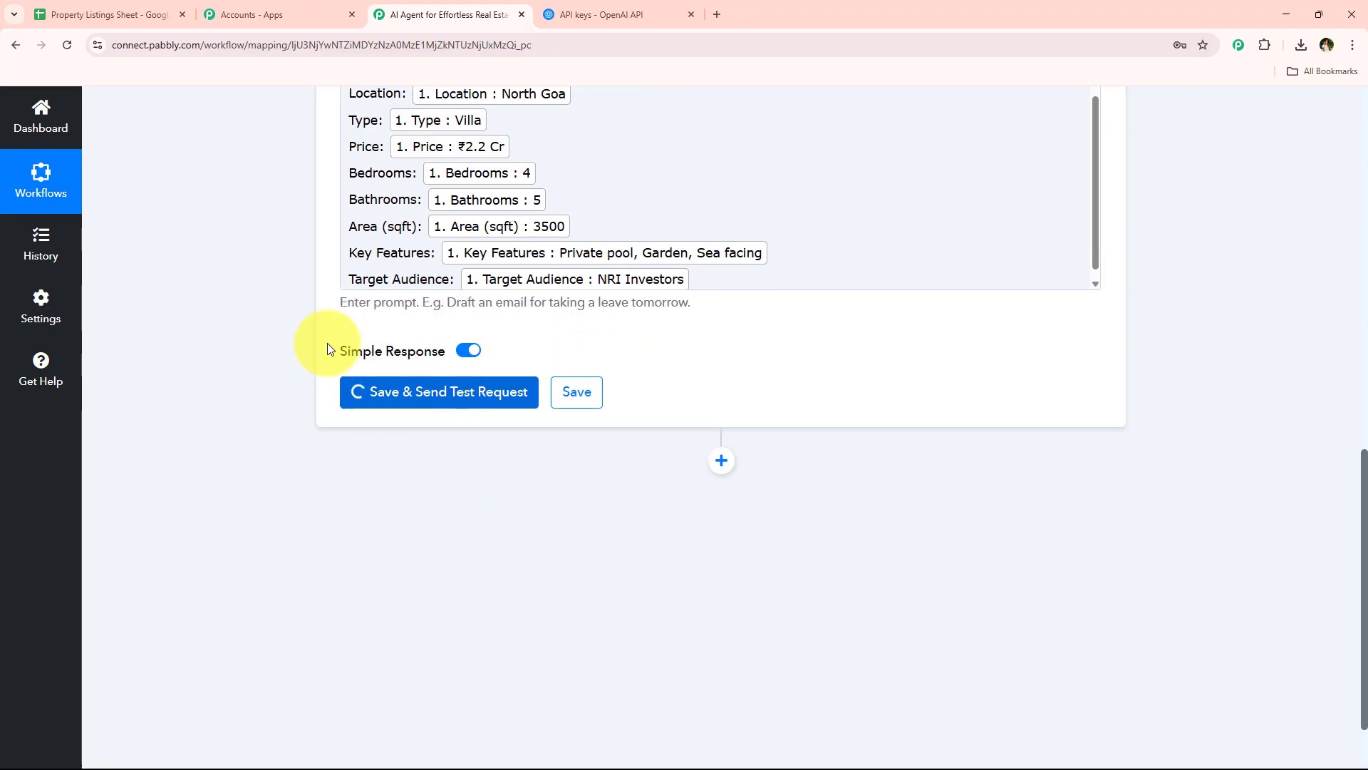
{"action": "scroll", "coordinate": [281, 488], "scroll_direction": "down", "scroll_amount": 1}
{"action": "scroll", "coordinate": [263, 462], "scroll_direction": "up", "scroll_amount": 2}
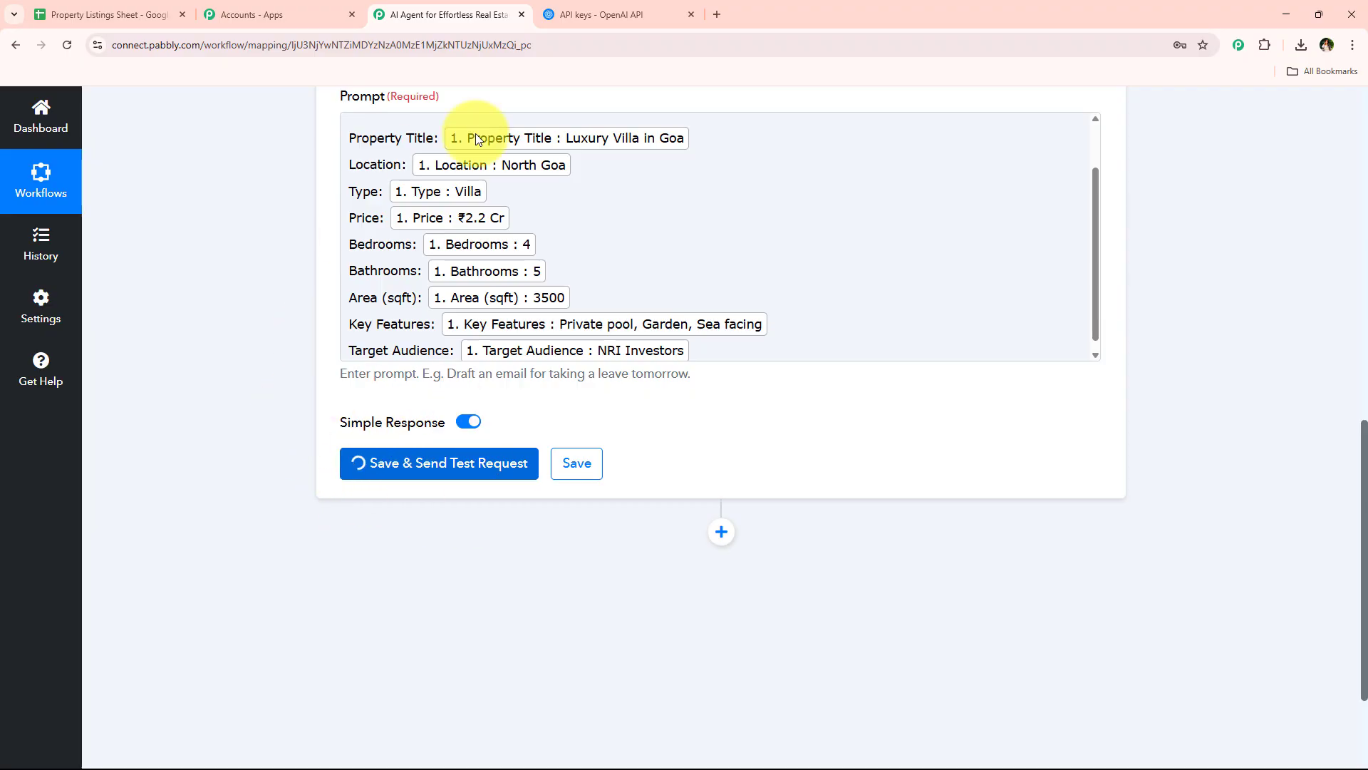
{"action": "scroll", "coordinate": [511, 319], "scroll_direction": "up", "scroll_amount": 1}
{"action": "scroll", "coordinate": [503, 328], "scroll_direction": "down", "scroll_amount": 2}
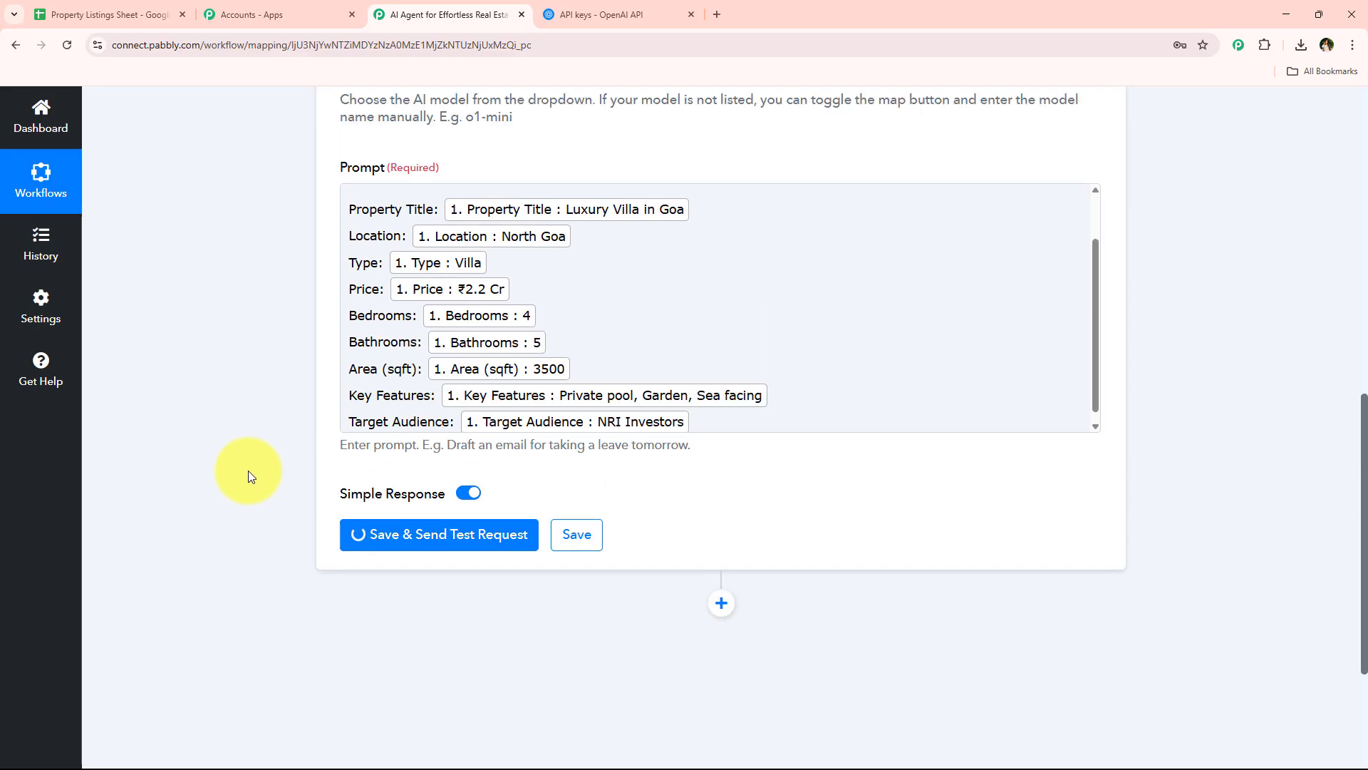
Examine the generated listing description in the test response's Choices 0 Message Content, enlarging its box to read the full text
{"action": "scroll", "coordinate": [479, 370], "scroll_direction": "down", "scroll_amount": 4}
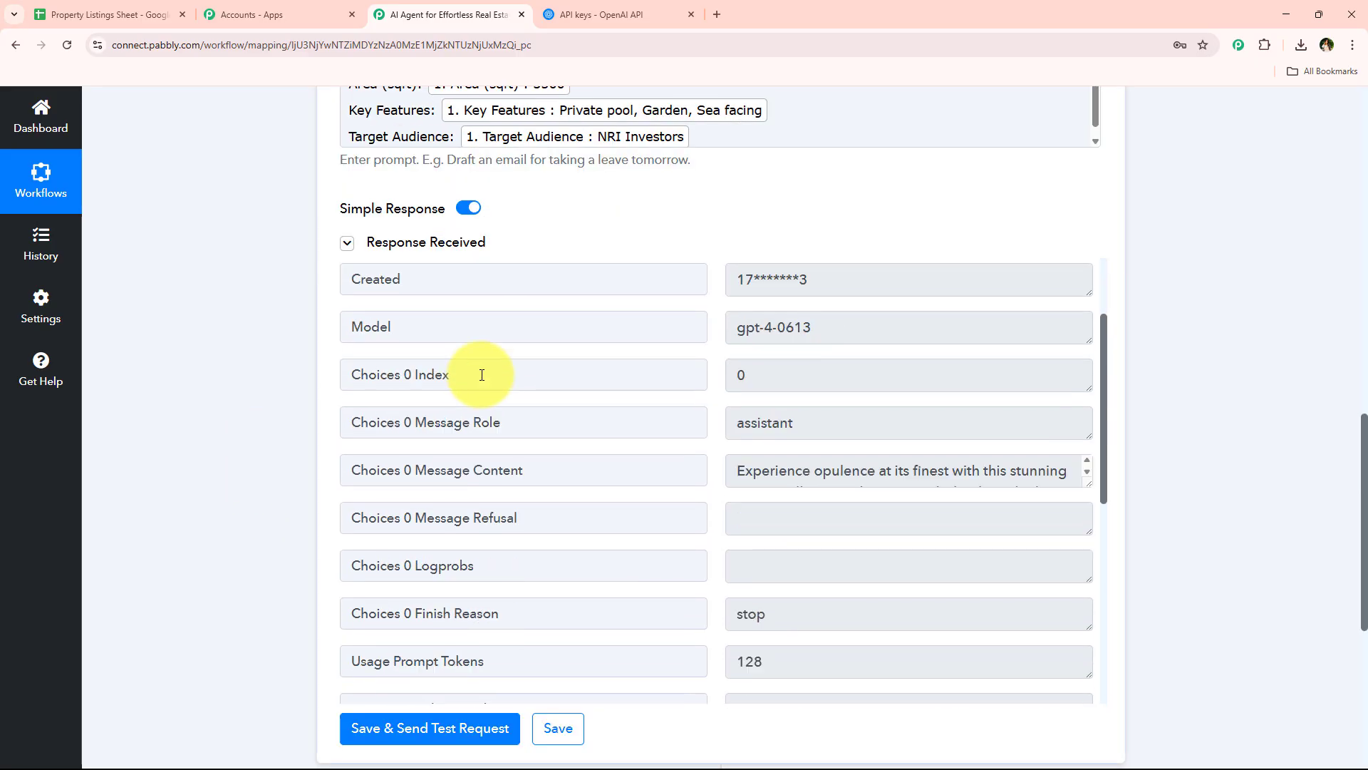
{"action": "left_click_drag", "start_coordinate": [1085, 333], "coordinate": [1038, 656]}
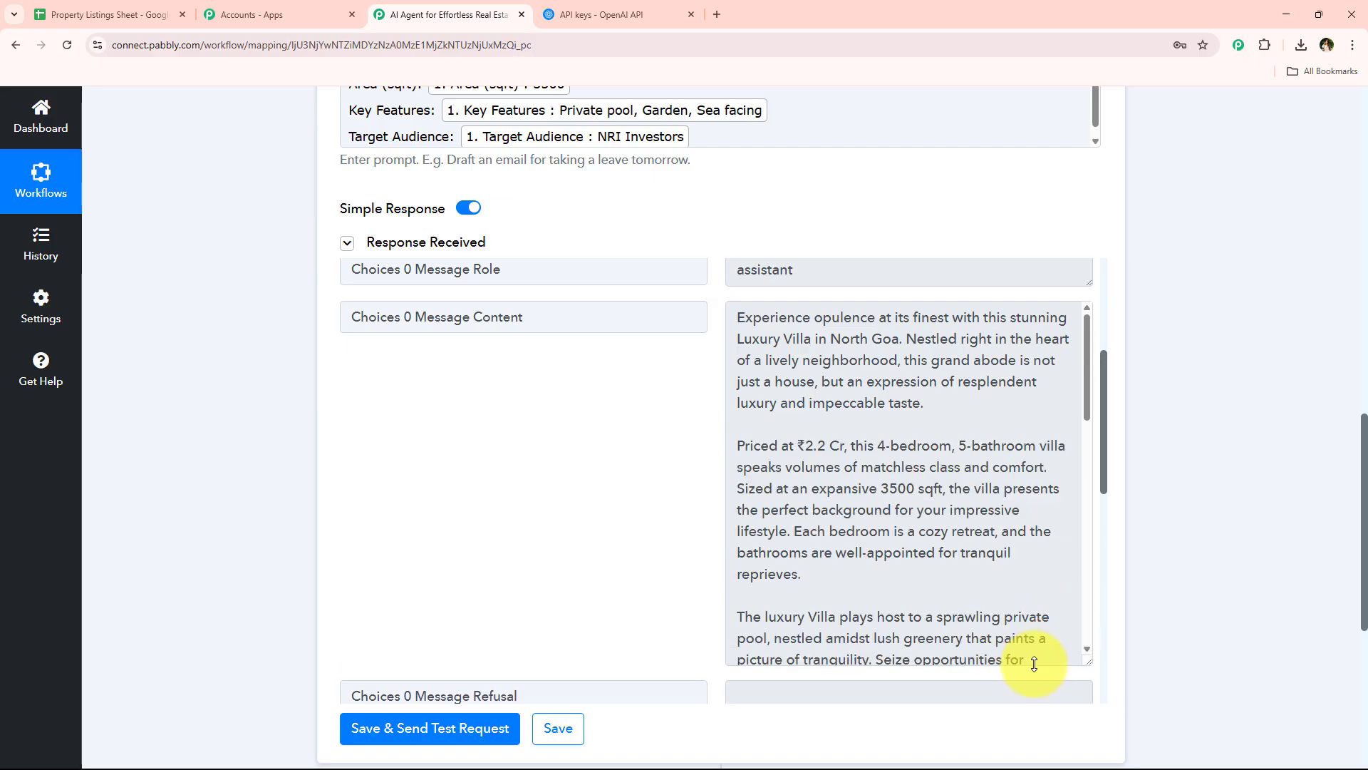
{"action": "scroll", "coordinate": [903, 464], "scroll_direction": "down", "scroll_amount": 3}
{"action": "scroll", "coordinate": [902, 464], "scroll_direction": "down", "scroll_amount": 8}
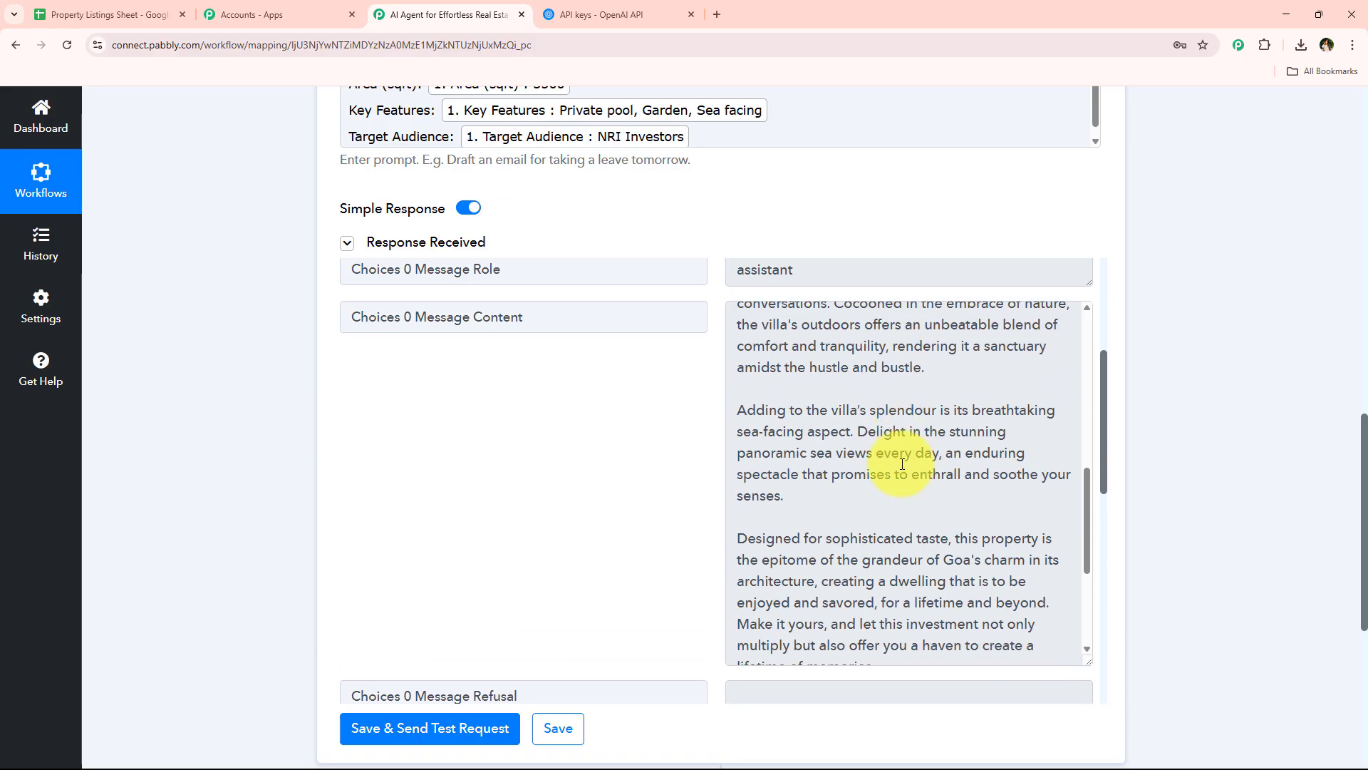
{"action": "scroll", "coordinate": [905, 485], "scroll_direction": "up", "scroll_amount": 5}
{"action": "scroll", "coordinate": [905, 485], "scroll_direction": "up", "scroll_amount": 6}
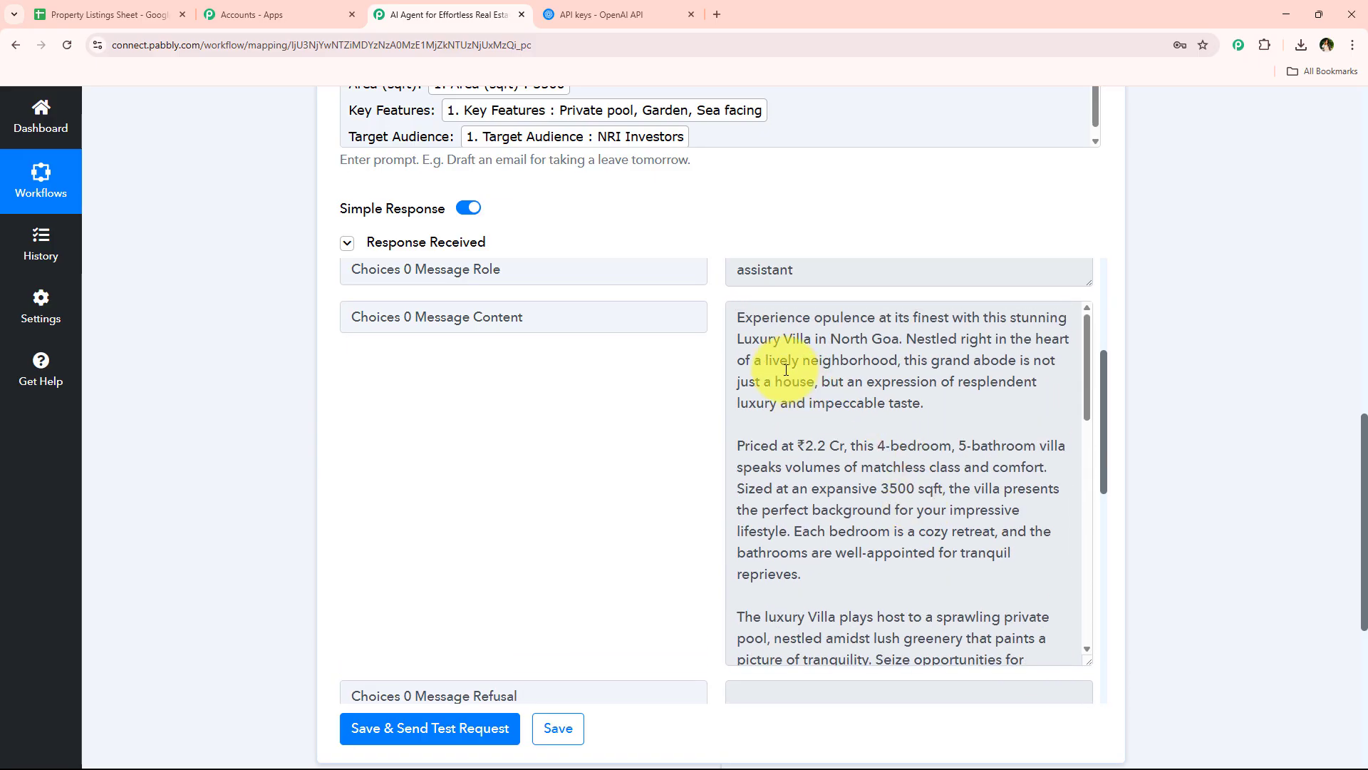
{"action": "left_click_drag", "start_coordinate": [737, 317], "coordinate": [932, 651]}
{"action": "left_click", "coordinate": [1279, 467]}
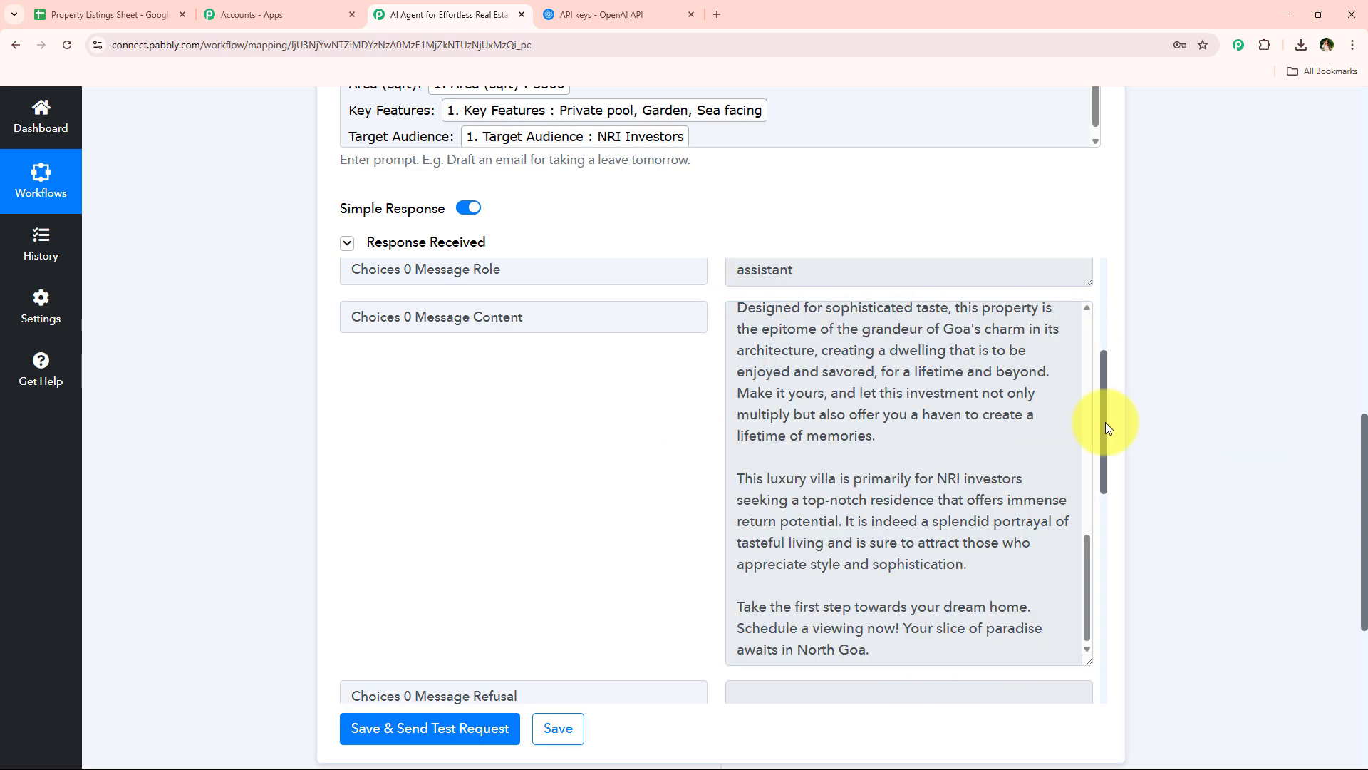
Add a Google Docs action after the ChatGPT step with Create a Blank Document as its event
{"action": "scroll", "coordinate": [907, 366], "scroll_direction": "down", "scroll_amount": 5}
{"action": "left_click", "coordinate": [720, 368]}
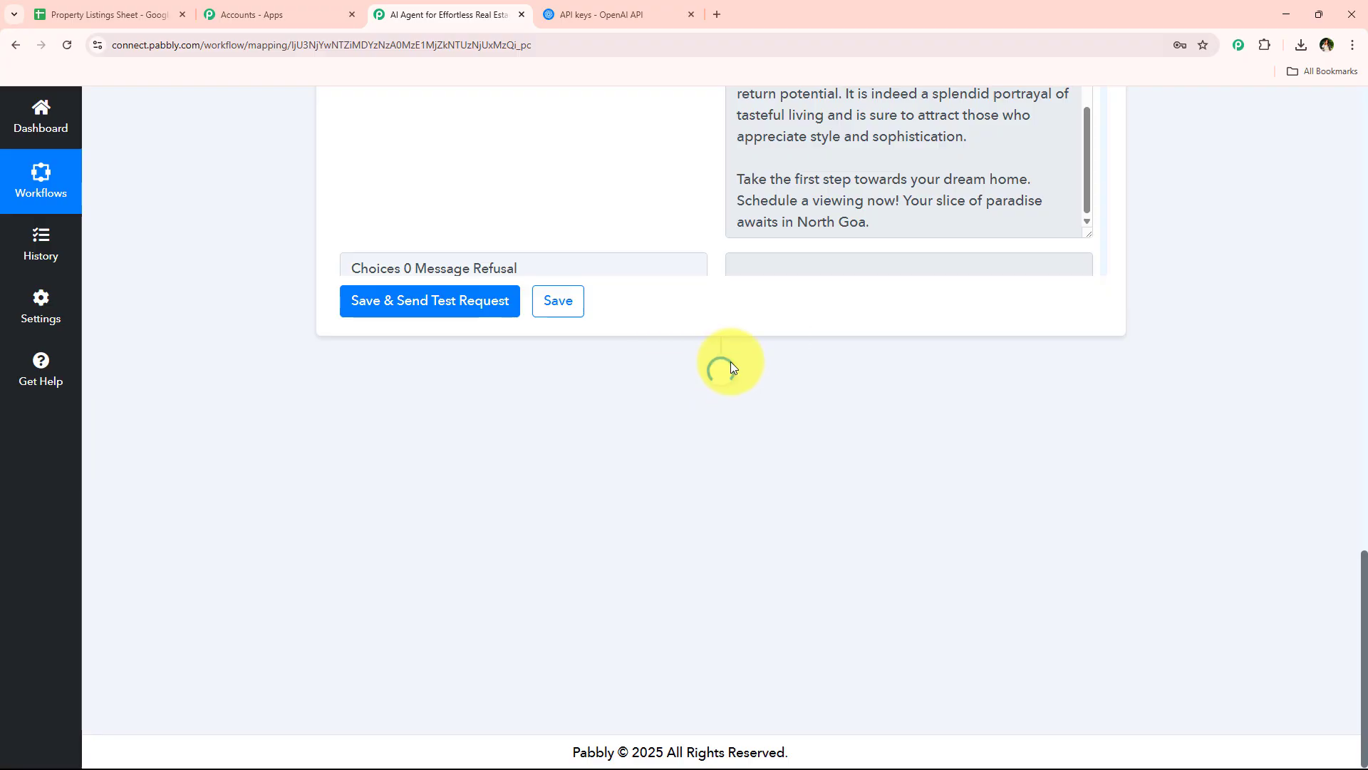
{"action": "type", "text": "do"}
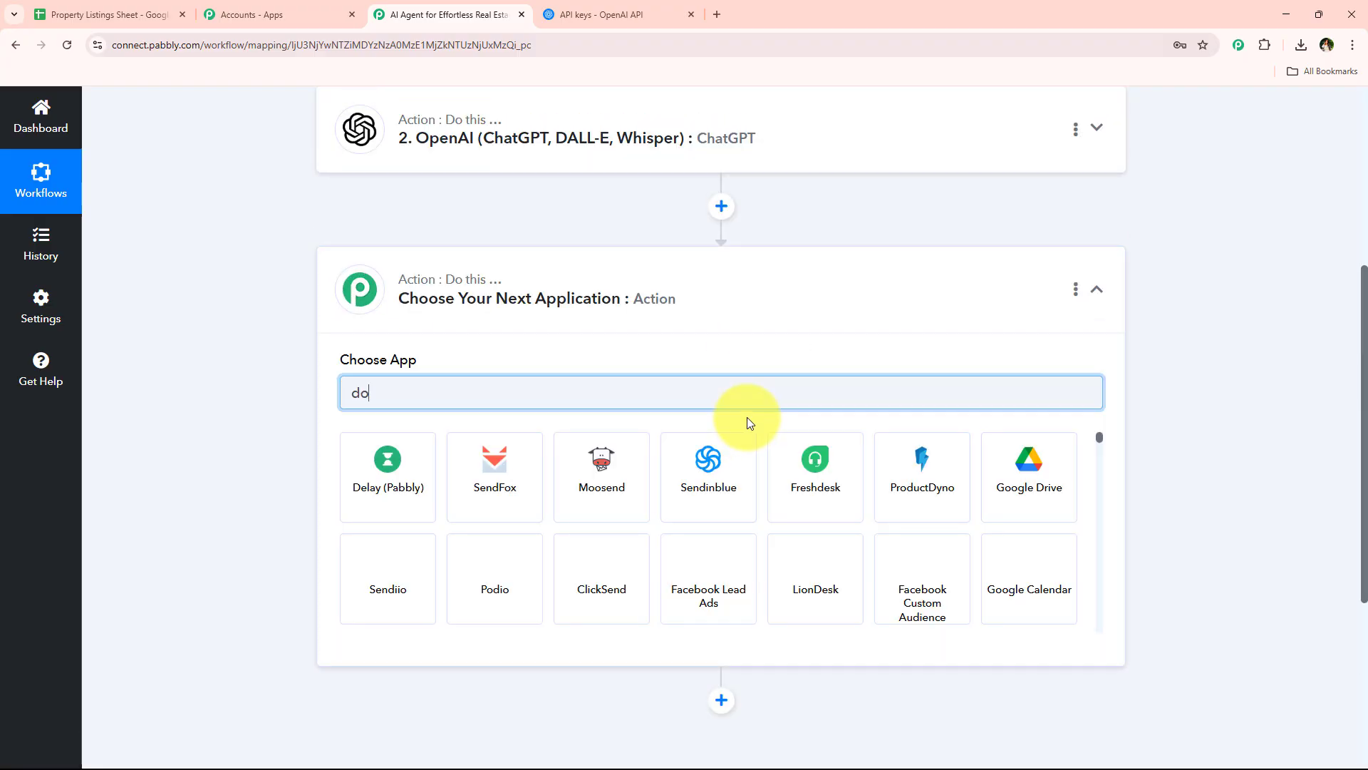
{"action": "type", "text": "c"}
{"action": "left_click", "coordinate": [509, 474]}
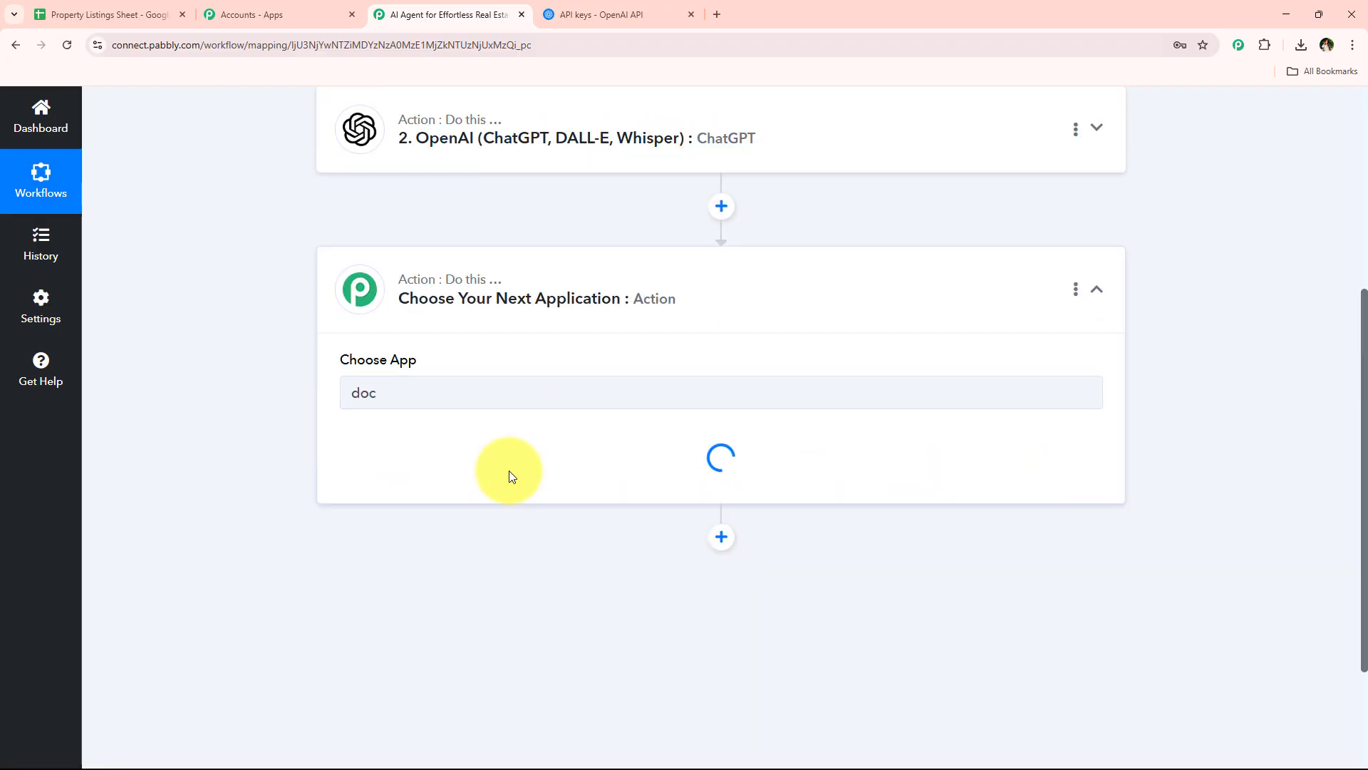
{"action": "left_click", "coordinate": [458, 467]}
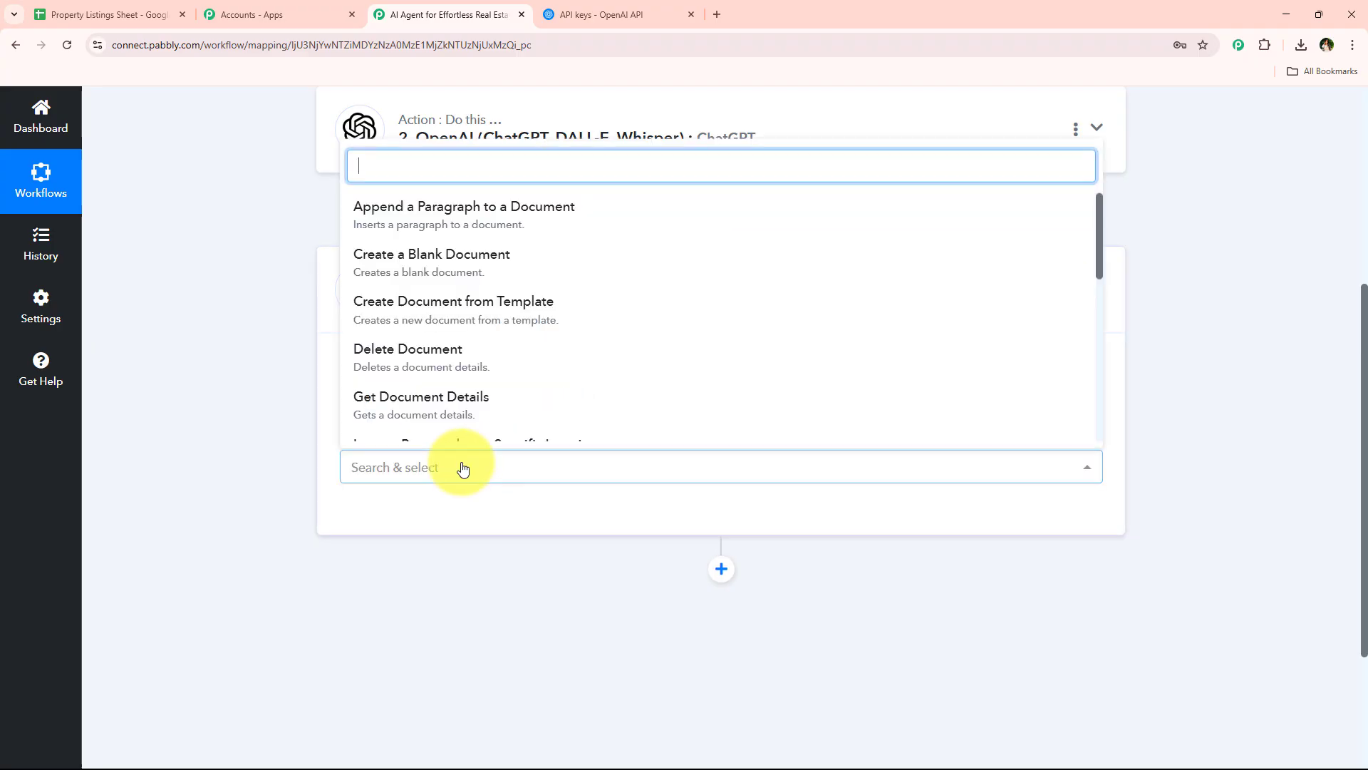
{"action": "left_click", "coordinate": [733, 279]}
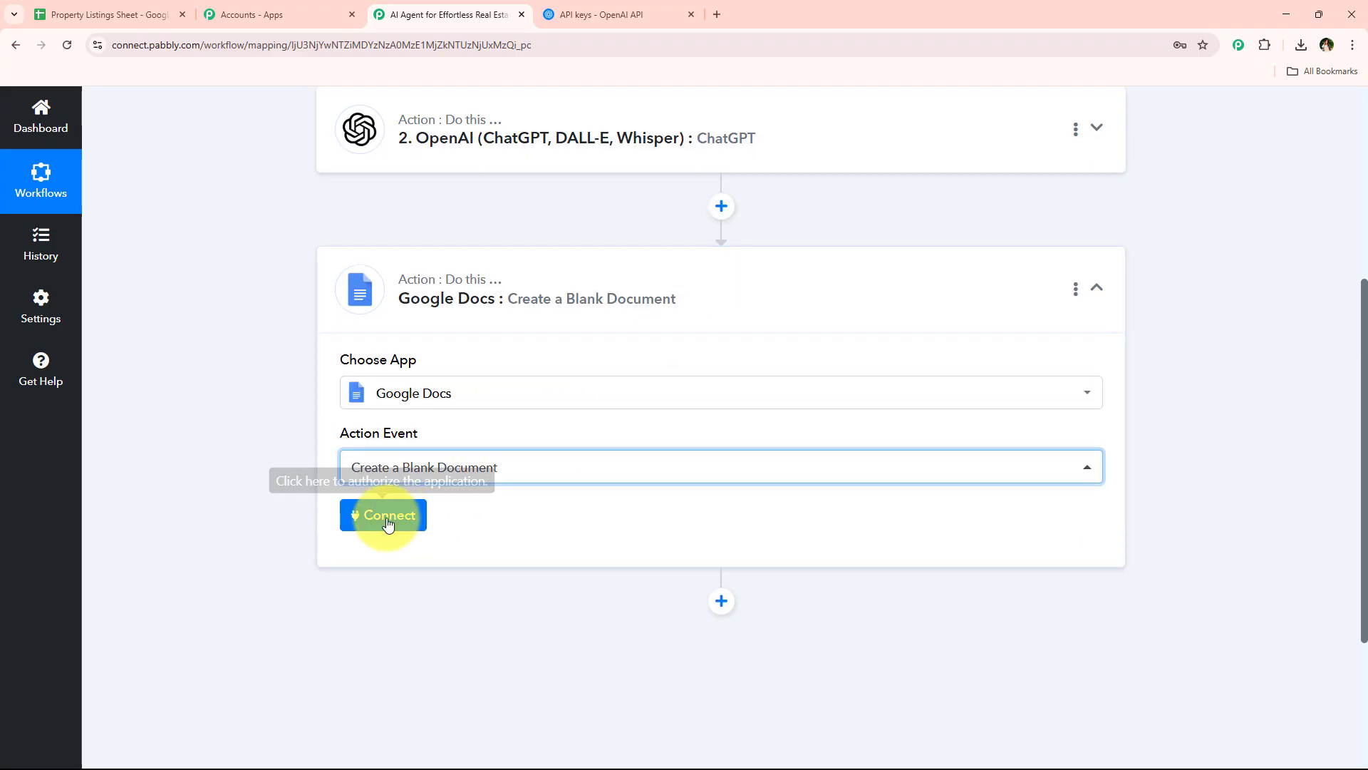
Connect the action through a new Google Docs connection, signing in with the pabbly.com Google account and granting access
{"action": "left_click", "coordinate": [388, 522]}
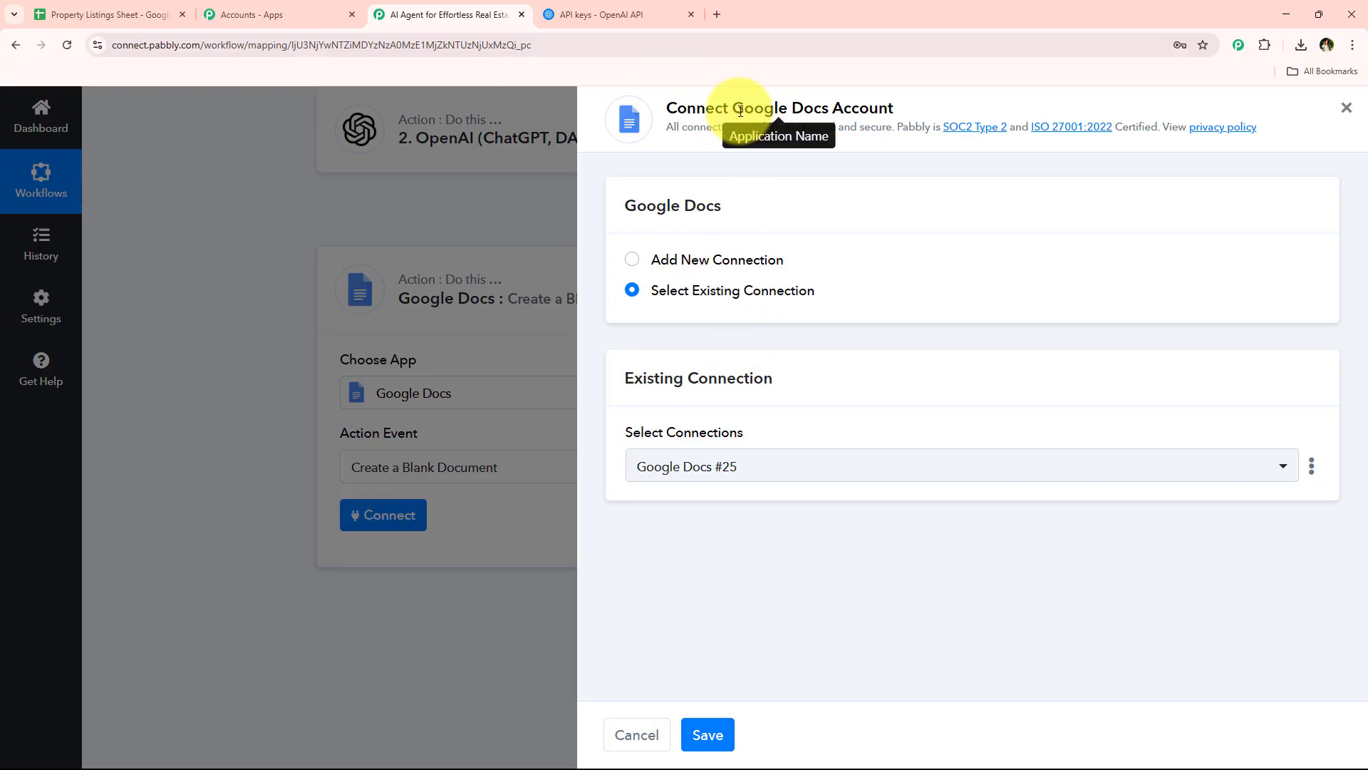
{"action": "left_click", "coordinate": [701, 256]}
{"action": "left_click", "coordinate": [694, 292]}
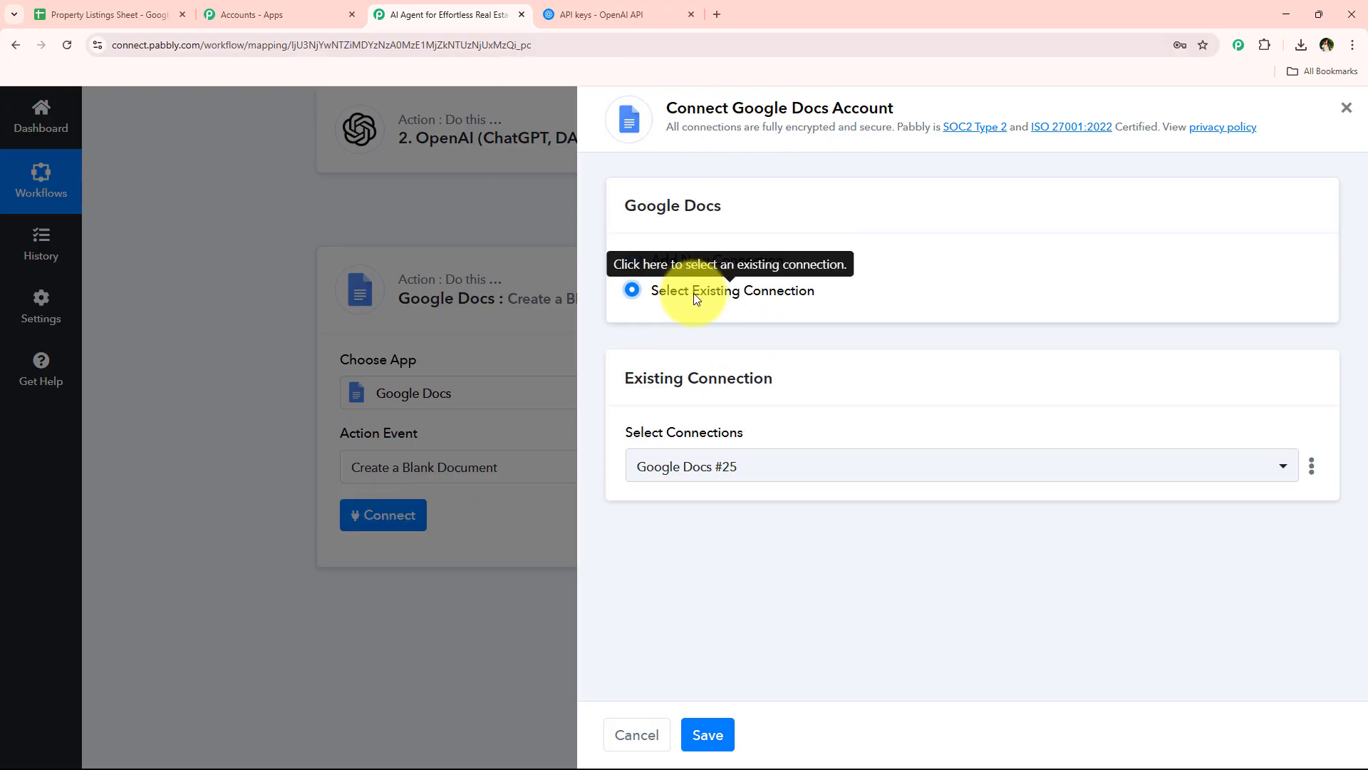
{"action": "left_click_drag", "start_coordinate": [730, 107], "coordinate": [902, 198]}
{"action": "left_click", "coordinate": [902, 198]}
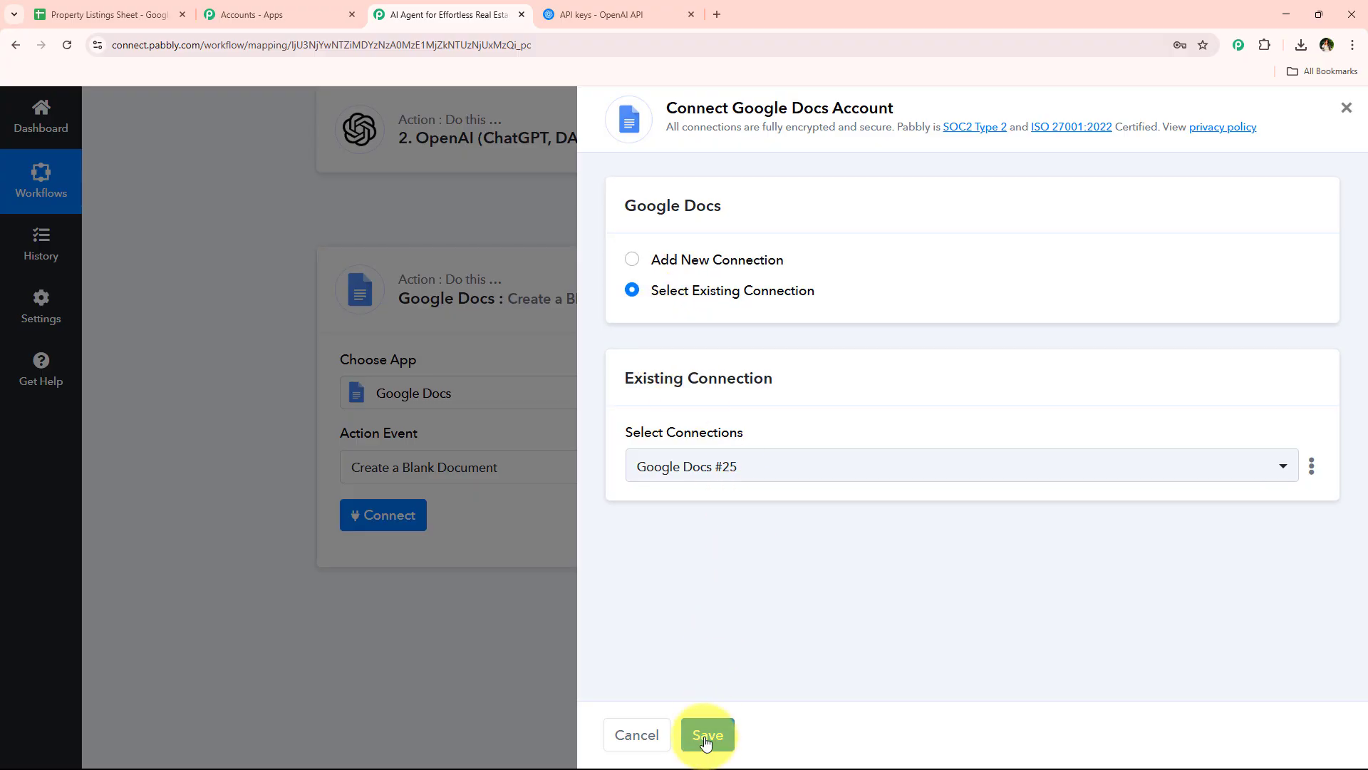
{"action": "left_click", "coordinate": [720, 261]}
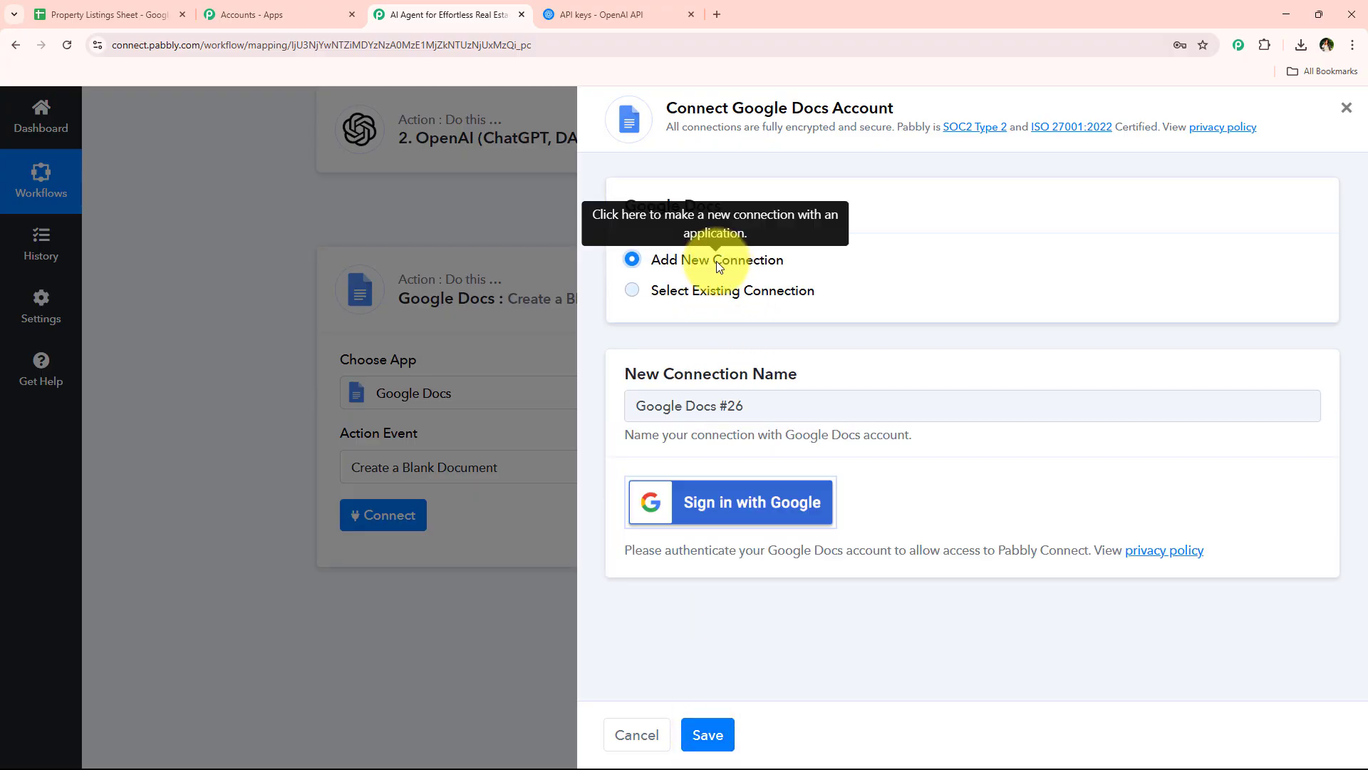
{"action": "left_click", "coordinate": [791, 522]}
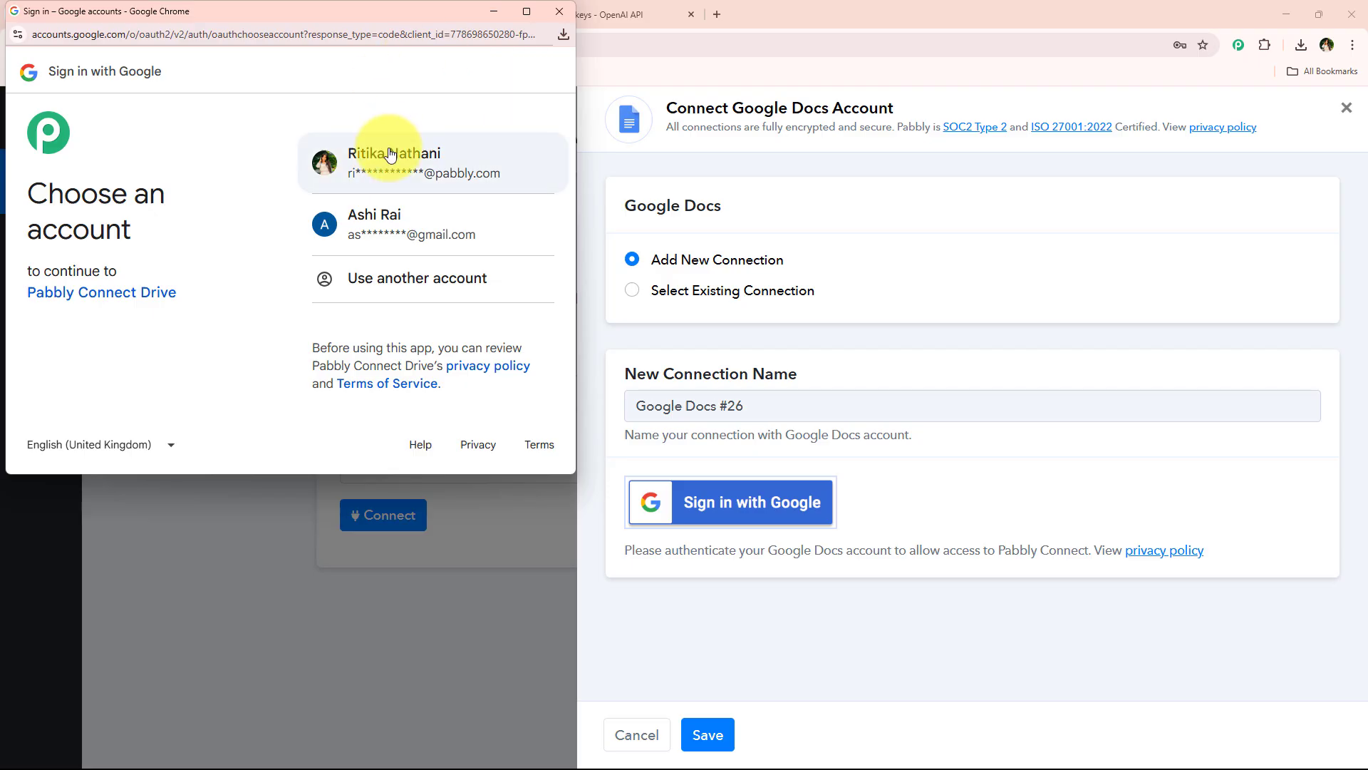
{"action": "left_click", "coordinate": [457, 158]}
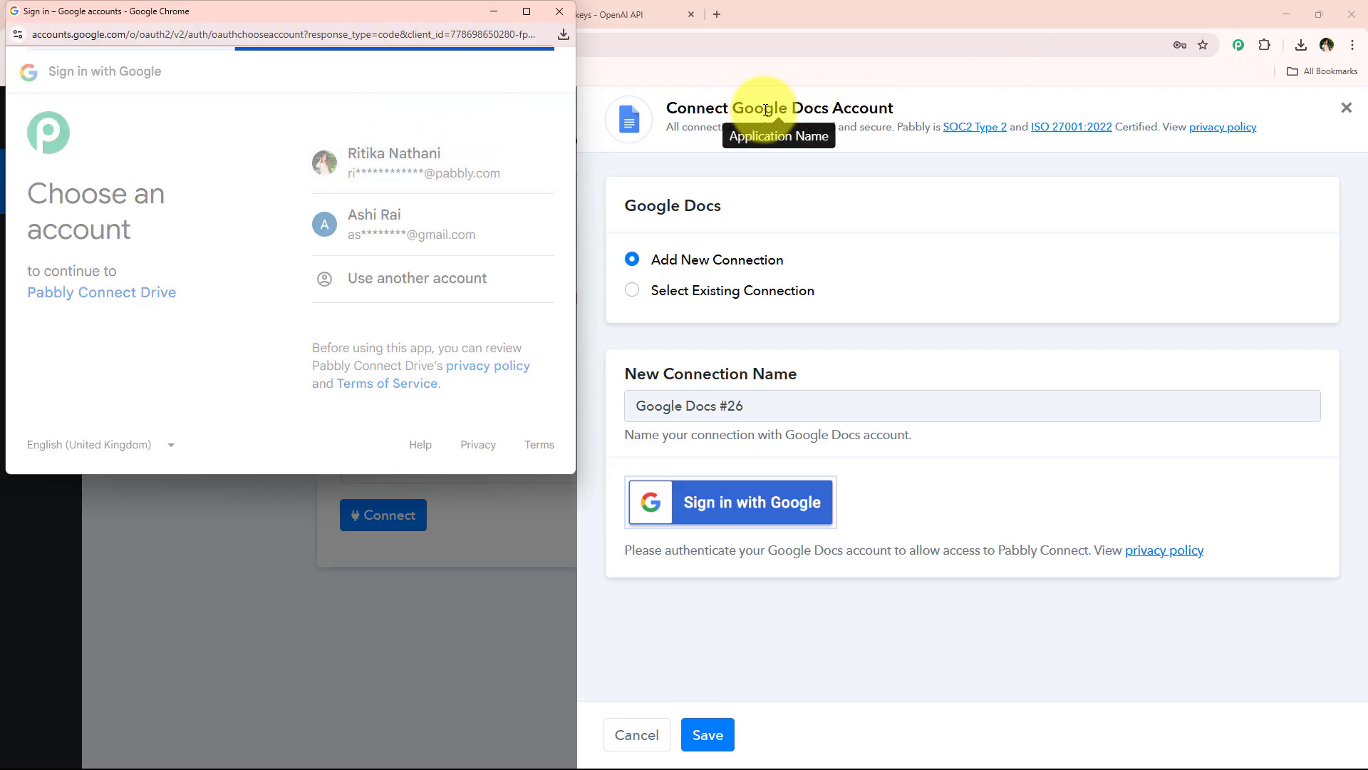
{"action": "left_click_drag", "start_coordinate": [321, 208], "coordinate": [413, 251]}
{"action": "scroll", "coordinate": [416, 249], "scroll_direction": "down", "scroll_amount": 3}
{"action": "left_click", "coordinate": [481, 363]}
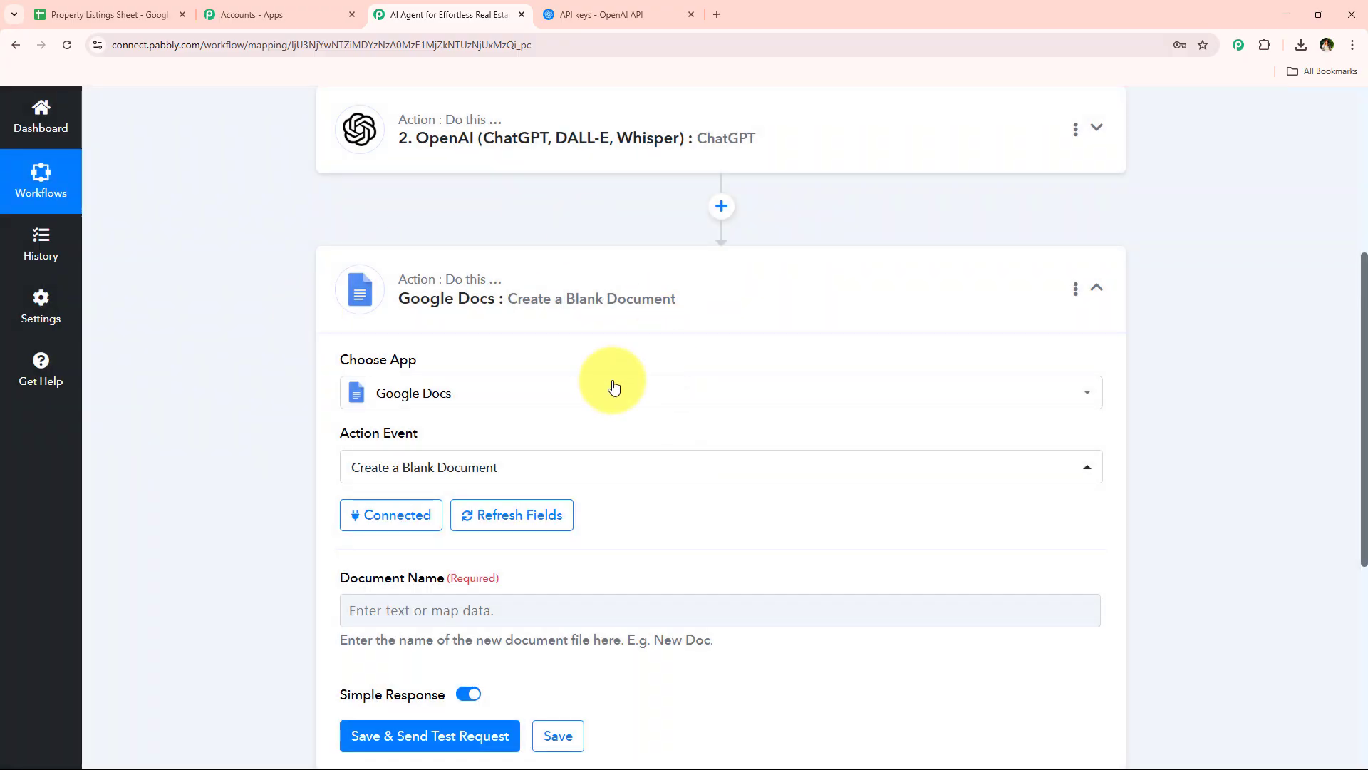
Check the Property Listings Sheet in Google Sheets for the document naming, and return to the Pabbly Connect workflow
{"action": "scroll", "coordinate": [452, 284], "scroll_direction": "down", "scroll_amount": 2}
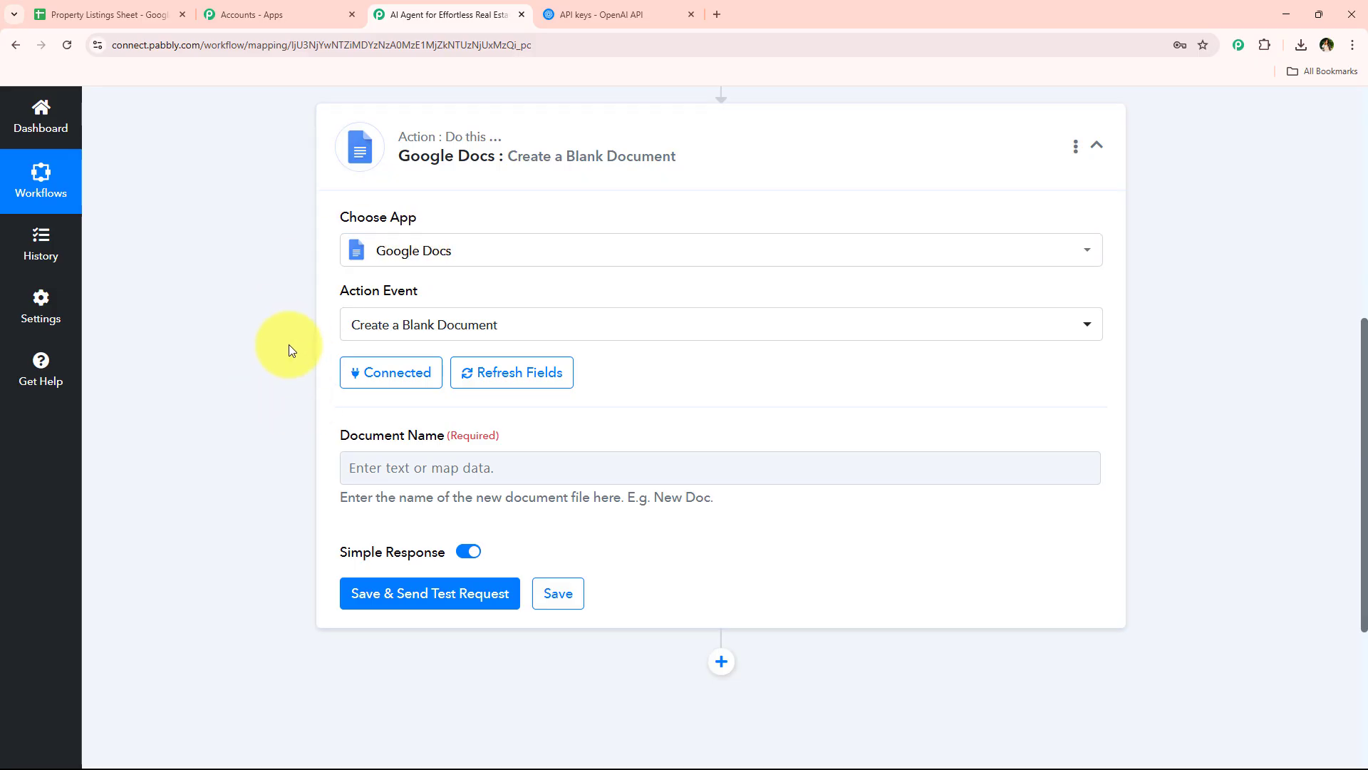
{"action": "left_click", "coordinate": [106, 15]}
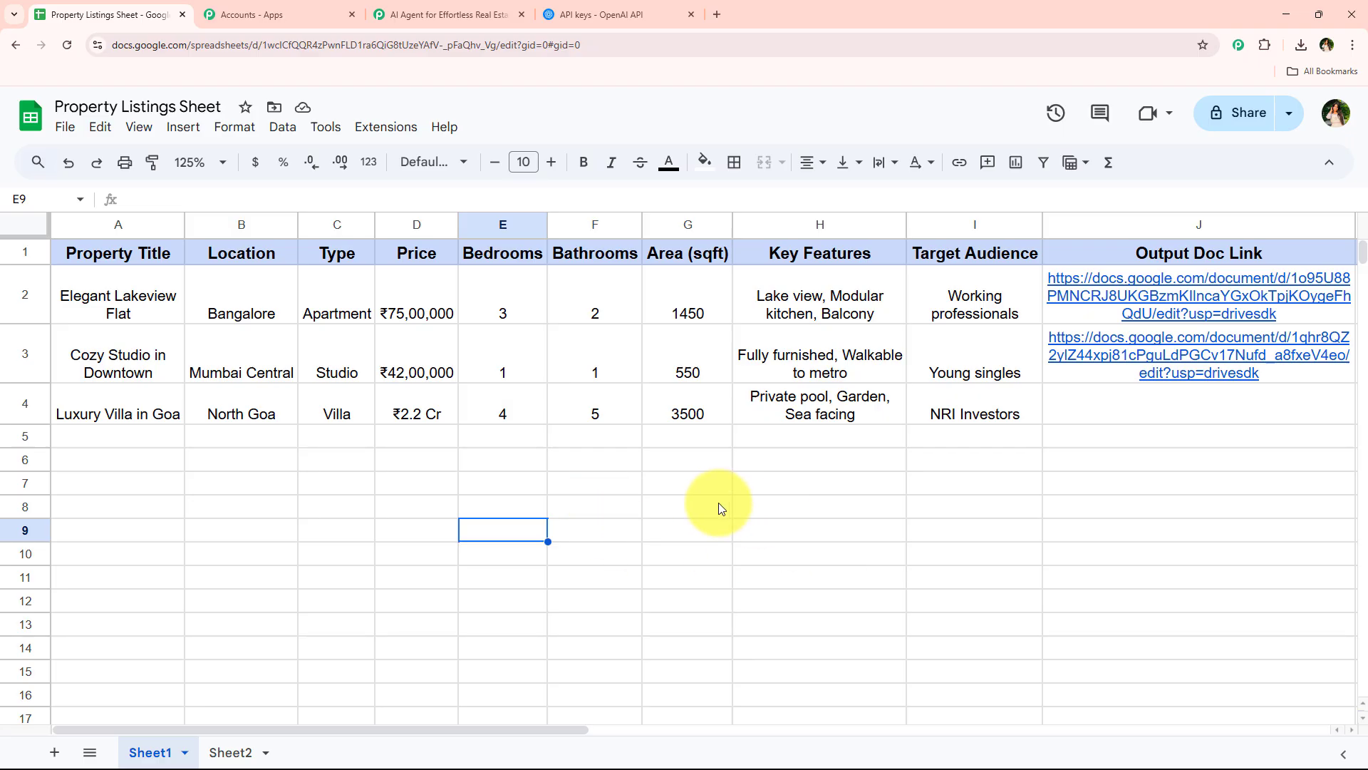
{"action": "left_click", "coordinate": [152, 106]}
{"action": "double_click", "coordinate": [154, 104]}
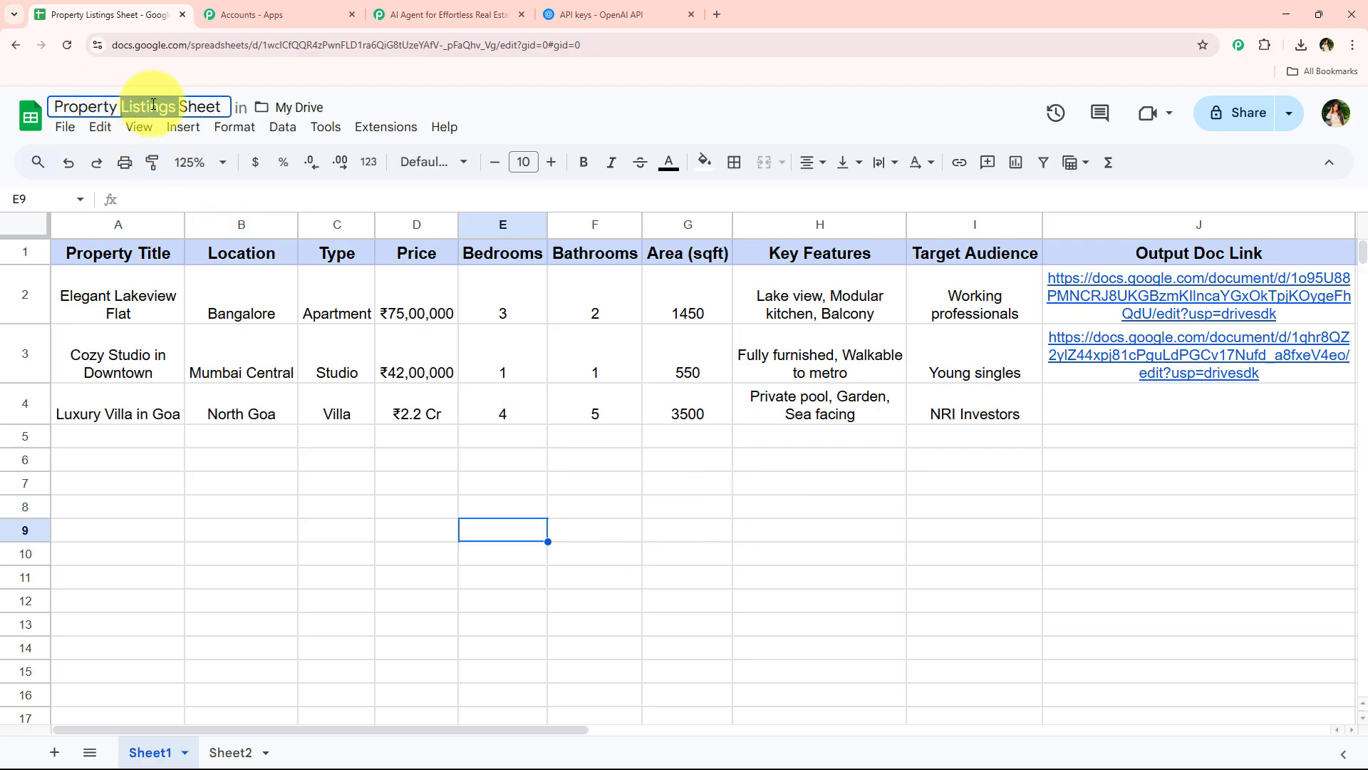
{"action": "left_click", "coordinate": [452, 14]}
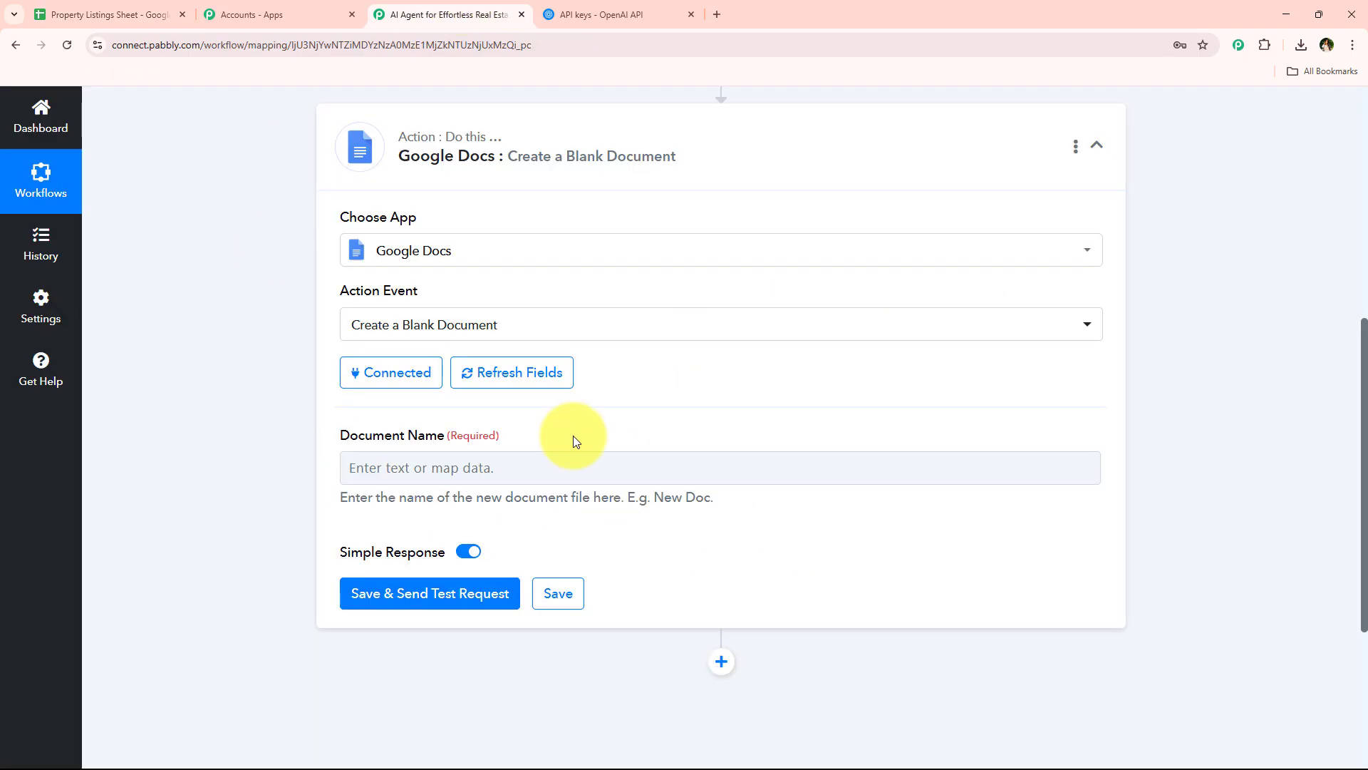
Set the Document Name to the mapped Google Sheets Property Title value followed by the word "Listing"
{"action": "scroll", "coordinate": [605, 385], "scroll_direction": "down", "scroll_amount": 2}
{"action": "left_click", "coordinate": [722, 327]}
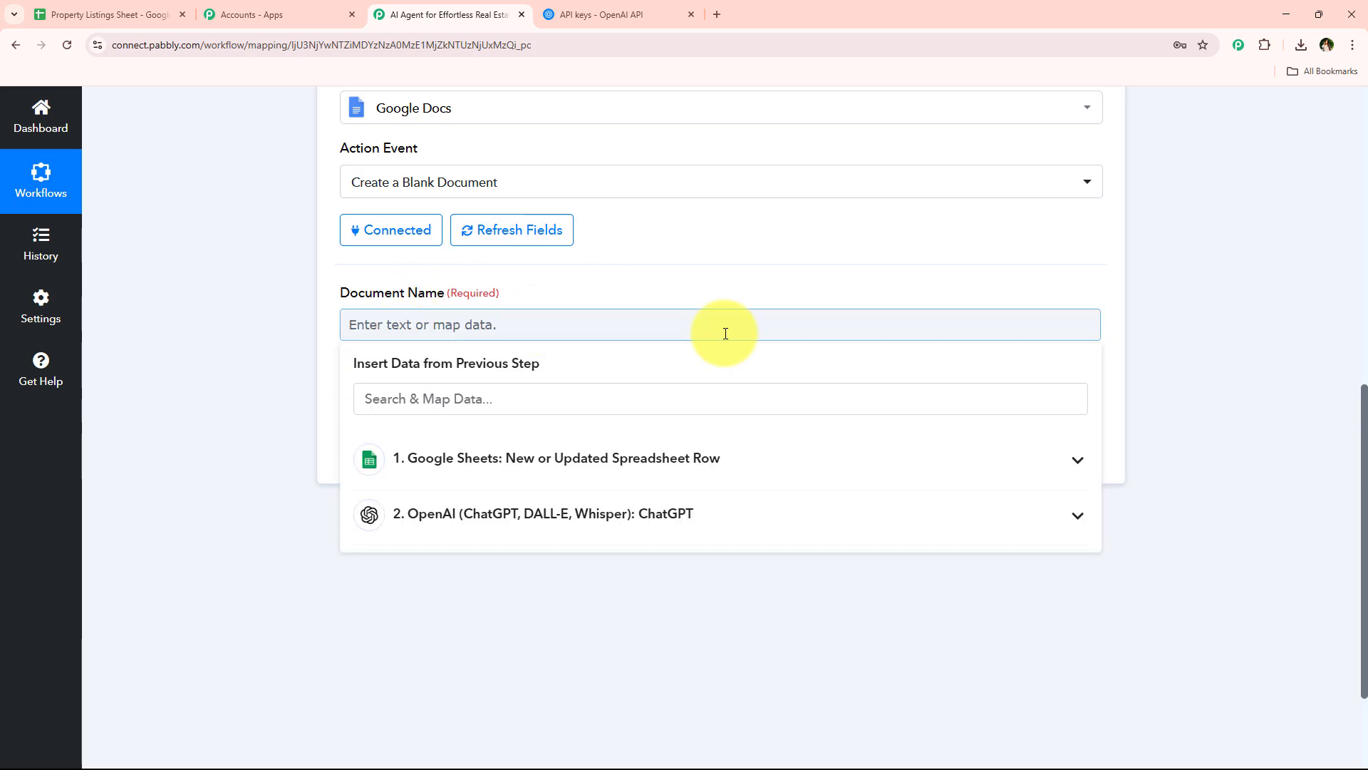
{"action": "left_click", "coordinate": [592, 408]}
{"action": "type", "text": "tit"}
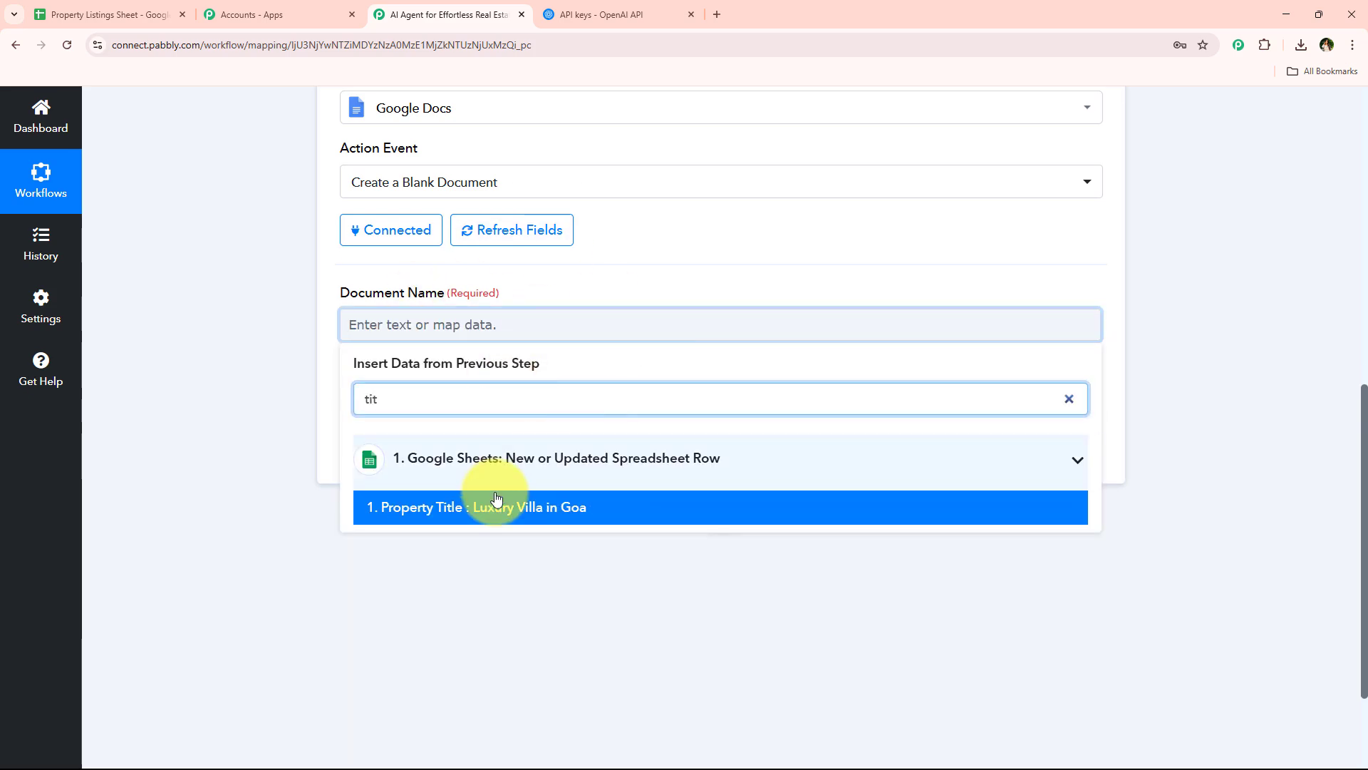
{"action": "left_click", "coordinate": [565, 506]}
{"action": "left_click", "coordinate": [302, 392]}
{"action": "left_click", "coordinate": [642, 330]}
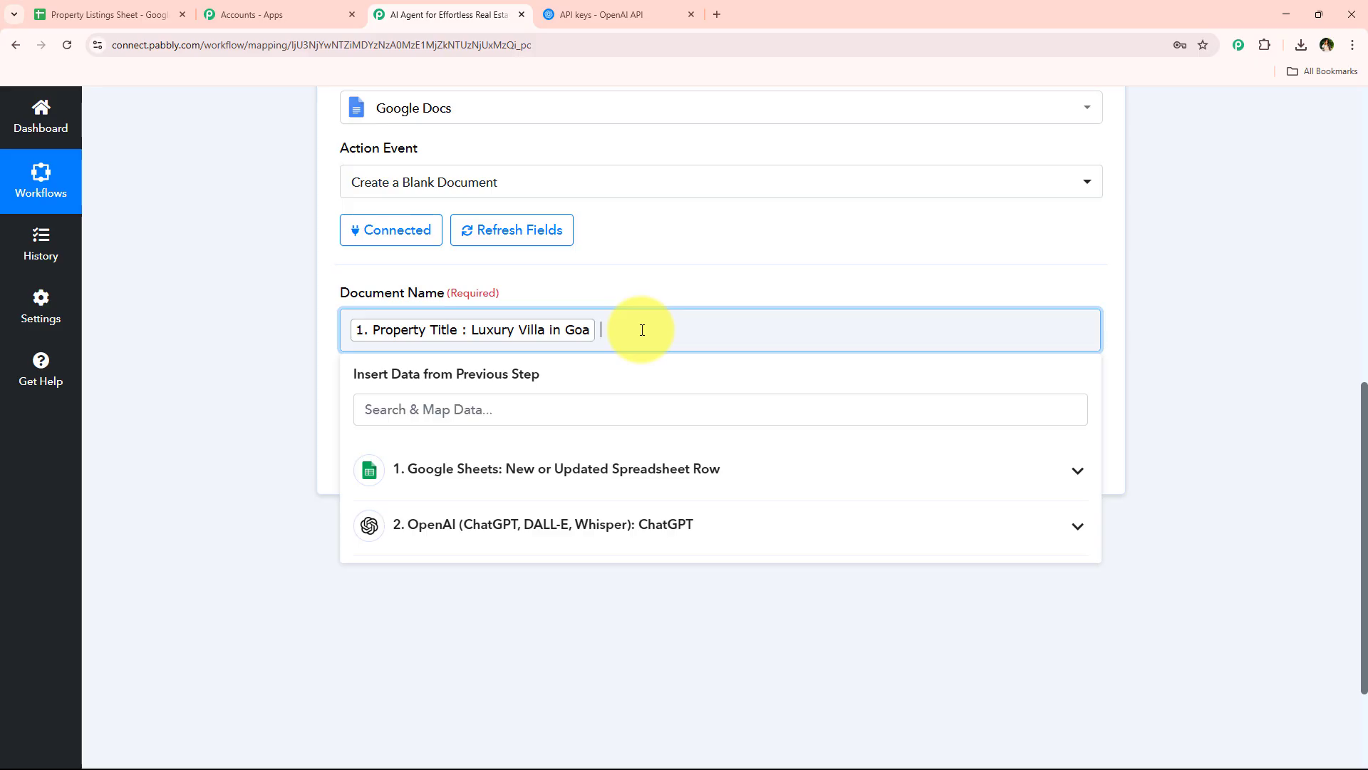
{"action": "left_click", "coordinate": [218, 339]}
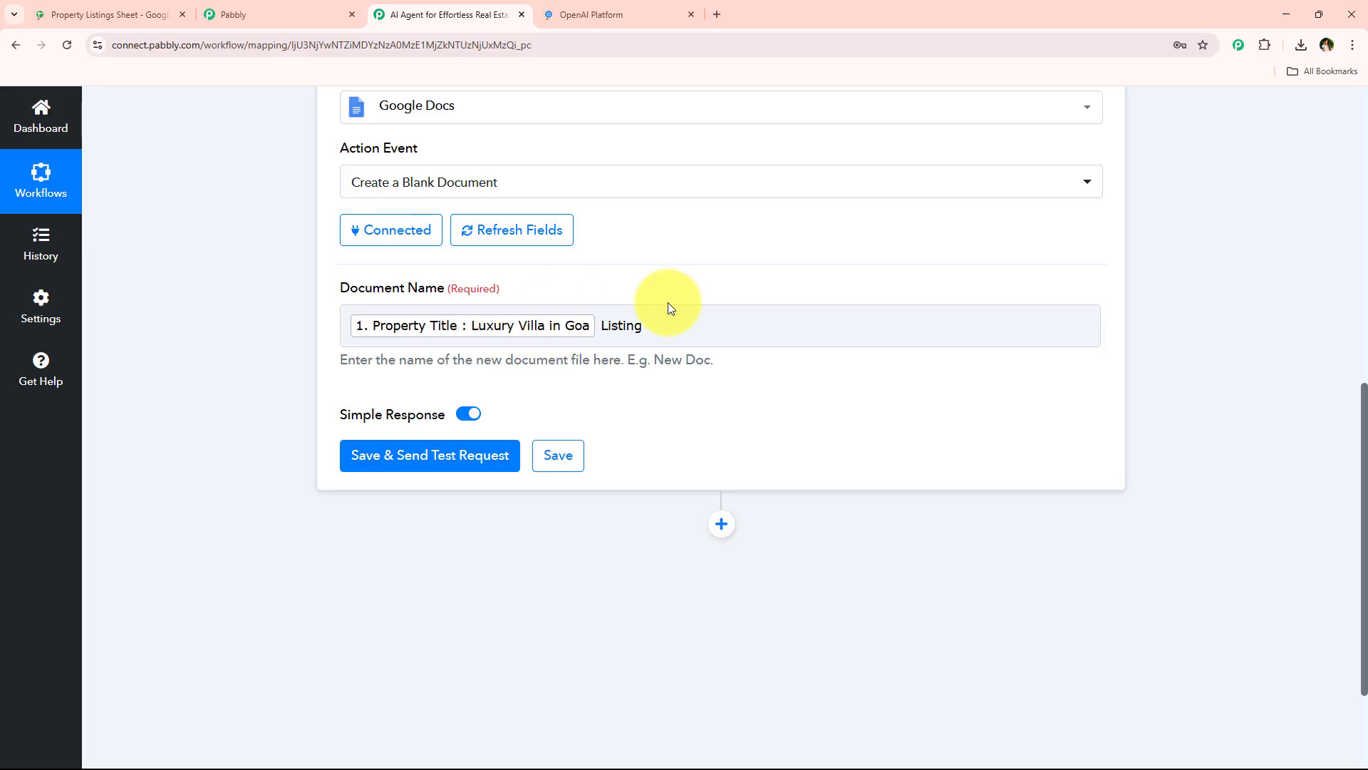
Save the Create a Blank Document action, send a test request and review the response received
{"action": "left_click", "coordinate": [495, 463]}
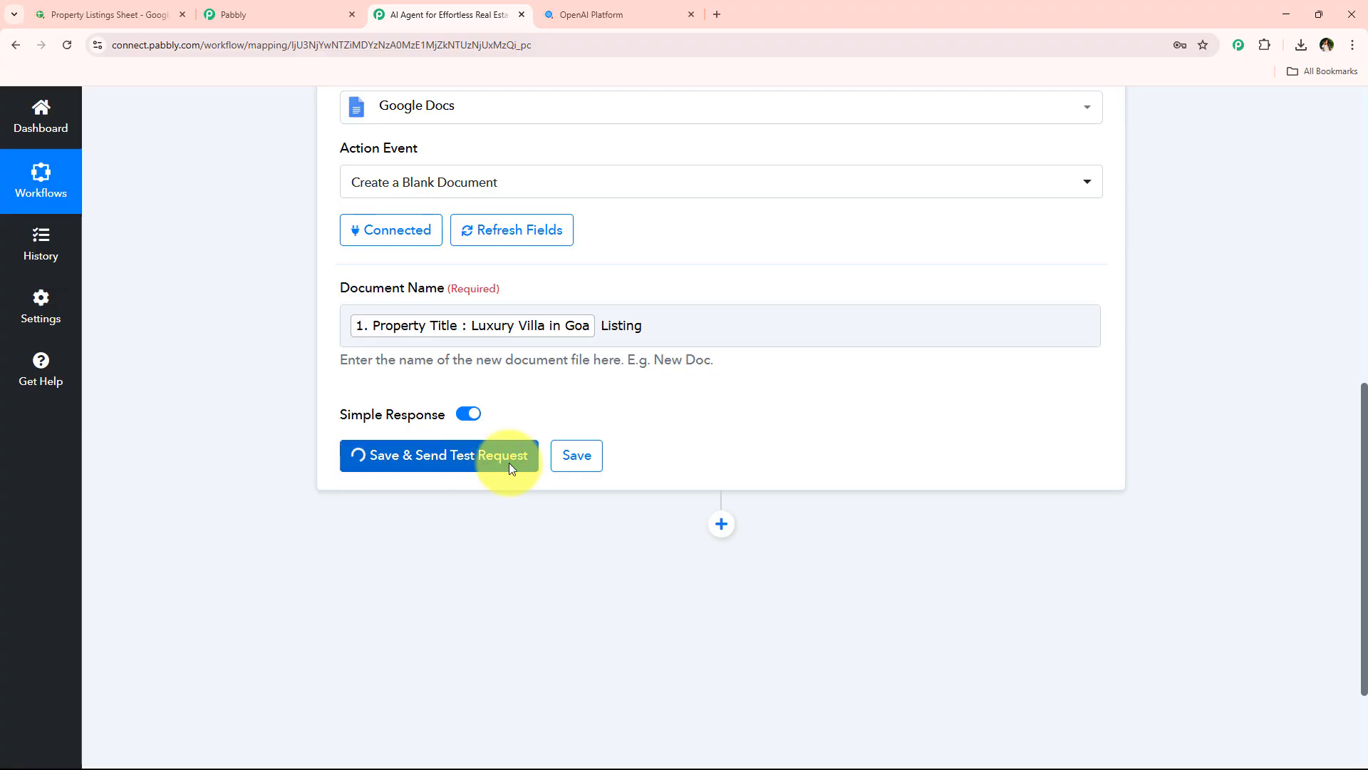
{"action": "scroll", "coordinate": [420, 486], "scroll_direction": "up", "scroll_amount": 8}
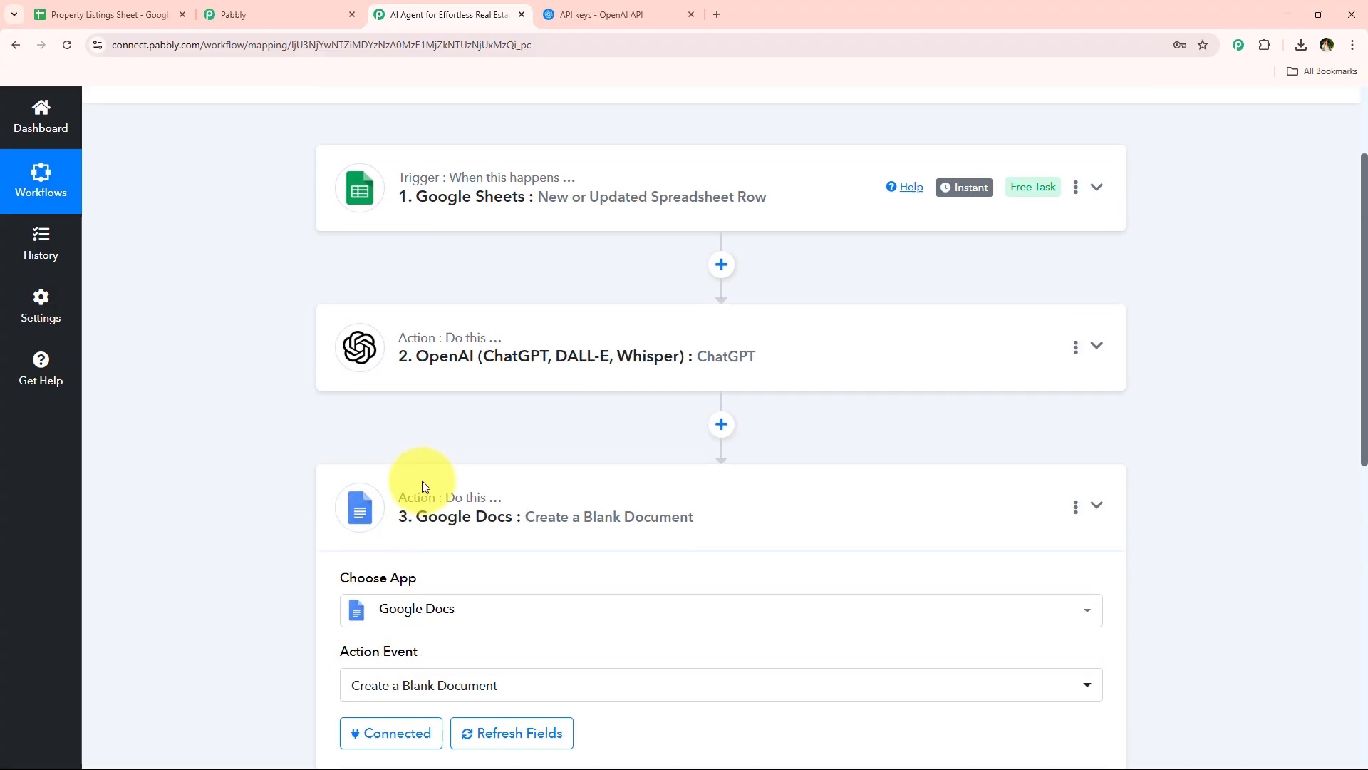
{"action": "scroll", "coordinate": [464, 340], "scroll_direction": "down", "scroll_amount": 9}
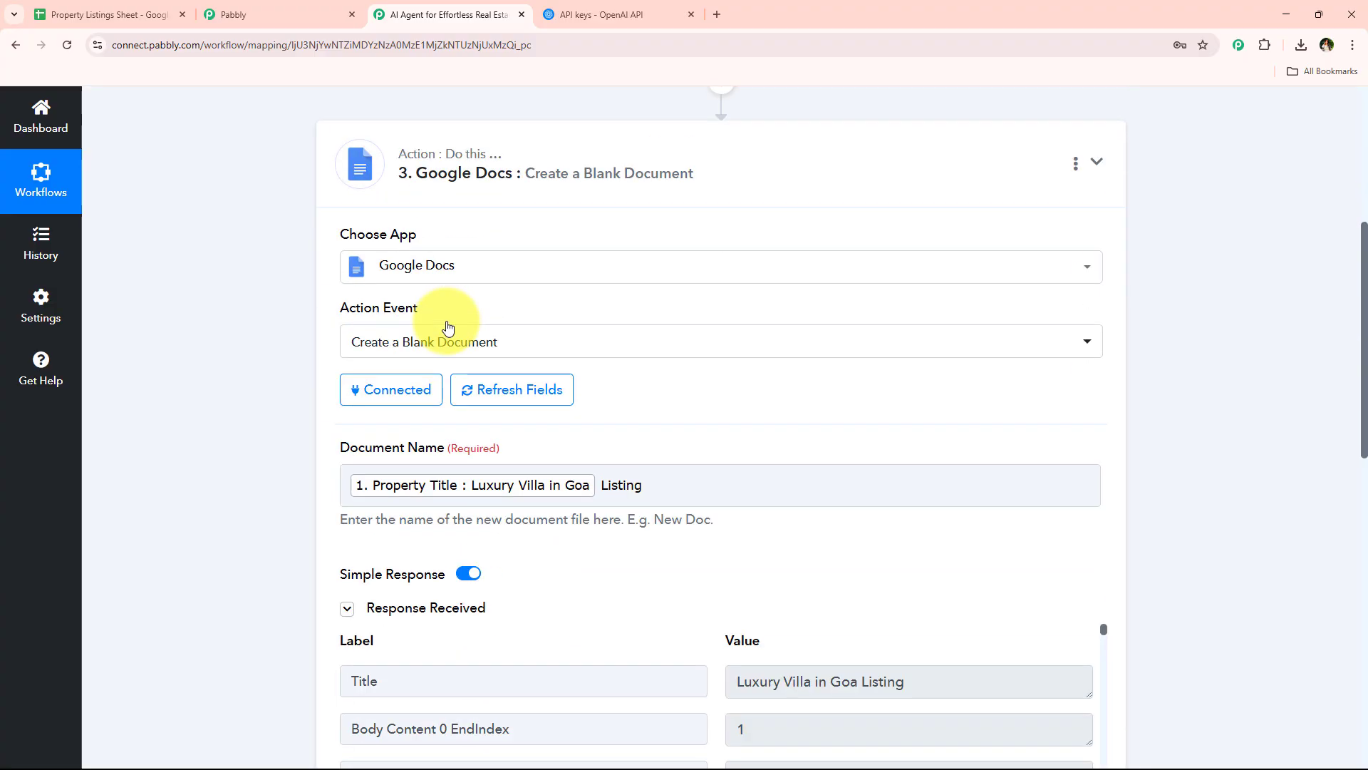
{"action": "scroll", "coordinate": [448, 340], "scroll_direction": "down", "scroll_amount": 7}
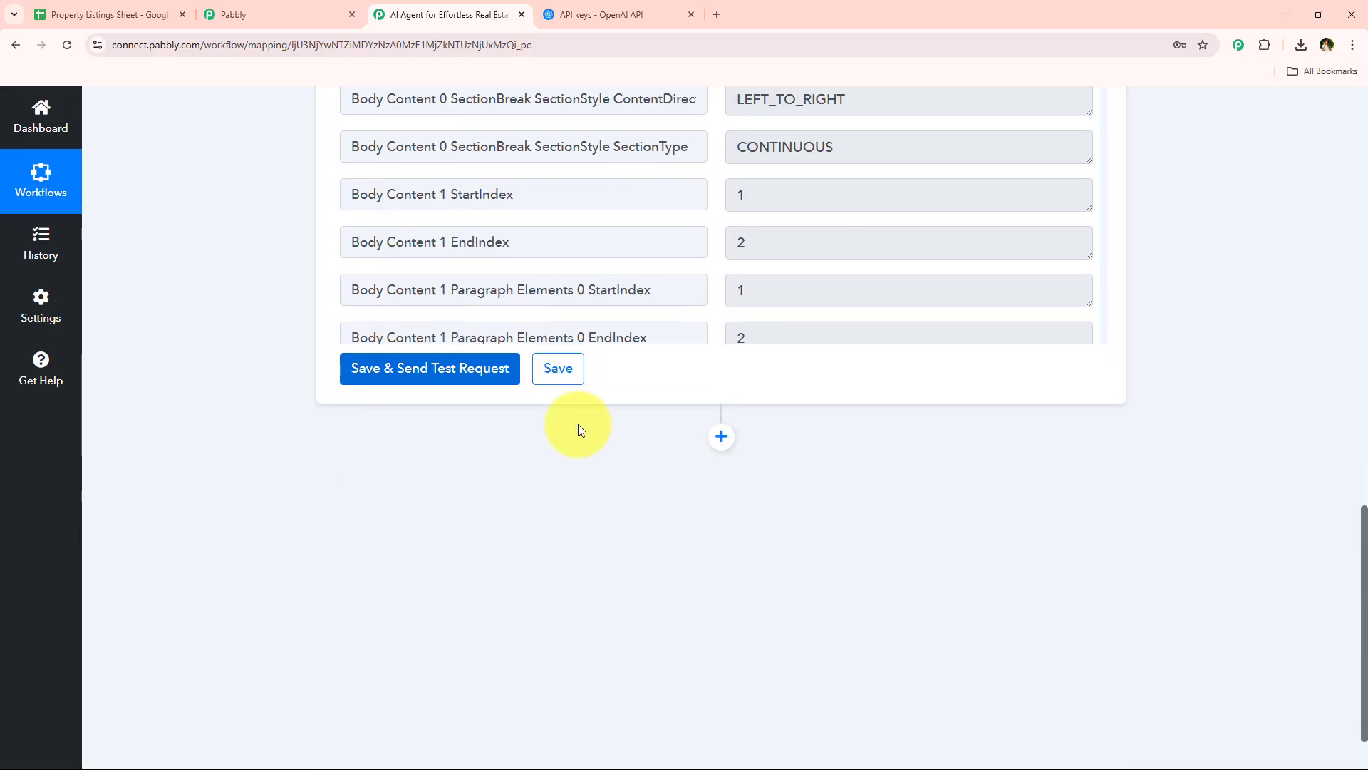
Add a Google Docs action with the Append a Paragraph to a Document event and connect it through the existing Google Docs #26 connection
{"action": "left_click", "coordinate": [721, 437]}
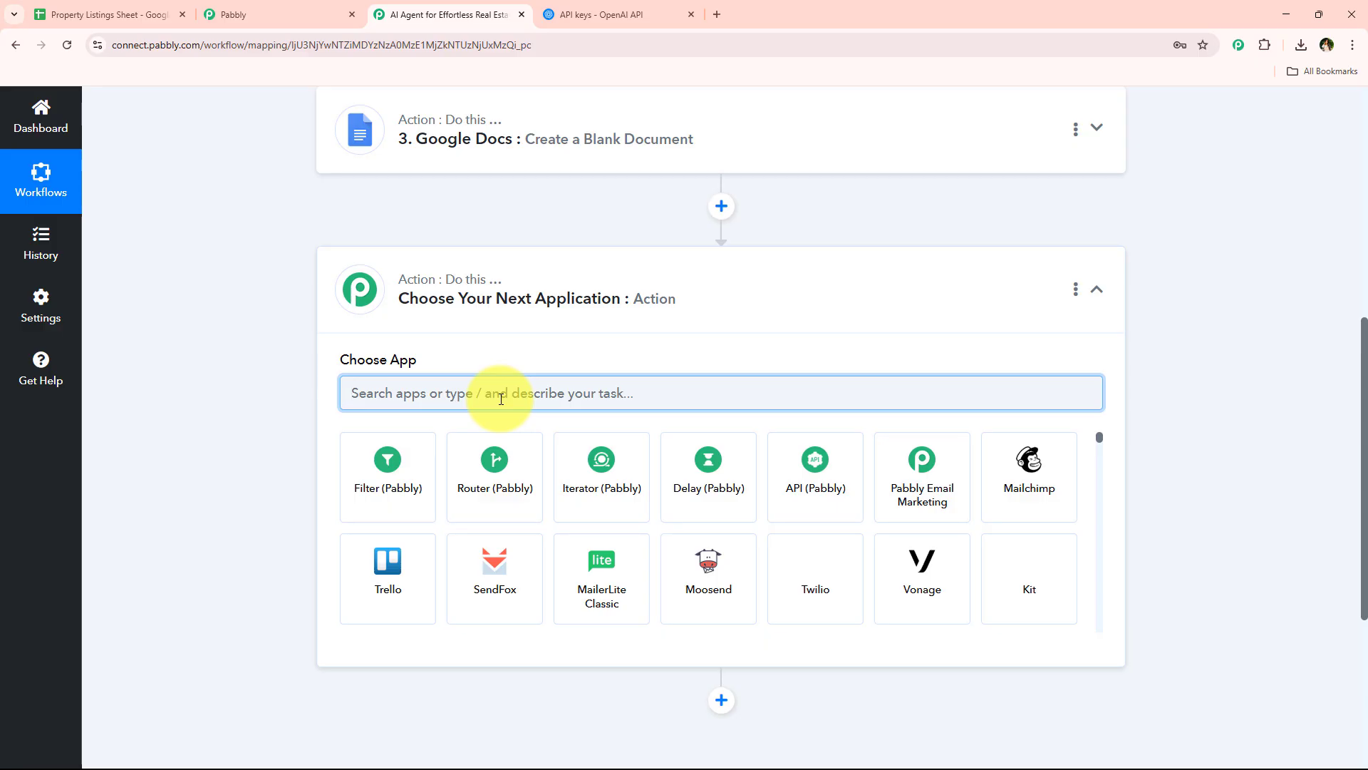
{"action": "type", "text": "doc"}
{"action": "left_click", "coordinate": [472, 515]}
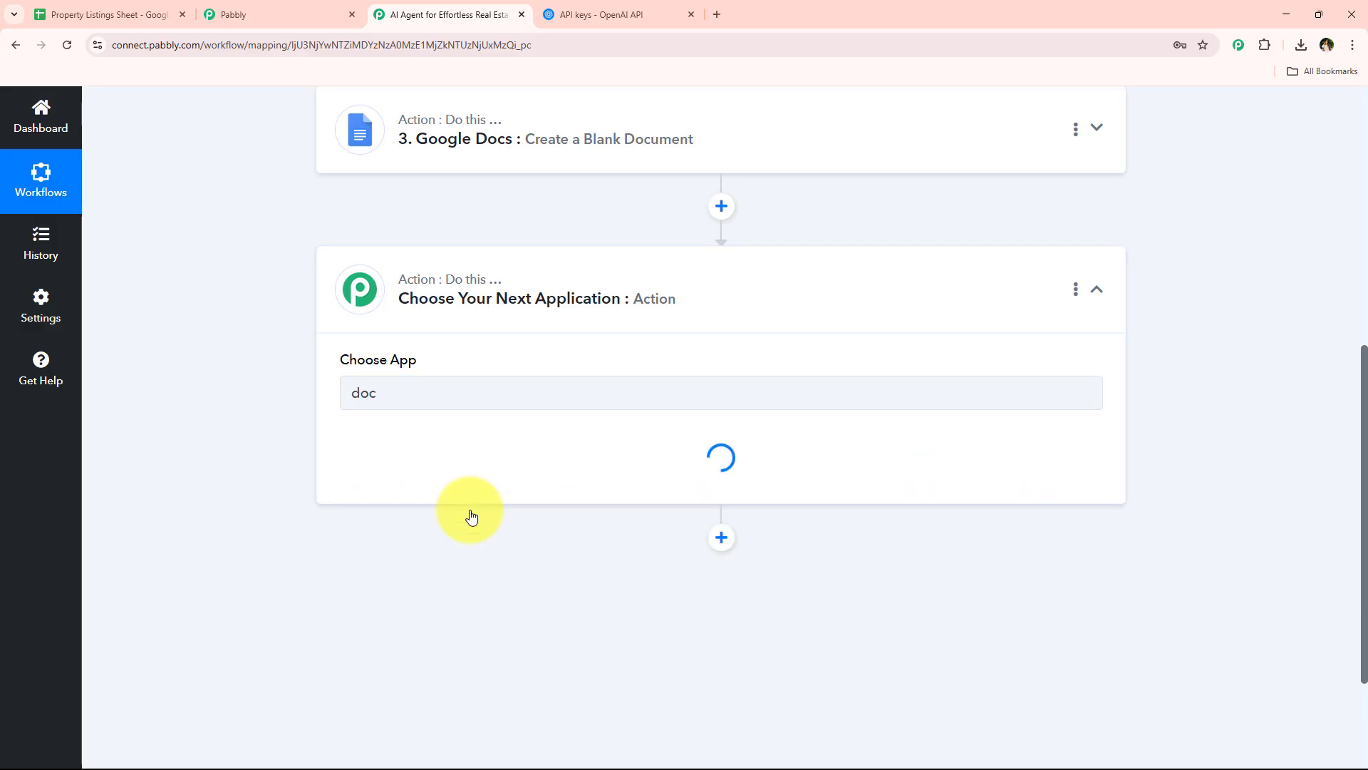
{"action": "left_click", "coordinate": [506, 465]}
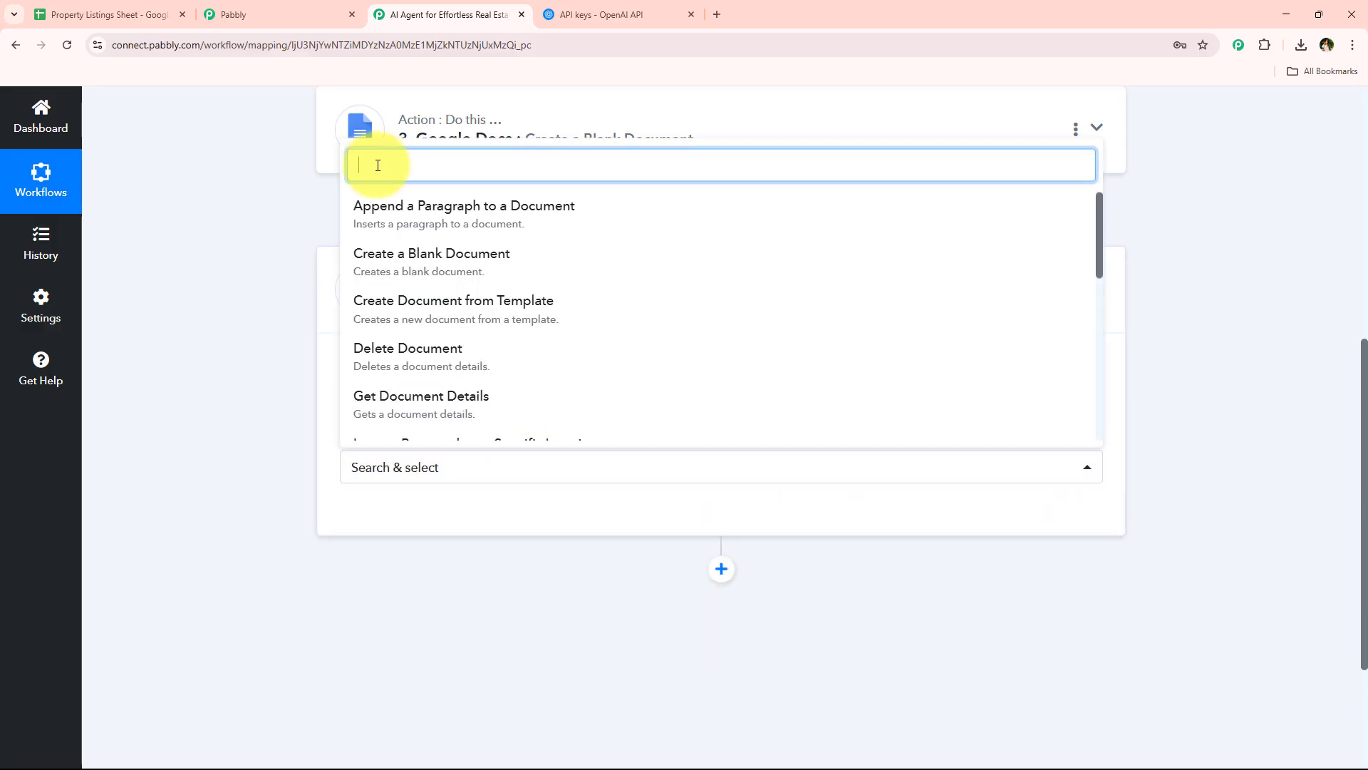
{"action": "left_click", "coordinate": [782, 228]}
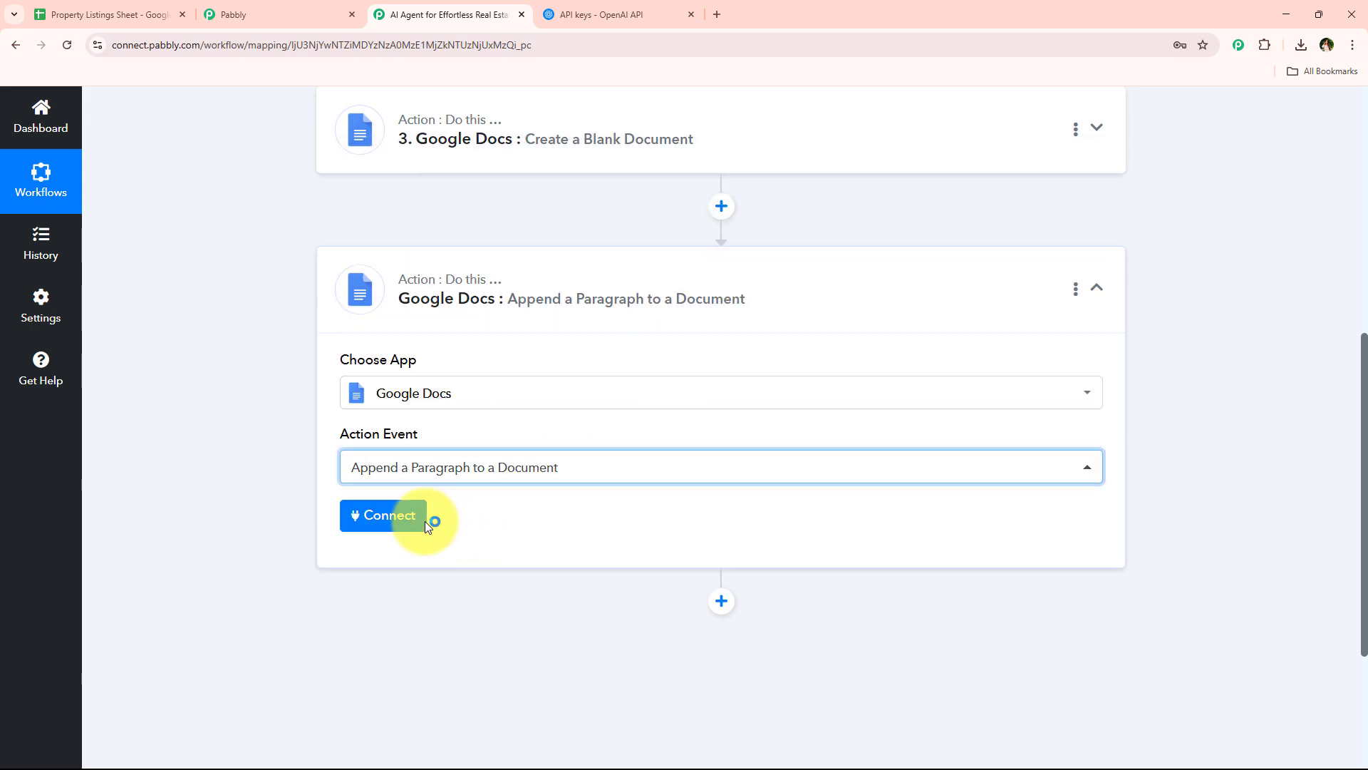
{"action": "left_click", "coordinate": [424, 525]}
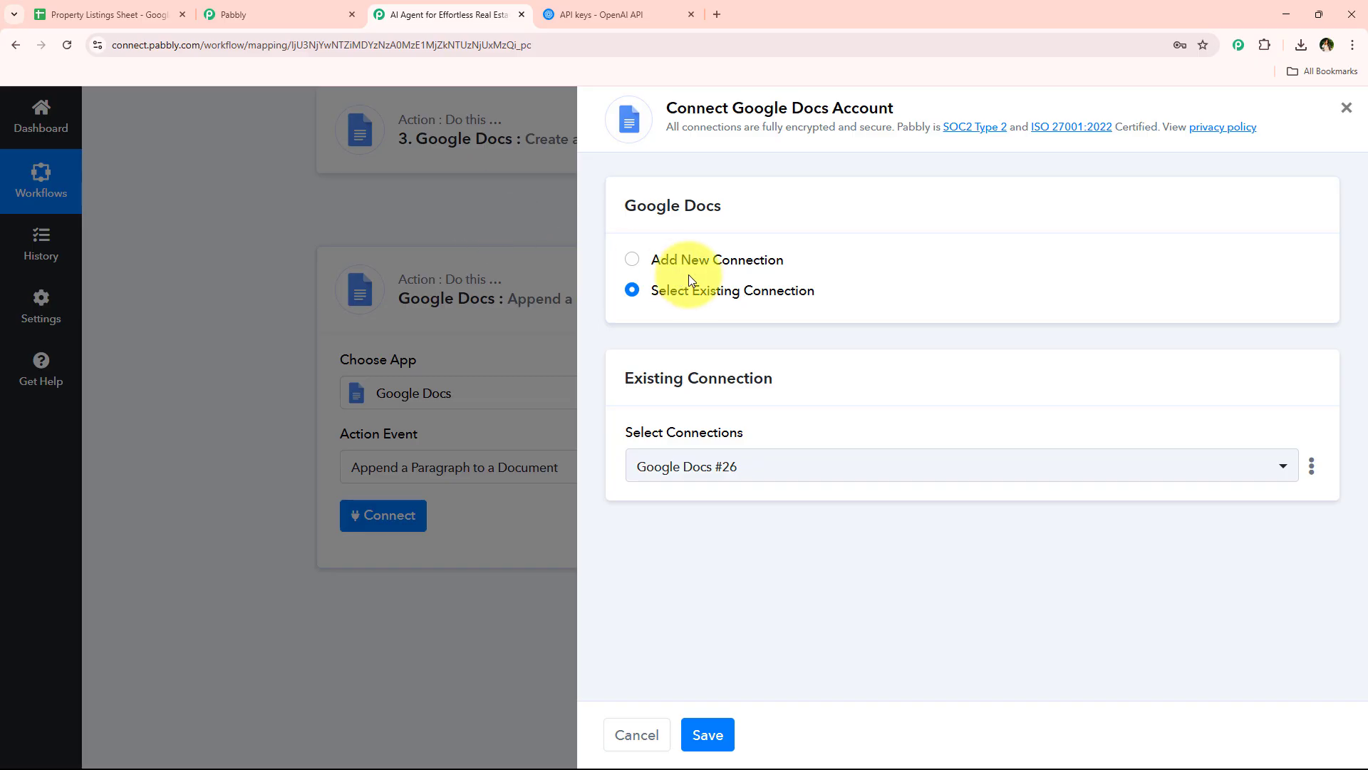
{"action": "left_click", "coordinate": [720, 734]}
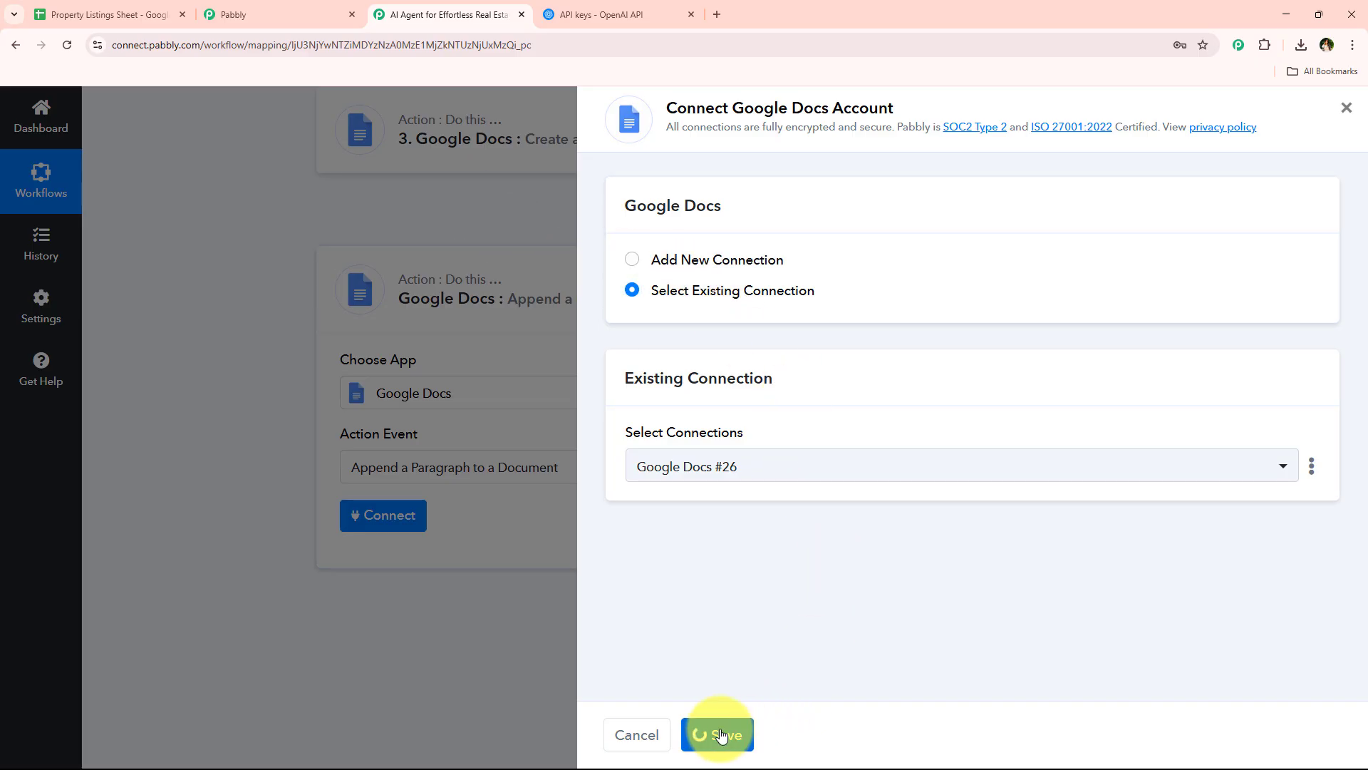
Enable mapping for the Document field of the Append a Paragraph to a Document action
{"action": "scroll", "coordinate": [443, 344], "scroll_direction": "down", "scroll_amount": 3}
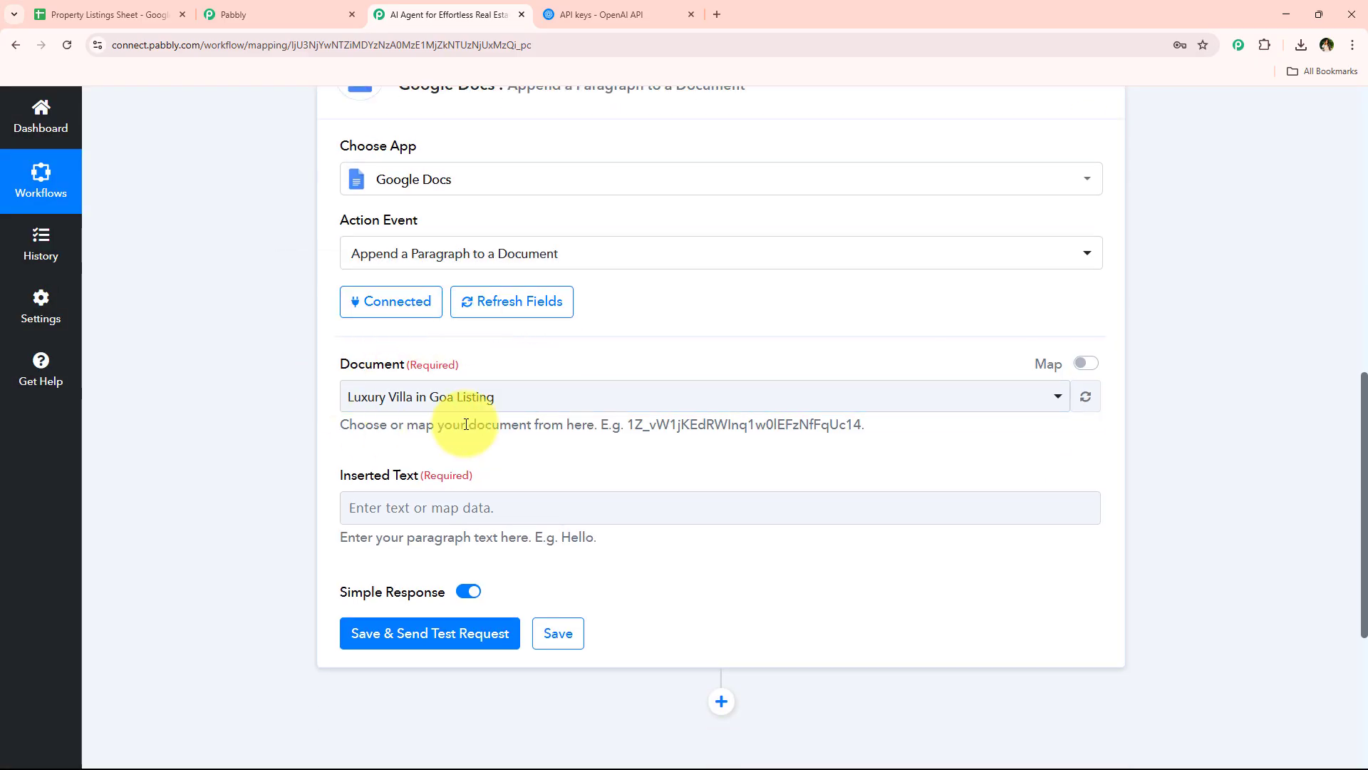
{"action": "left_click", "coordinate": [543, 397]}
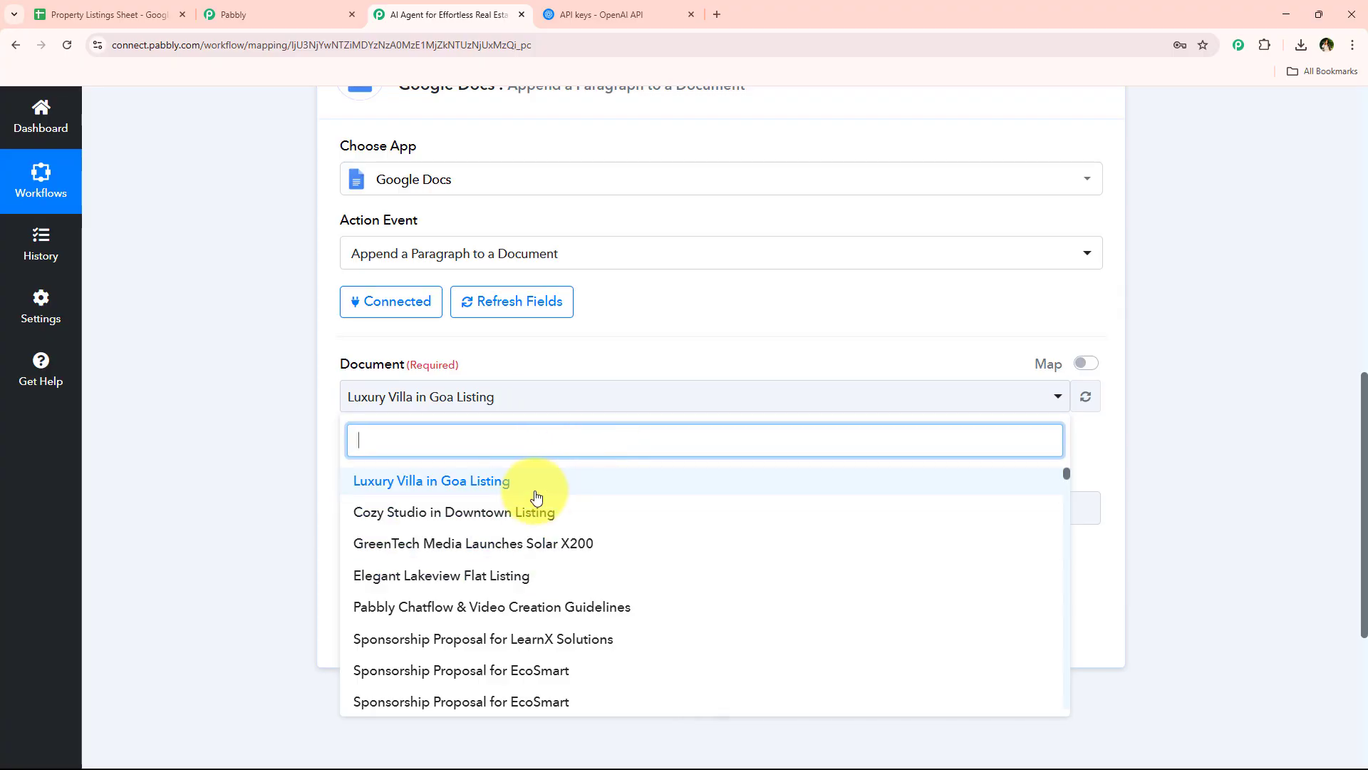
{"action": "left_click", "coordinate": [311, 381]}
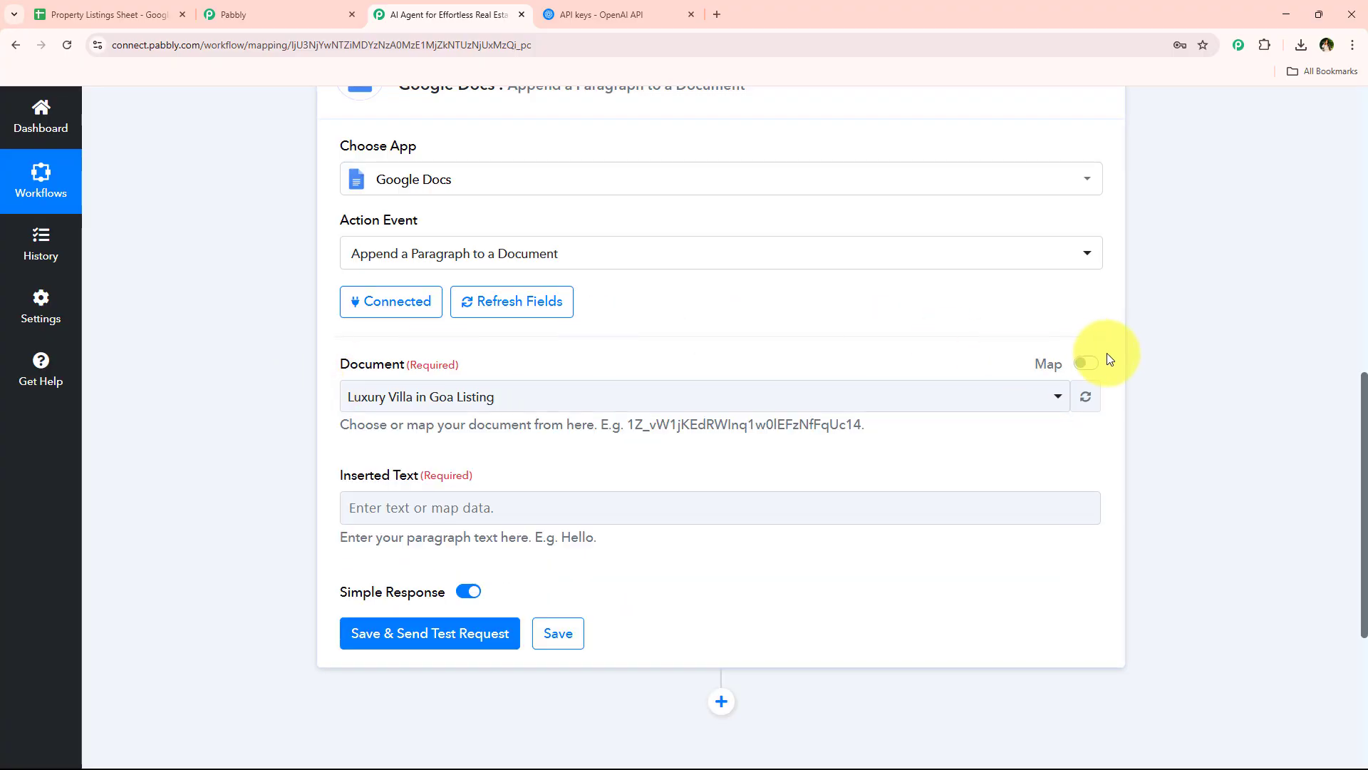
{"action": "left_click", "coordinate": [1086, 364]}
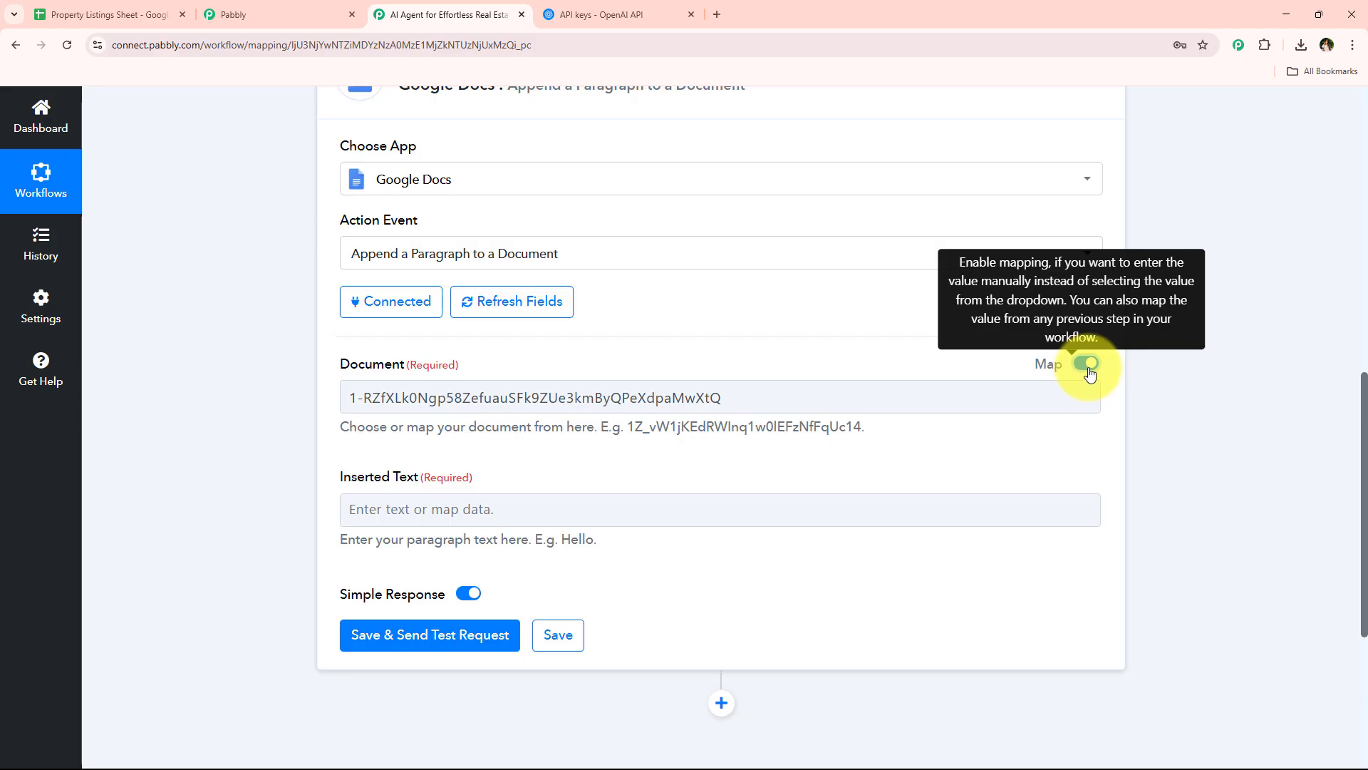
Replace the fixed document ID in the Document field with the mapped DocumentId from the Create a Blank Document step
{"action": "left_click", "coordinate": [988, 388]}
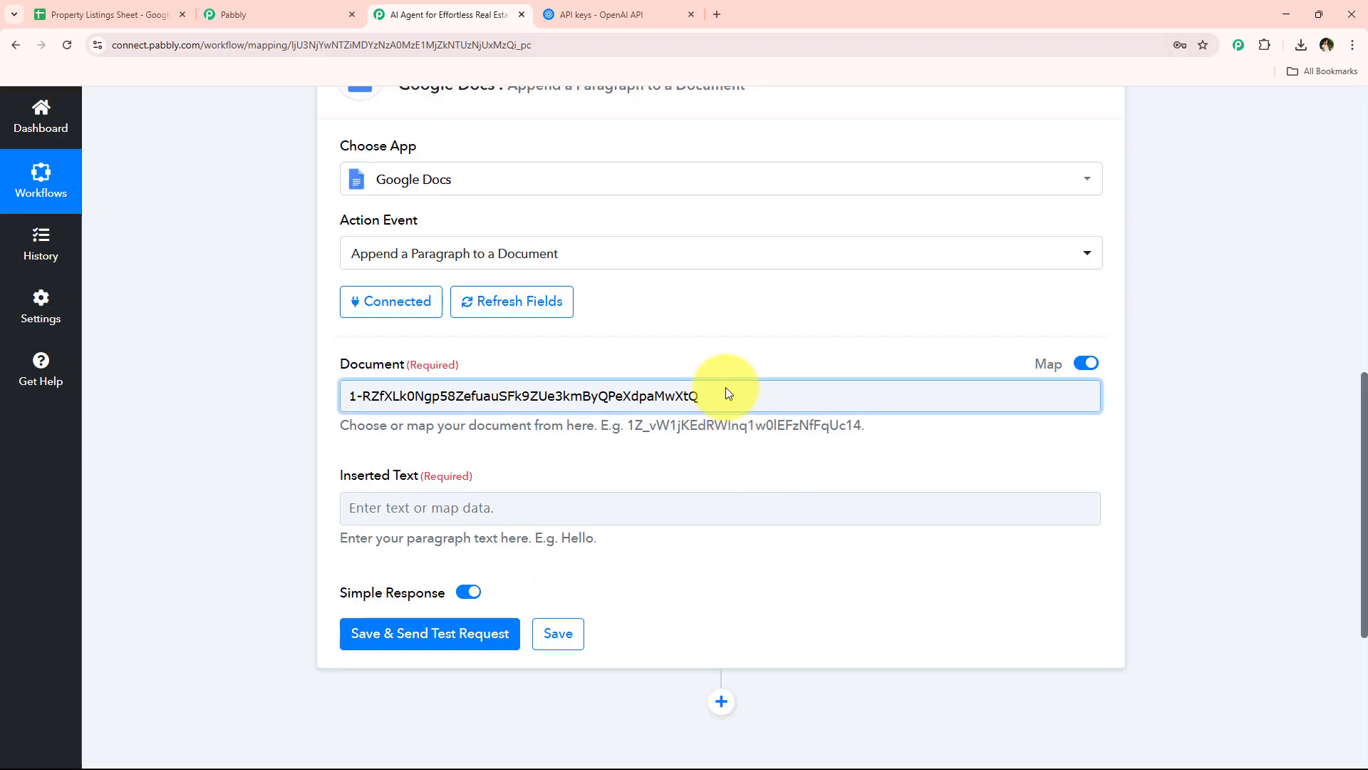
{"action": "double_click", "coordinate": [727, 393]}
{"action": "key", "text": "BackSpace"}
{"action": "key", "text": "BackSpace"}
{"action": "key", "text": "BackSpace"}
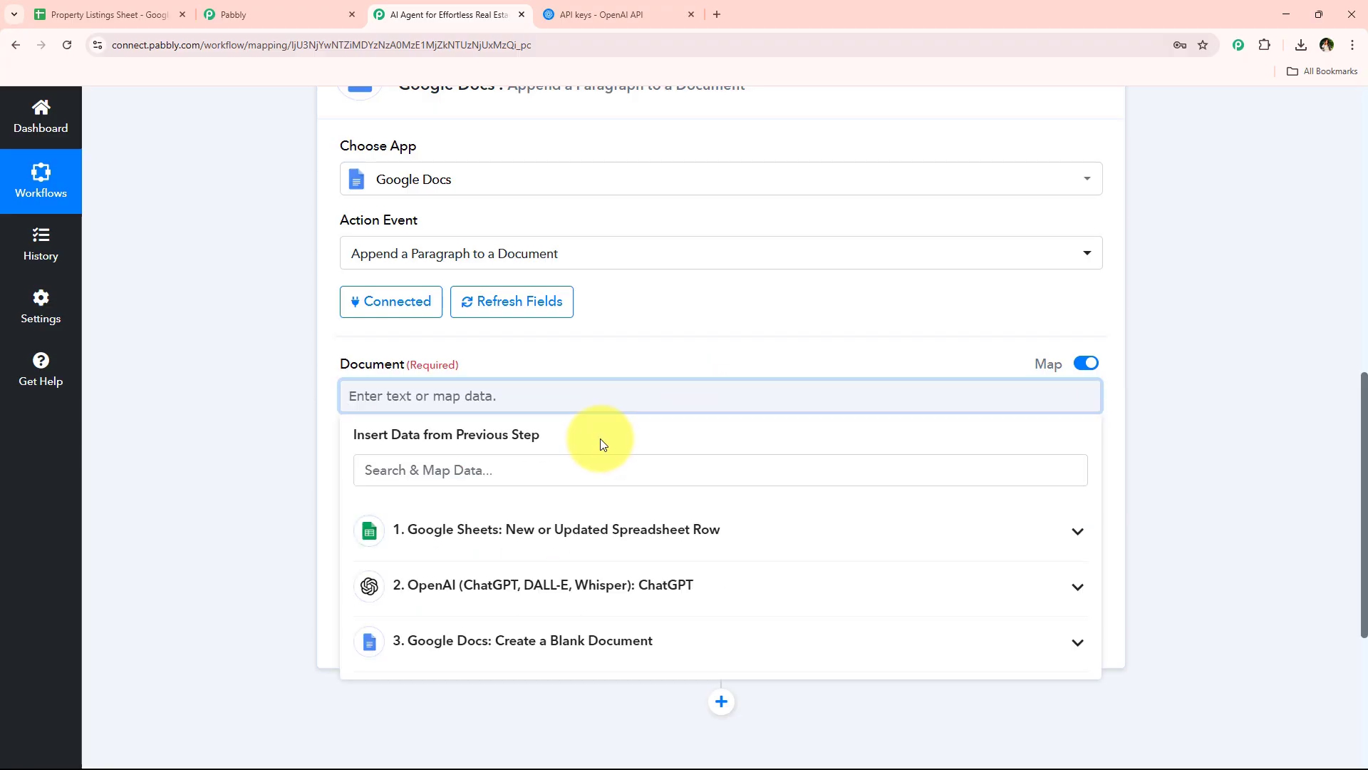
{"action": "left_click", "coordinate": [590, 461]}
{"action": "type", "text": "doc"}
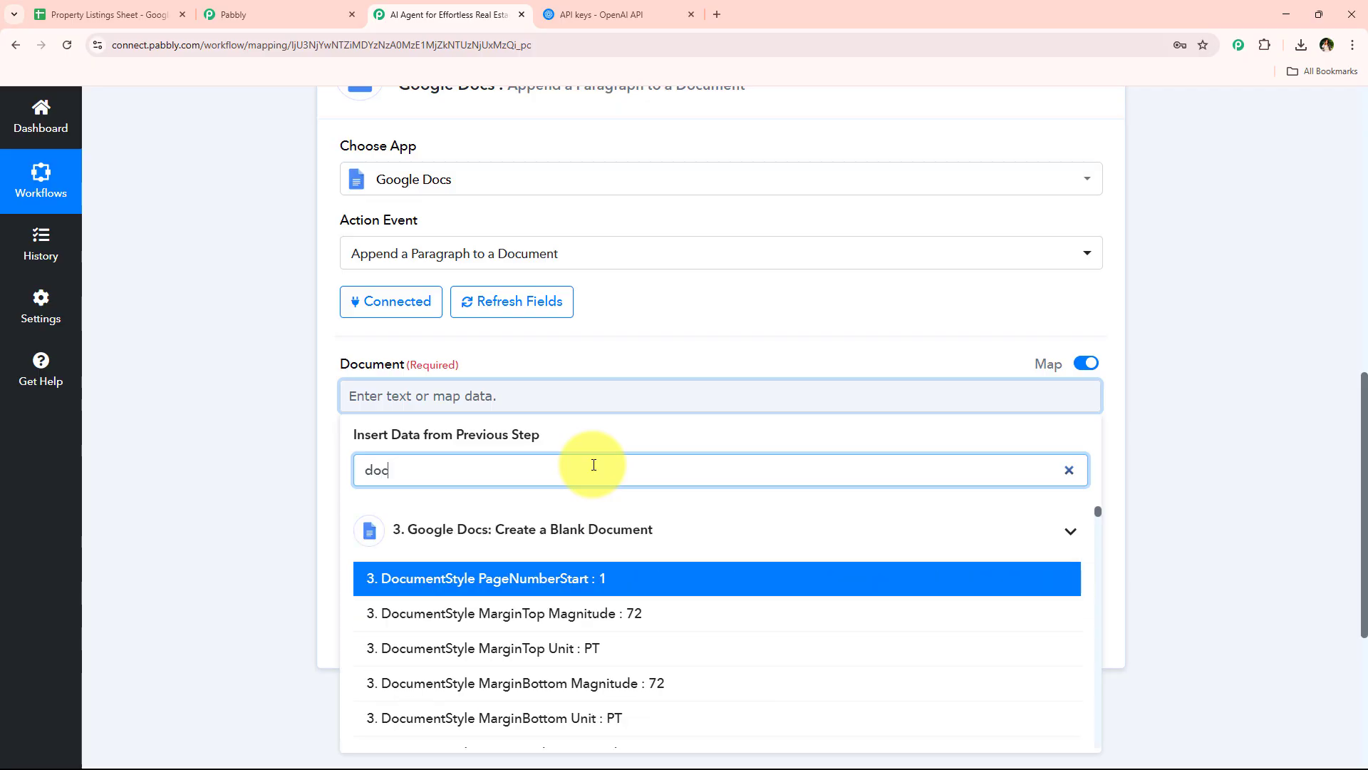
{"action": "type", "text": "umentid"}
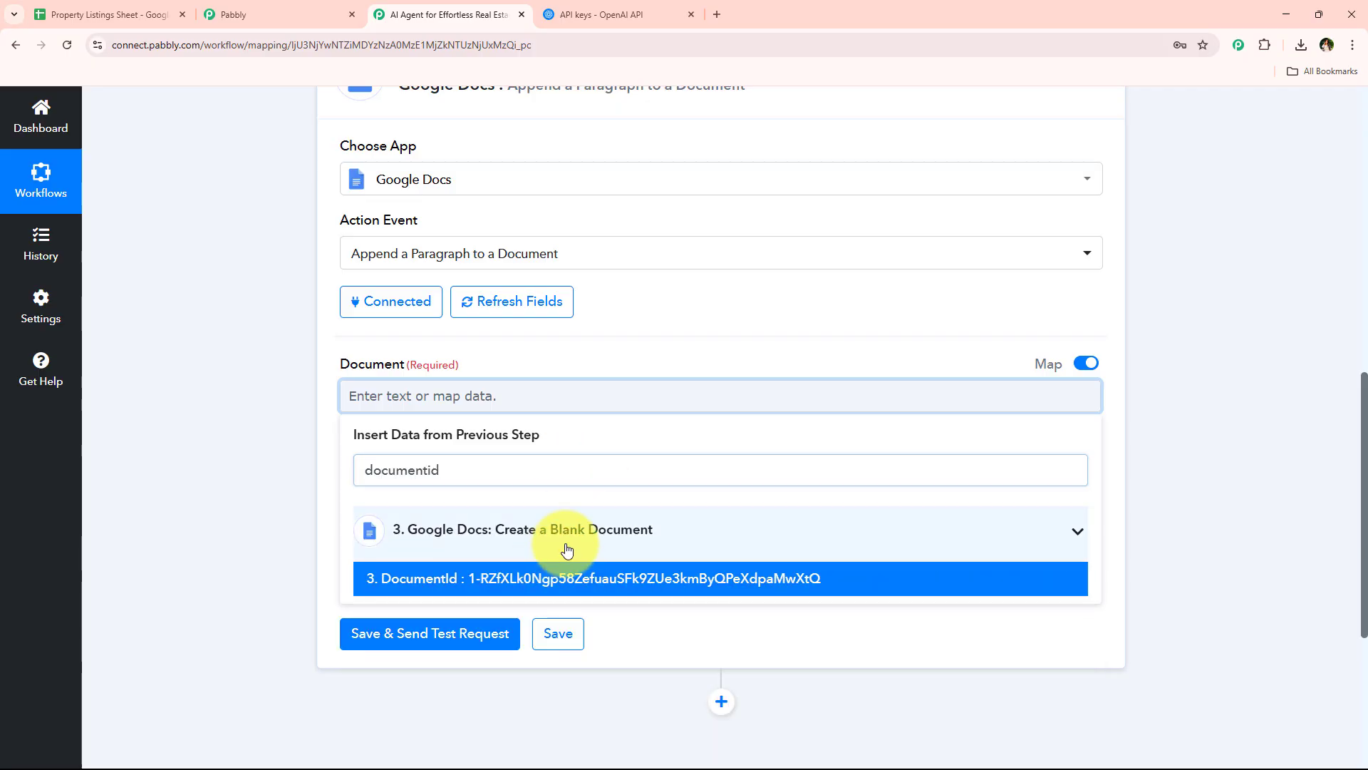
{"action": "left_click", "coordinate": [566, 545]}
{"action": "left_click", "coordinate": [534, 526]}
{"action": "left_click", "coordinate": [554, 581]}
{"action": "left_click", "coordinate": [244, 416]}
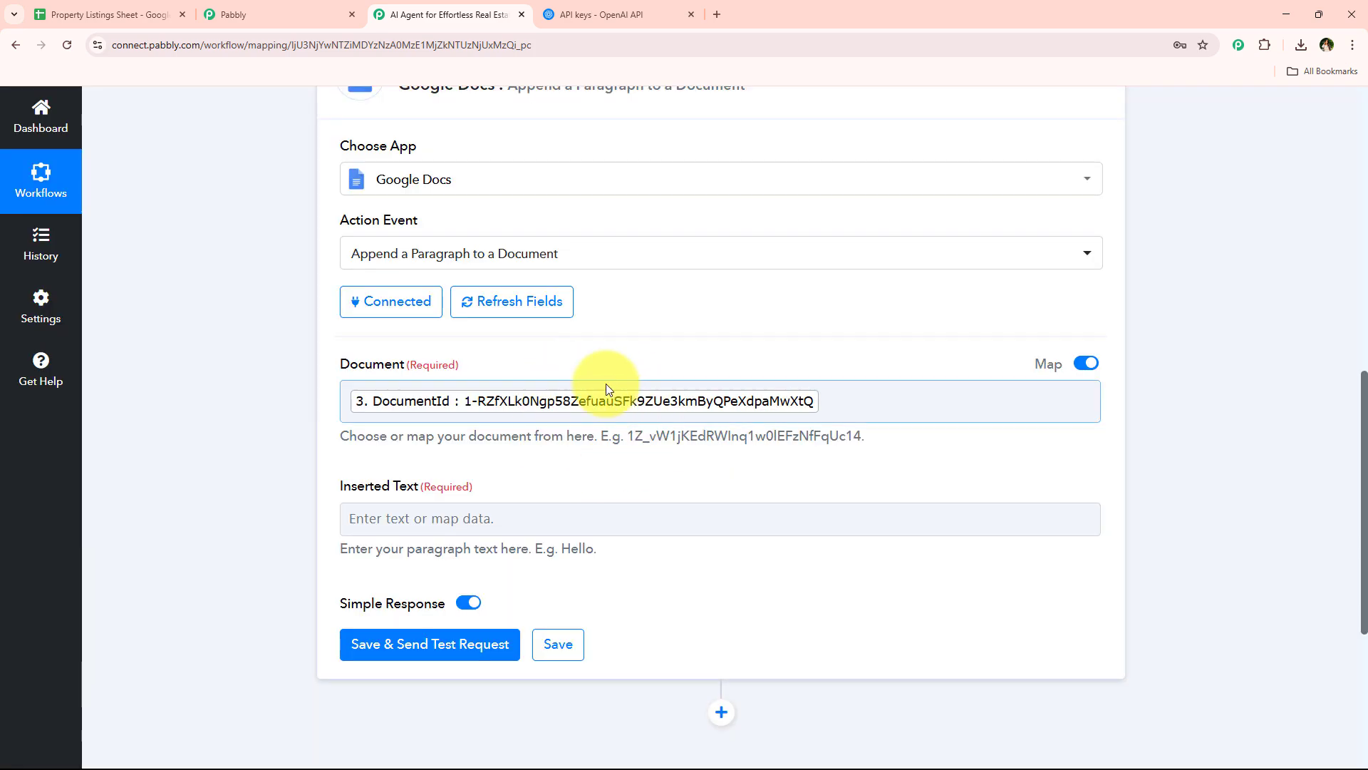
Map the Inserted Text to the Choices 0 Message Content value from the ChatGPT step
{"action": "scroll", "coordinate": [606, 388], "scroll_direction": "down", "scroll_amount": 2}
{"action": "left_click", "coordinate": [591, 375]}
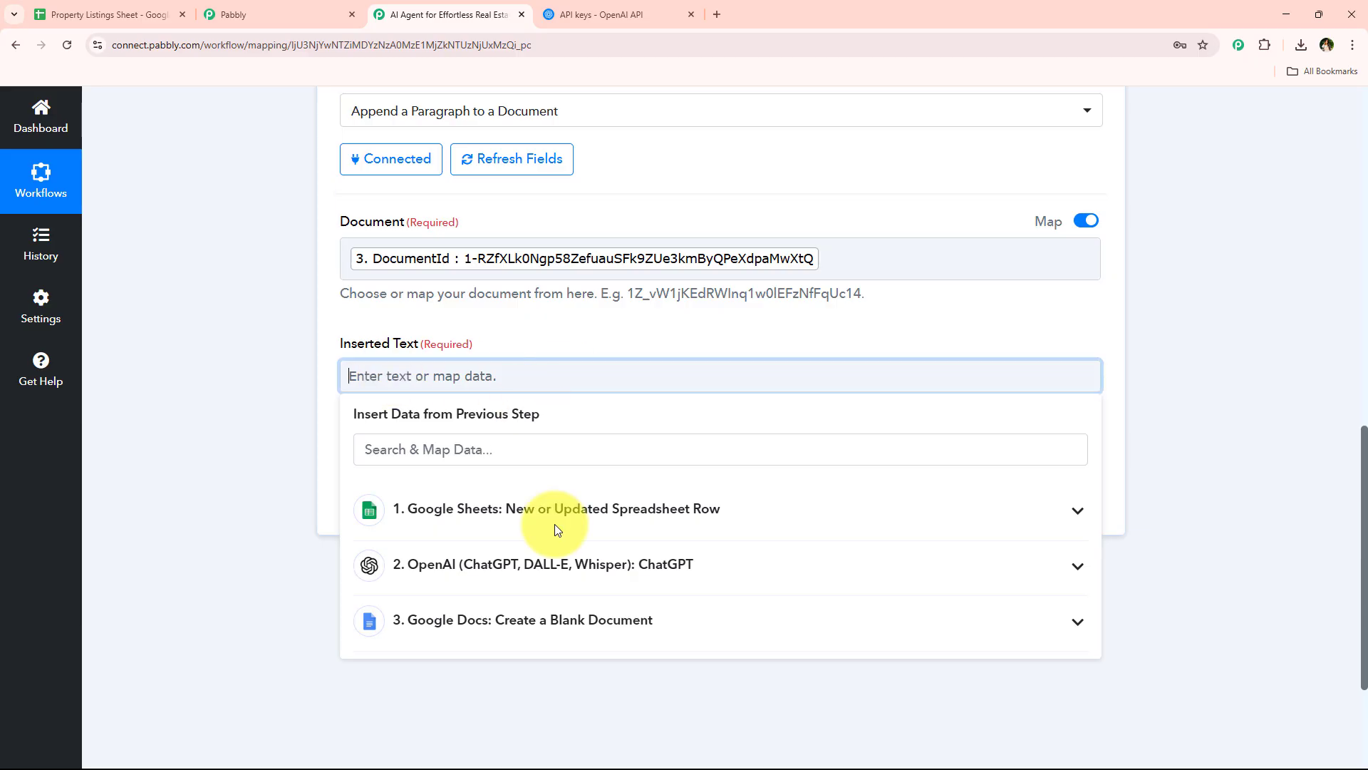
{"action": "left_click", "coordinate": [614, 566]}
{"action": "scroll", "coordinate": [611, 696], "scroll_direction": "down", "scroll_amount": 3}
{"action": "left_click", "coordinate": [611, 696]}
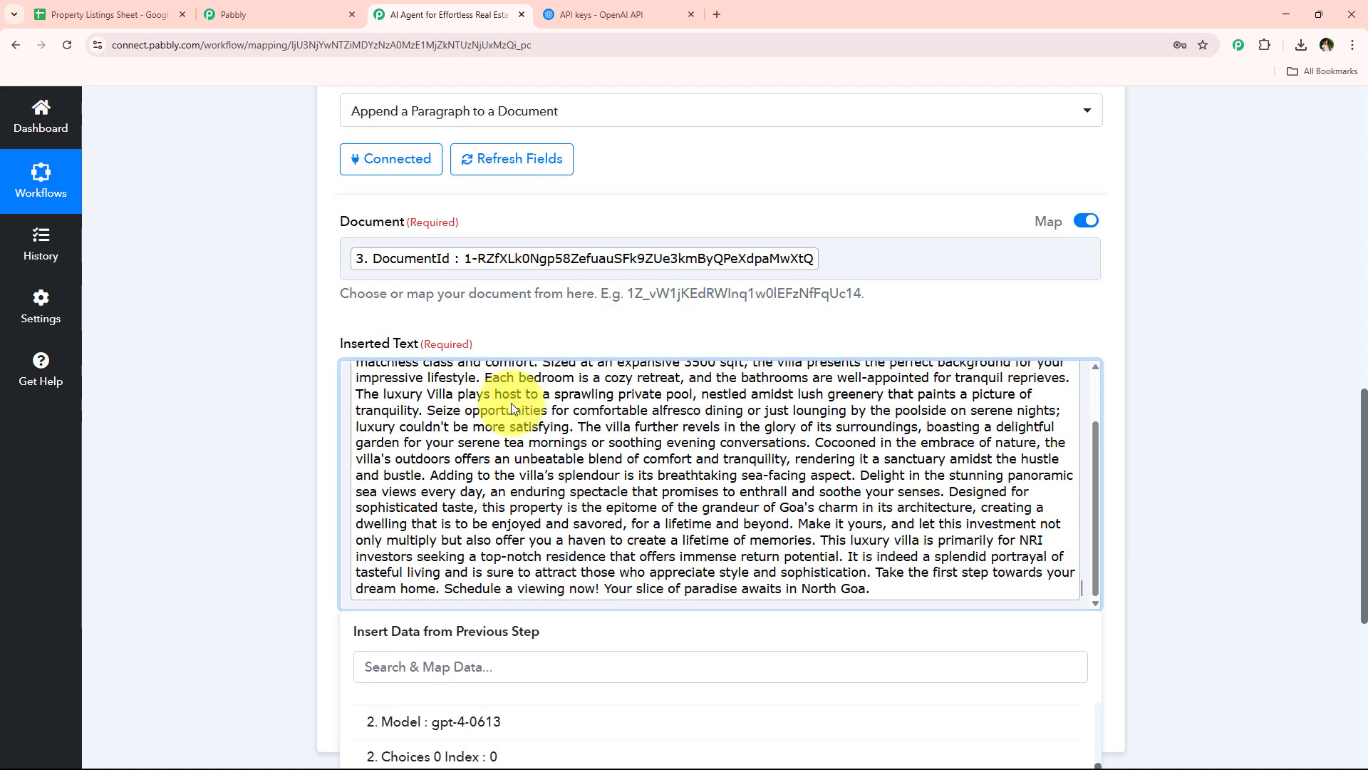
{"action": "scroll", "coordinate": [513, 413], "scroll_direction": "up", "scroll_amount": 3}
{"action": "left_click", "coordinate": [281, 423]}
Save the Append a Paragraph to a Document action, send a test request, review the returned DocumentId and collapse the action
{"action": "scroll", "coordinate": [417, 412], "scroll_direction": "down", "scroll_amount": 4}
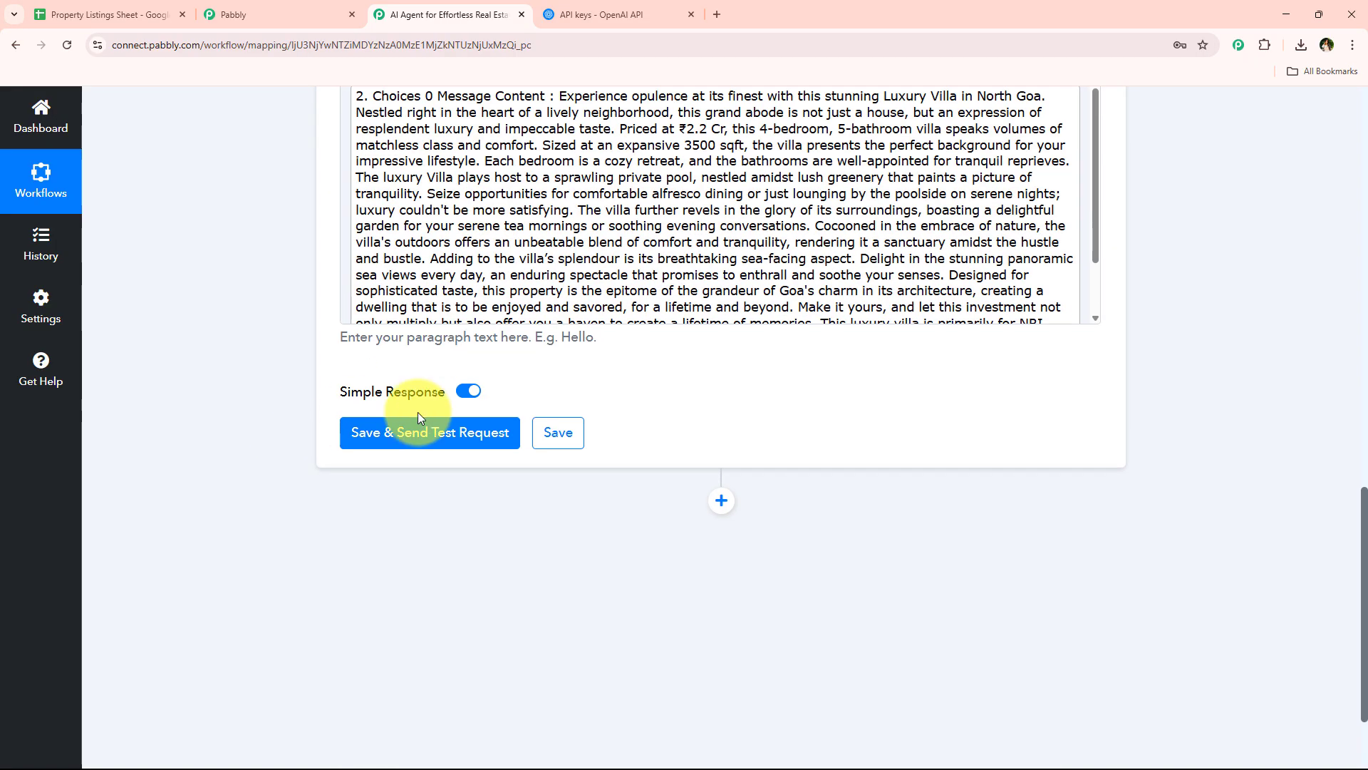
{"action": "left_click", "coordinate": [420, 428]}
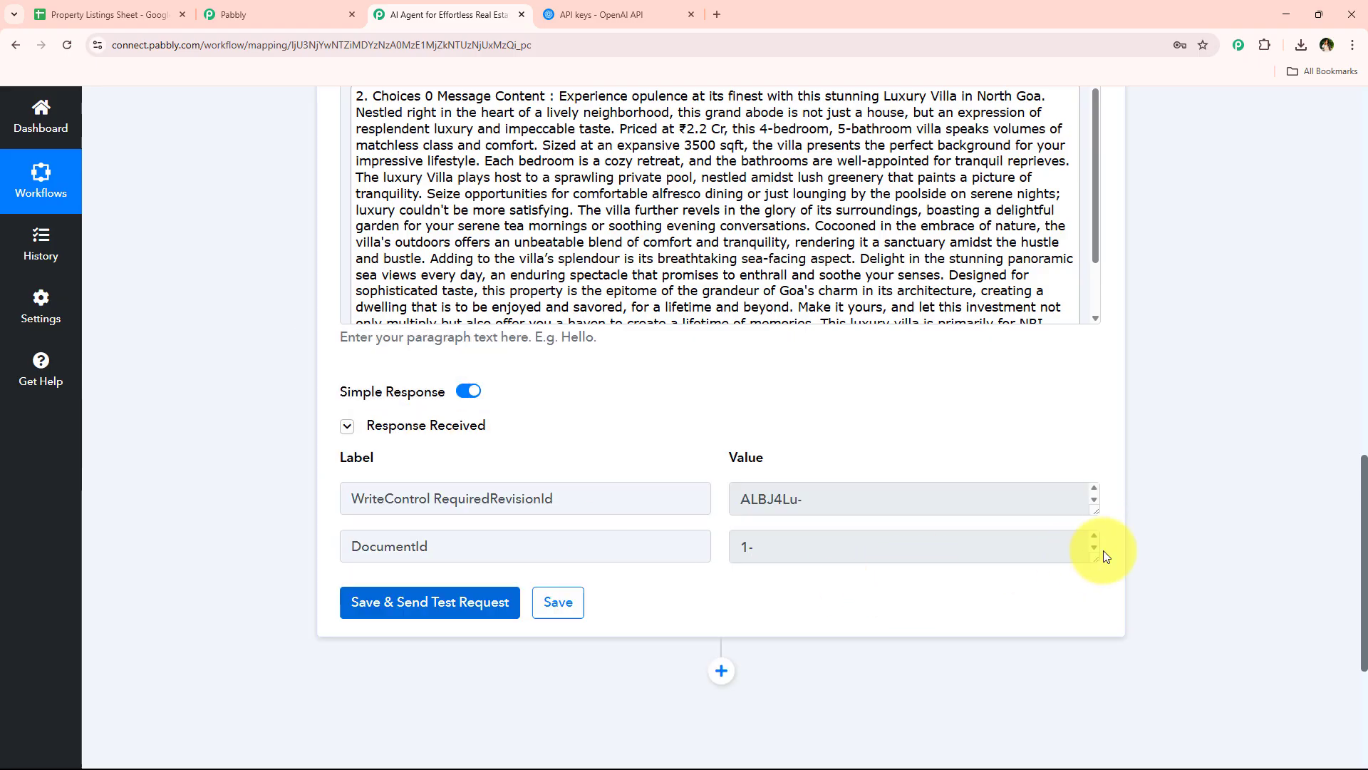
{"action": "left_click_drag", "start_coordinate": [1094, 555], "coordinate": [1082, 603]}
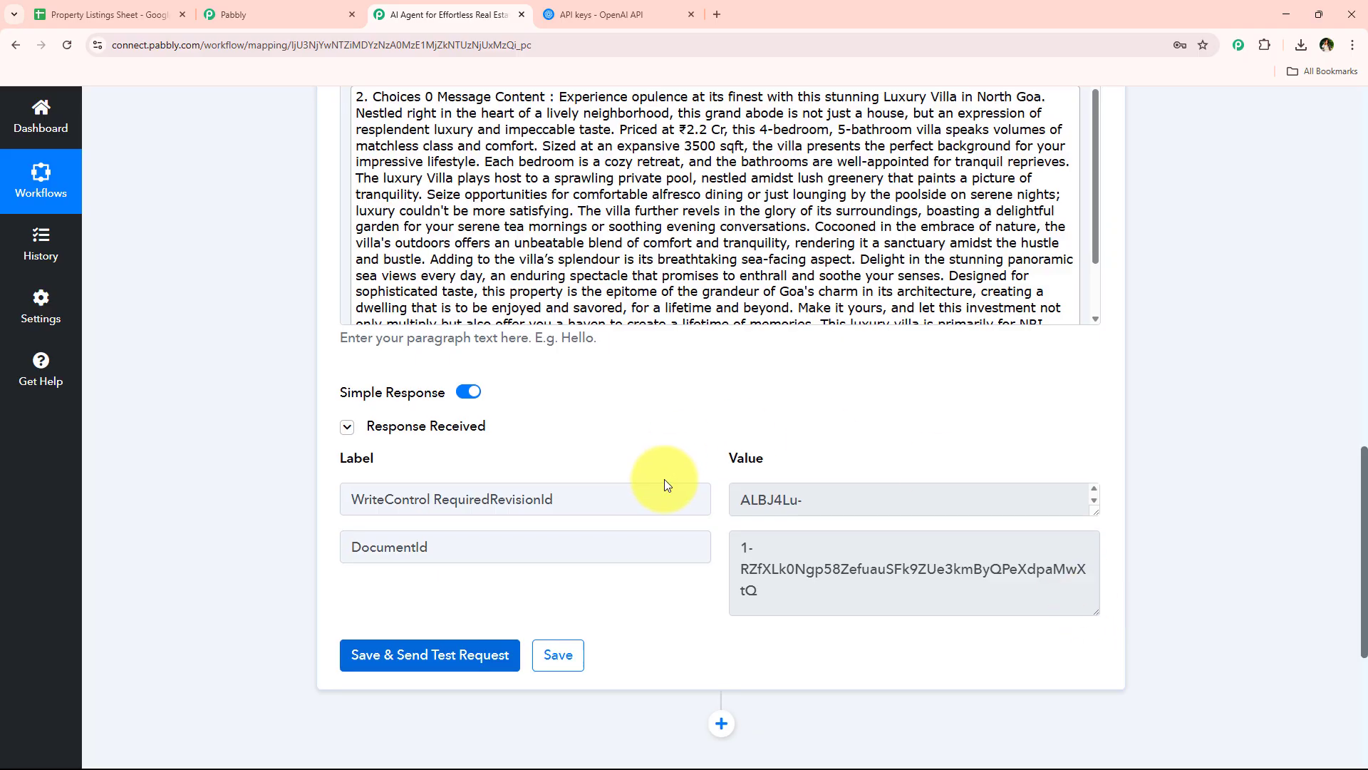
{"action": "scroll", "coordinate": [404, 515], "scroll_direction": "up", "scroll_amount": 5}
{"action": "scroll", "coordinate": [403, 515], "scroll_direction": "up", "scroll_amount": 1}
{"action": "scroll", "coordinate": [455, 603], "scroll_direction": "up", "scroll_amount": 4}
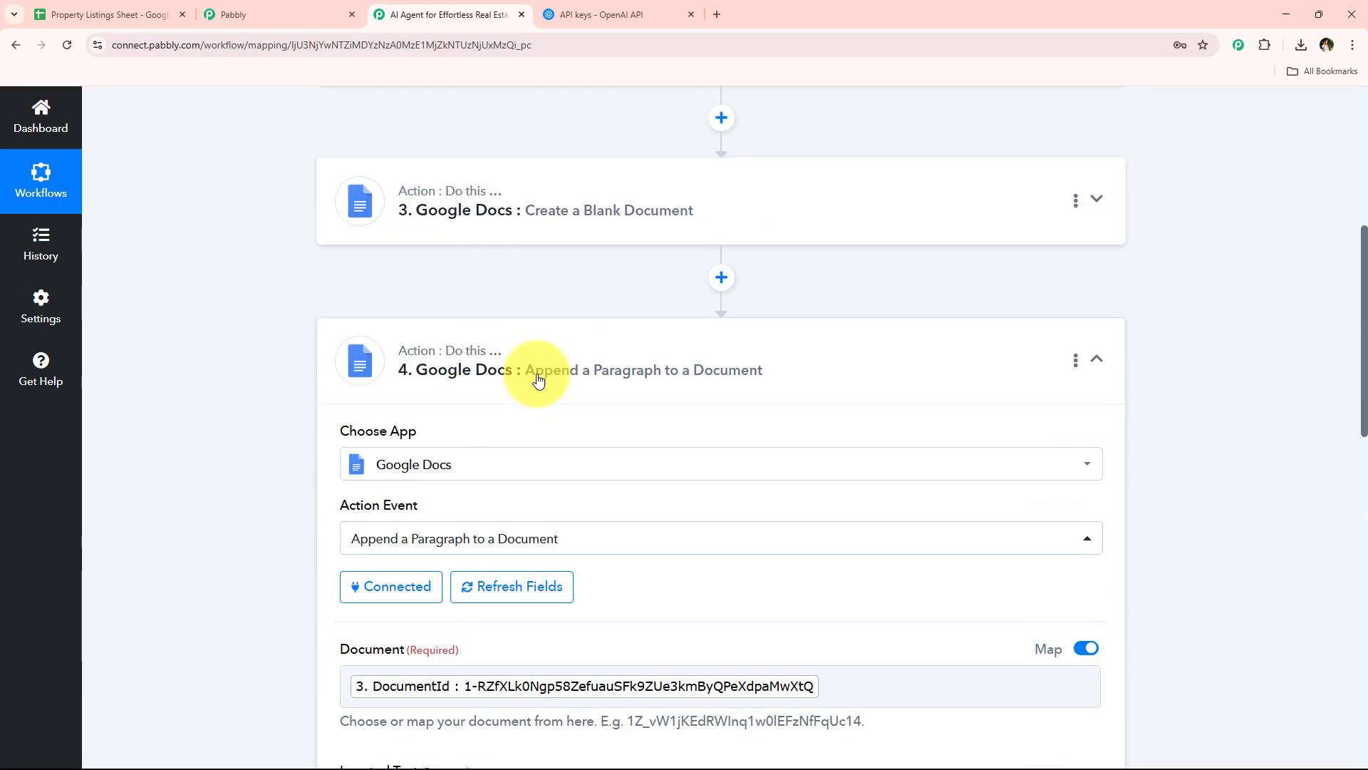
{"action": "left_click", "coordinate": [491, 391]}
{"action": "scroll", "coordinate": [469, 459], "scroll_direction": "up", "scroll_amount": 2}
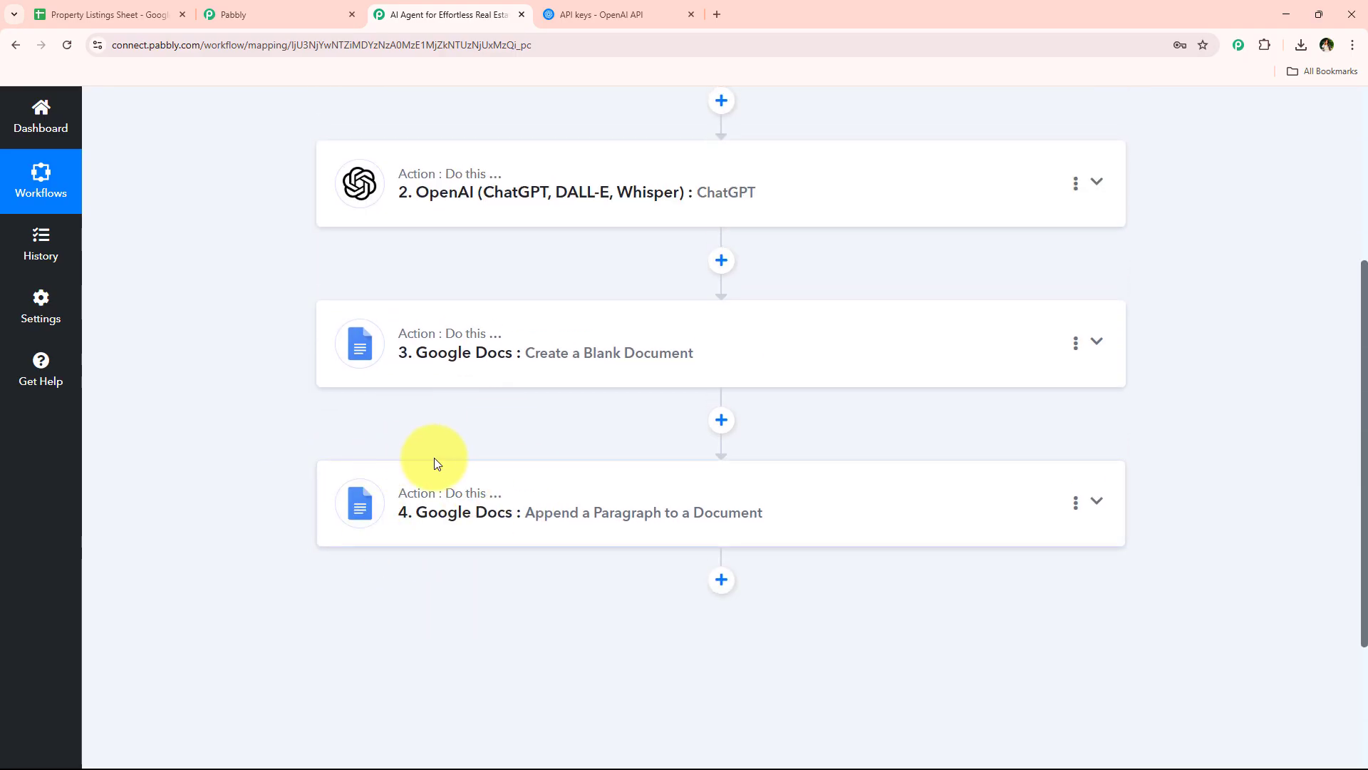
Check the Property Listings Sheet in Google Sheets at 125% zoom, and return to the Pabbly Connect workflow
{"action": "left_click", "coordinate": [163, 6]}
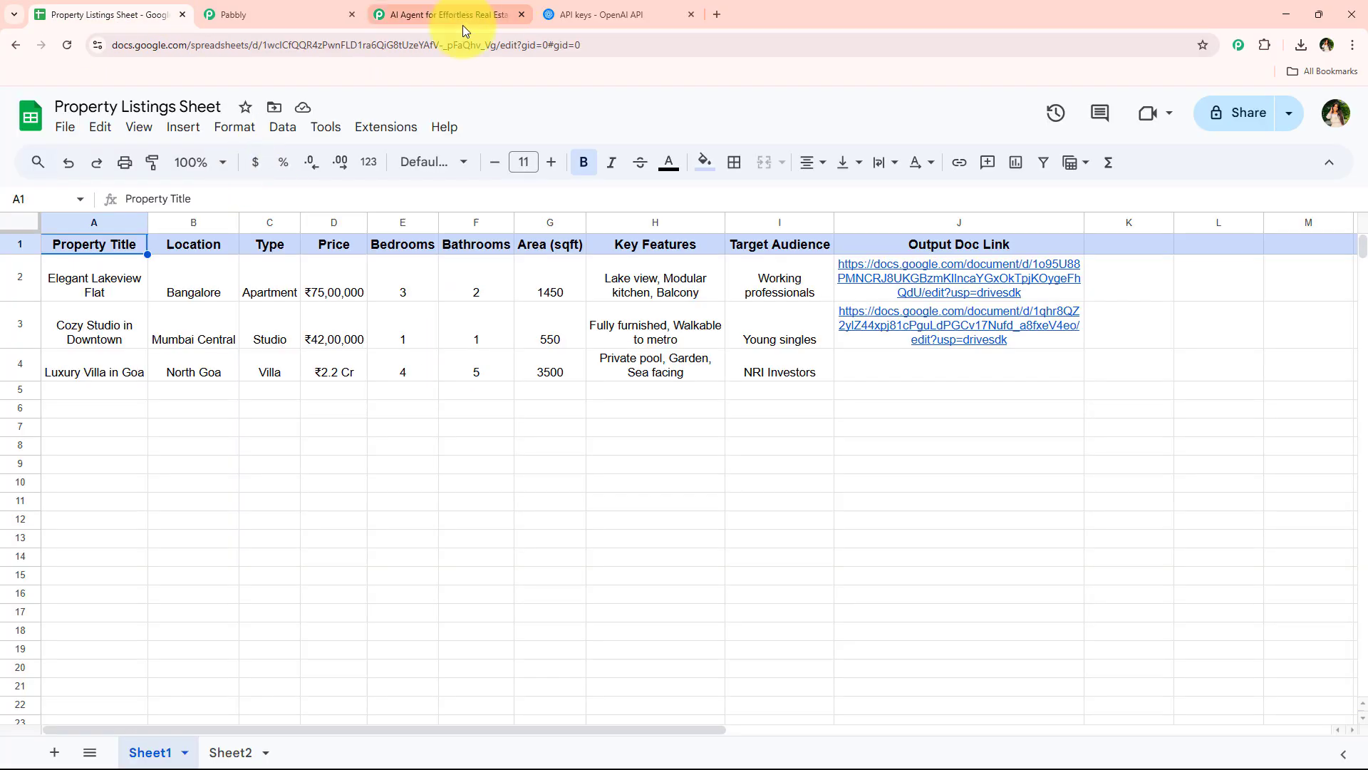
{"action": "left_click", "coordinate": [192, 163]}
{"action": "left_click", "coordinate": [196, 309]}
{"action": "left_click", "coordinate": [658, 549]}
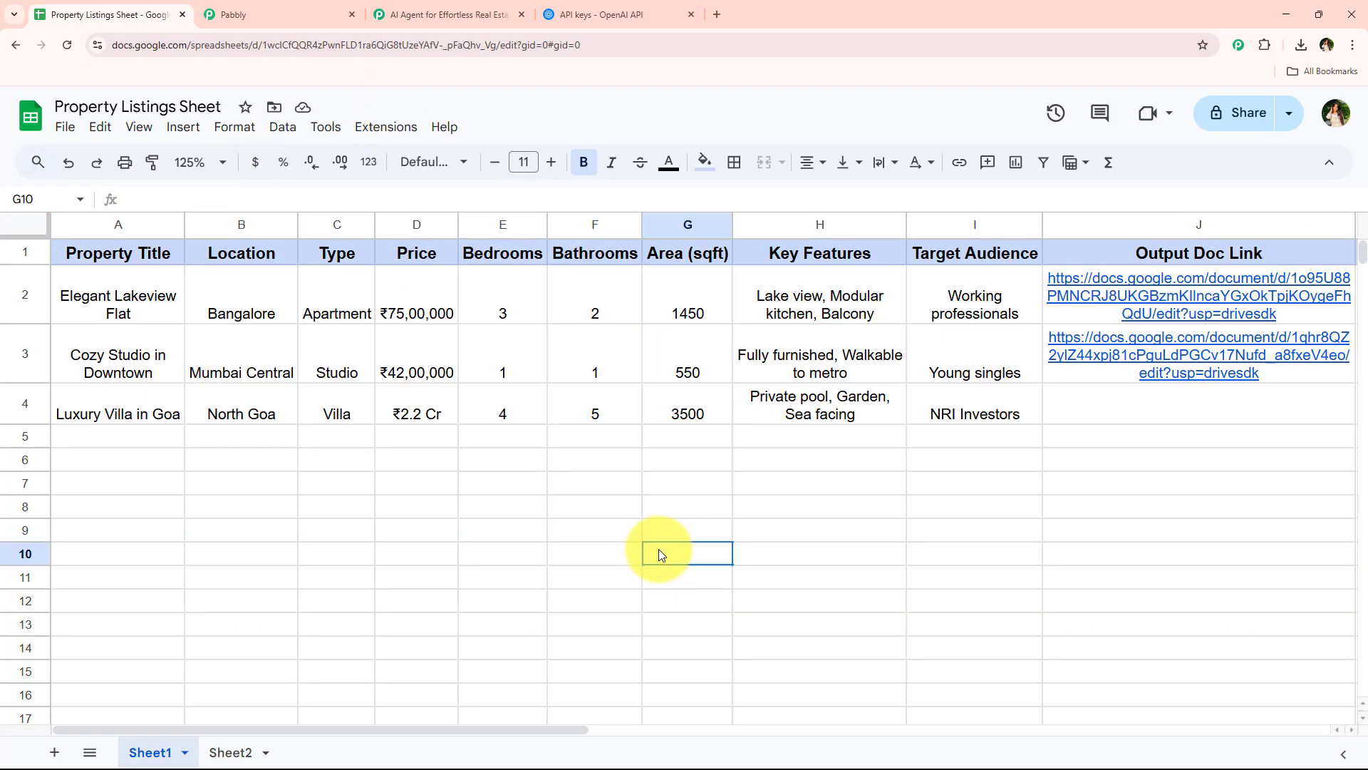
{"action": "left_click", "coordinate": [449, 15]}
Add a Google Drive action with the Share a File With Anyone event after the Append a Paragraph to a Document step
{"action": "scroll", "coordinate": [545, 434], "scroll_direction": "down", "scroll_amount": 3}
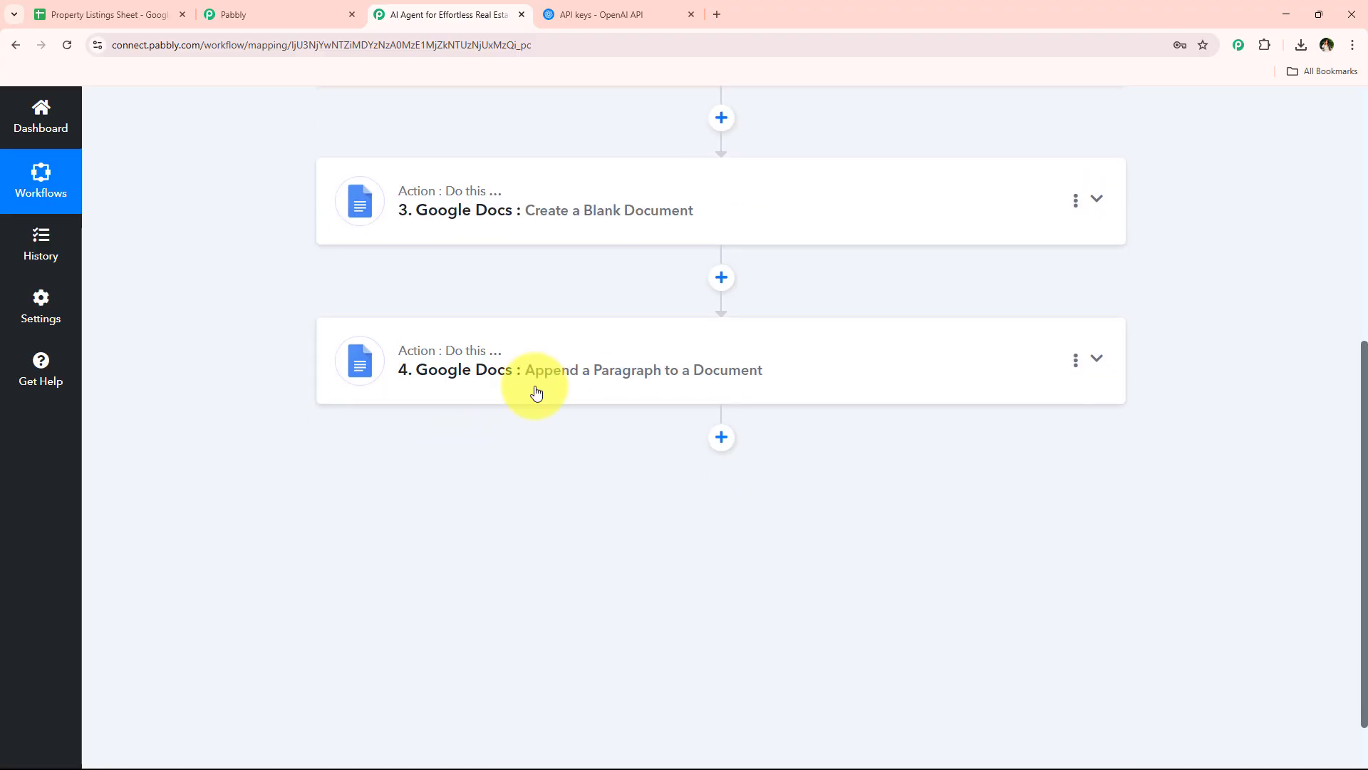
{"action": "left_click", "coordinate": [721, 368]}
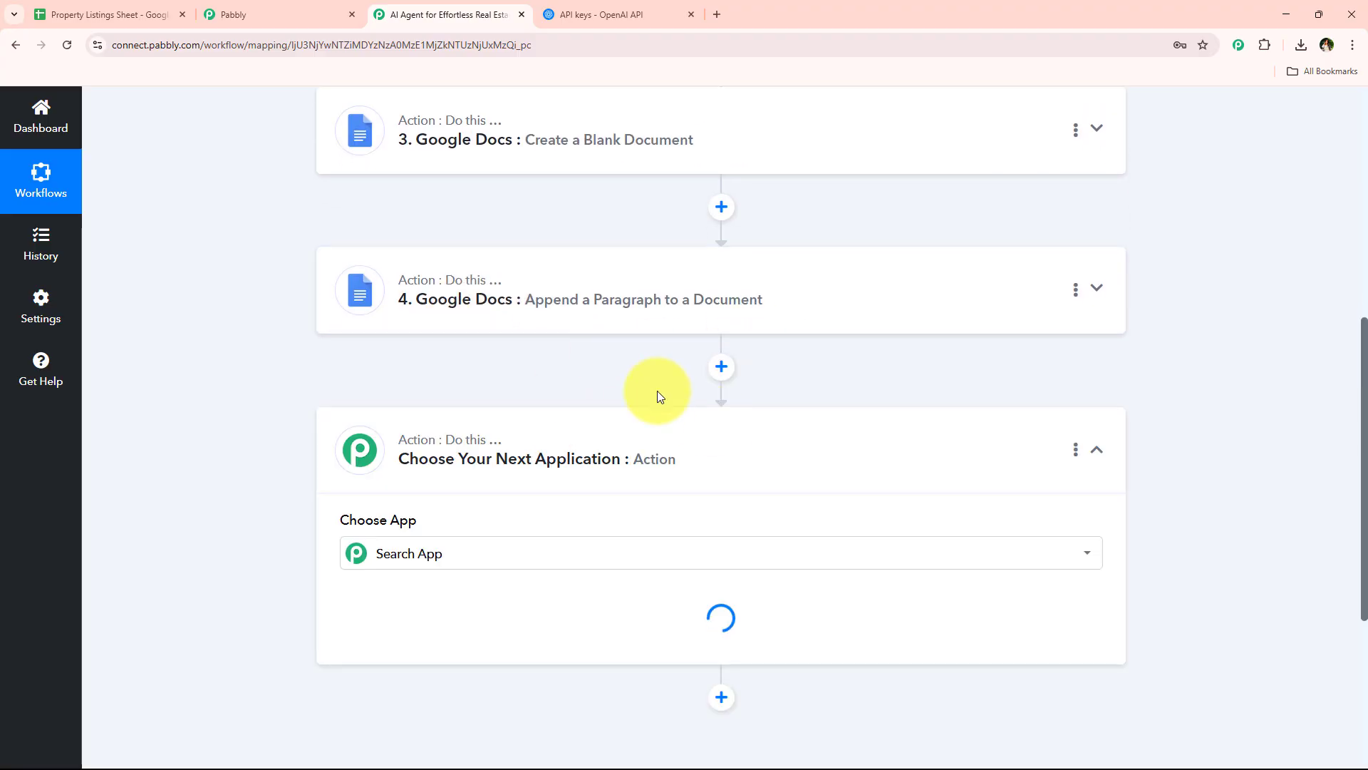
{"action": "type", "text": "dri"}
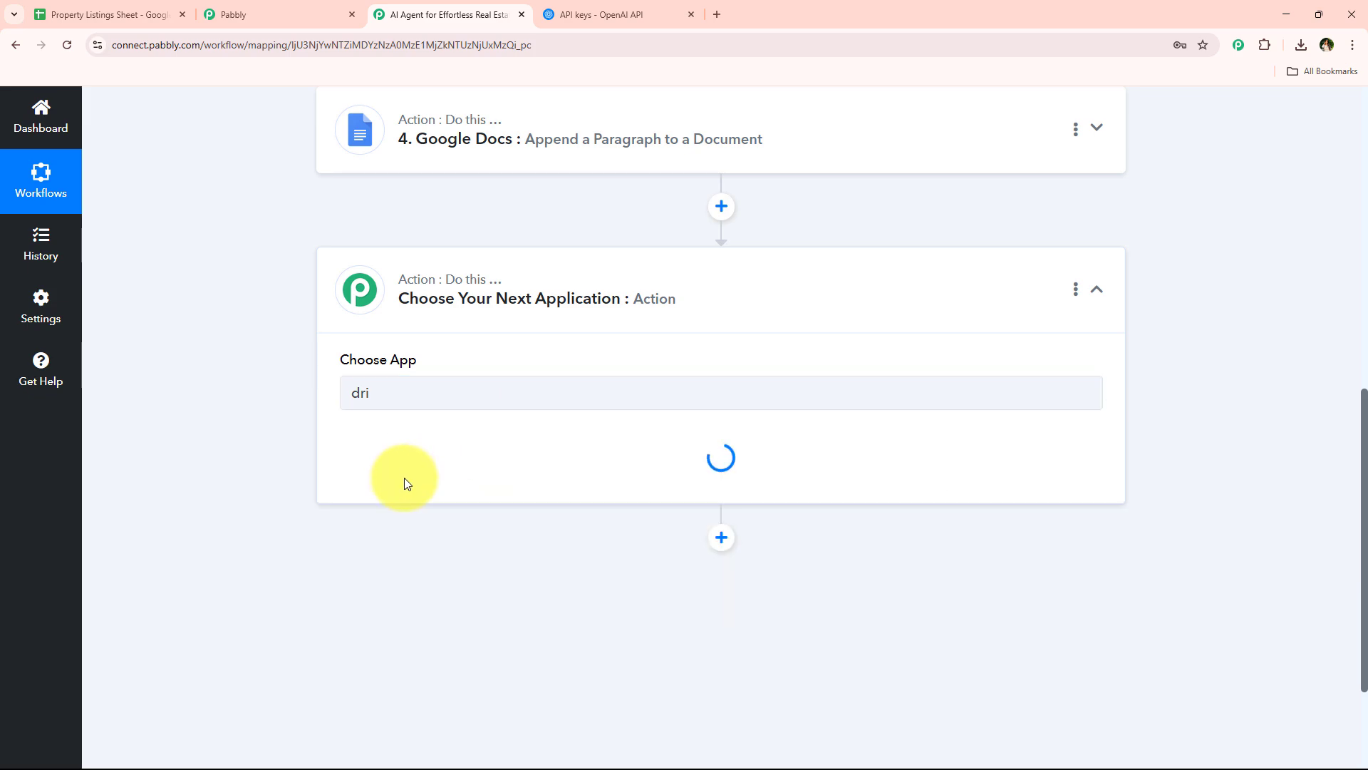
{"action": "left_click_drag", "start_coordinate": [340, 436], "coordinate": [419, 436]}
{"action": "left_click", "coordinate": [418, 467]}
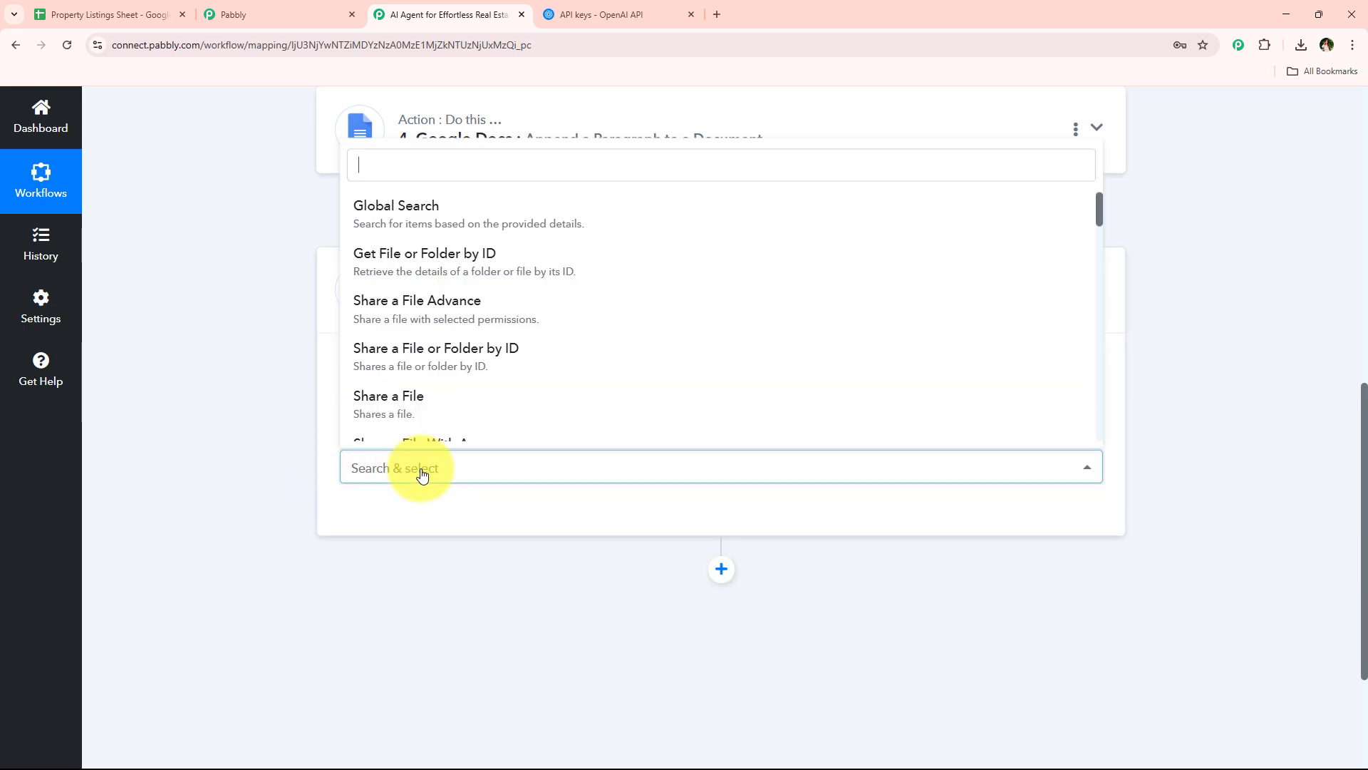
{"action": "type", "text": "sha"}
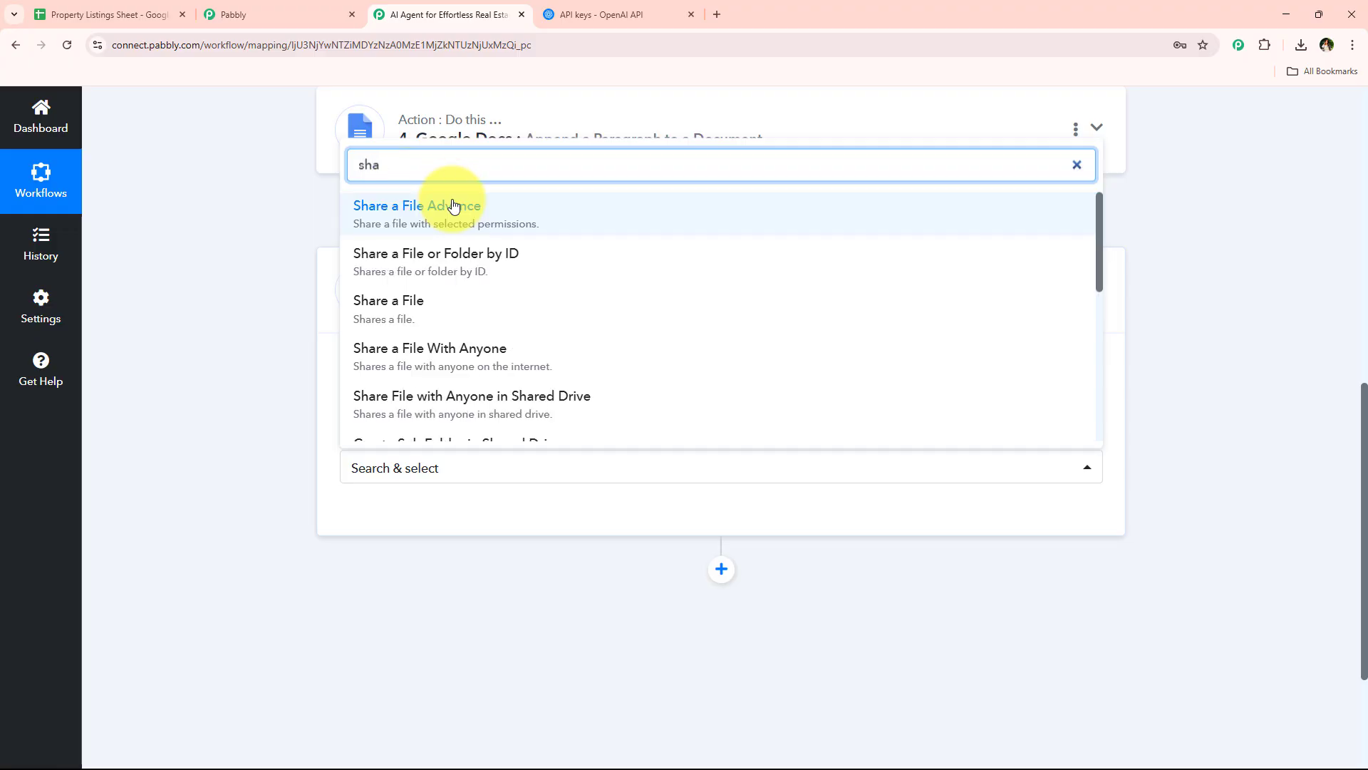
{"action": "left_click", "coordinate": [443, 205]}
{"action": "left_click", "coordinate": [417, 467]}
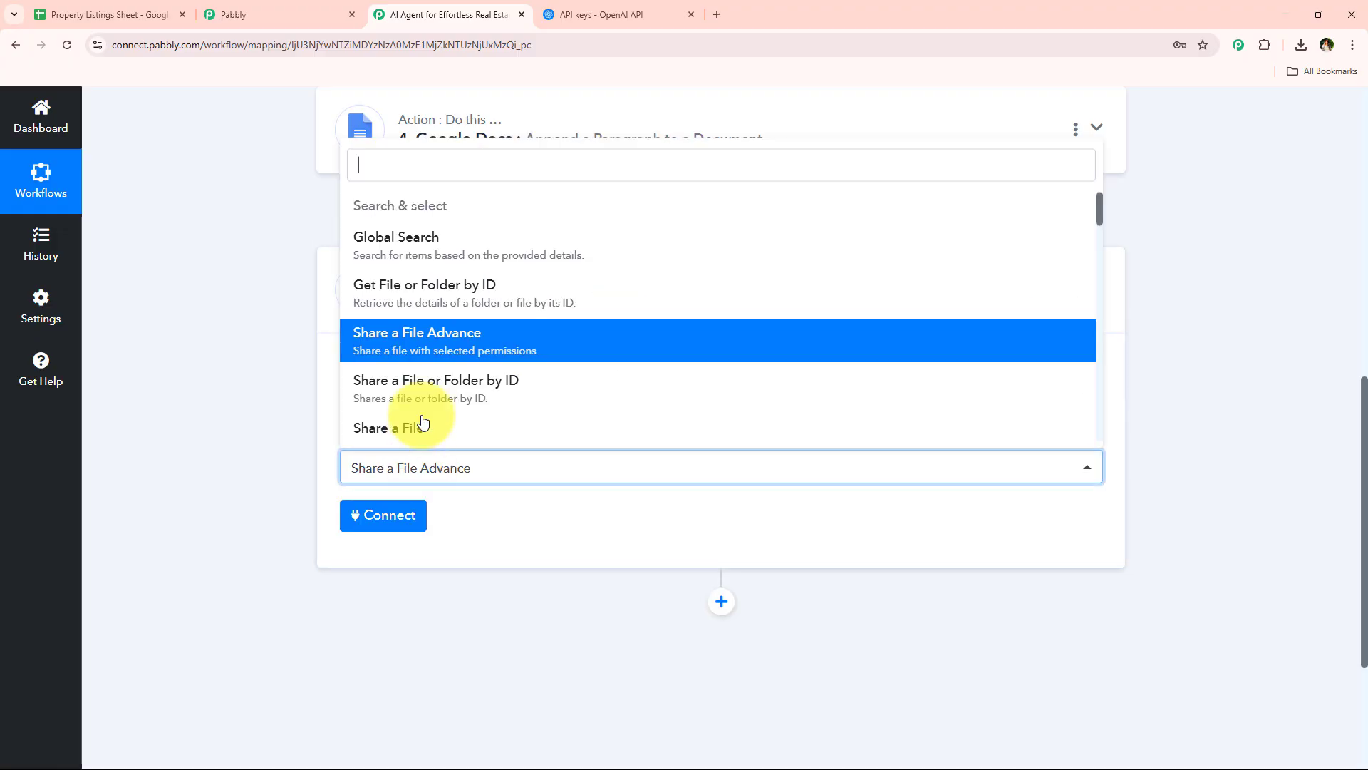
{"action": "type", "text": "any"}
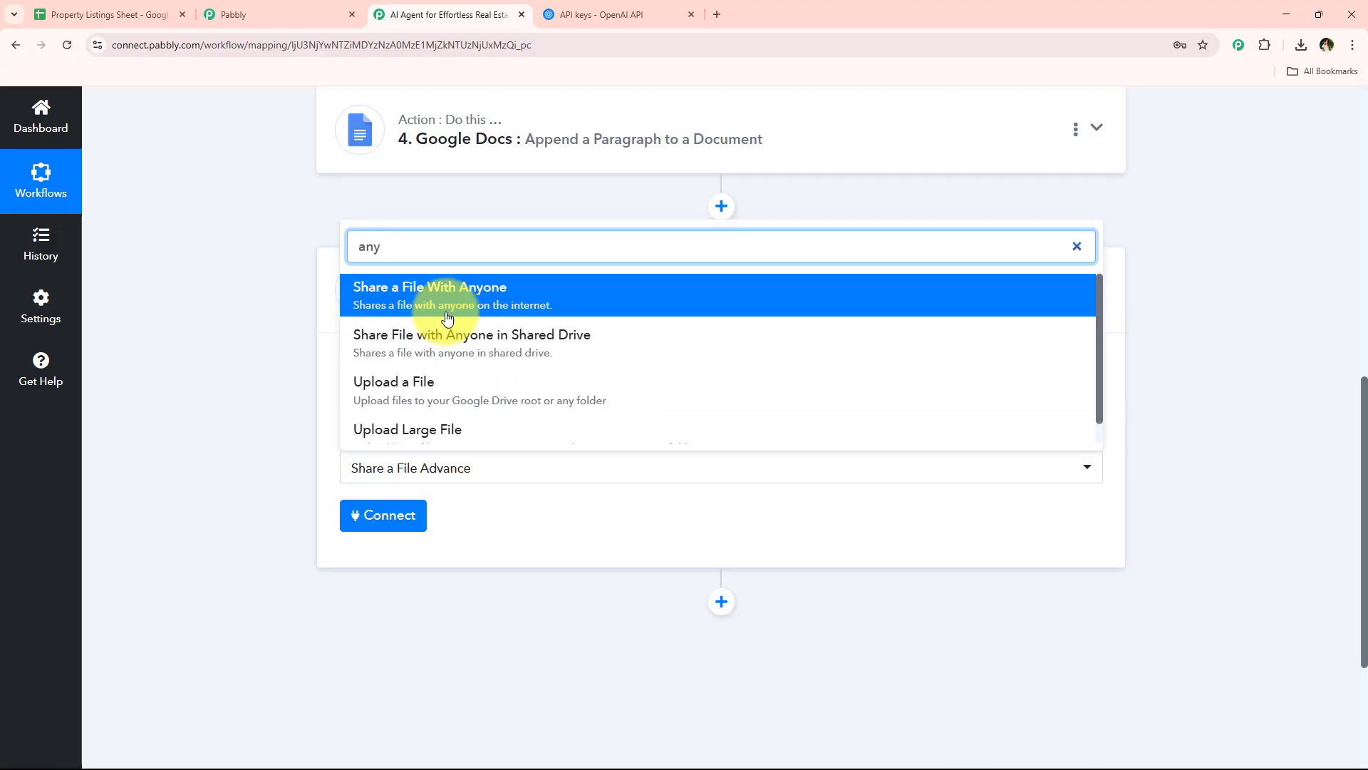
{"action": "left_click", "coordinate": [439, 316]}
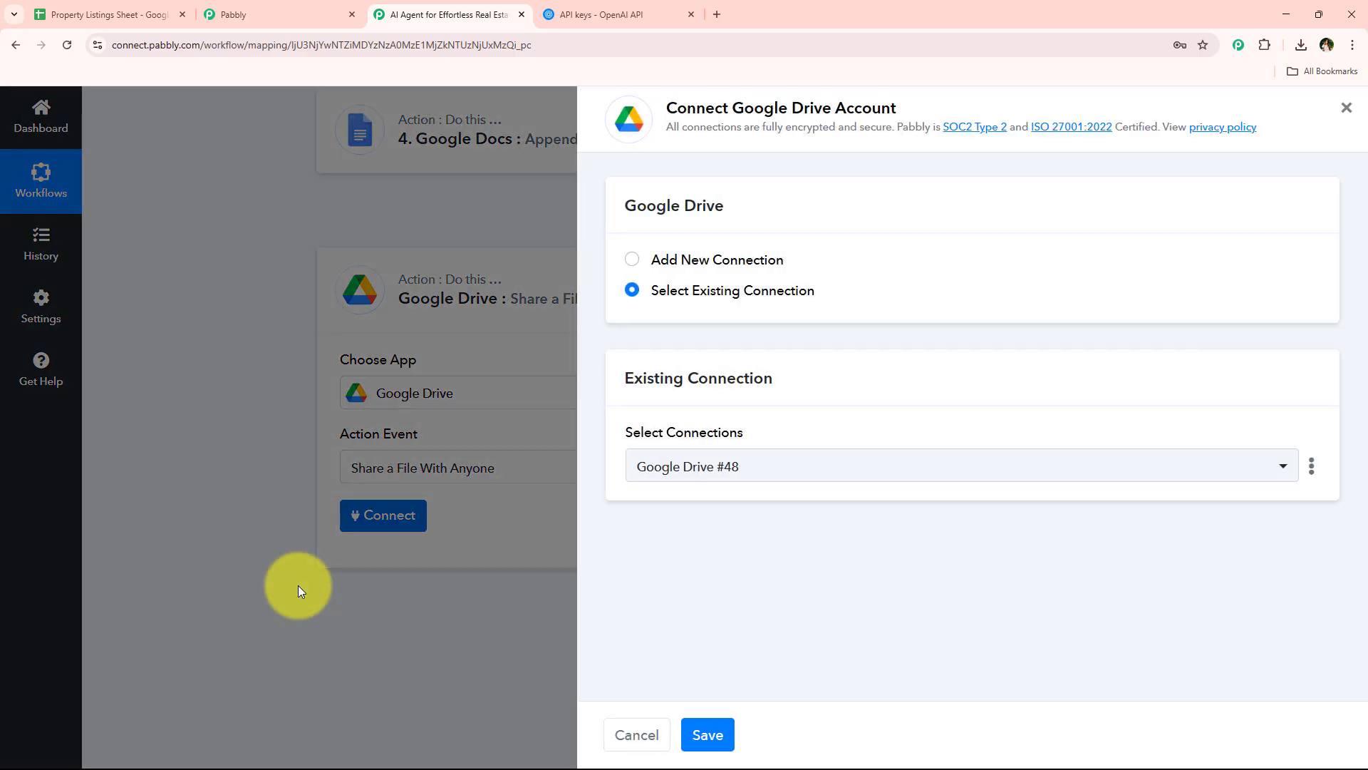
Connect the Google Drive action through the existing Google Drive #48 connection
{"action": "left_click", "coordinate": [648, 260]}
{"action": "left_click", "coordinate": [721, 292]}
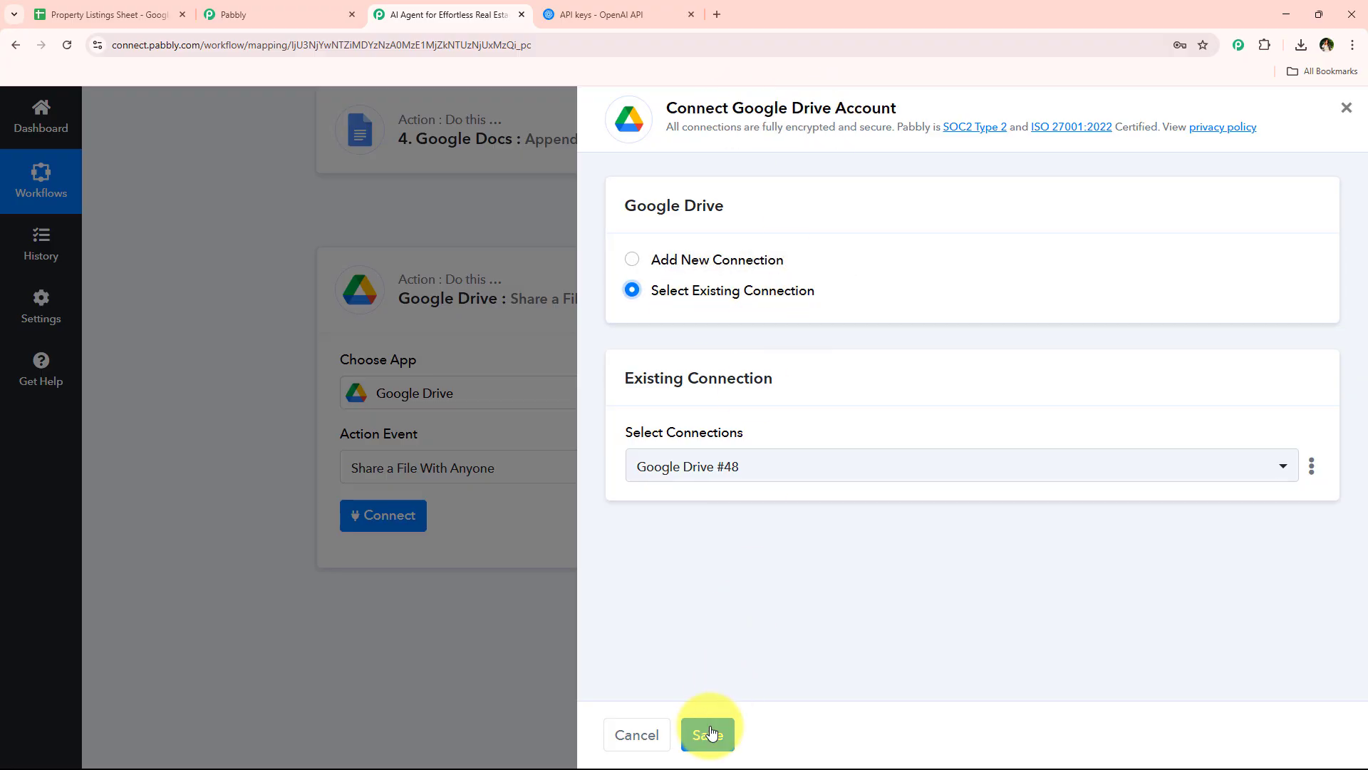
{"action": "left_click", "coordinate": [759, 264]}
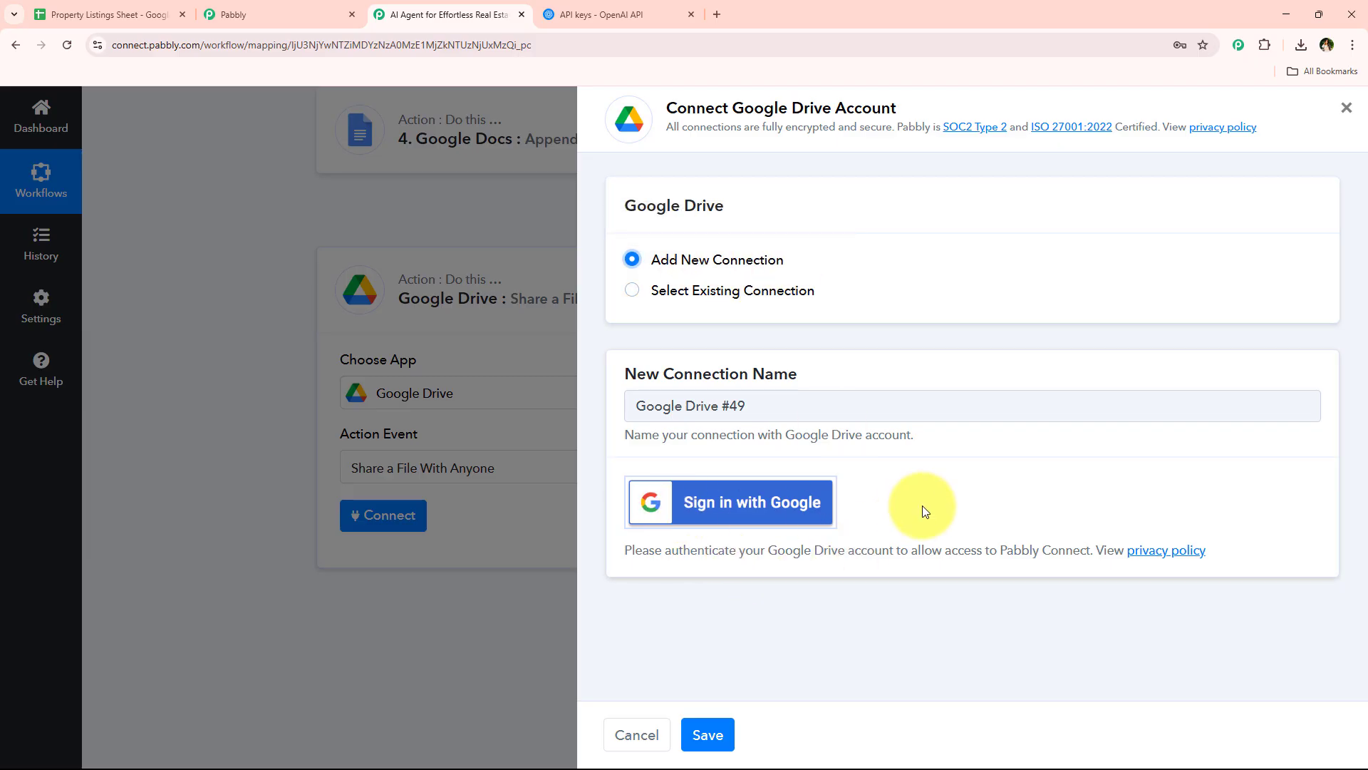
{"action": "left_click", "coordinate": [774, 295]}
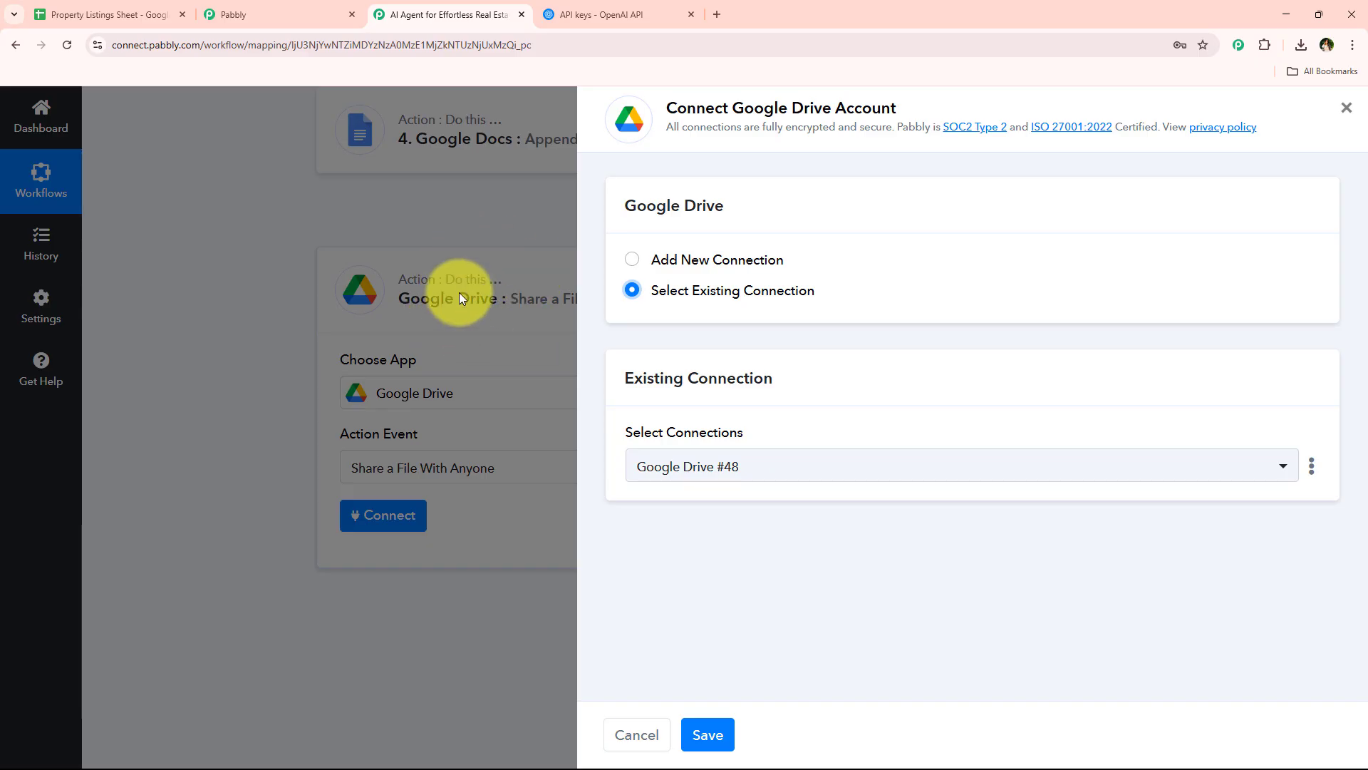
{"action": "left_click_drag", "start_coordinate": [643, 290], "coordinate": [819, 296]}
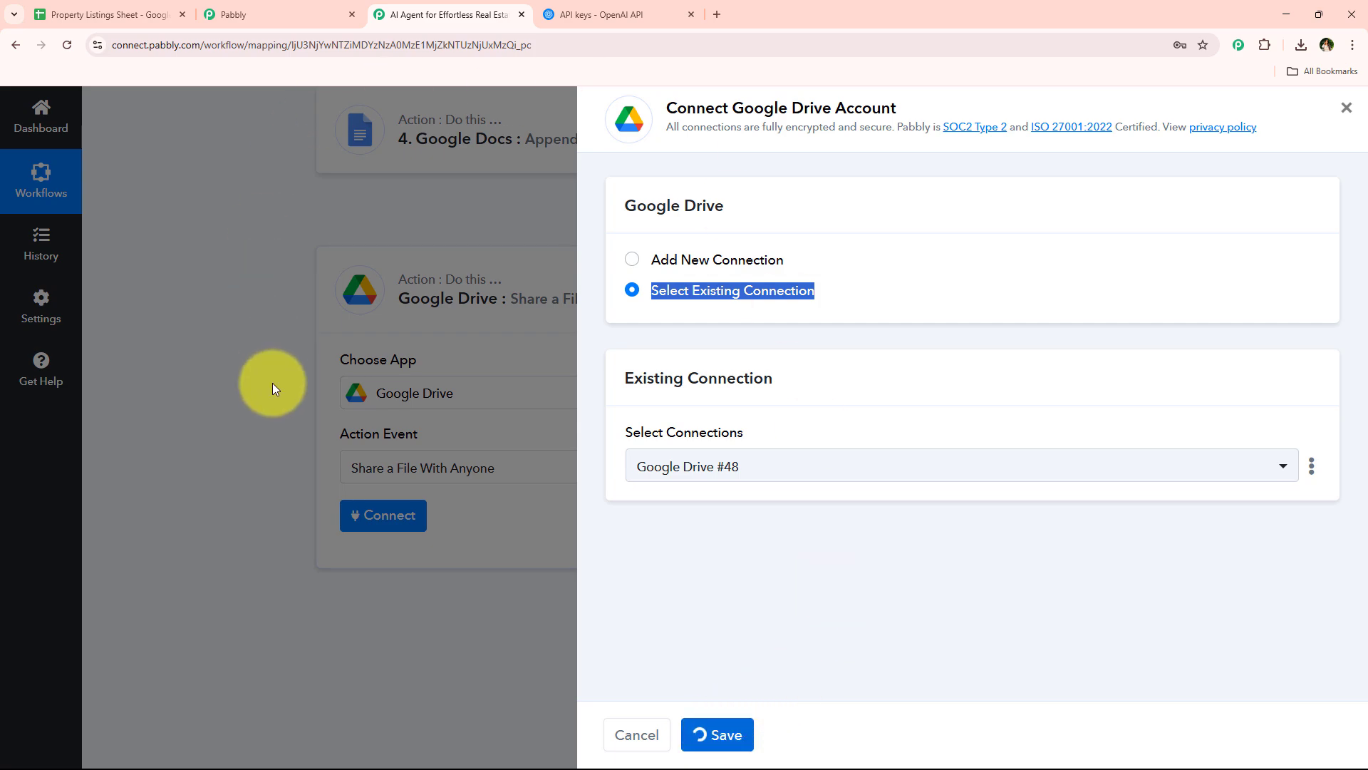
Map the File ID to the DocumentId from the Append a Paragraph to a Document step, save the action and send a test request
{"action": "scroll", "coordinate": [327, 409], "scroll_direction": "down", "scroll_amount": 4}
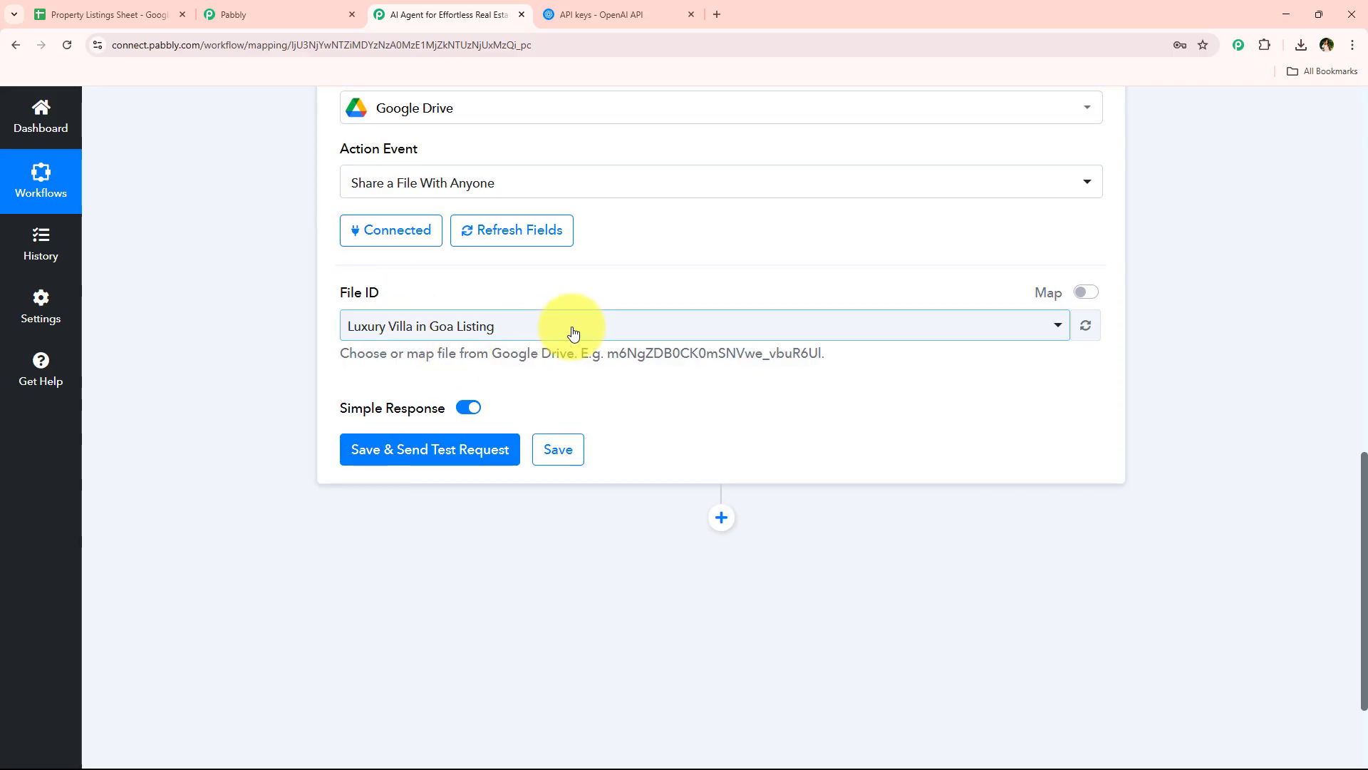
{"action": "left_click", "coordinate": [641, 325]}
{"action": "left_click", "coordinate": [641, 325]}
{"action": "left_click", "coordinate": [1097, 292]}
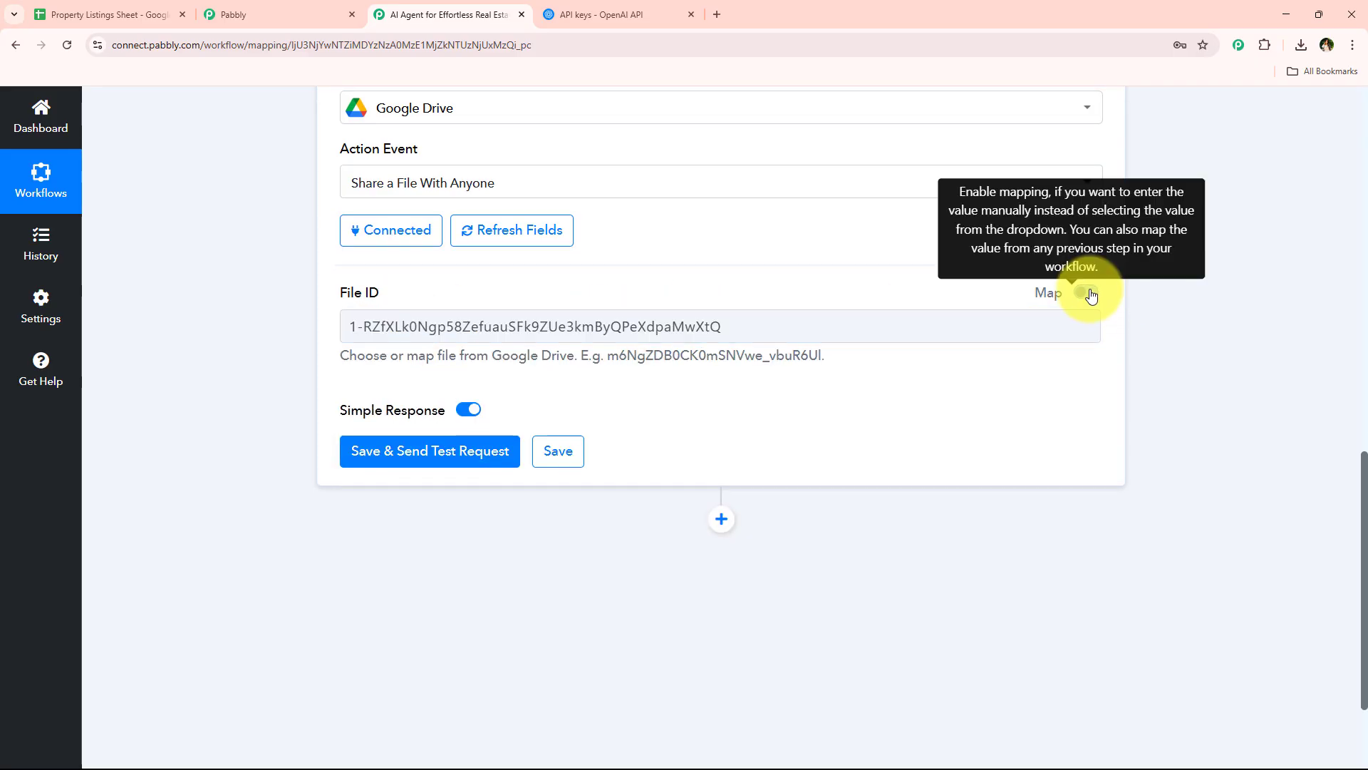
{"action": "left_click", "coordinate": [858, 331]}
{"action": "triple_click", "coordinate": [858, 330]}
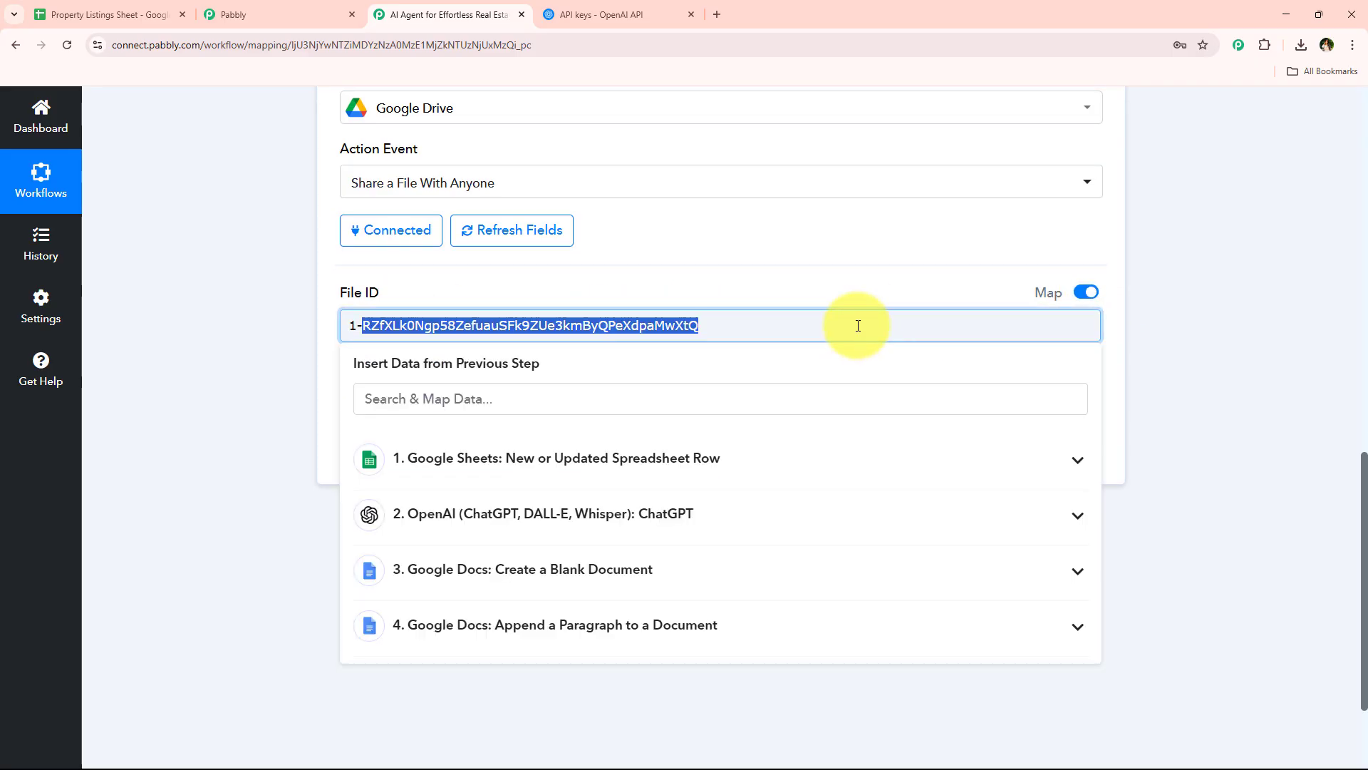
{"action": "left_click", "coordinate": [611, 634]}
{"action": "left_click", "coordinate": [499, 708]}
{"action": "left_click", "coordinate": [250, 412]}
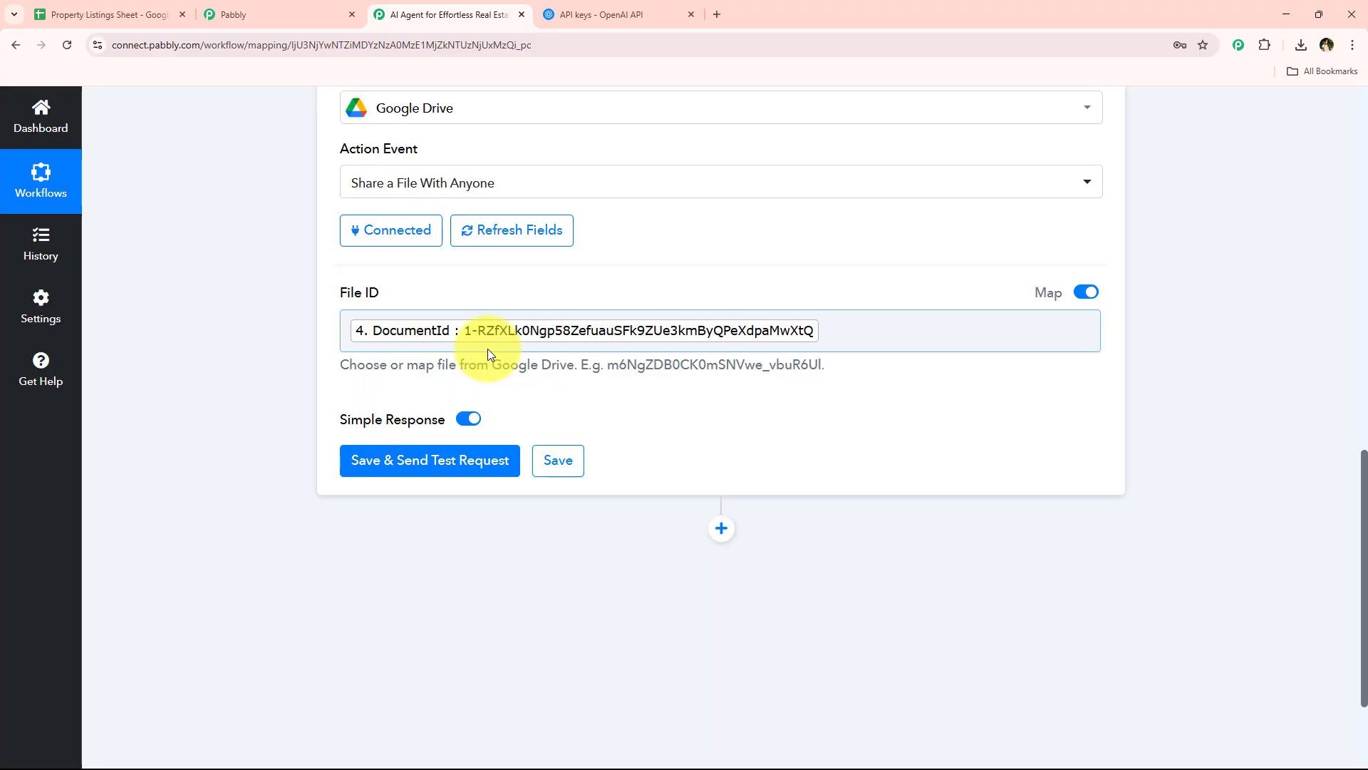
{"action": "left_click", "coordinate": [426, 465]}
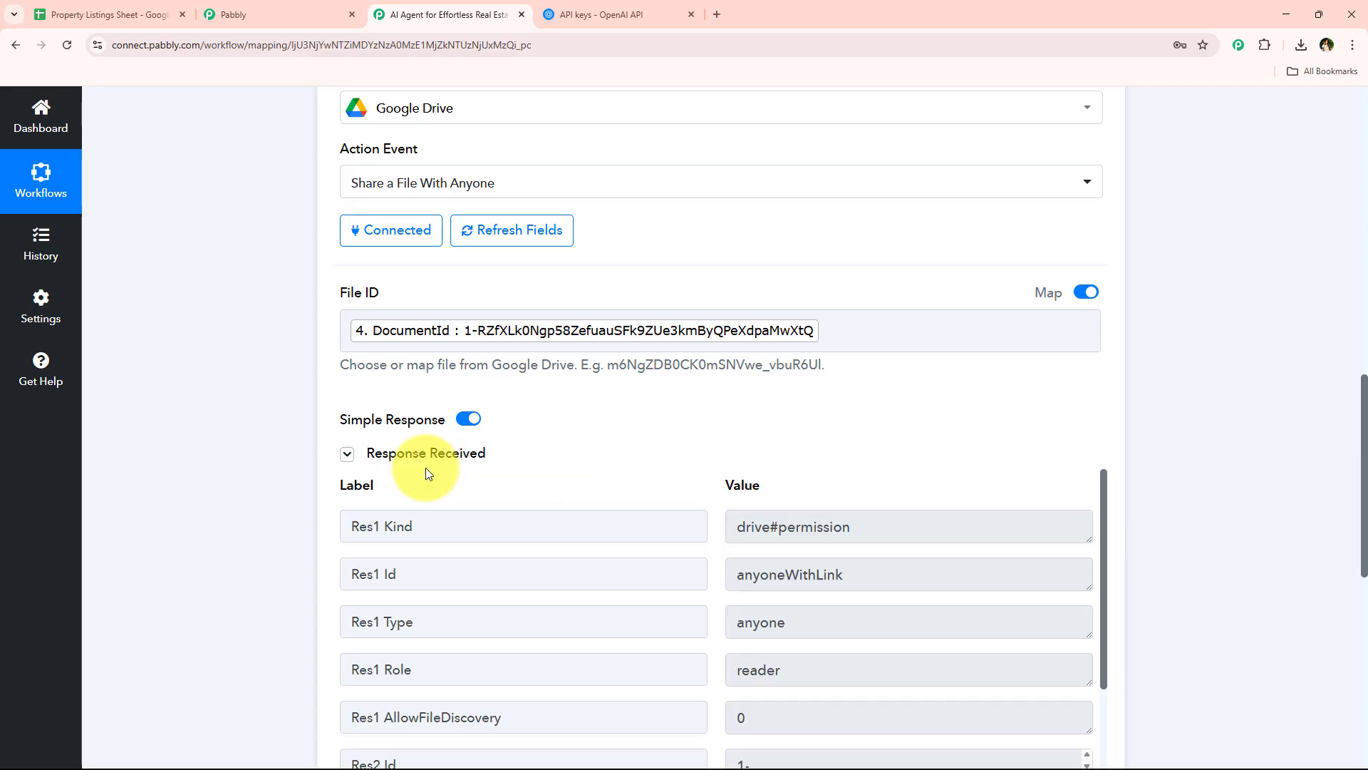
Check the Res2 WebViewLink in the Share a File With Anyone response, and add a Google Sheets action with the Update Cell Value event
{"action": "scroll", "coordinate": [510, 397], "scroll_direction": "down", "scroll_amount": 4}
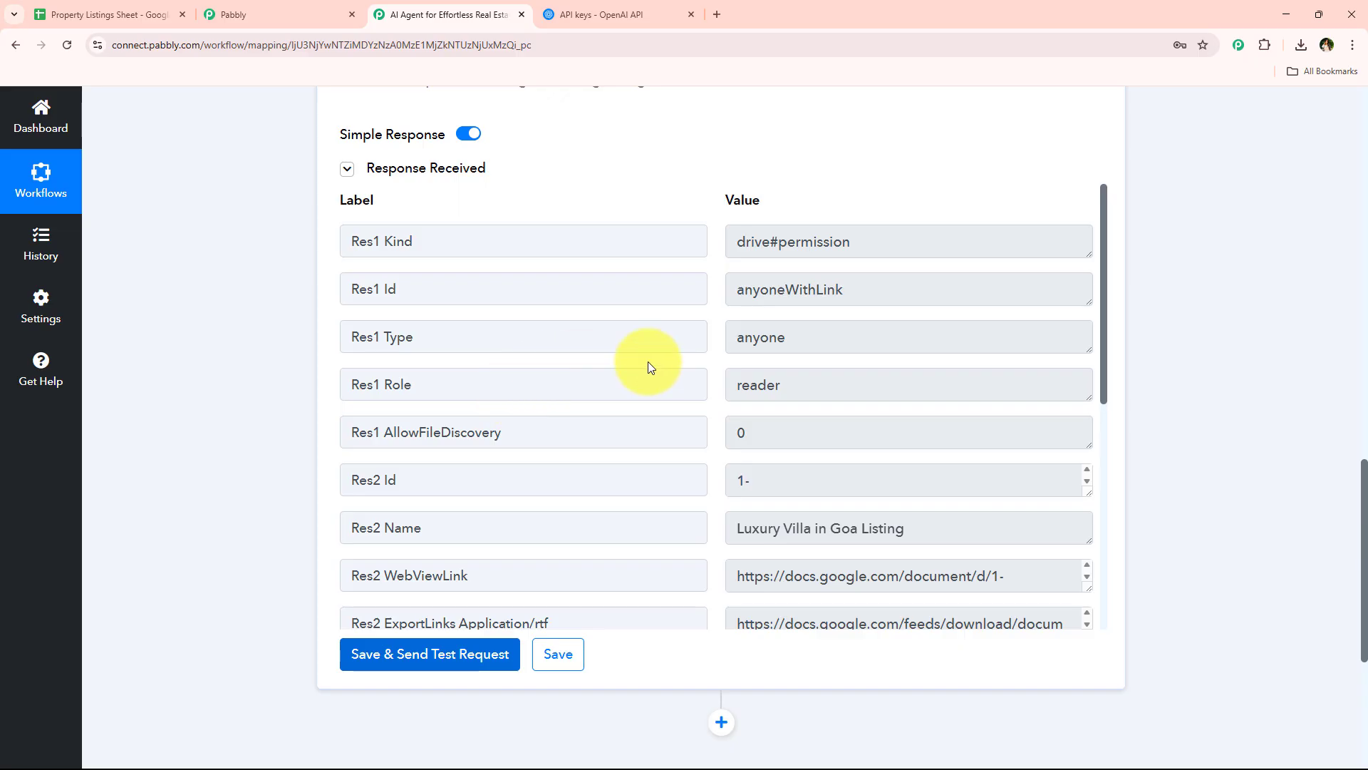
{"action": "scroll", "coordinate": [924, 442], "scroll_direction": "down", "scroll_amount": 1}
{"action": "left_click_drag", "start_coordinate": [1048, 508], "coordinate": [925, 500]}
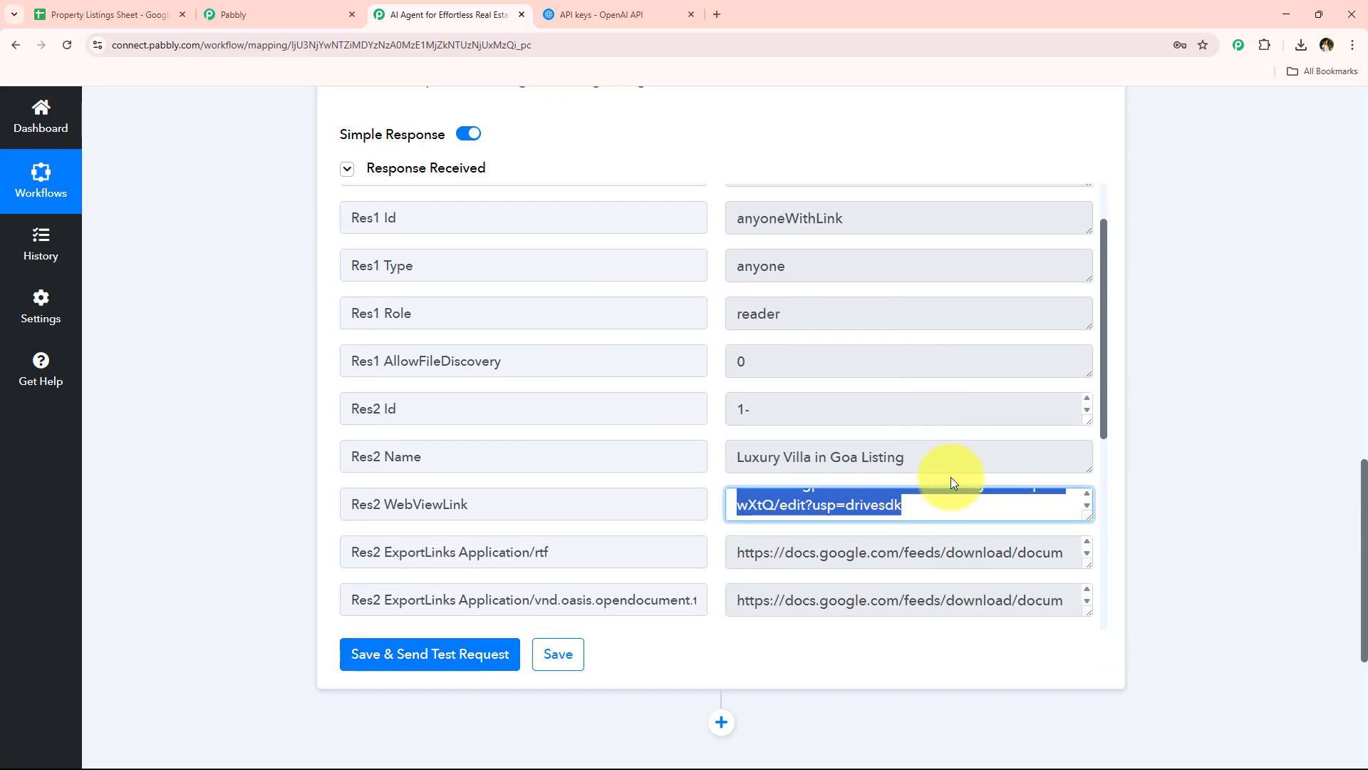
{"action": "scroll", "coordinate": [912, 531], "scroll_direction": "down", "scroll_amount": 2}
{"action": "left_click", "coordinate": [722, 723]}
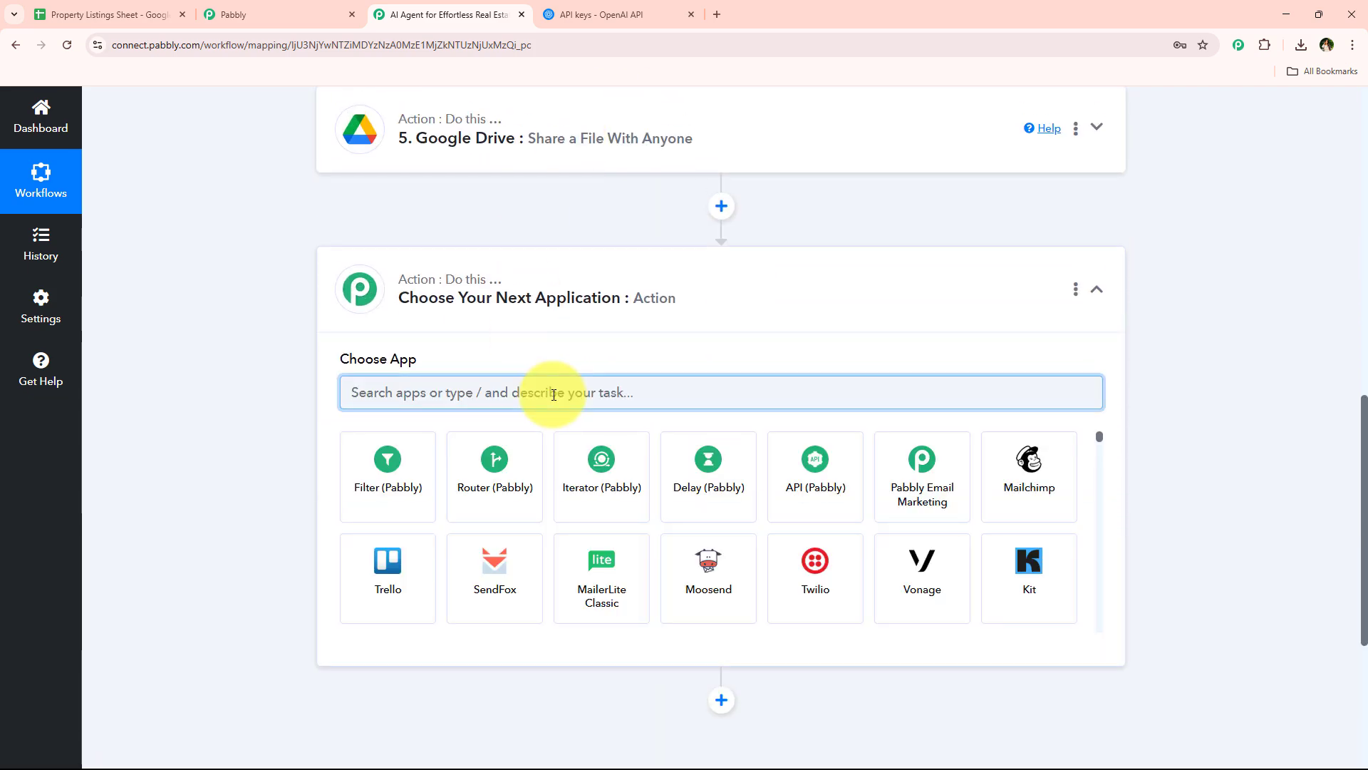
{"action": "type", "text": "sheet"}
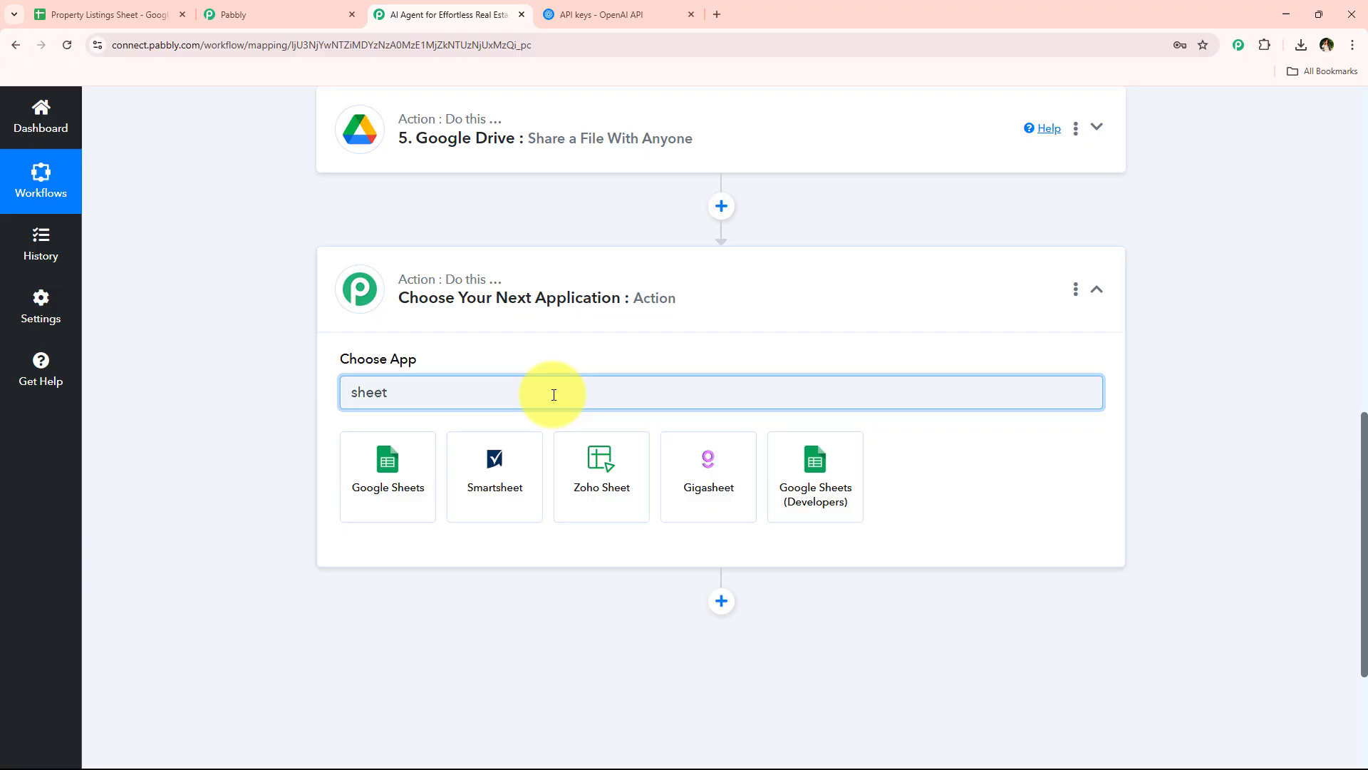
{"action": "left_click", "coordinate": [349, 471]}
{"action": "left_click", "coordinate": [397, 470]}
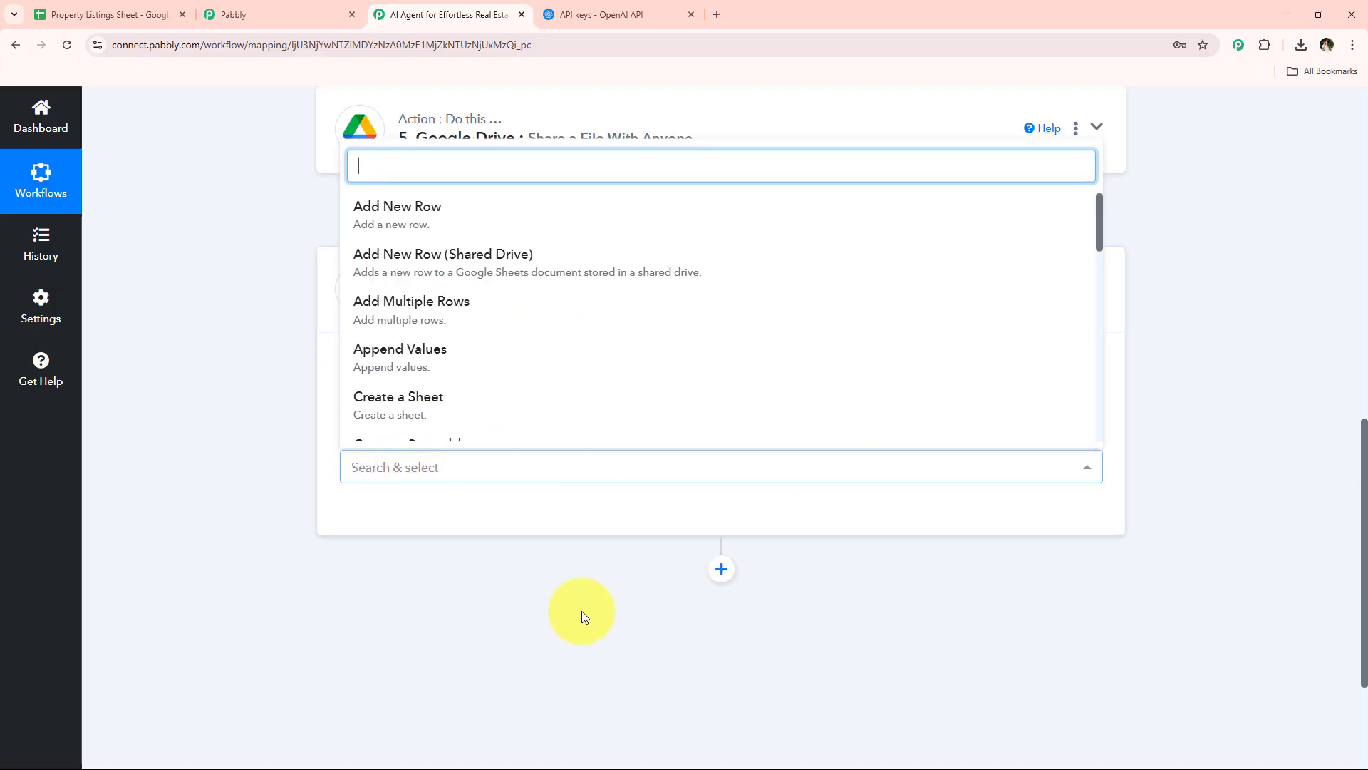
{"action": "type", "text": "upd"}
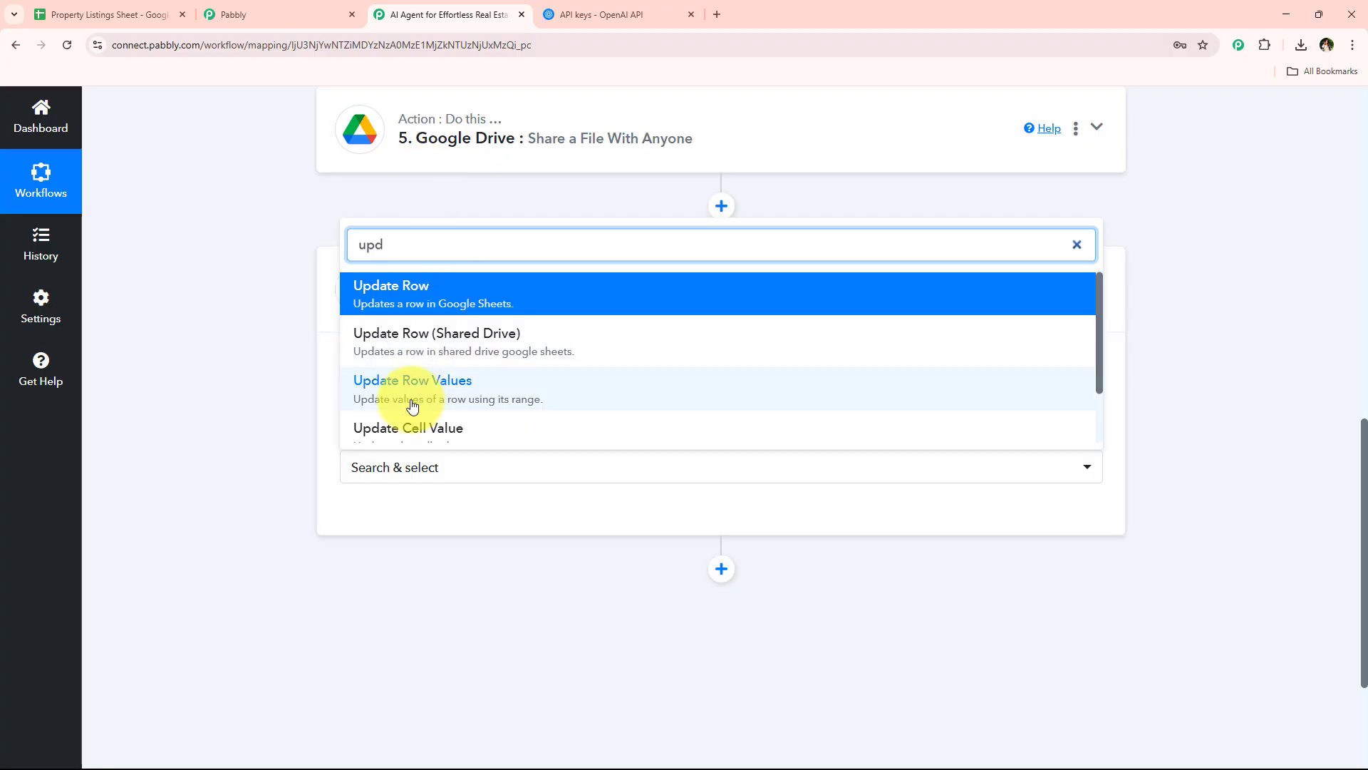
{"action": "left_click", "coordinate": [416, 441]}
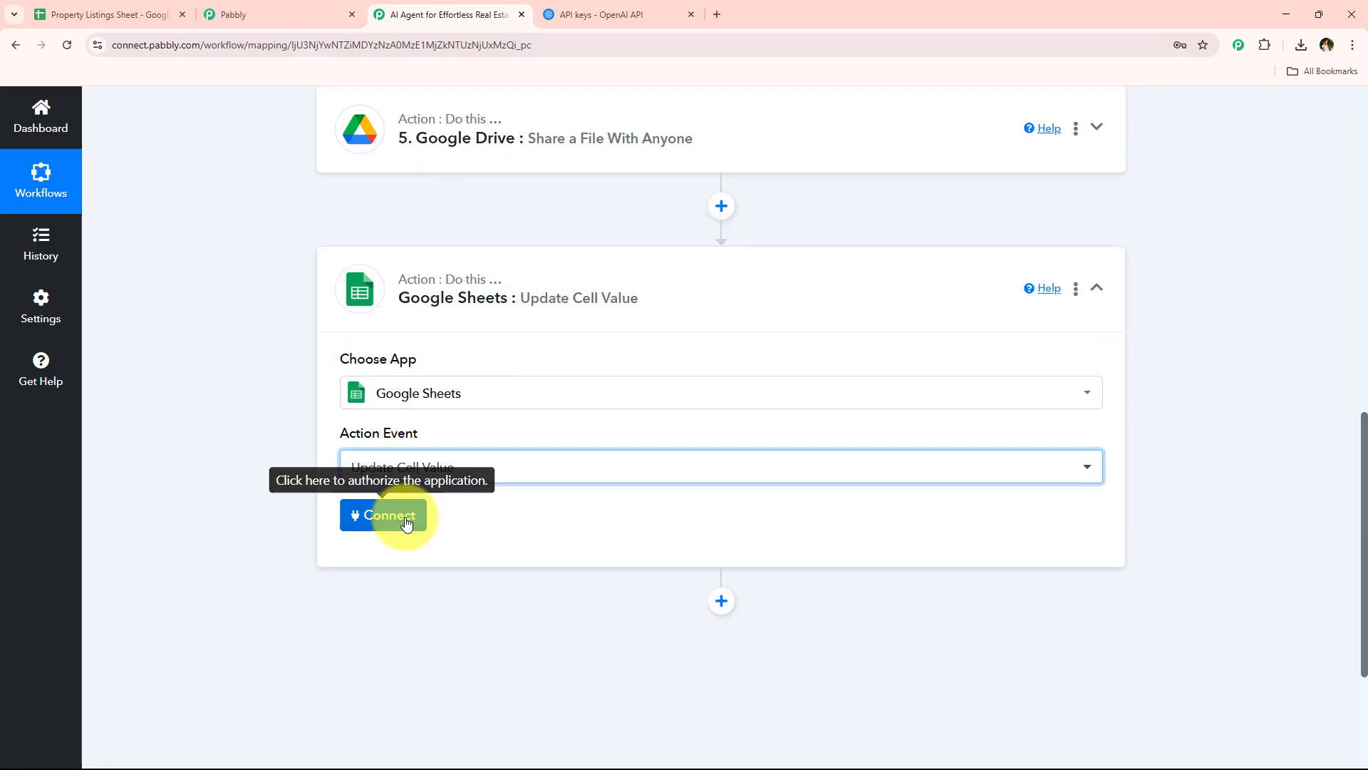
Connect the Update Cell Value action through the existing Google Sheets #149 connection and target Sheet1 of the Property Listings Sheet
{"action": "left_click", "coordinate": [403, 515]}
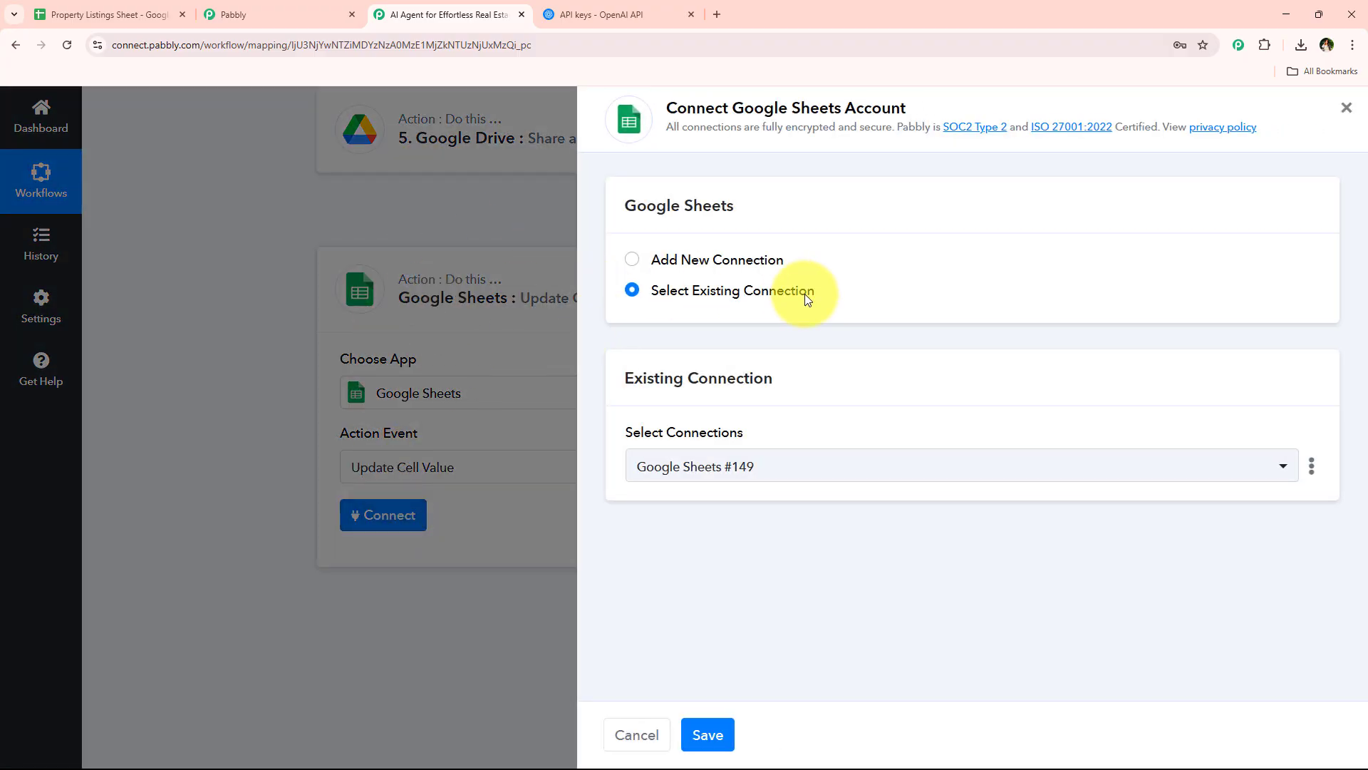
{"action": "left_click", "coordinate": [678, 290]}
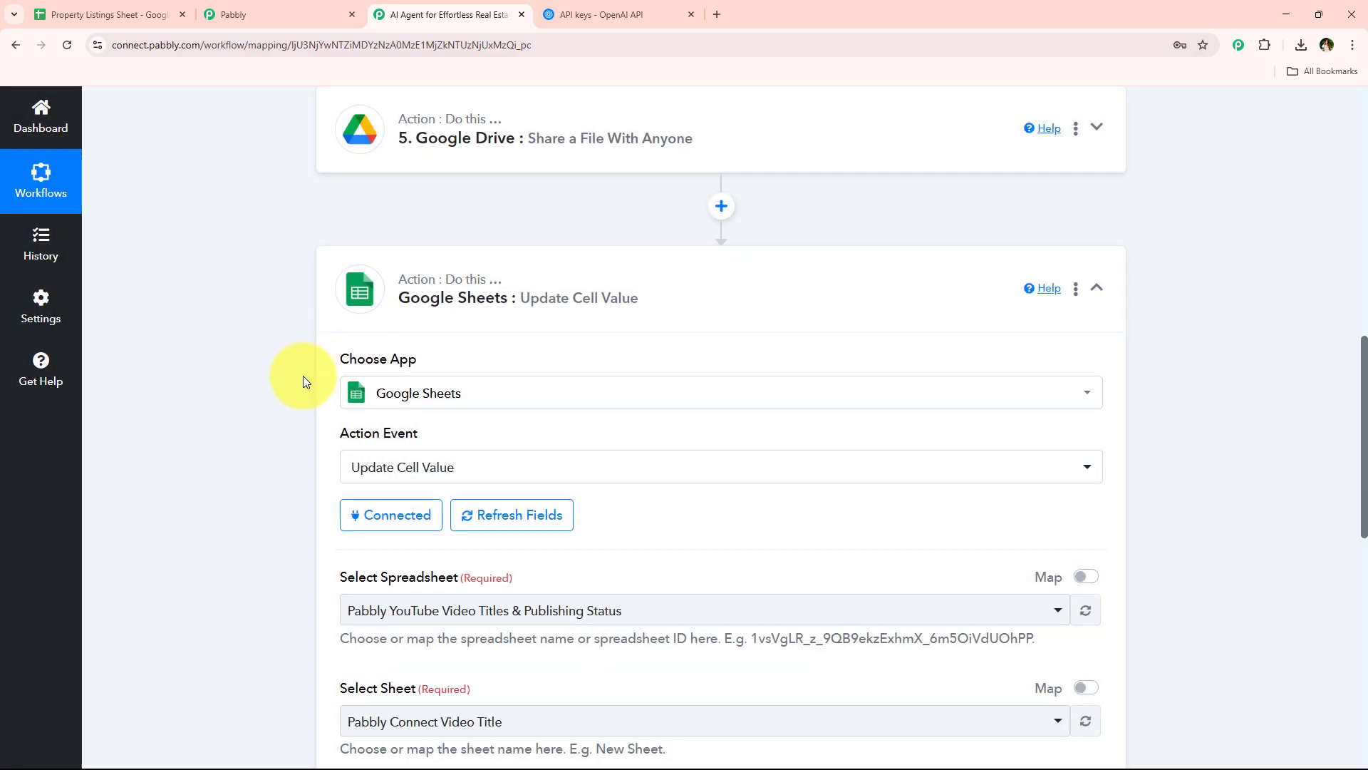
{"action": "scroll", "coordinate": [300, 385], "scroll_direction": "down", "scroll_amount": 3}
{"action": "scroll", "coordinate": [290, 413], "scroll_direction": "down", "scroll_amount": 2}
{"action": "left_click", "coordinate": [642, 255]}
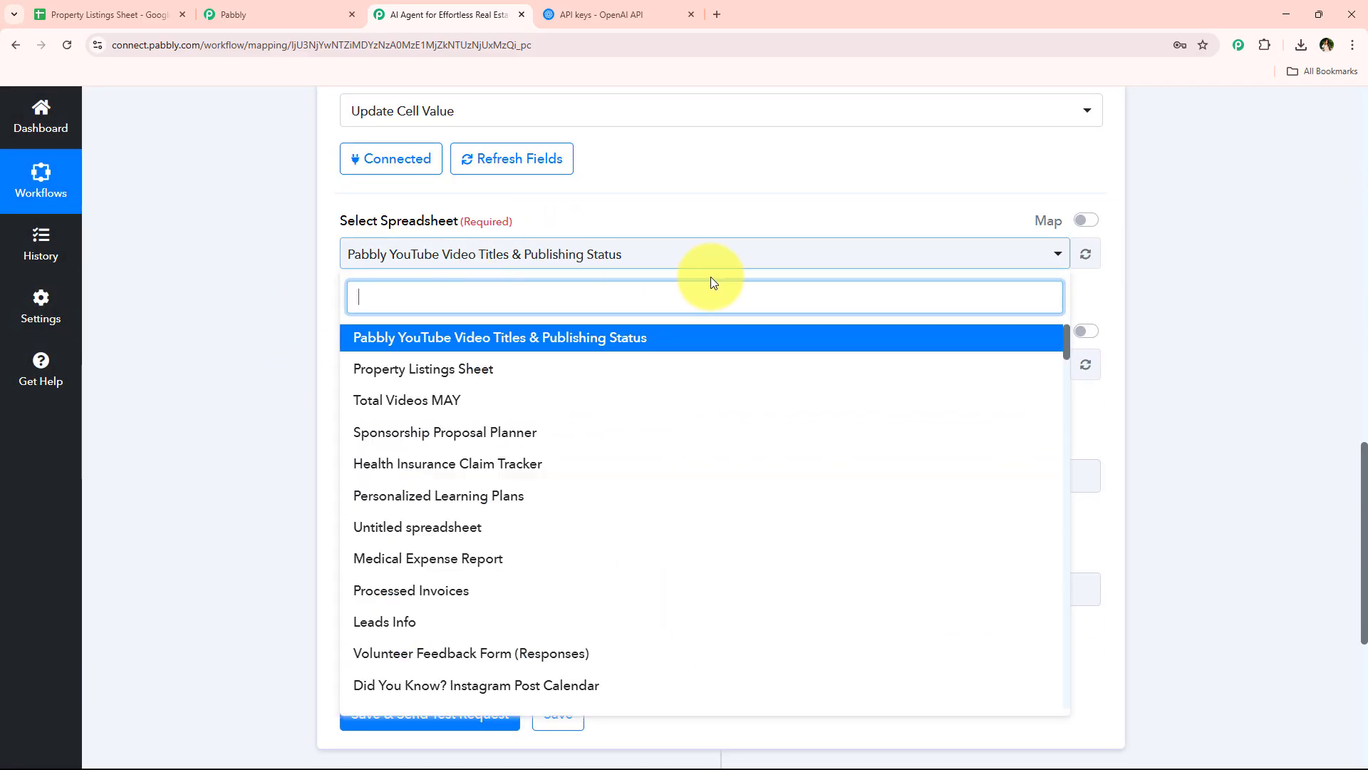
{"action": "left_click", "coordinate": [526, 386]}
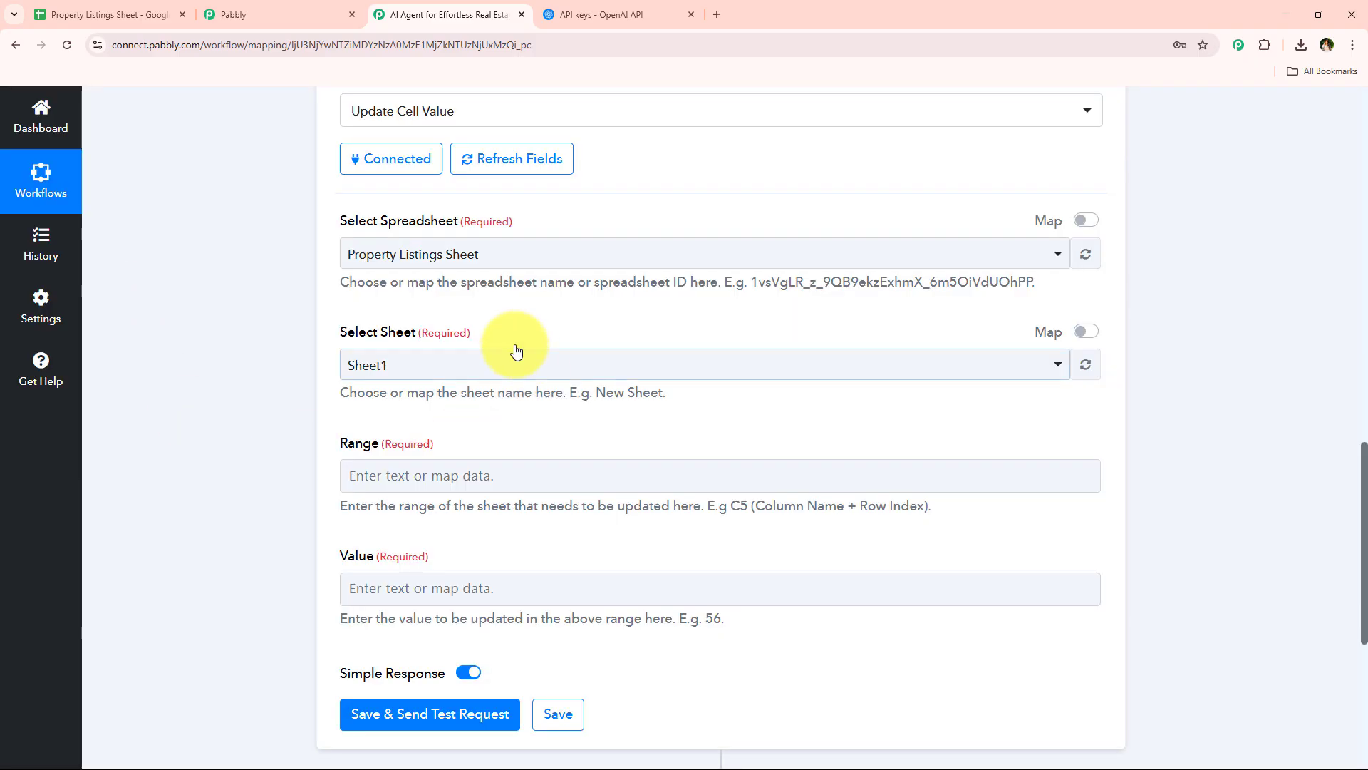
{"action": "left_click", "coordinate": [516, 349]}
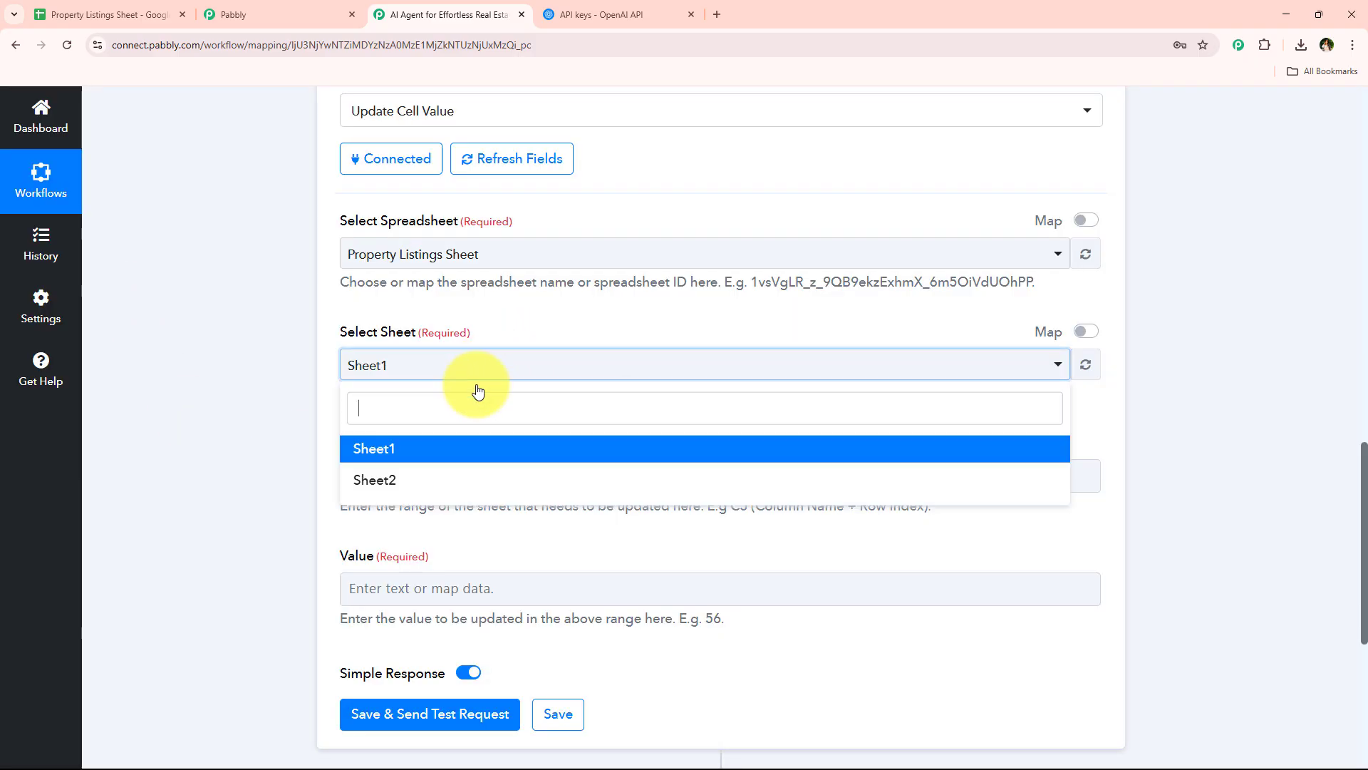
{"action": "left_click", "coordinate": [449, 454]}
Locate the empty Output Doc Link cell of the Luxury Villa in Goa row in Google Sheets and enter J4 as the action's Range in Pabbly Connect
{"action": "scroll", "coordinate": [344, 388], "scroll_direction": "down", "scroll_amount": 2}
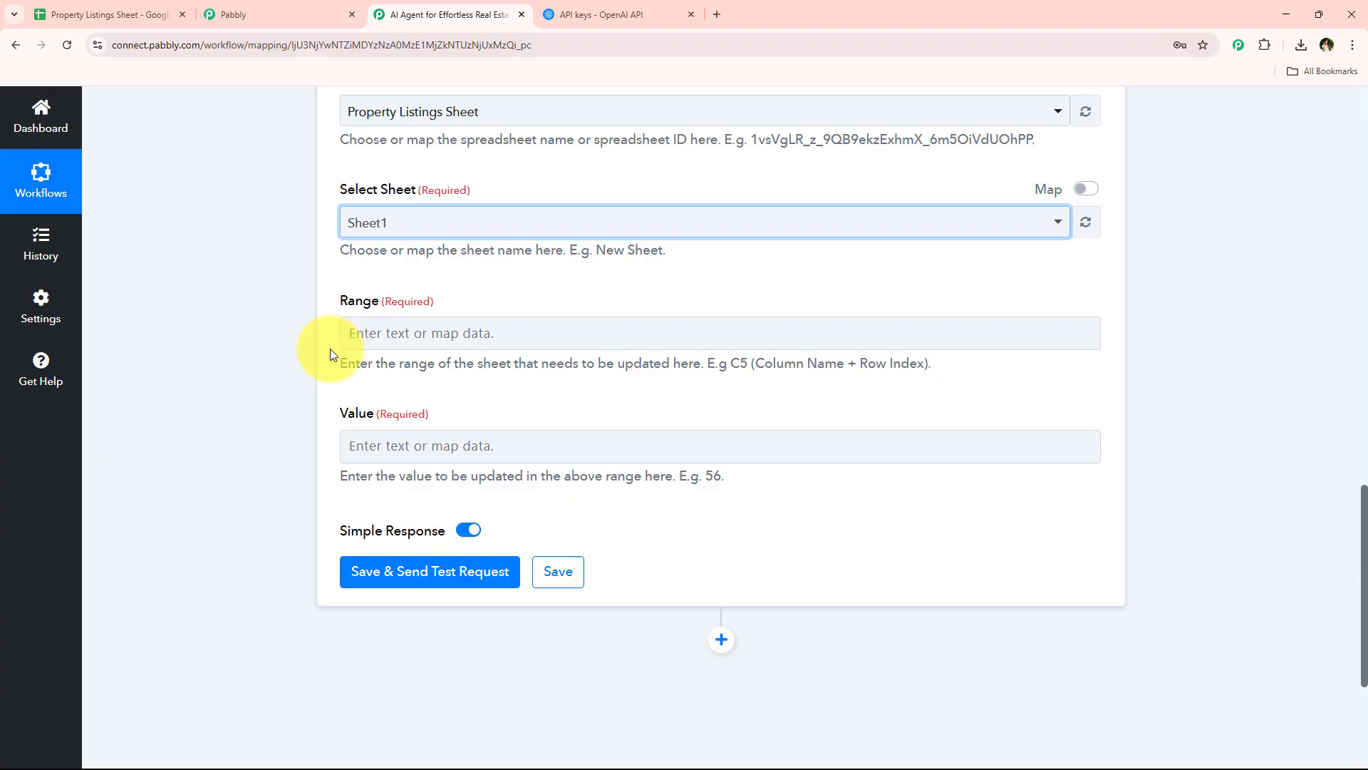
{"action": "left_click_drag", "start_coordinate": [340, 363], "coordinate": [704, 360]}
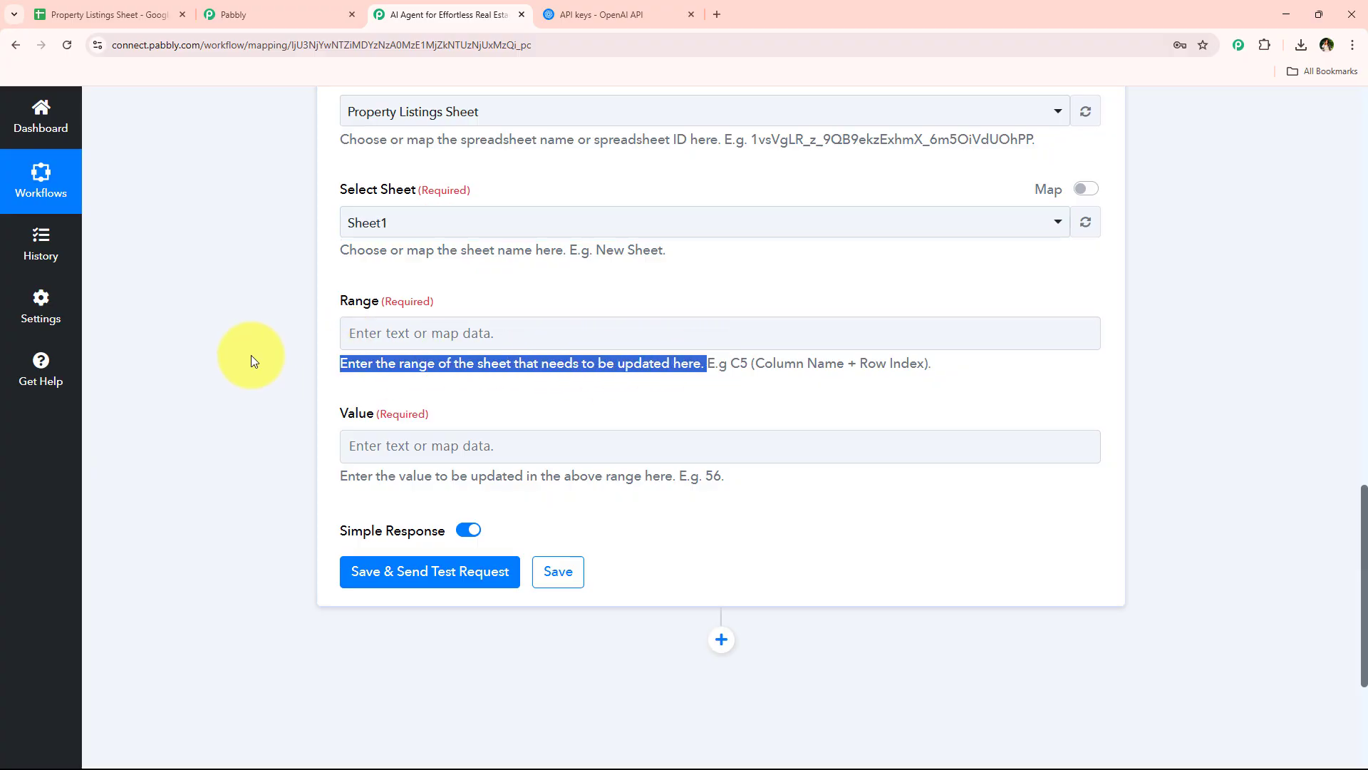
{"action": "left_click", "coordinate": [250, 355]}
{"action": "left_click", "coordinate": [99, 14]}
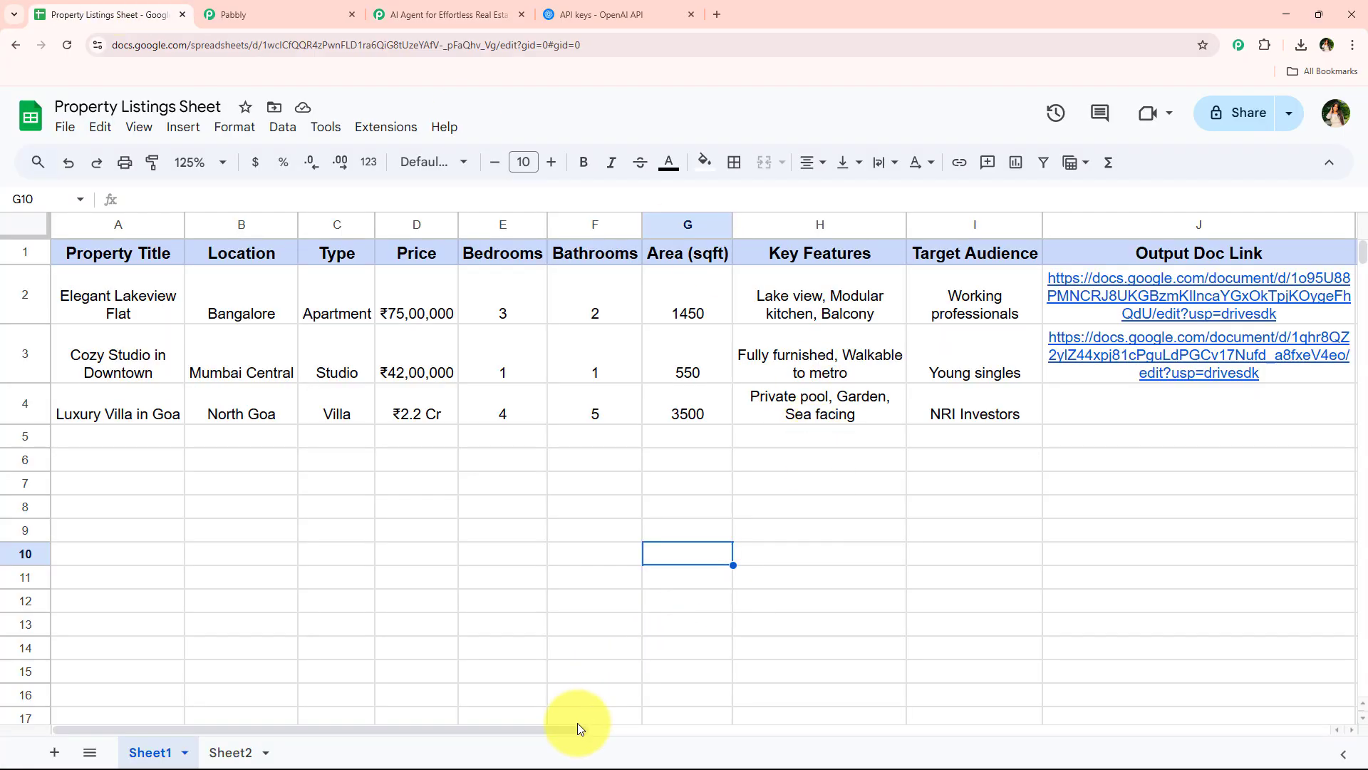
{"action": "left_click_drag", "start_coordinate": [574, 729], "coordinate": [660, 726]}
{"action": "left_click", "coordinate": [981, 419]}
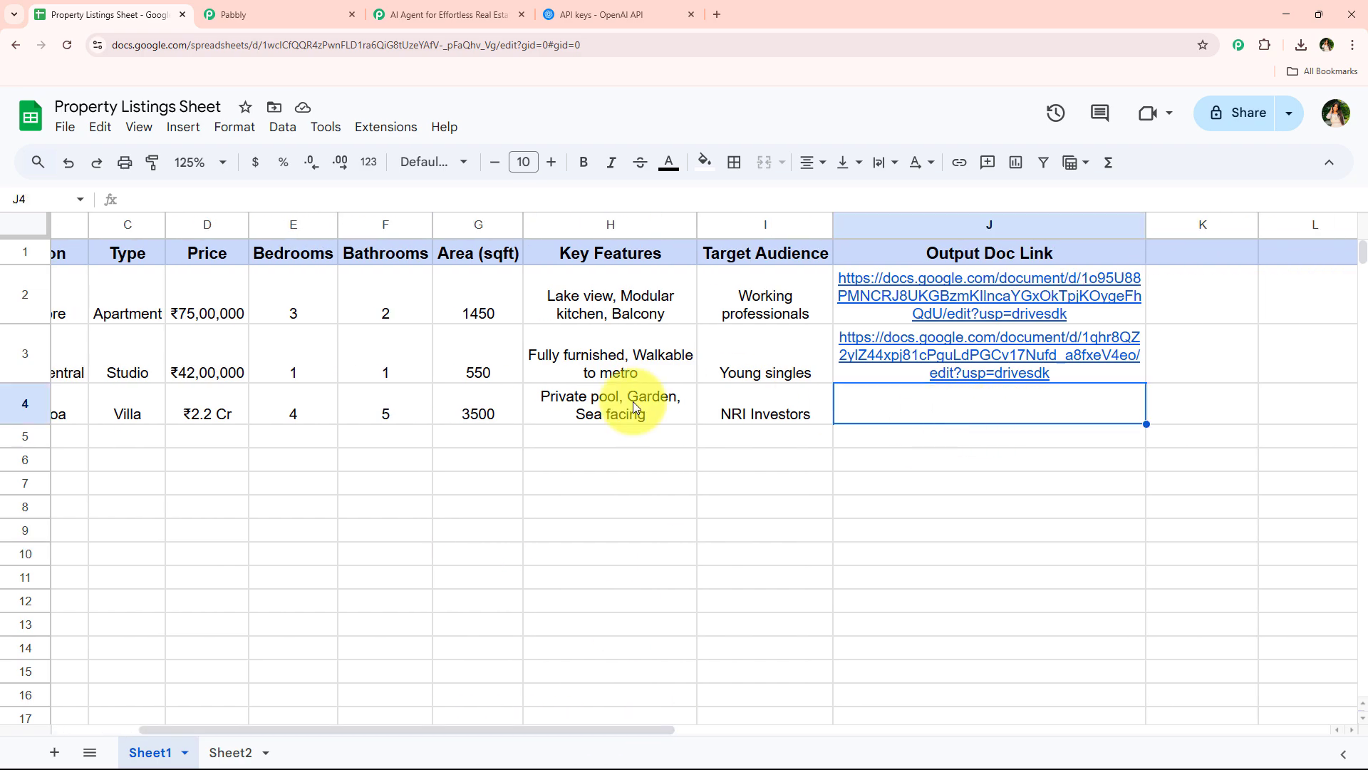
{"action": "left_click", "coordinate": [531, 6]}
{"action": "left_click", "coordinate": [423, 332]}
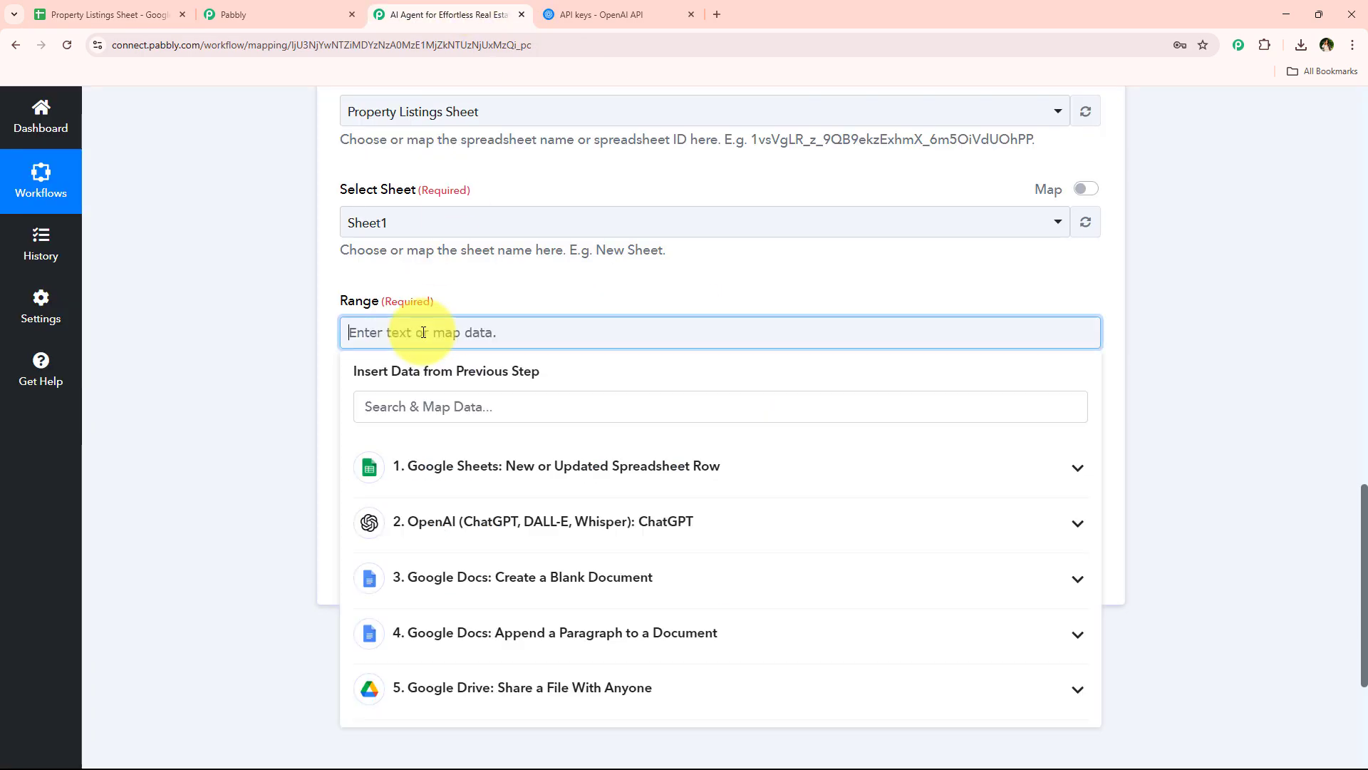
{"action": "left_click", "coordinate": [131, 375]}
Examine in Google Sheets how the Output Doc Link cell reference changes from row to row, starting at the Luxury Villa in Goa row
{"action": "left_click", "coordinate": [135, 16]}
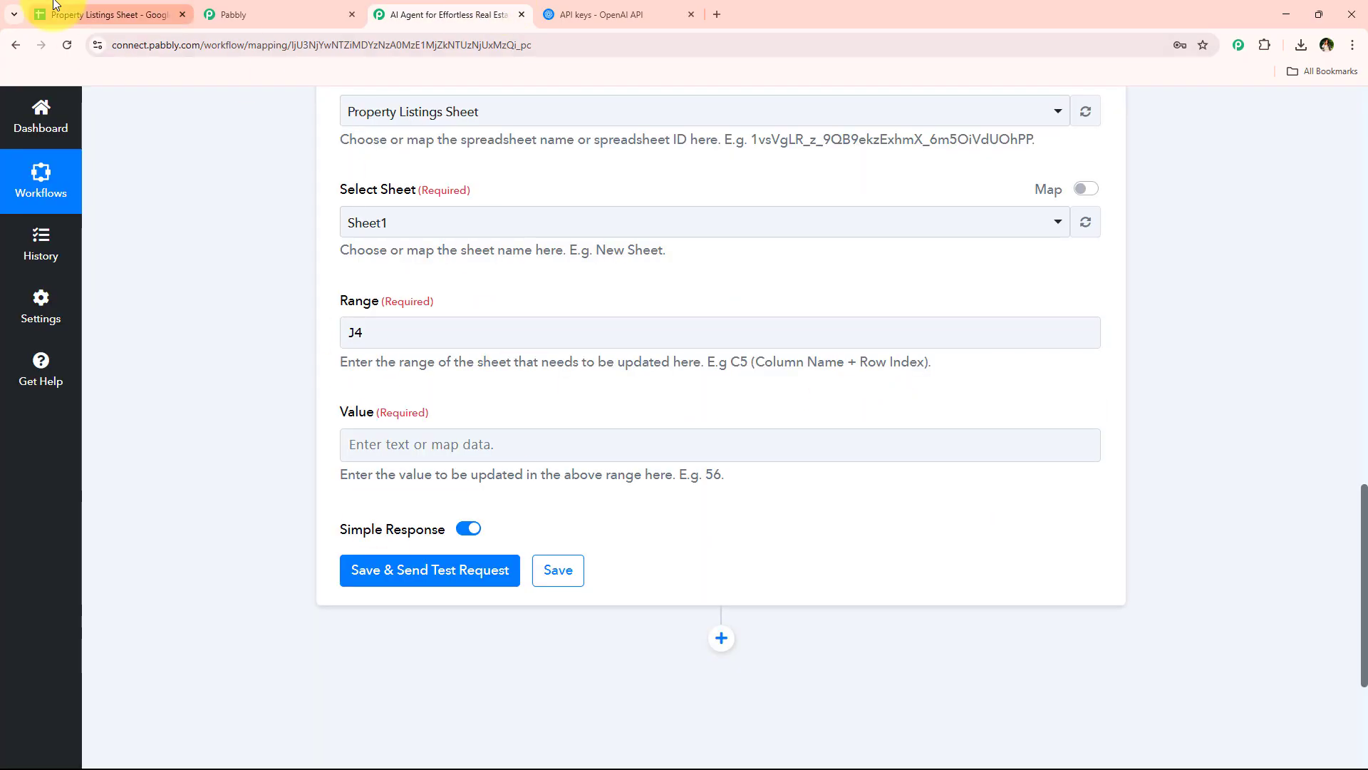
{"action": "left_click", "coordinate": [93, 16]}
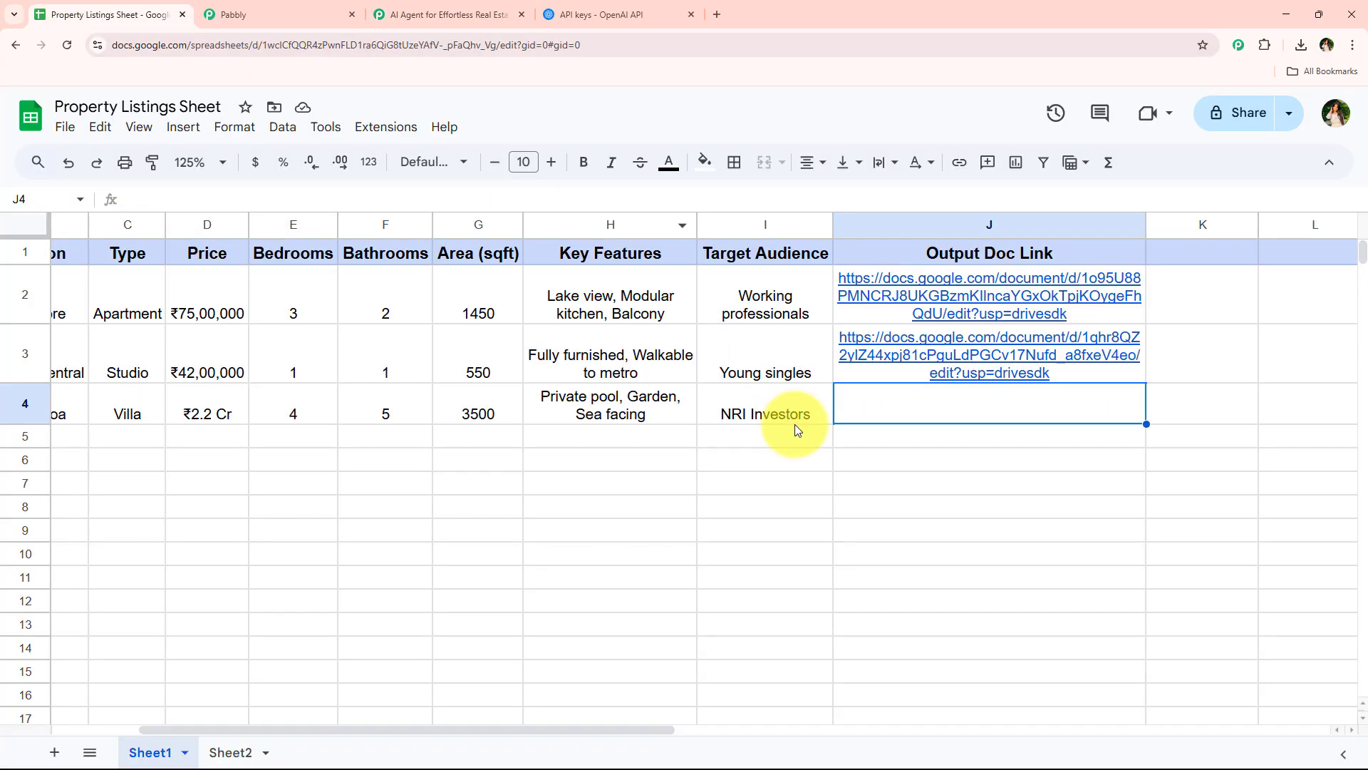
{"action": "key", "text": "Down"}
{"action": "key", "text": "Down"}
{"action": "key", "text": "Down"}
{"action": "key", "text": "Up"}
{"action": "key", "text": "Up"}
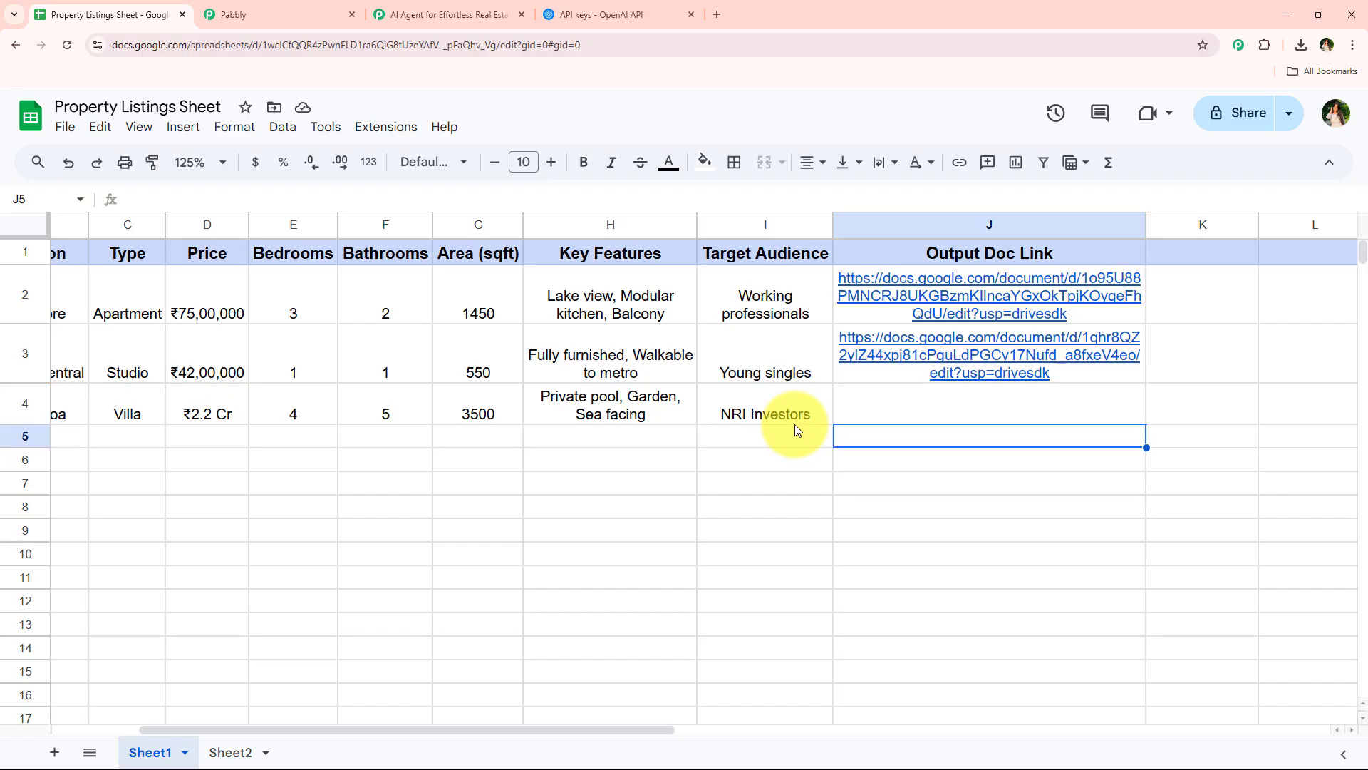
{"action": "key", "text": "Down"}
{"action": "key", "text": "Down"}
{"action": "key", "text": "Down"}
{"action": "key", "text": "Down"}
{"action": "key", "text": "Up"}
{"action": "key", "text": "Up"}
{"action": "key", "text": "Up"}
{"action": "key", "text": "Up"}
{"action": "key", "text": "Up"}
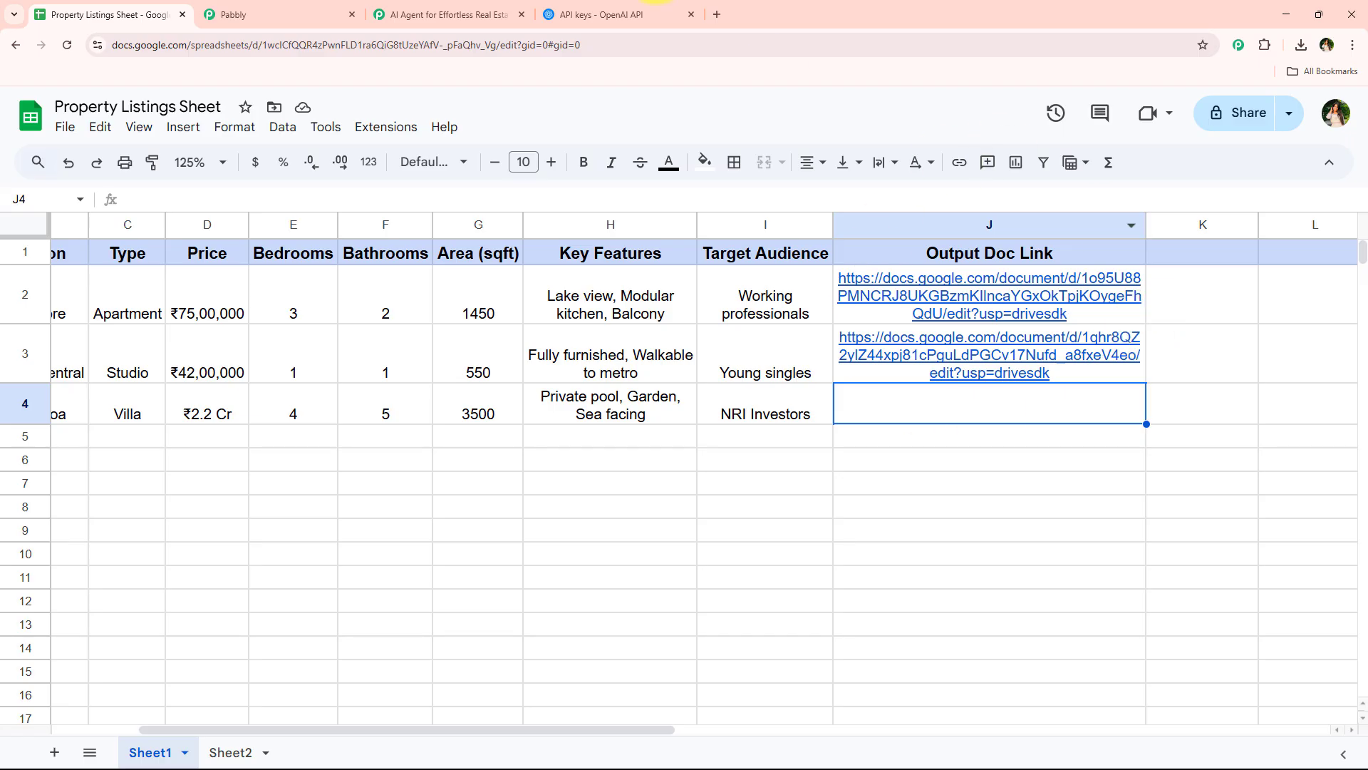
Back in Pabbly Connect, set the Range to column J followed by the mapped RowIndex from the New or Updated Spreadsheet Row trigger
{"action": "left_click", "coordinate": [449, 14]}
{"action": "left_click", "coordinate": [449, 327]}
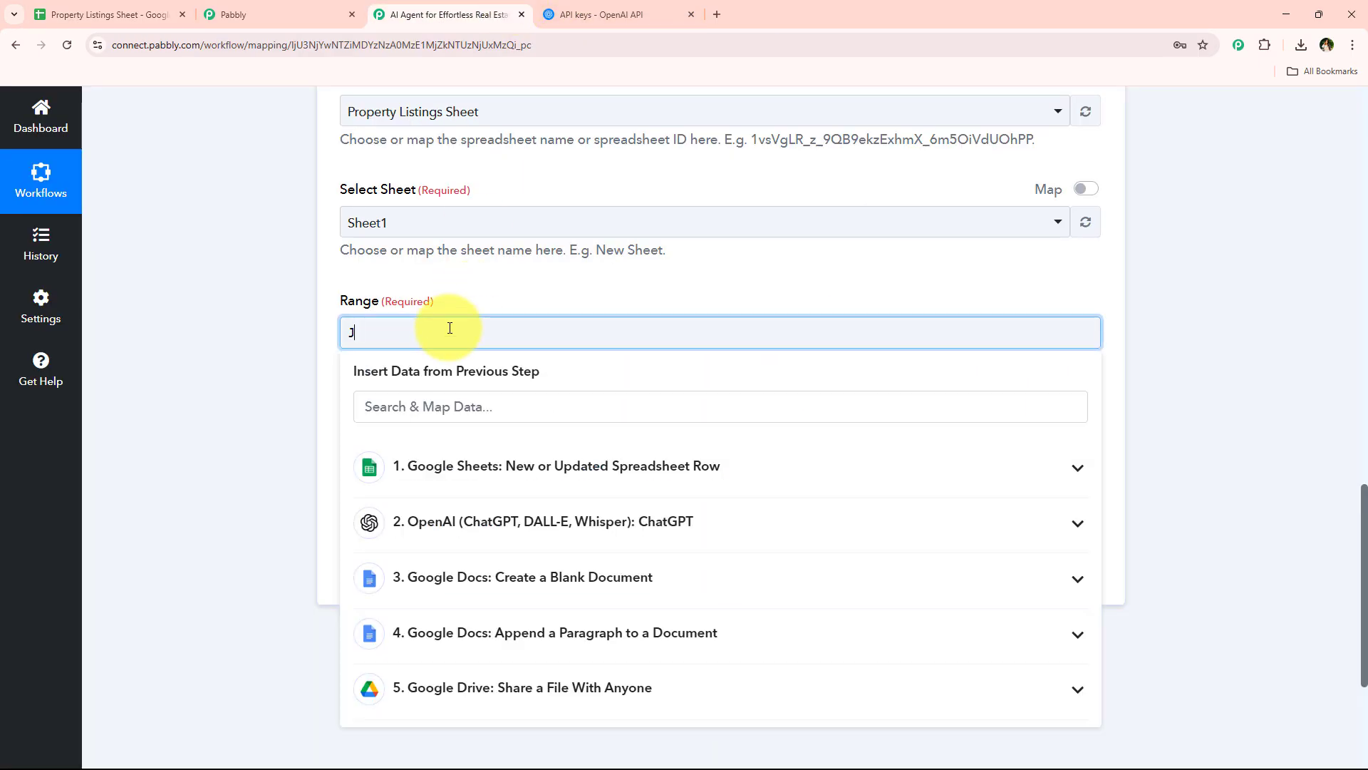
{"action": "left_click", "coordinate": [428, 403]}
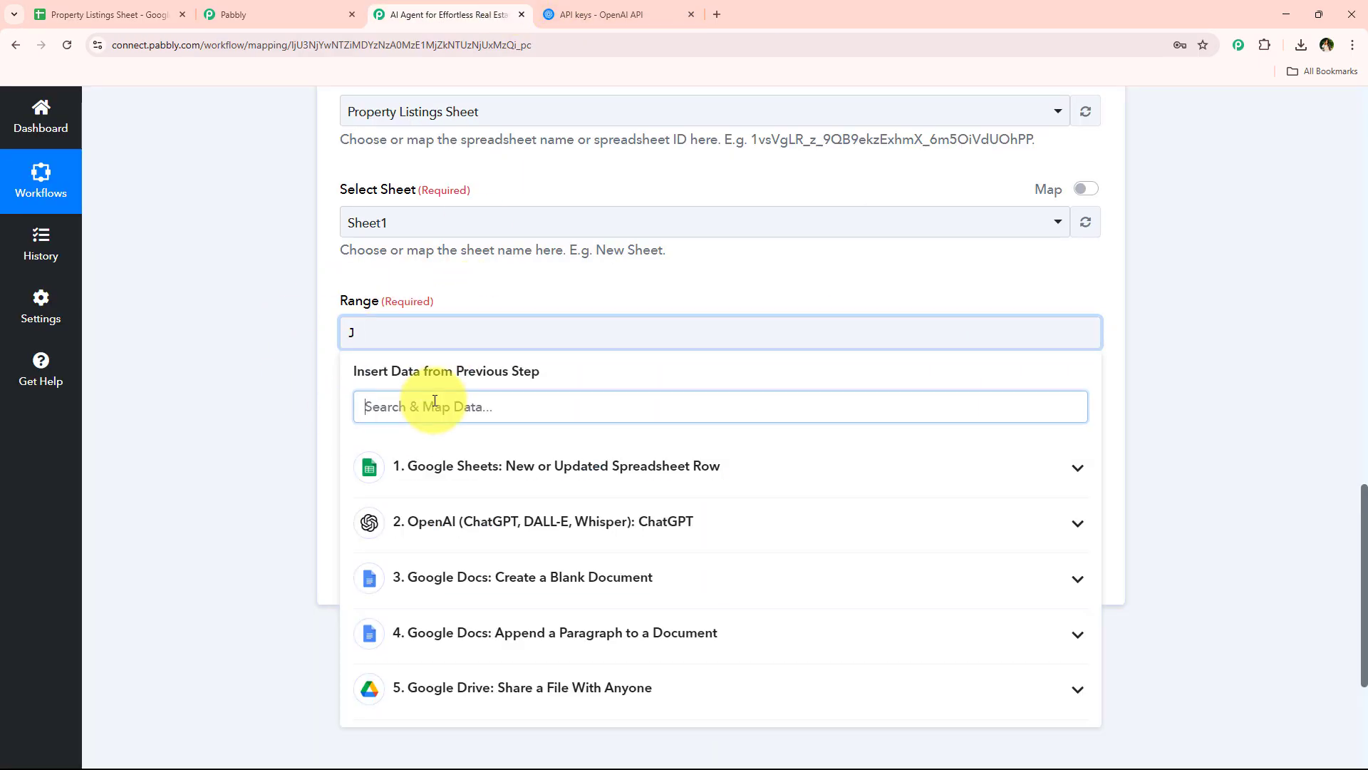
{"action": "type", "text": "row"}
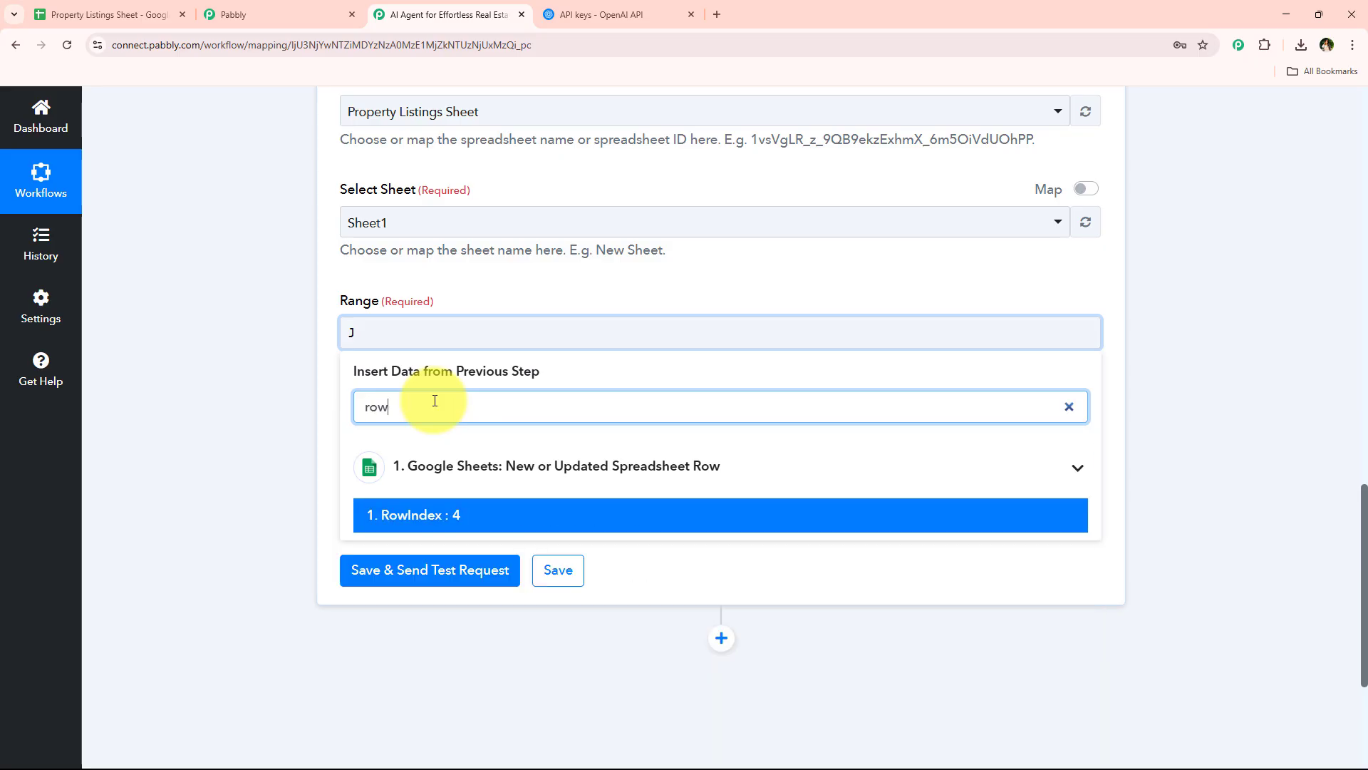
{"action": "left_click", "coordinate": [449, 513]}
Map the Value to the Res2 WebViewLink from the Share a File With Anyone step, save with a test request, and collapse the action
{"action": "scroll", "coordinate": [499, 369], "scroll_direction": "down", "scroll_amount": 4}
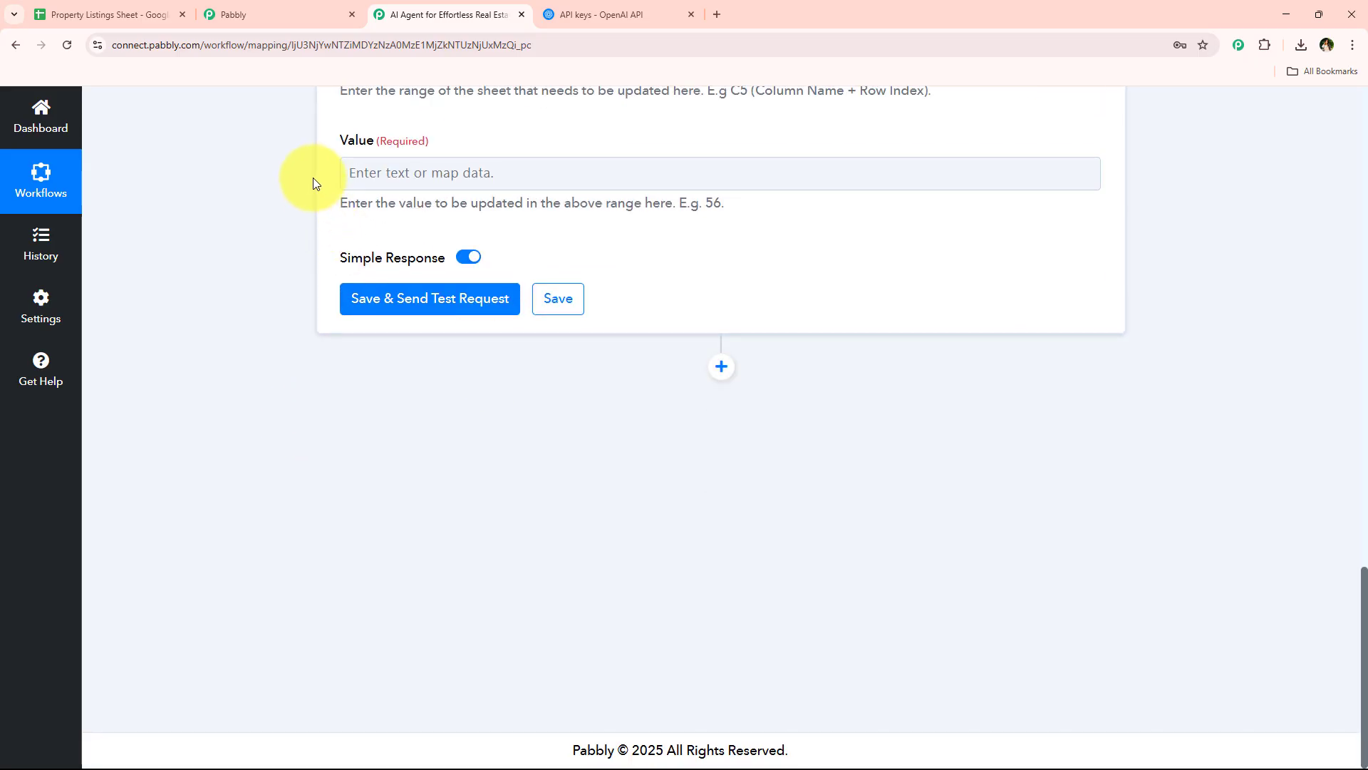
{"action": "left_click", "coordinate": [568, 178]}
{"action": "left_click", "coordinate": [548, 546]}
{"action": "scroll", "coordinate": [563, 605], "scroll_direction": "down", "scroll_amount": 2}
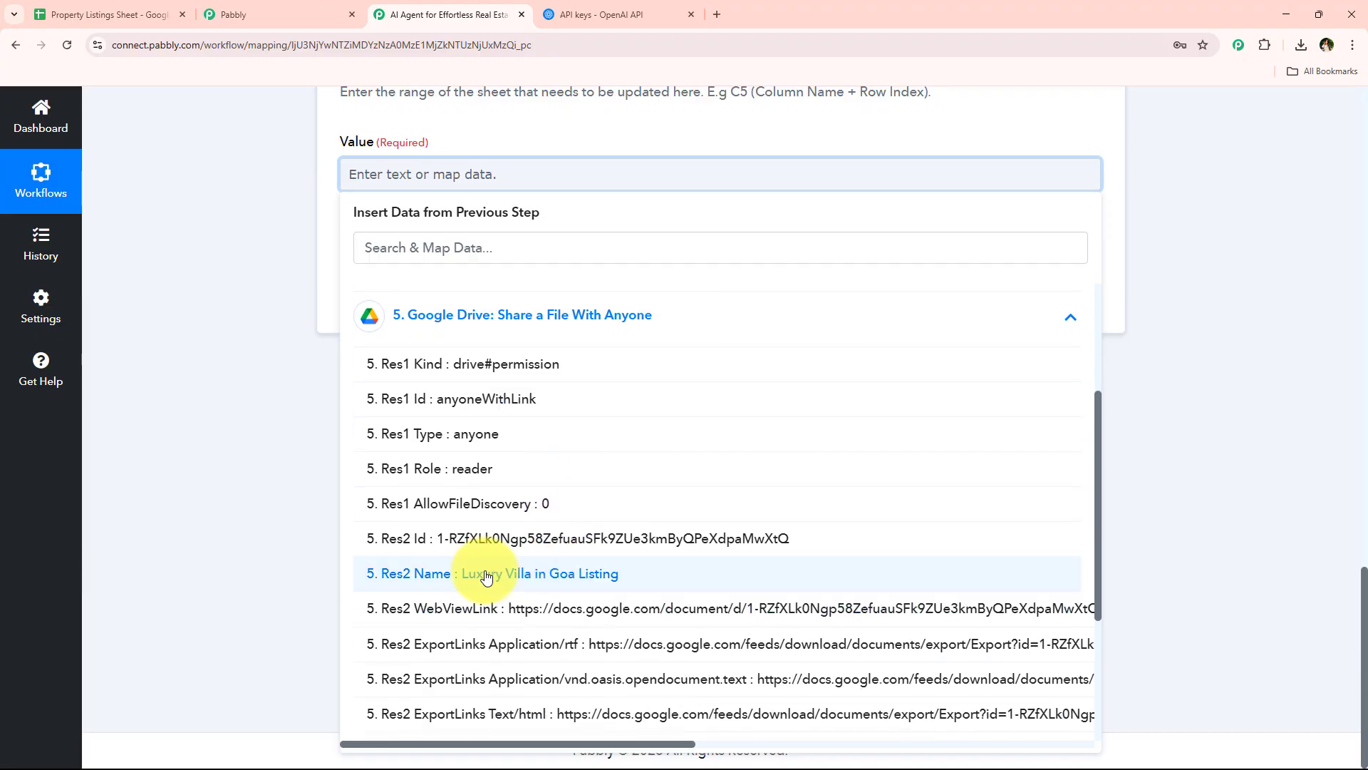
{"action": "left_click", "coordinate": [545, 609]}
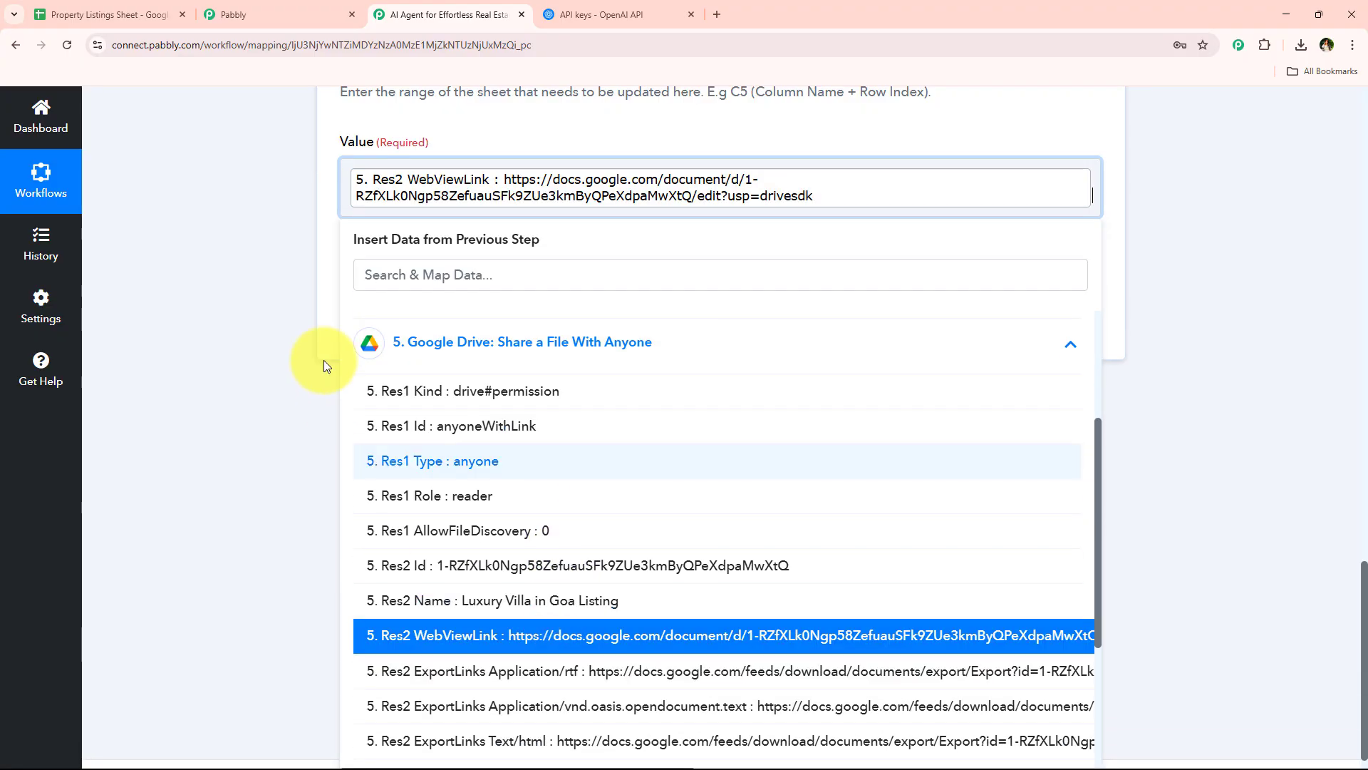
{"action": "left_click", "coordinate": [254, 355]}
{"action": "left_click", "coordinate": [460, 332]}
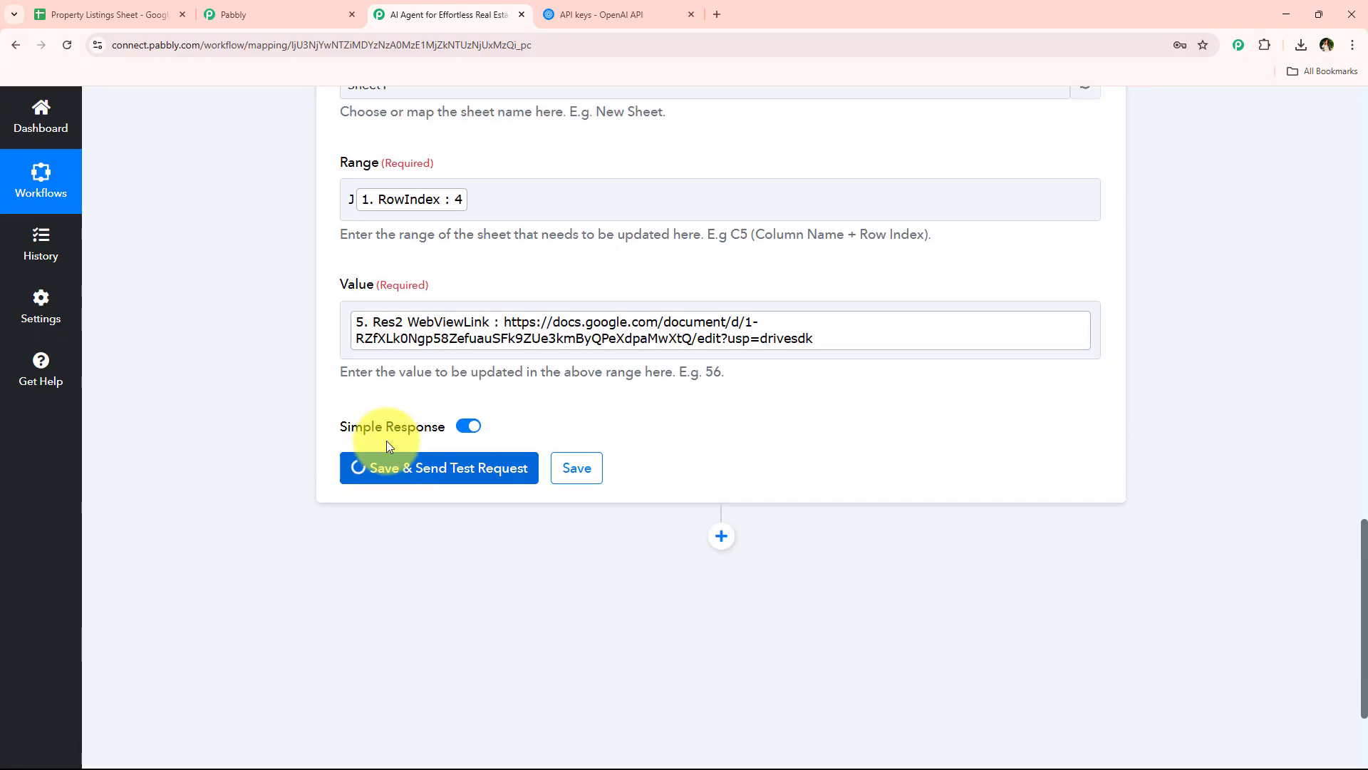
{"action": "scroll", "coordinate": [665, 267], "scroll_direction": "down", "scroll_amount": 1}
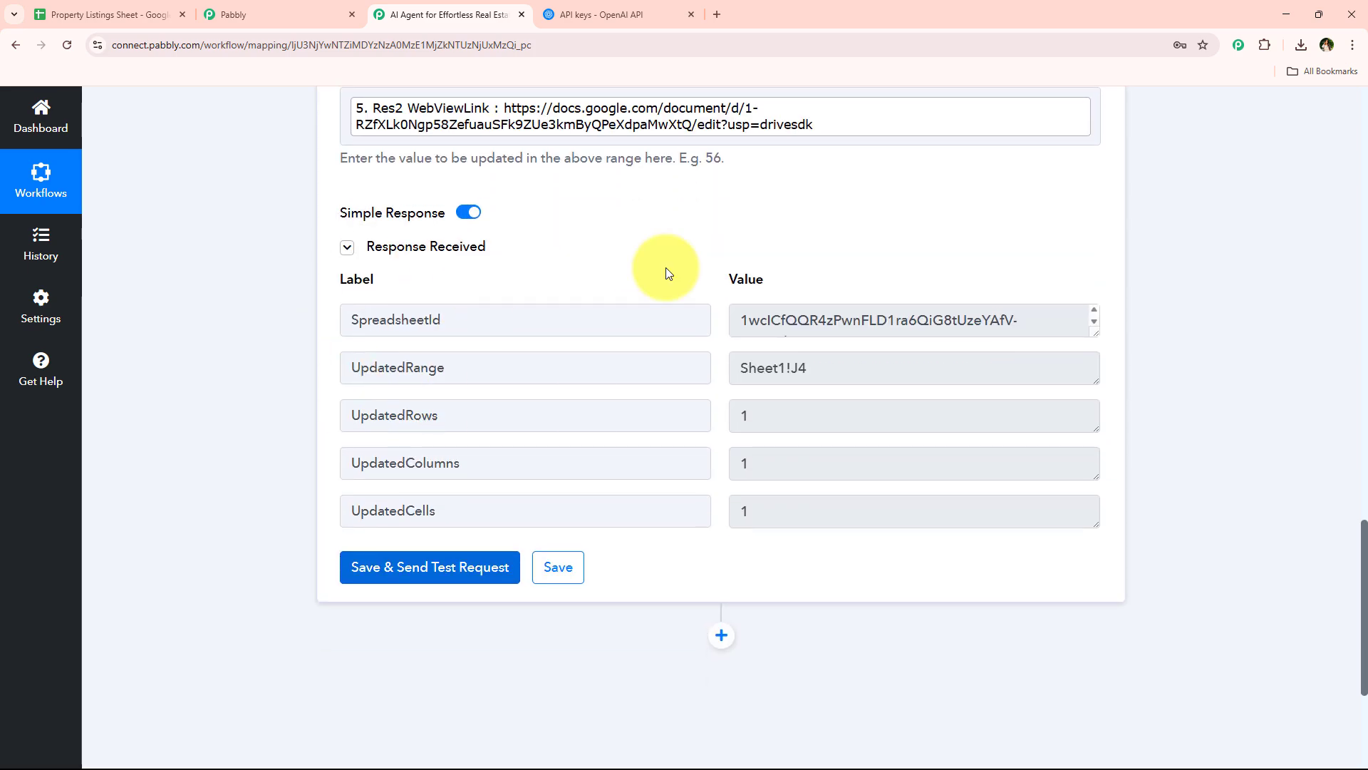
{"action": "scroll", "coordinate": [268, 482], "scroll_direction": "up", "scroll_amount": 12}
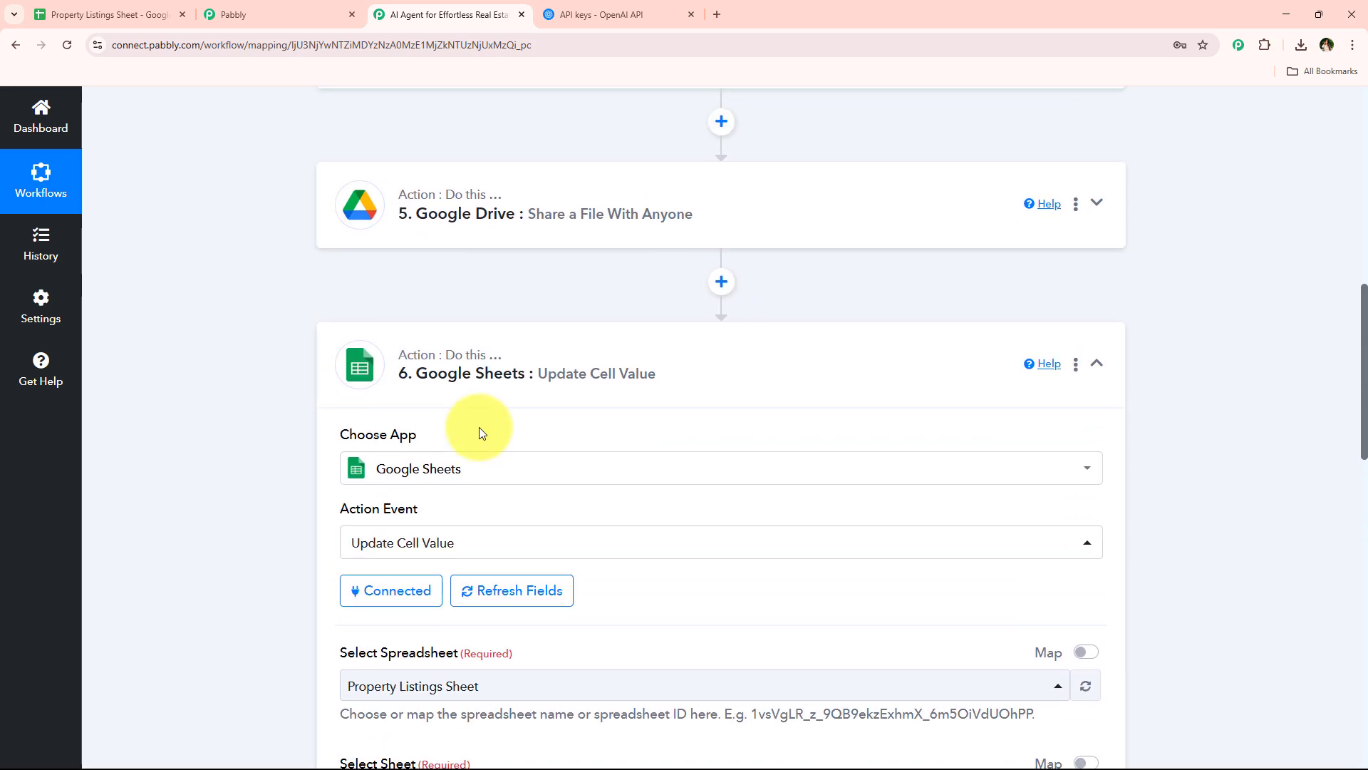
{"action": "left_click", "coordinate": [558, 377]}
{"action": "scroll", "coordinate": [211, 469], "scroll_direction": "up", "scroll_amount": 11}
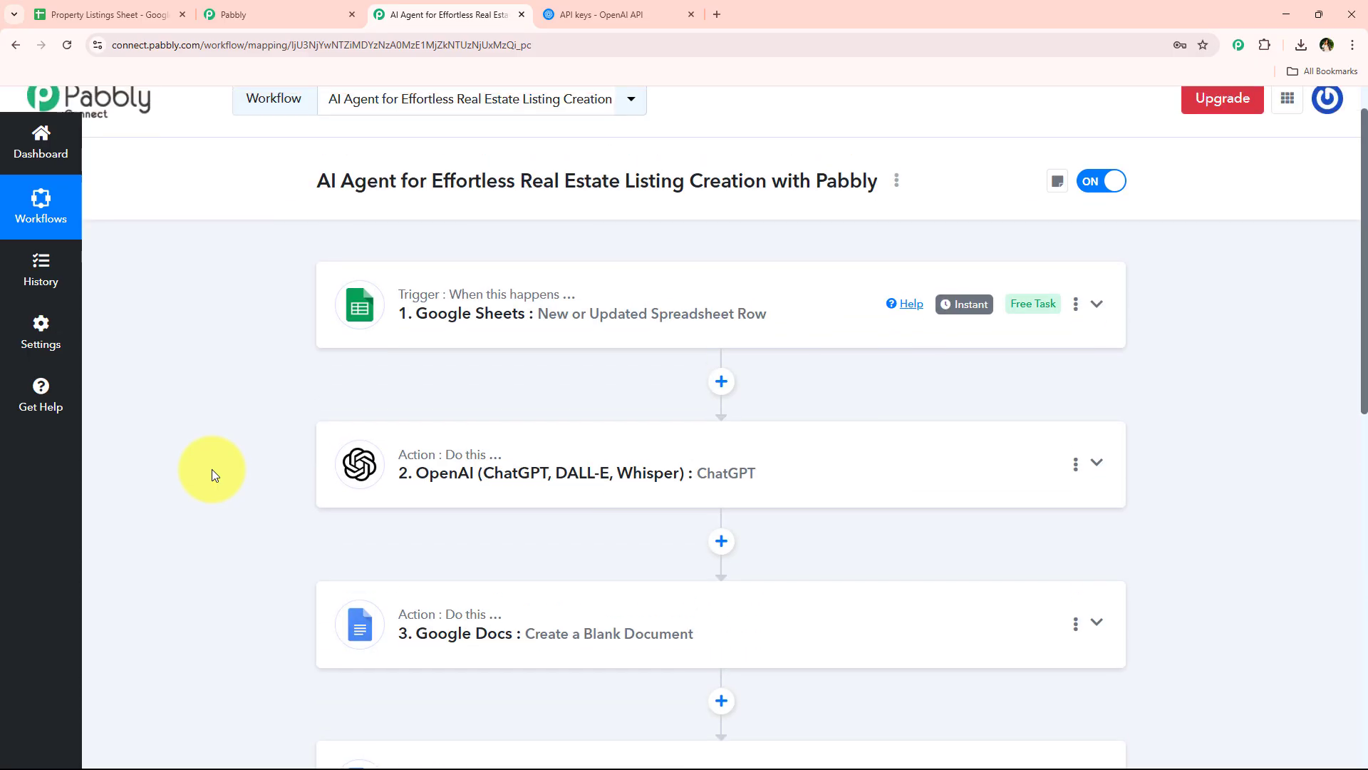
Preview the document linked in cell J4 of the Property Listings Sheet in Google Sheets and read through the listing text
{"action": "left_click", "coordinate": [76, 6]}
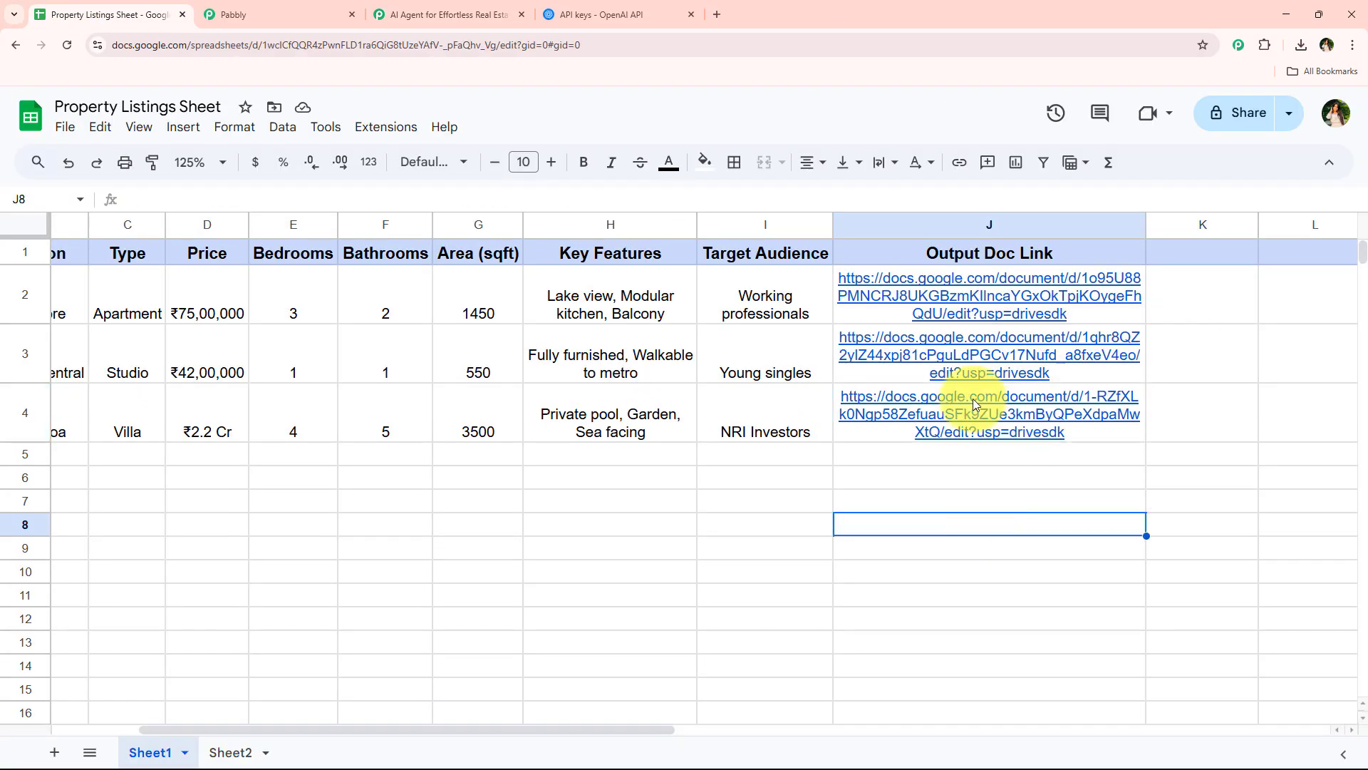
{"action": "left_click", "coordinate": [902, 403]}
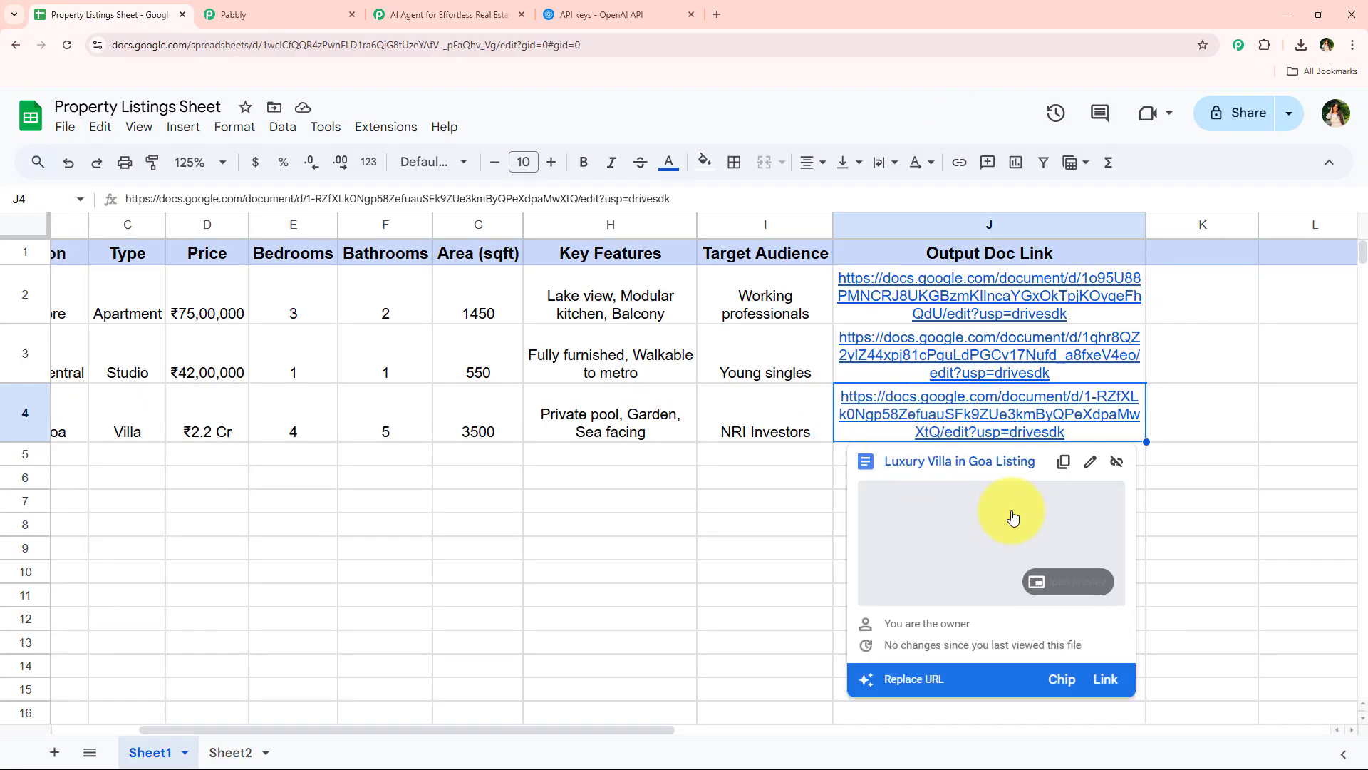
{"action": "left_click", "coordinate": [1048, 586]}
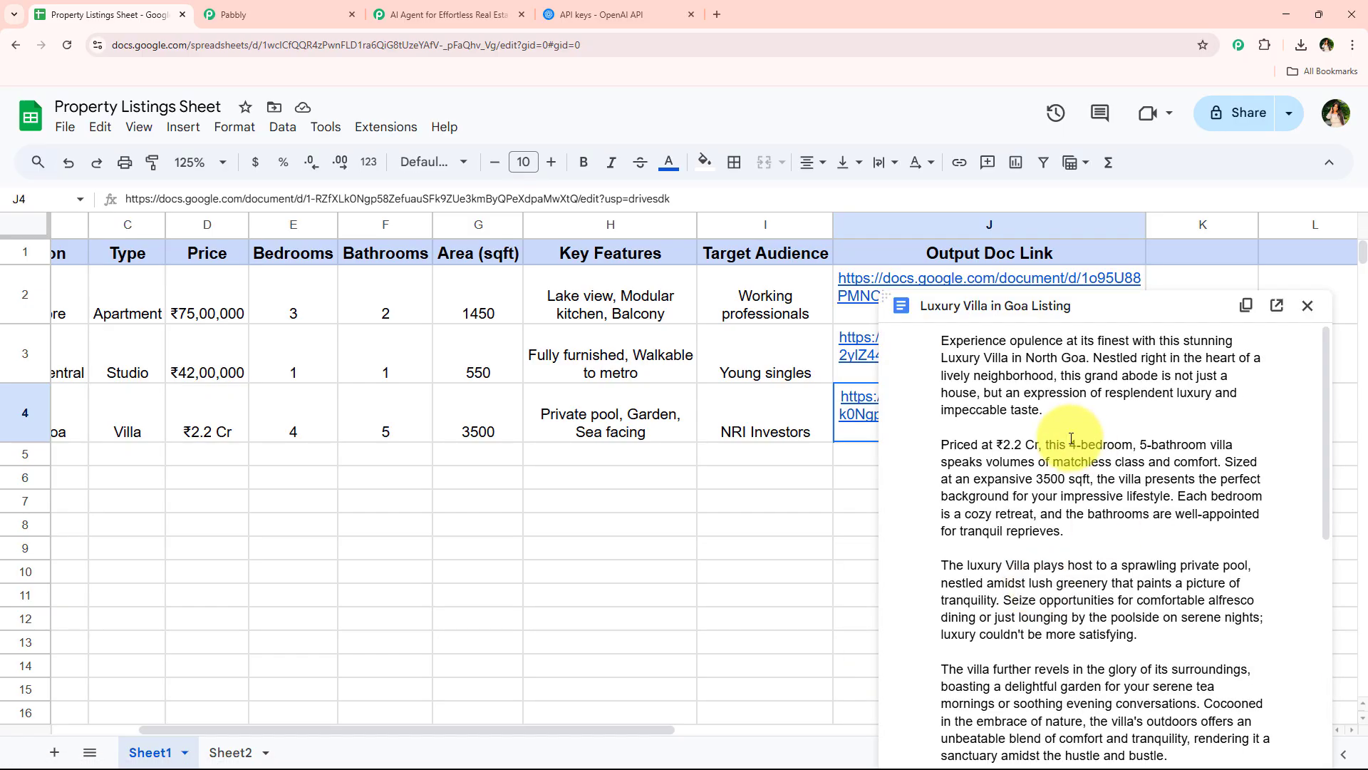
{"action": "scroll", "coordinate": [1063, 495], "scroll_direction": "down", "scroll_amount": 2}
{"action": "scroll", "coordinate": [1064, 494], "scroll_direction": "down", "scroll_amount": 4}
{"action": "scroll", "coordinate": [1063, 541], "scroll_direction": "up", "scroll_amount": 5}
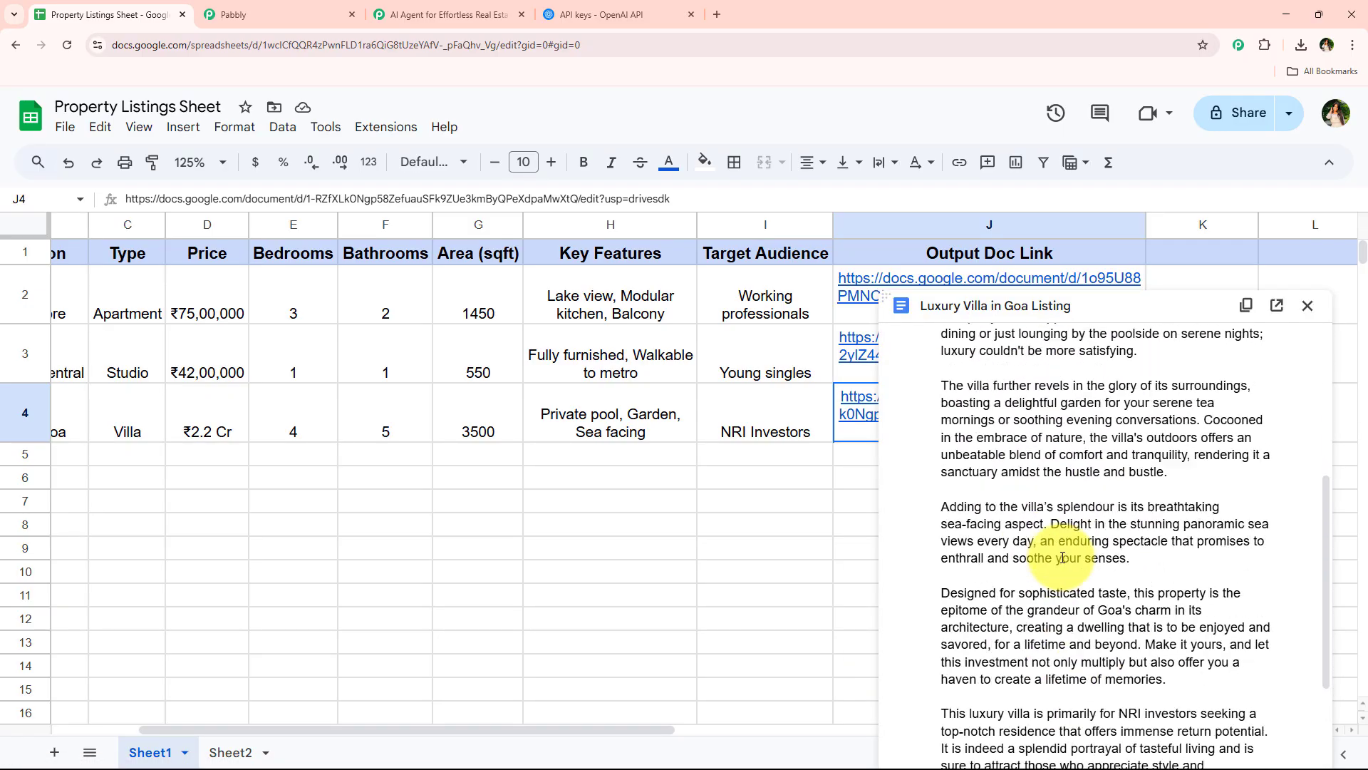
Highlight the listing text in the Luxury Villa in Goa preview, and look over the workflow steps in Pabbly Connect
{"action": "scroll", "coordinate": [1062, 557], "scroll_direction": "up", "scroll_amount": 2}
{"action": "left_click_drag", "start_coordinate": [909, 330], "coordinate": [1069, 695]}
{"action": "left_click", "coordinate": [441, 14]}
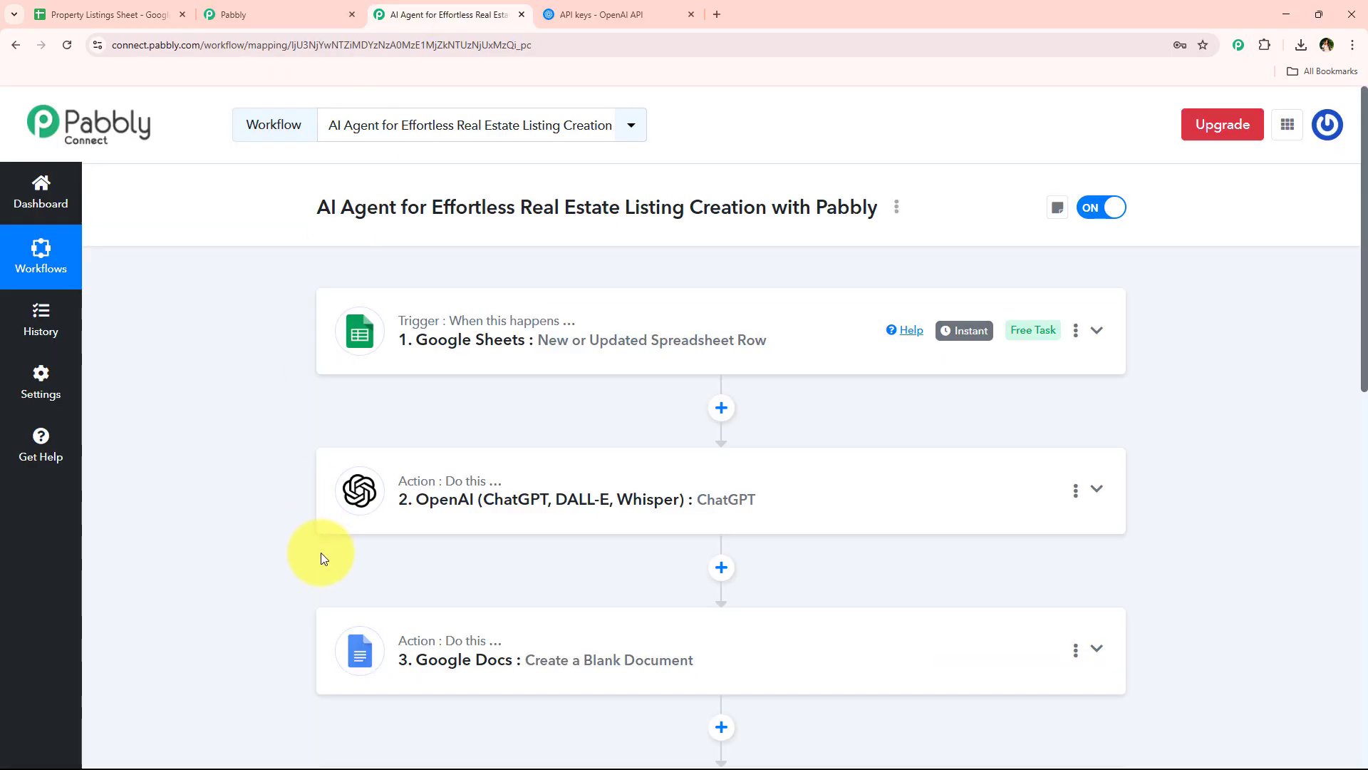
{"action": "scroll", "coordinate": [321, 553], "scroll_direction": "down", "scroll_amount": 4}
{"action": "scroll", "coordinate": [321, 553], "scroll_direction": "up", "scroll_amount": 4}
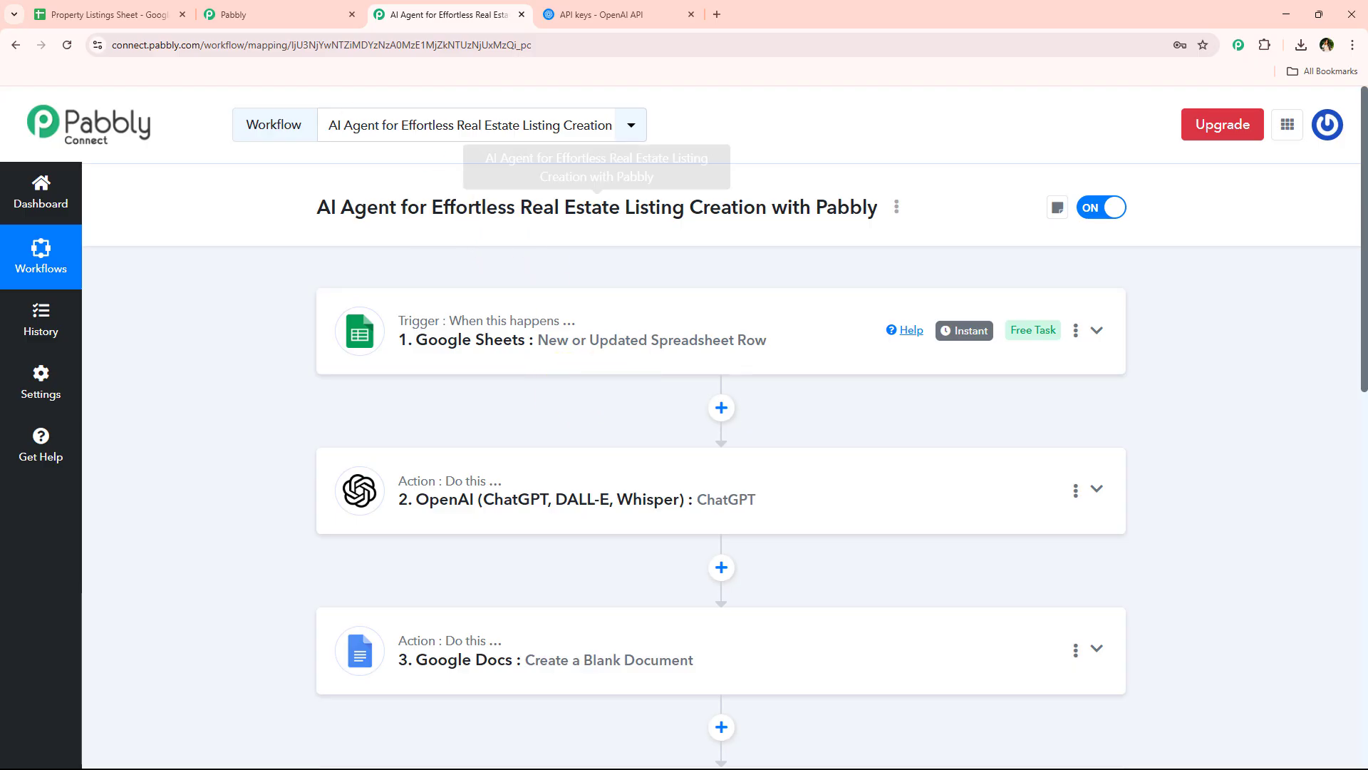
In the Google Sheets Property Listings Sheet, check the empty rows below the villa entry and close the Luxury Villa in Goa preview
{"action": "left_click", "coordinate": [49, 9]}
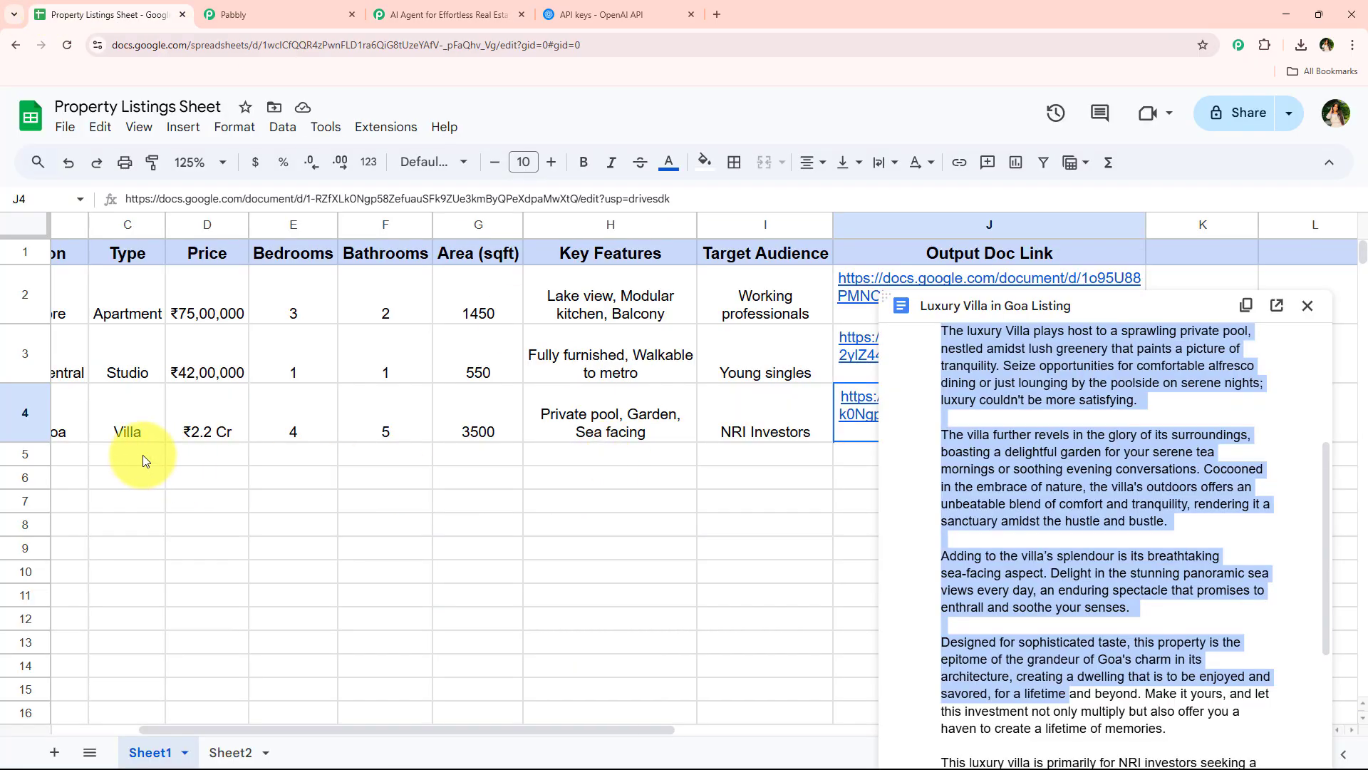
{"action": "left_click_drag", "start_coordinate": [87, 461], "coordinate": [650, 473]}
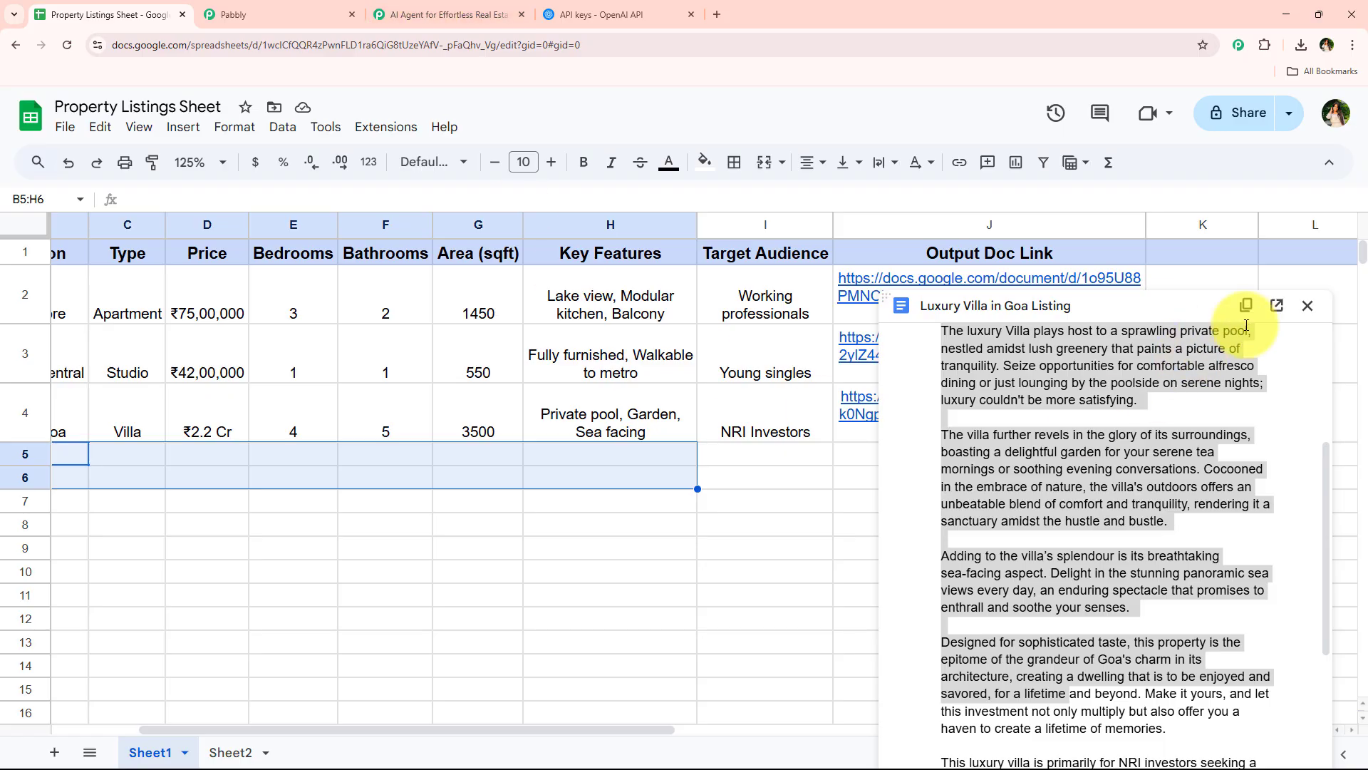
{"action": "left_click", "coordinate": [1308, 306]}
{"action": "left_click", "coordinate": [980, 462]}
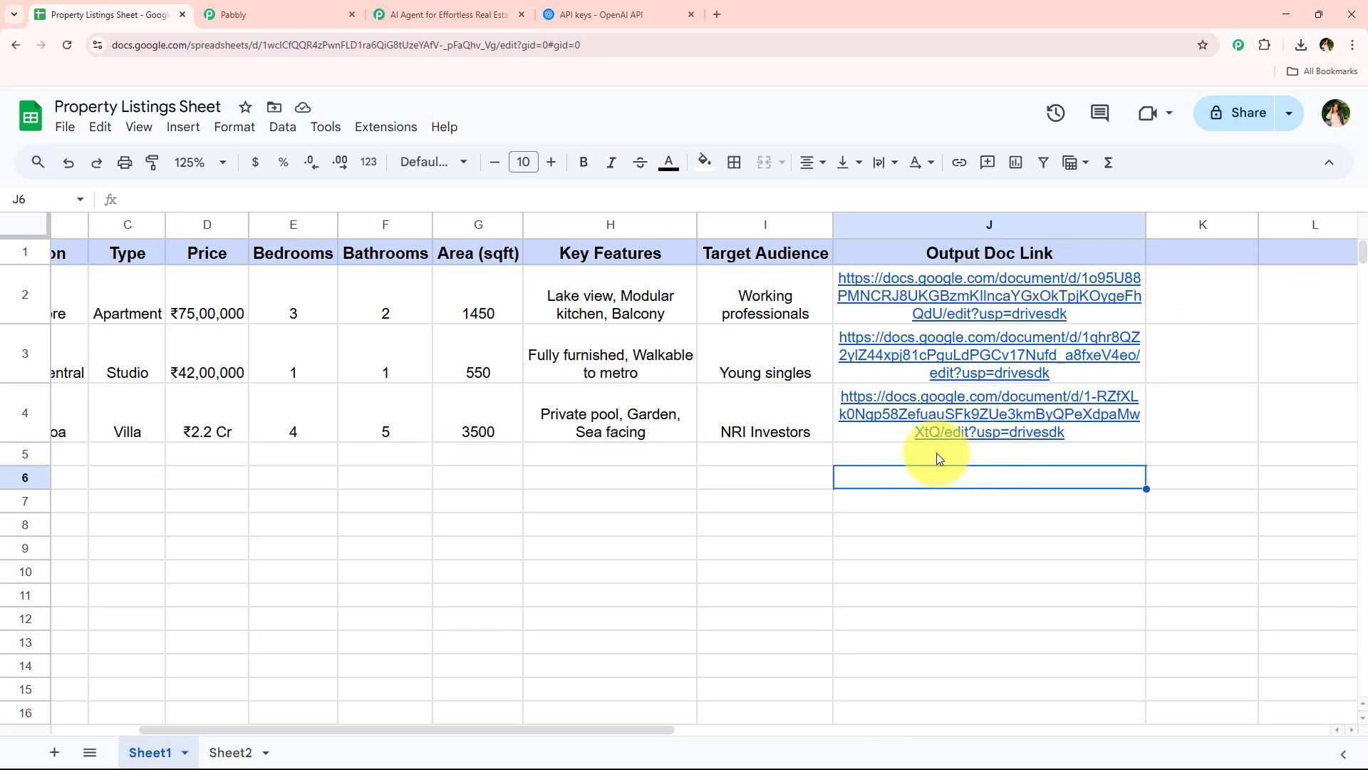
Switch back to Pabbly Connect and review the workflow's action sequence from ChatGPT through Share a File With Anyone
{"action": "left_click", "coordinate": [391, 20]}
{"action": "scroll", "coordinate": [278, 449], "scroll_direction": "down", "scroll_amount": 7}
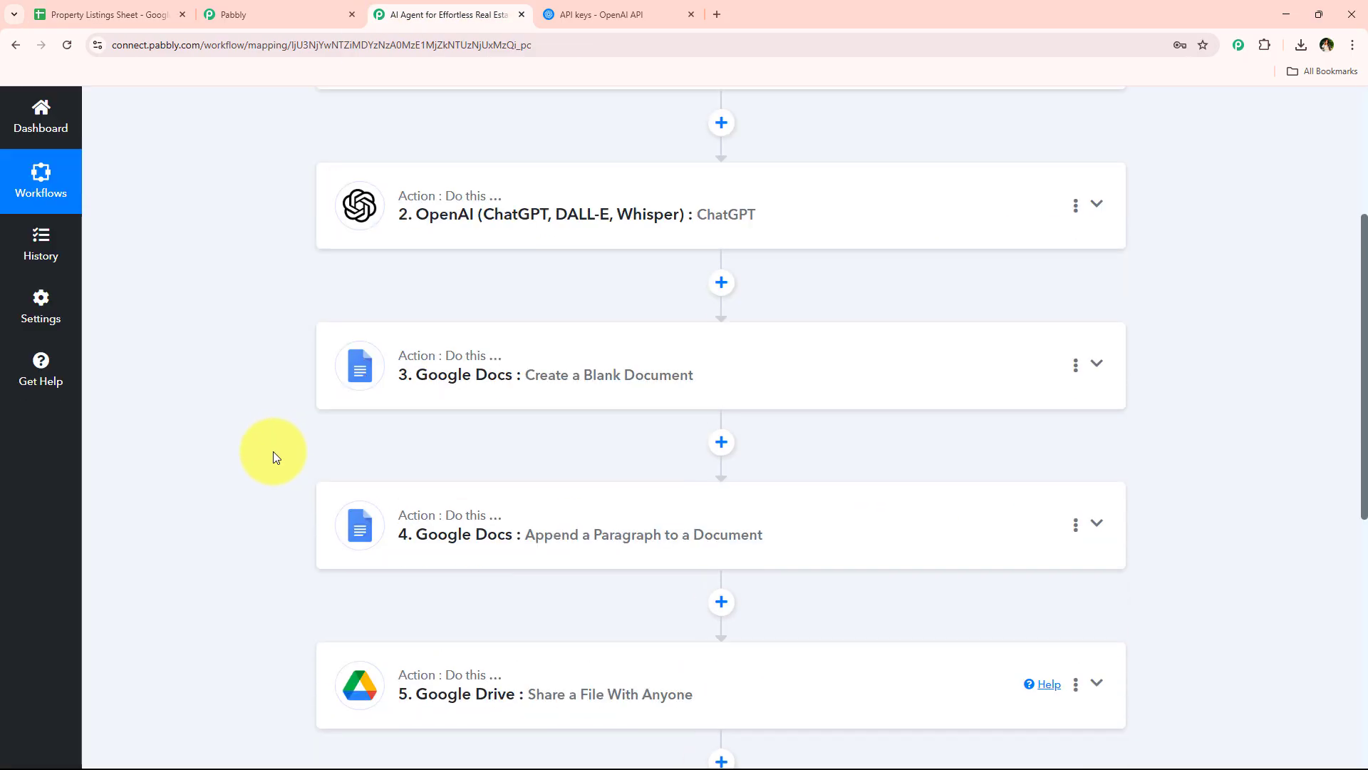
{"action": "scroll", "coordinate": [263, 460], "scroll_direction": "up", "scroll_amount": 7}
{"action": "scroll", "coordinate": [262, 460], "scroll_direction": "up", "scroll_amount": 2}
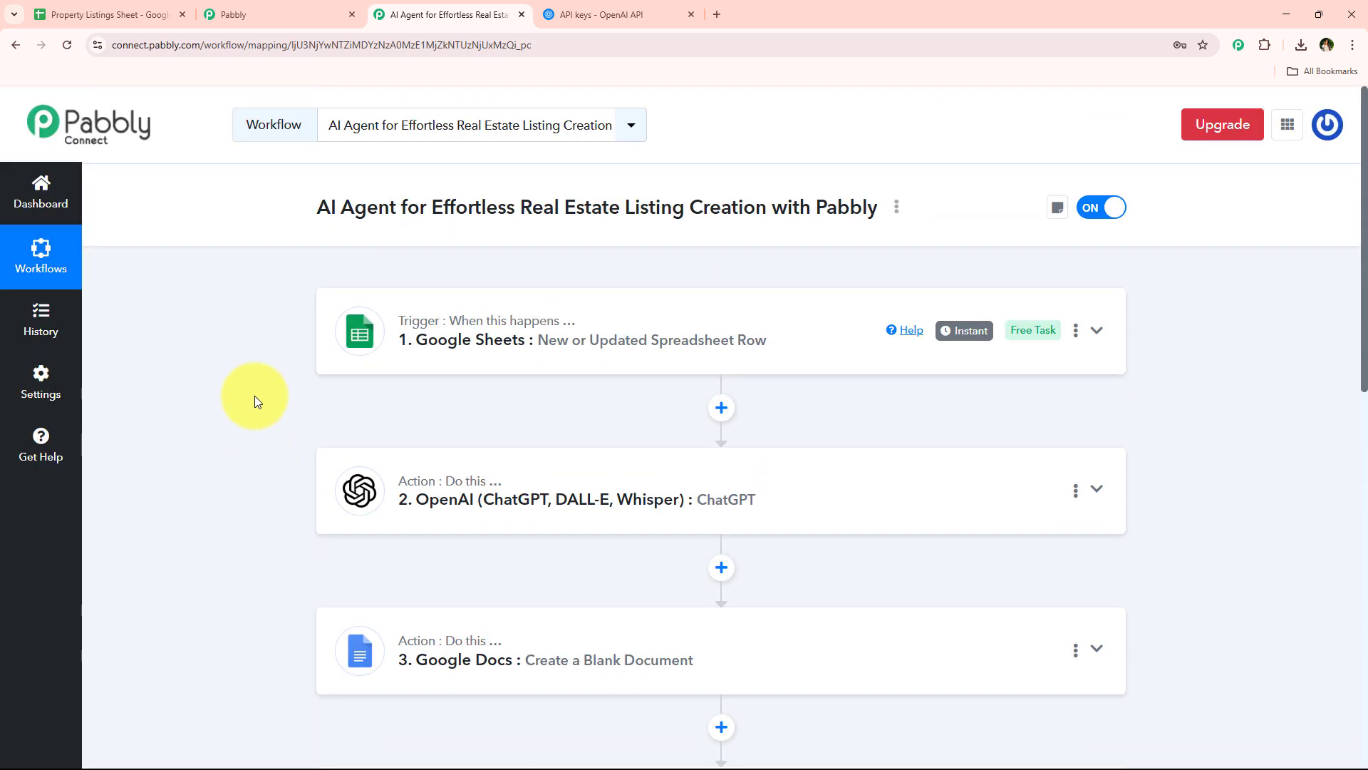